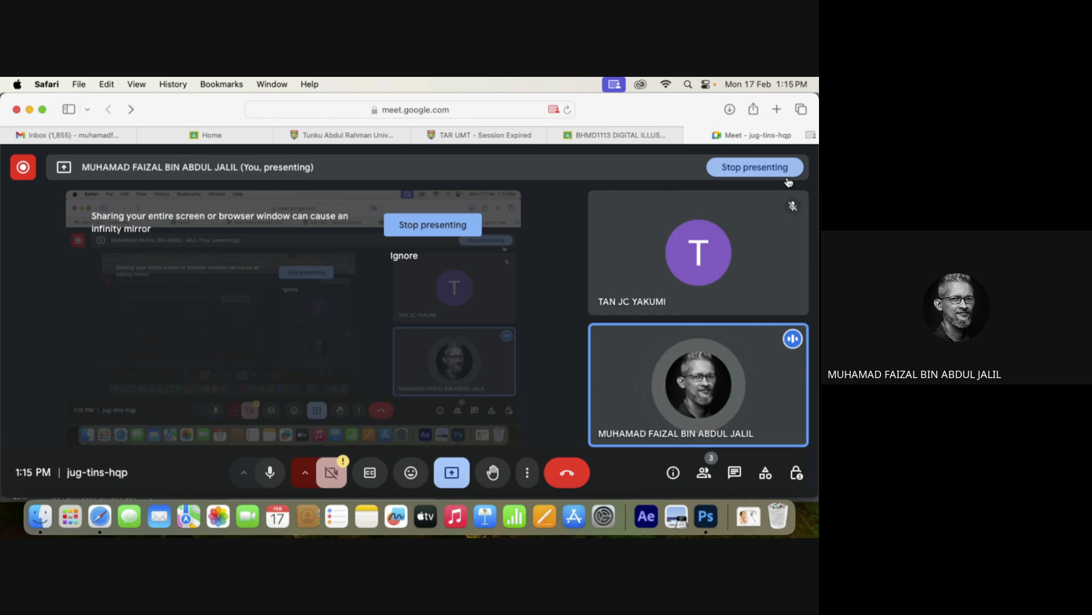
# Switch to Photoshop and enlarge the portrait sketch to 66.7% around the eyes, nose and lips.
pyautogui.click(706, 517)
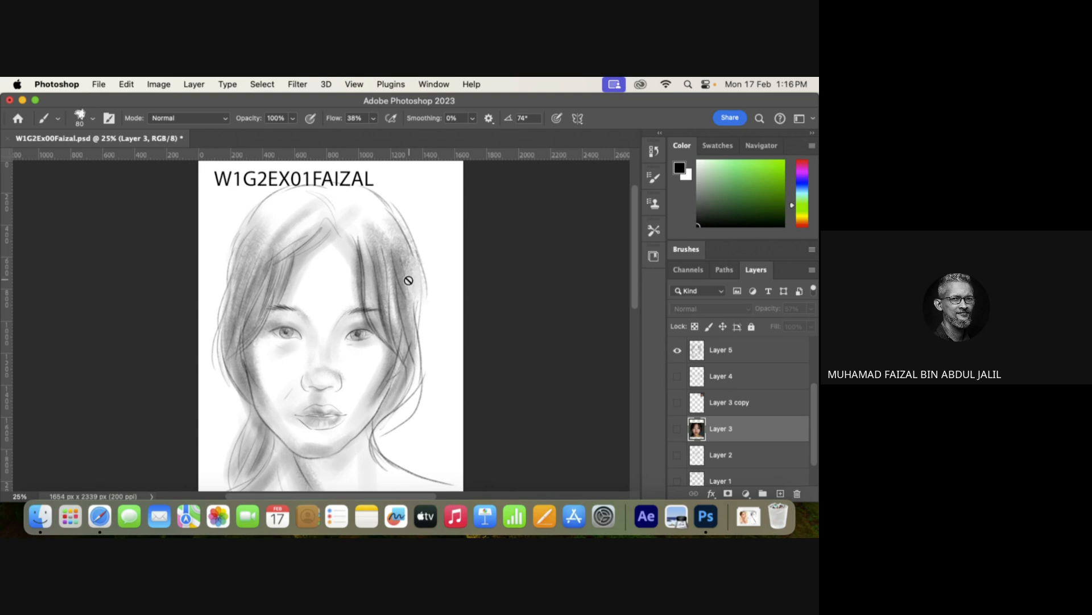
pyautogui.press('super+space')
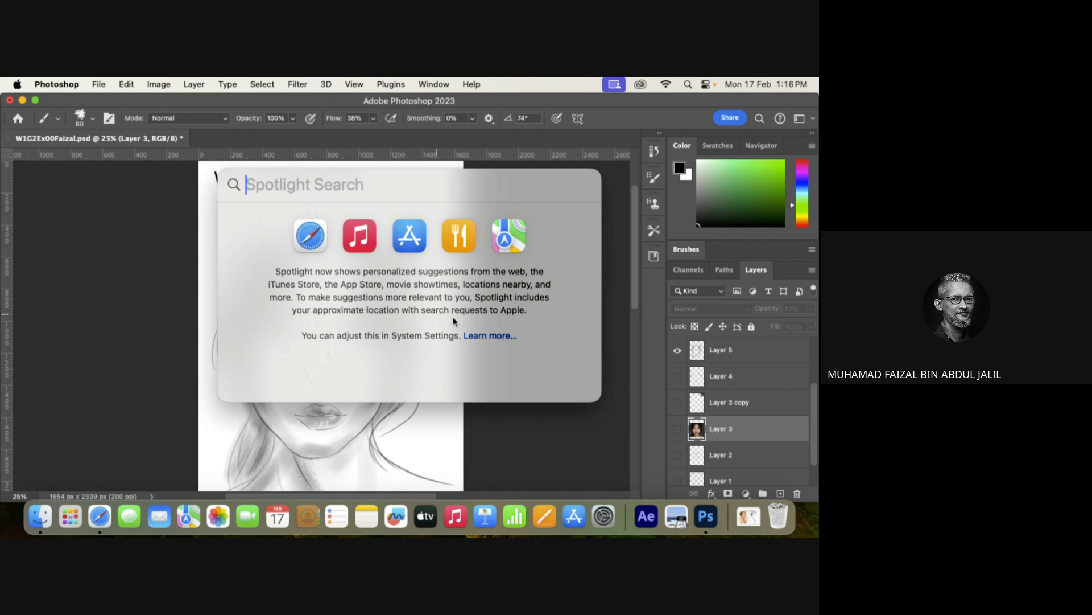
pyautogui.keyDown('super'); pyautogui.click(463, 408); pyautogui.keyUp('super')
pyautogui.keyDown('super'); pyautogui.click(326, 281); pyautogui.keyUp('super')
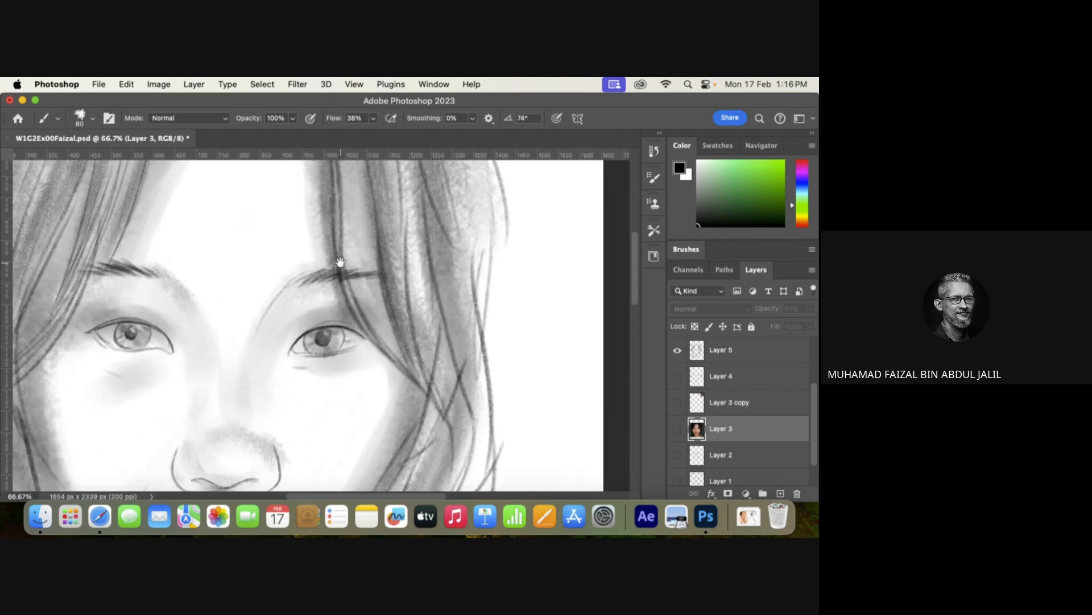
pyautogui.moveTo(354, 306); pyautogui.dragTo(472, 243)
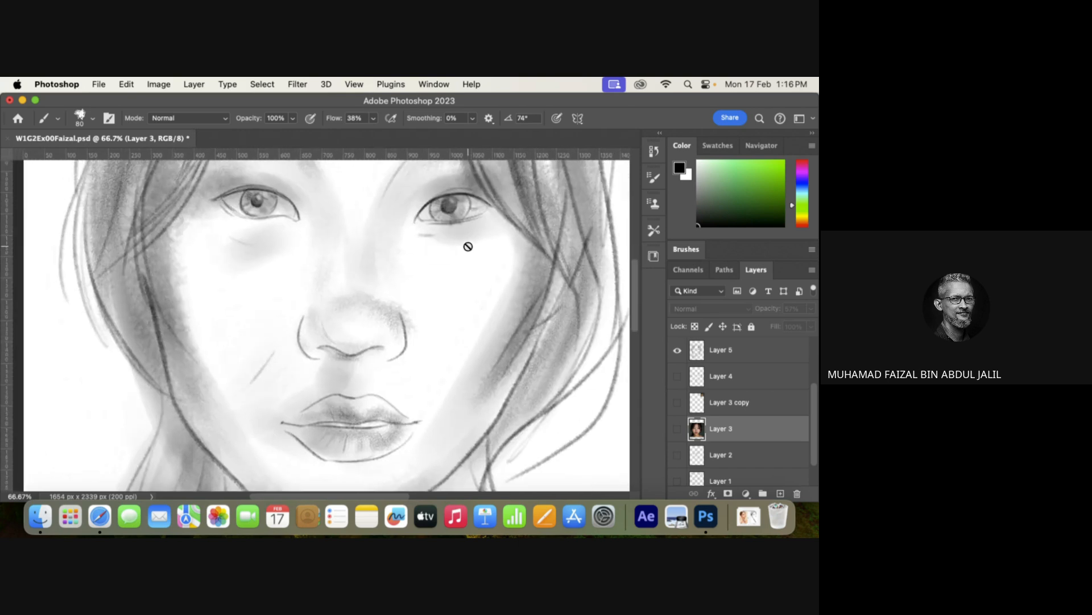
# Hide Layer 5, and examine the line sketch on Layer 4 and the eye and nose drawing on Layer 7.
pyautogui.click(677, 350)
pyautogui.click(678, 377)
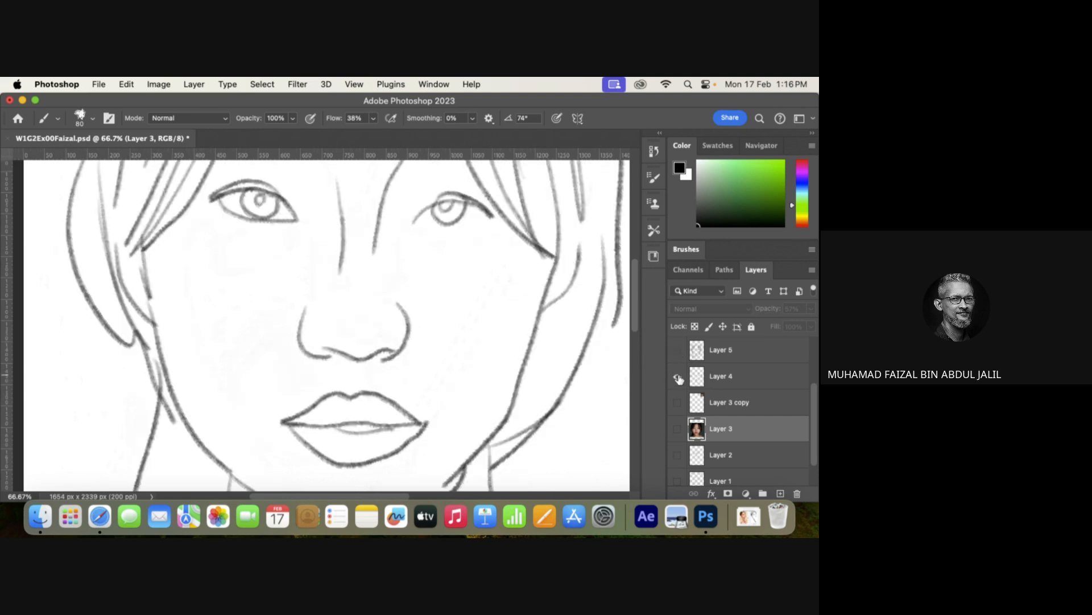
pyautogui.click(679, 376)
pyautogui.moveTo(814, 405); pyautogui.dragTo(815, 374)
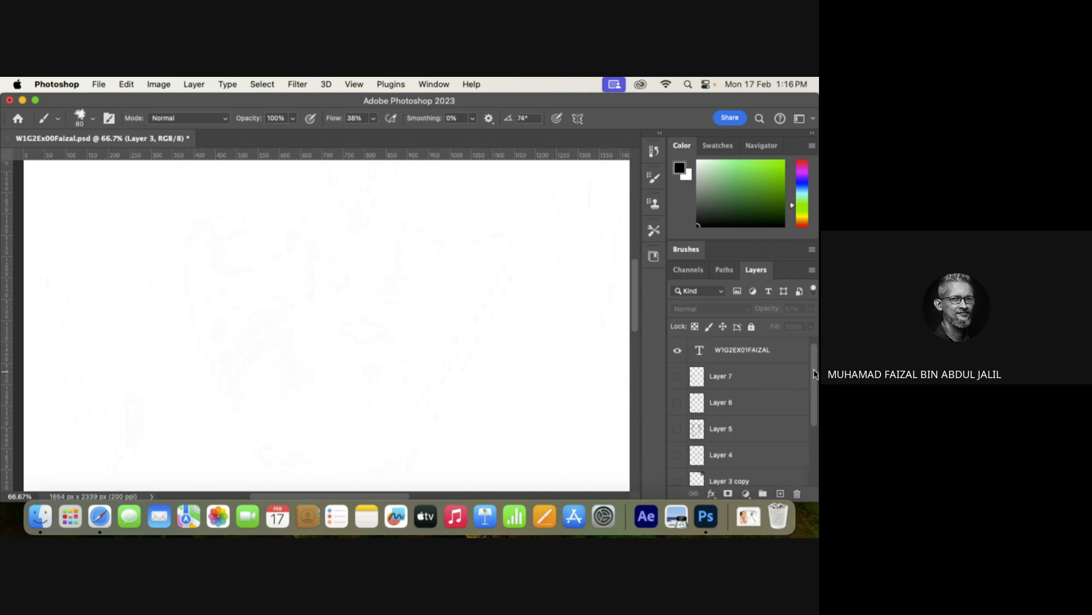
pyautogui.click(677, 377)
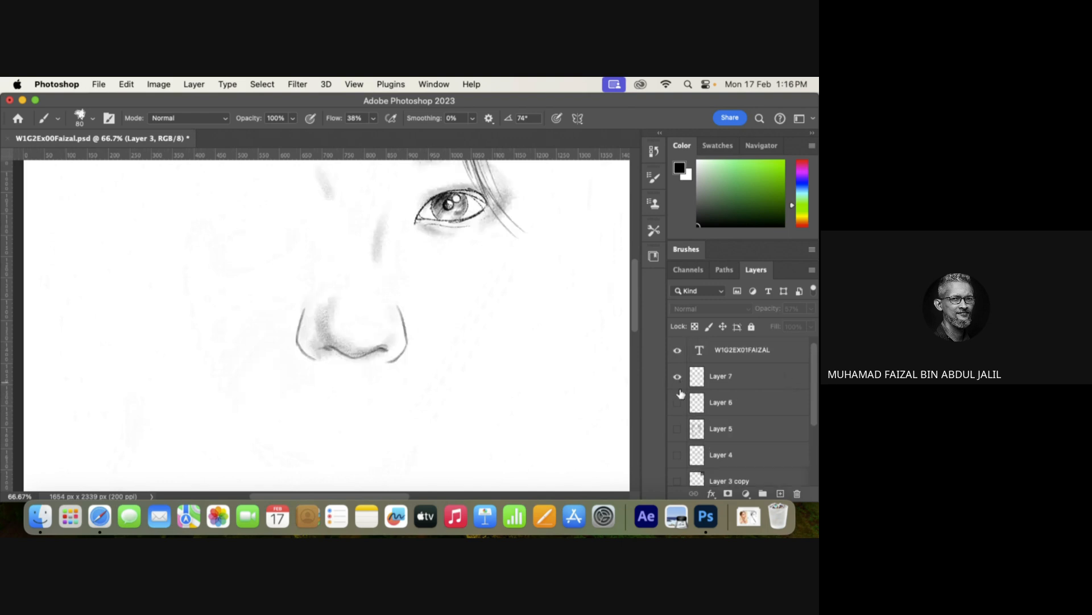
pyautogui.moveTo(450, 221); pyautogui.dragTo(392, 329)
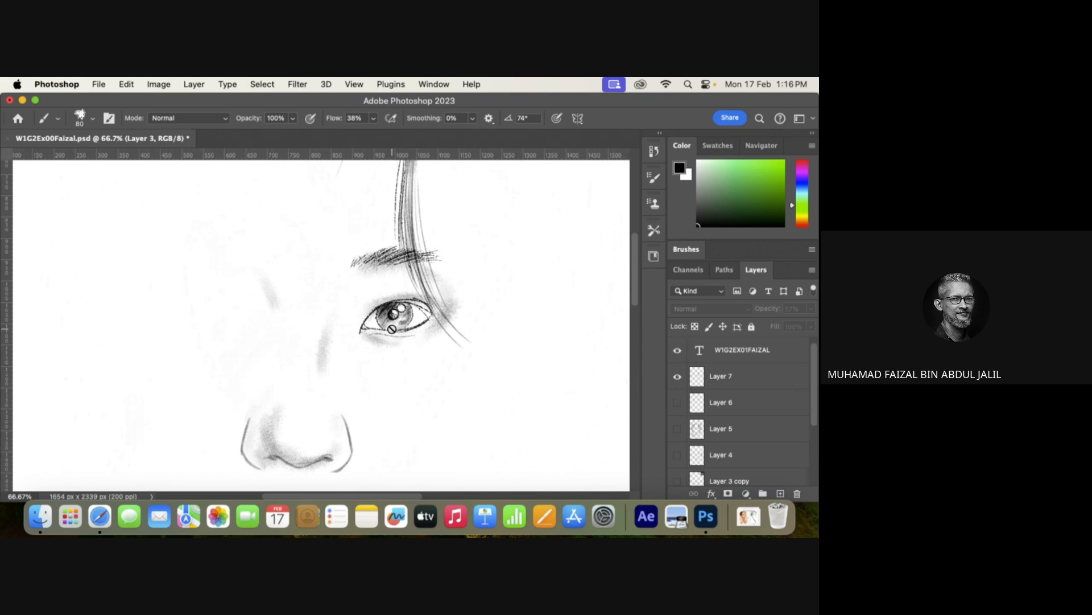
# Compare the drawings on Layers 7, 6 and 5 one at a time, and leave all three layers hidden.
pyautogui.click(678, 378)
pyautogui.click(679, 379)
pyautogui.click(678, 378)
pyautogui.click(678, 403)
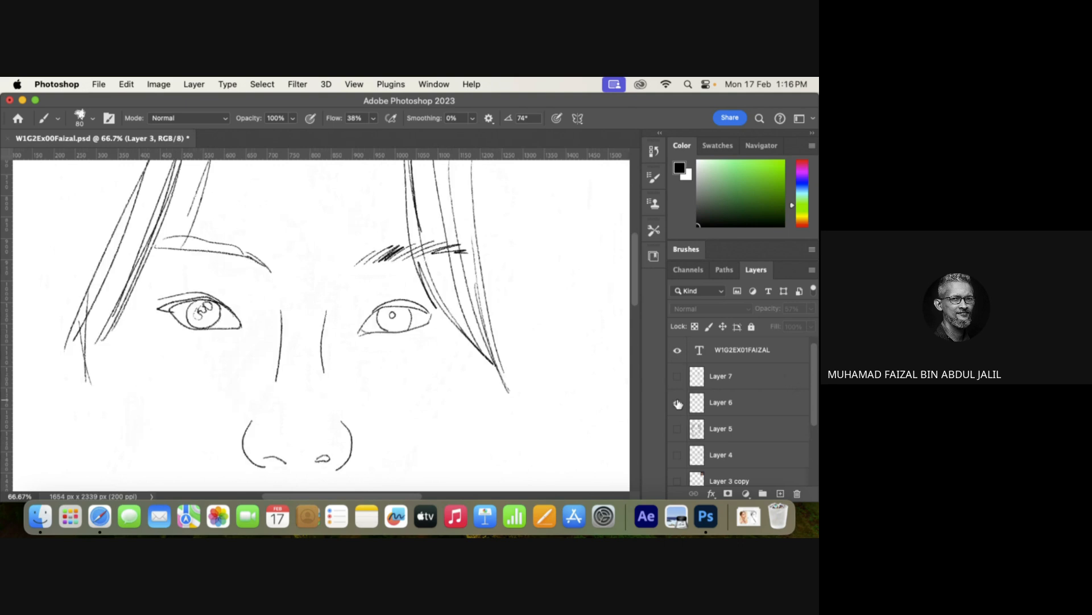
pyautogui.click(678, 402)
pyautogui.click(678, 429)
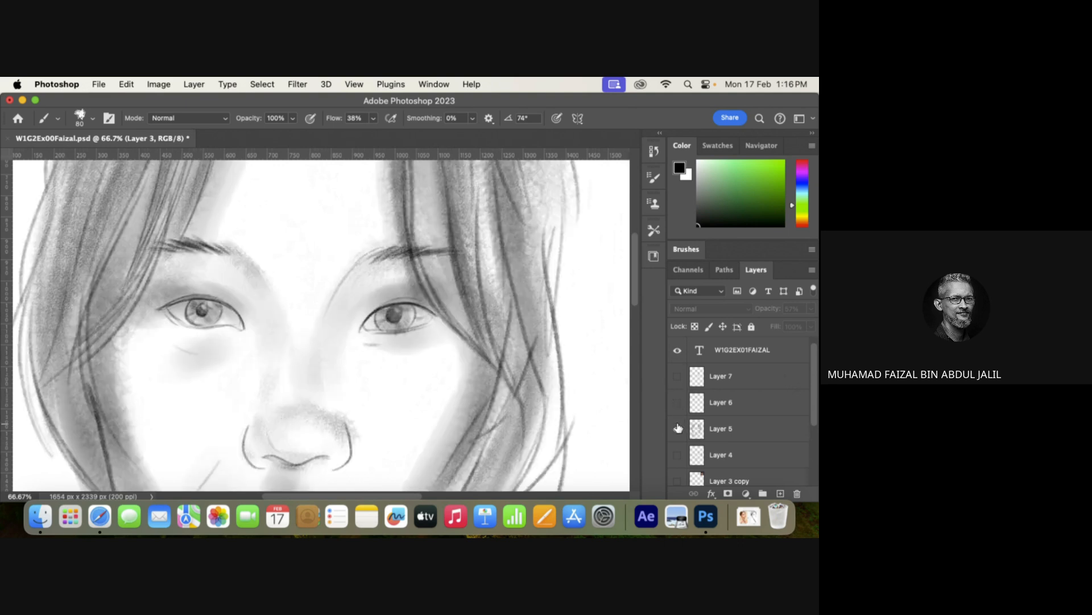
pyautogui.click(678, 428)
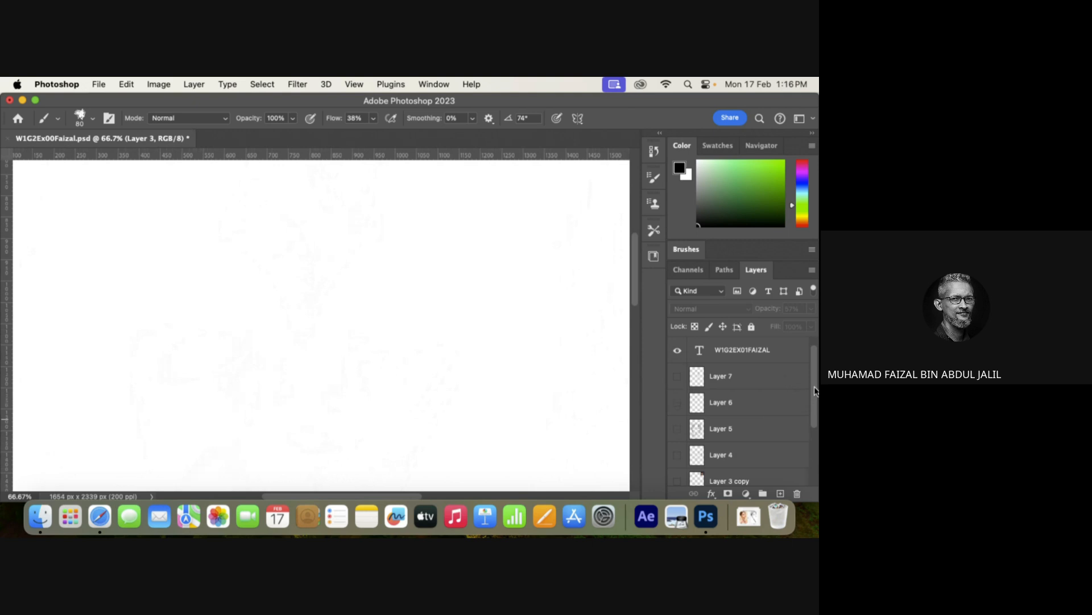
# Show the reference photo on Layer 3 and set its opacity to 41%.
pyautogui.moveTo(815, 390); pyautogui.dragTo(814, 423)
pyautogui.click(678, 429)
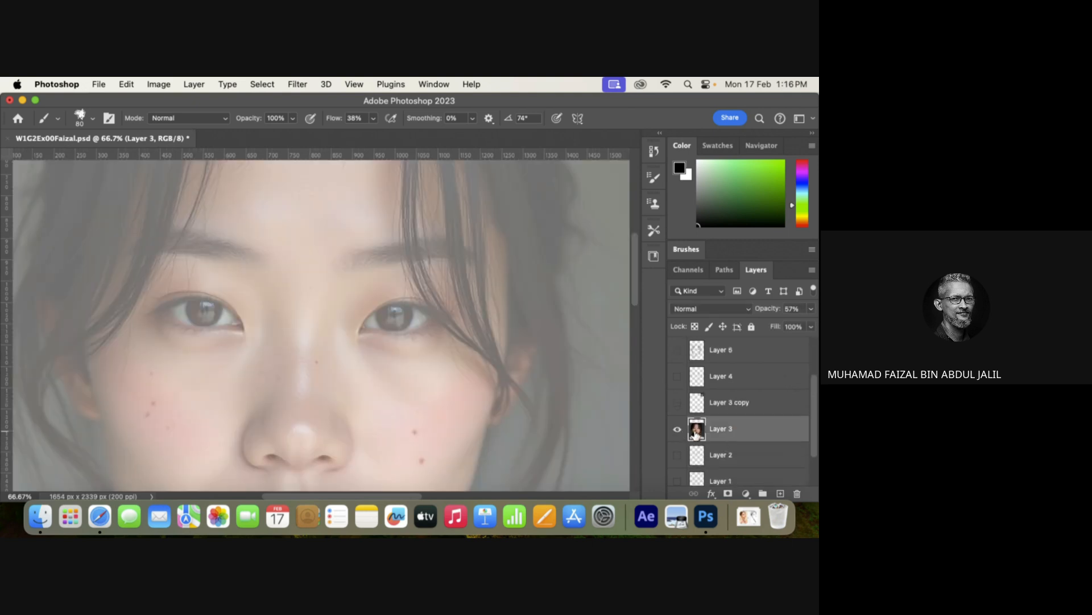
pyautogui.click(811, 308)
pyautogui.moveTo(793, 323); pyautogui.dragTo(775, 325)
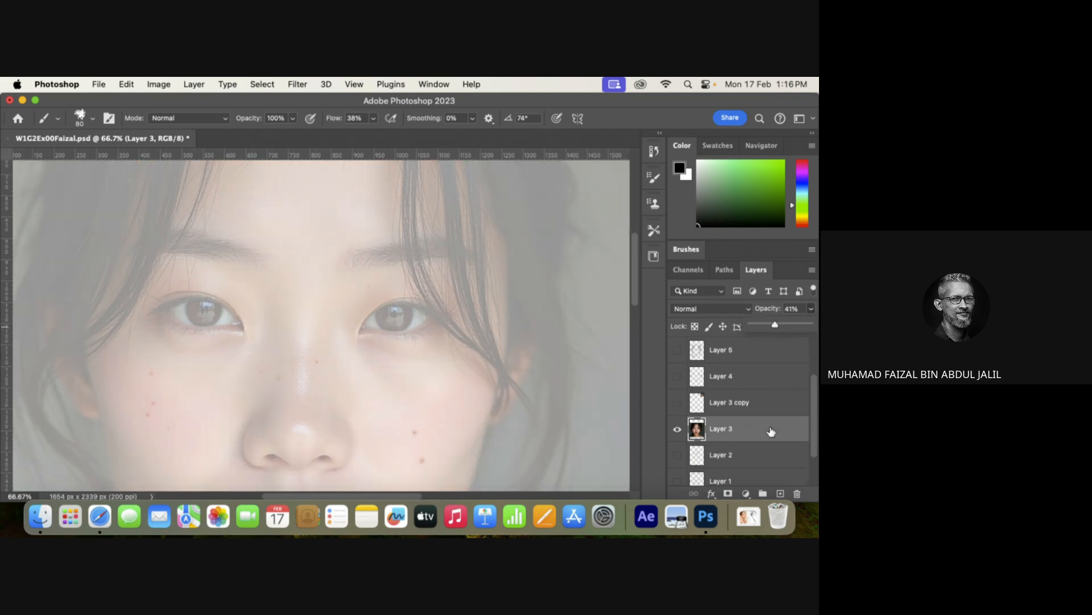
# Add a new layer above the Layer 3 photo, and check the photo by hiding and showing it again.
pyautogui.click(781, 494)
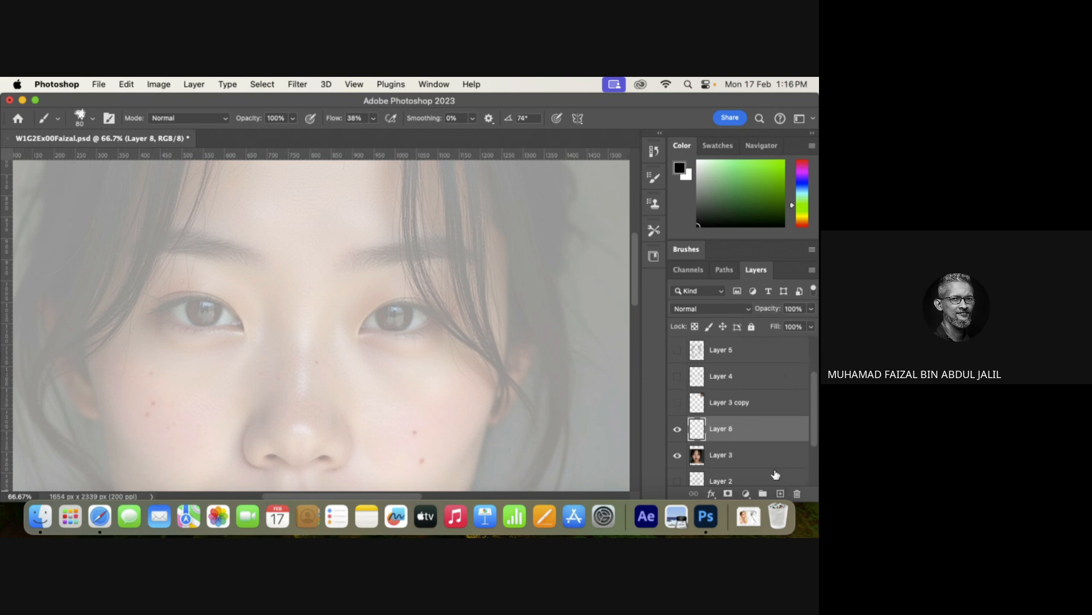
pyautogui.click(733, 453)
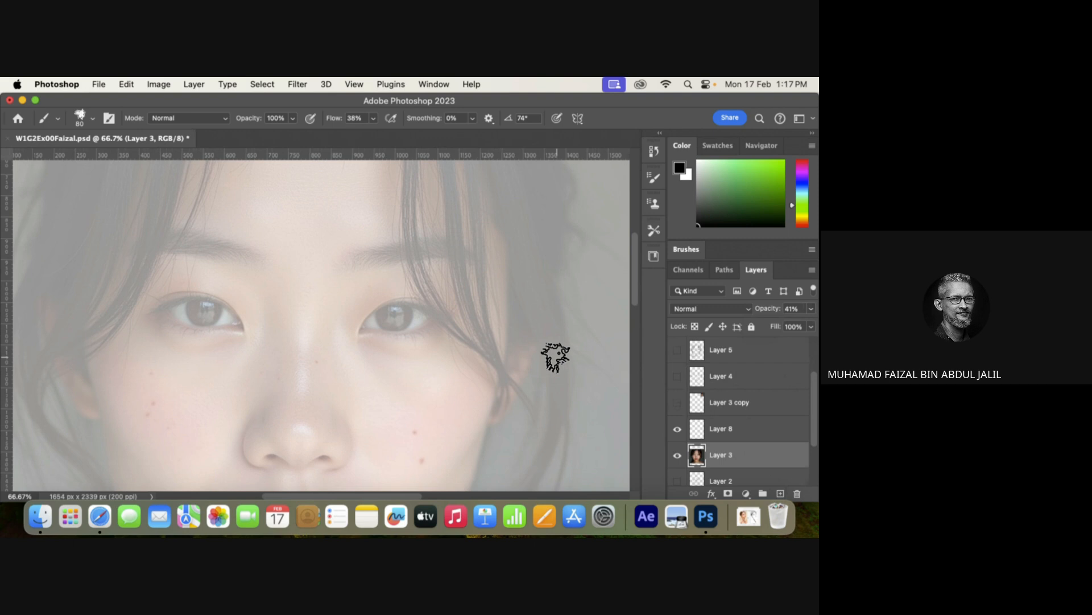
pyautogui.click(677, 455)
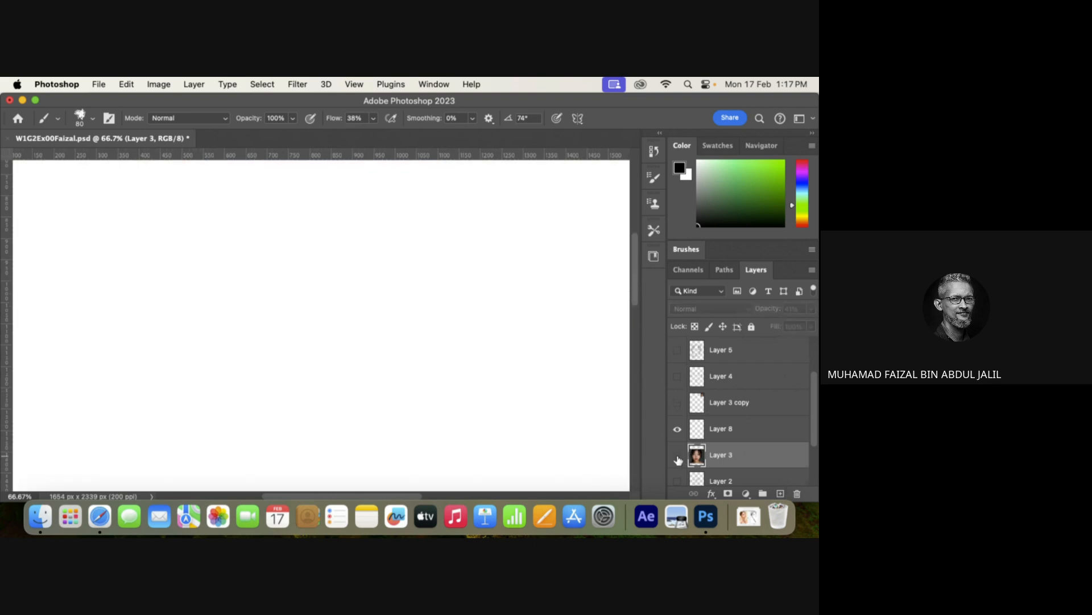
pyautogui.click(677, 455)
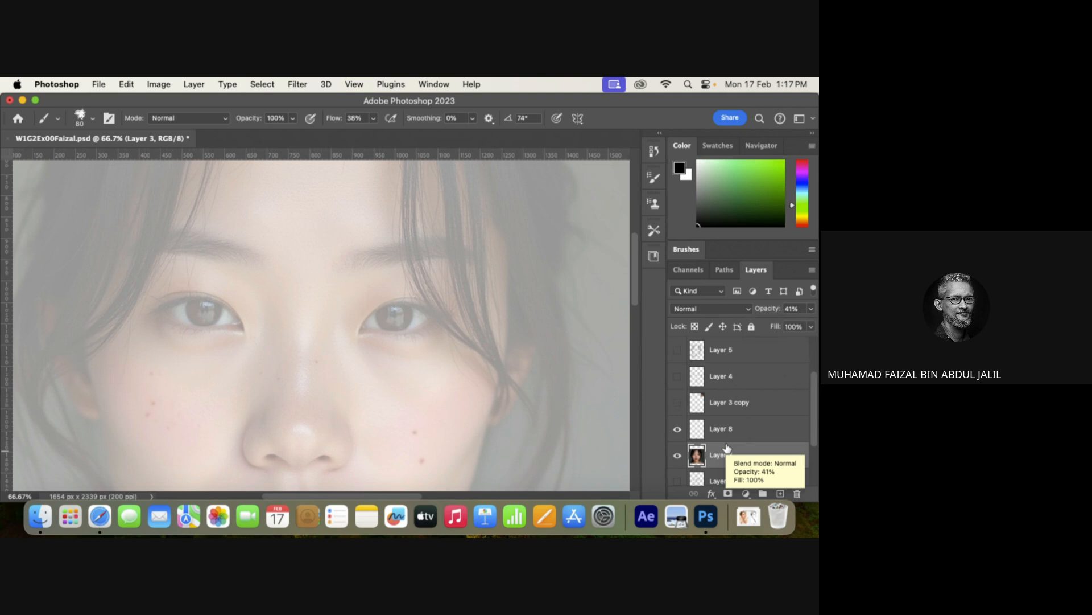
# Choose the KYLE Ultimate Pencil Hard brush from the Dry Media Brushes.
pyautogui.click(84, 121)
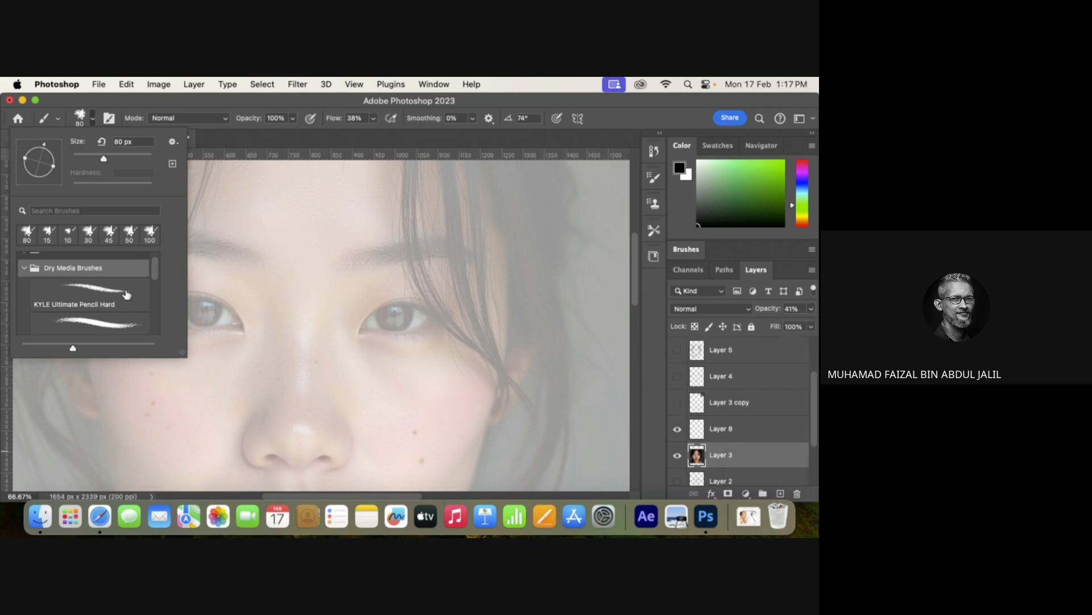
pyautogui.click(121, 292)
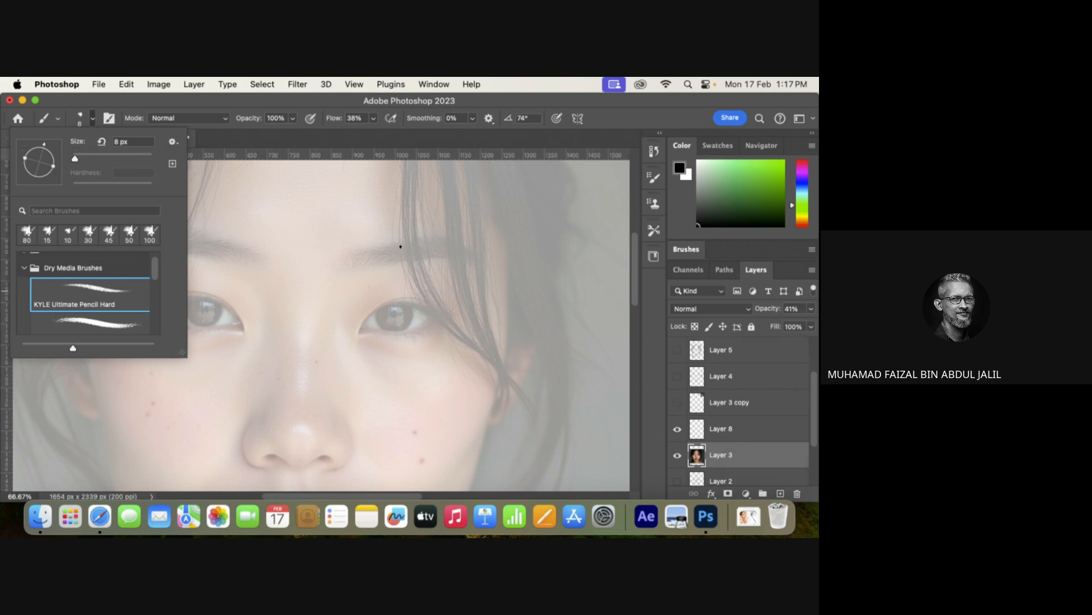
pyautogui.click(401, 250)
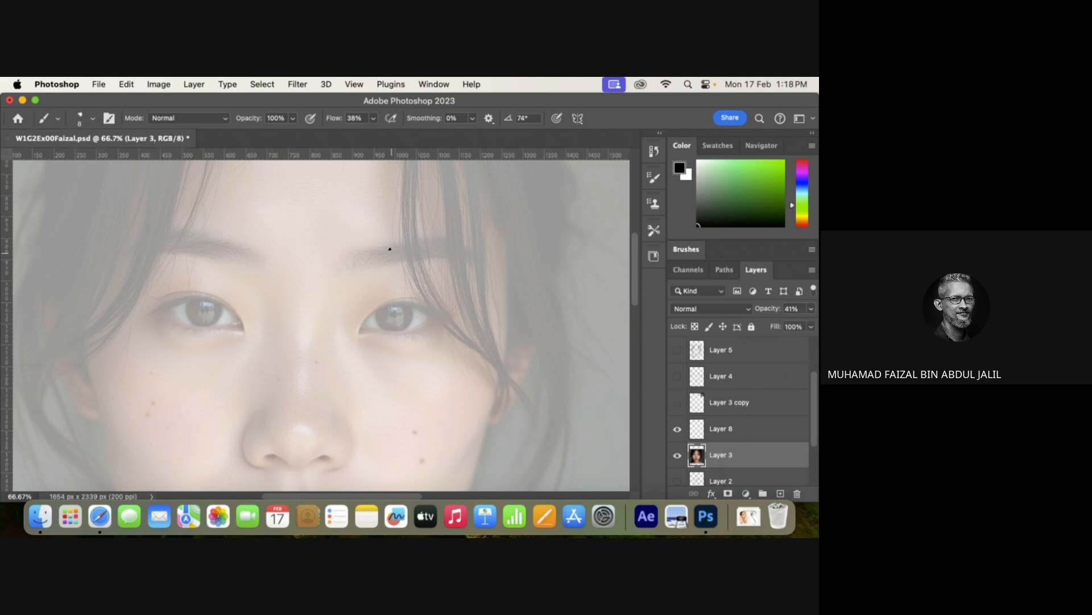
# Try a thin pencil stroke on the Layer 3 photo, undo it, and enlarge the brush to 40 px.
pyautogui.moveTo(425, 249)
pyautogui.mouseDown()
pyautogui.moveTo(296, 266)
pyautogui.moveTo(395, 390)
pyautogui.moveTo(264, 339)
pyautogui.moveTo(390, 400)
pyautogui.mouseUp()
pyautogui.press('super+z')
pyautogui.press(']')
pyautogui.press(']')
pyautogui.press(']')
pyautogui.press(']')
pyautogui.press(']')
pyautogui.press(']')
pyautogui.press('[')
pyautogui.press(']')
pyautogui.press('[')
pyautogui.press(']')
pyautogui.press(']')
pyautogui.press(']')
# Try a broad brush stroke across the eyebrow on Layer 3, and undo it while keeping the photo shown.
pyautogui.moveTo(393, 253); pyautogui.dragTo(492, 253)
pyautogui.press('super+z')
pyautogui.press('super+z')
pyautogui.press('super+z')
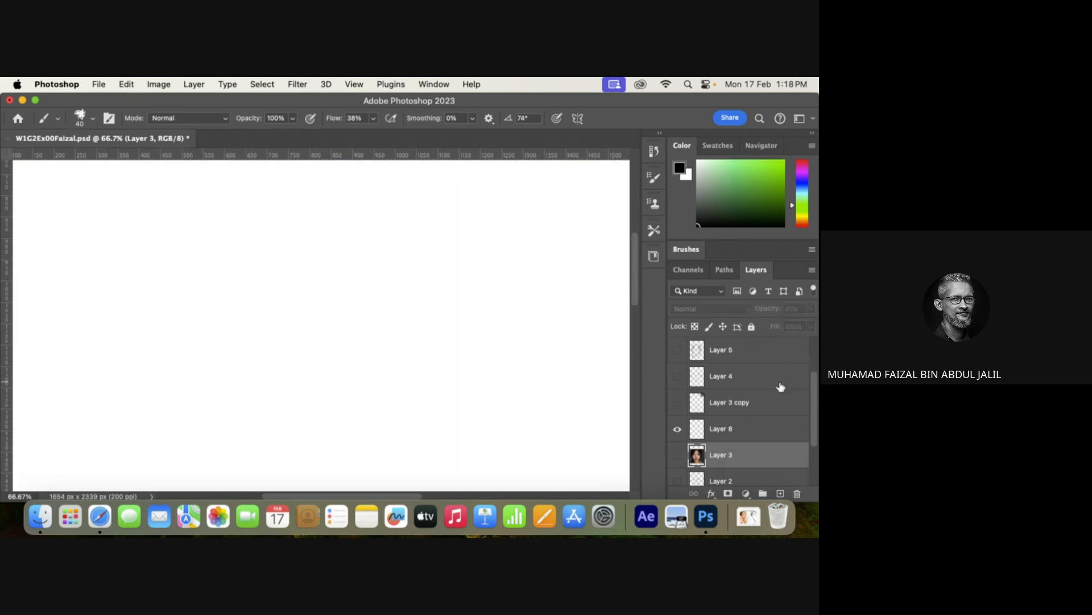
pyautogui.press('super+shift+z')
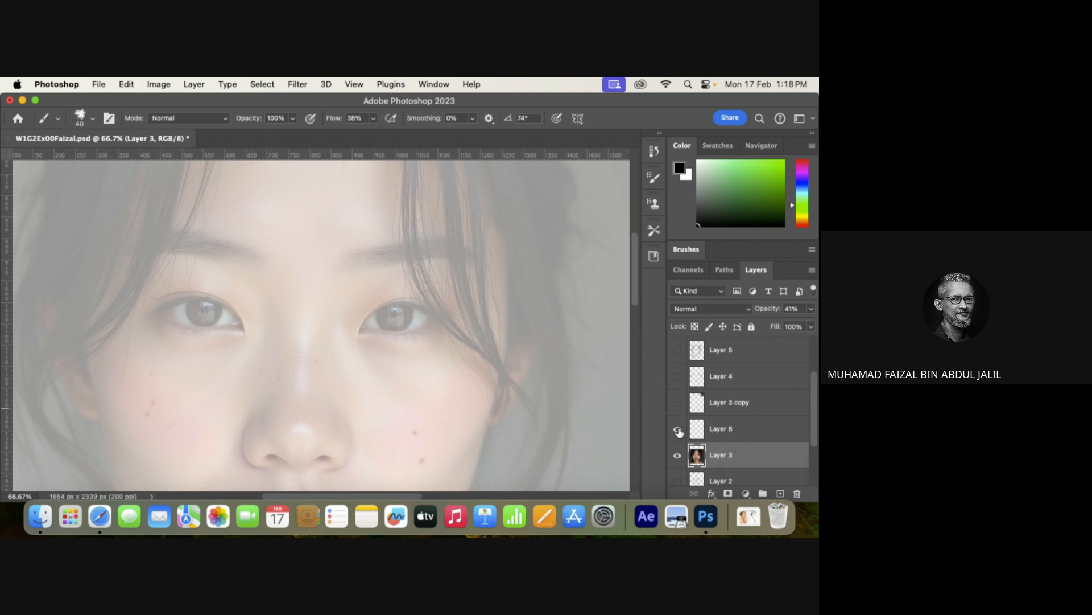
# Examine the layer stack by selecting Layer 8, Background and Layer 3, toggling the visibility of Background and Layer 3.
pyautogui.click(734, 431)
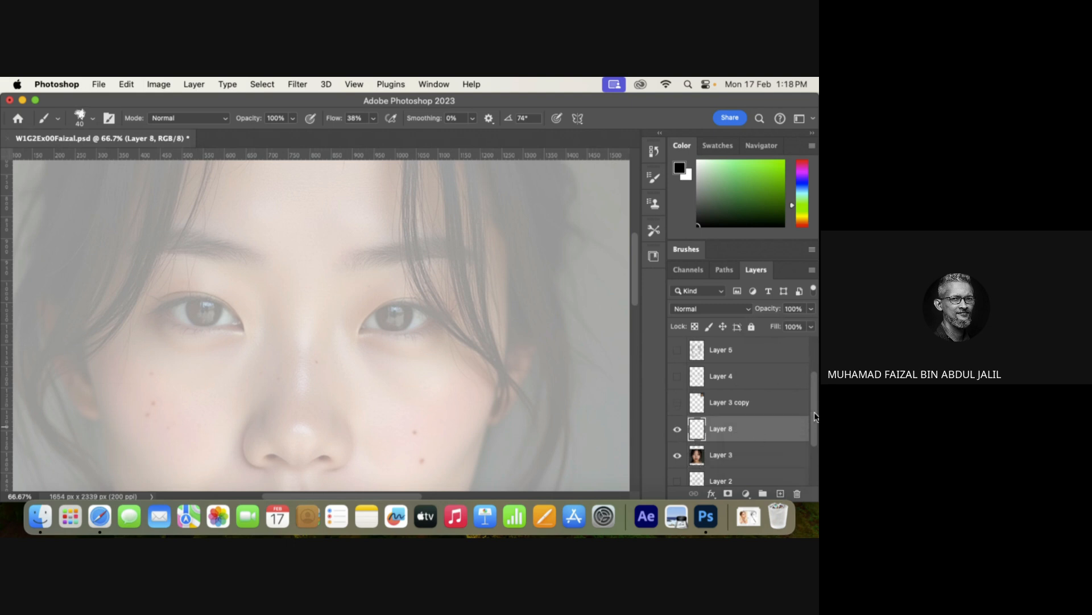
pyautogui.moveTo(815, 416); pyautogui.dragTo(810, 480)
pyautogui.click(738, 473)
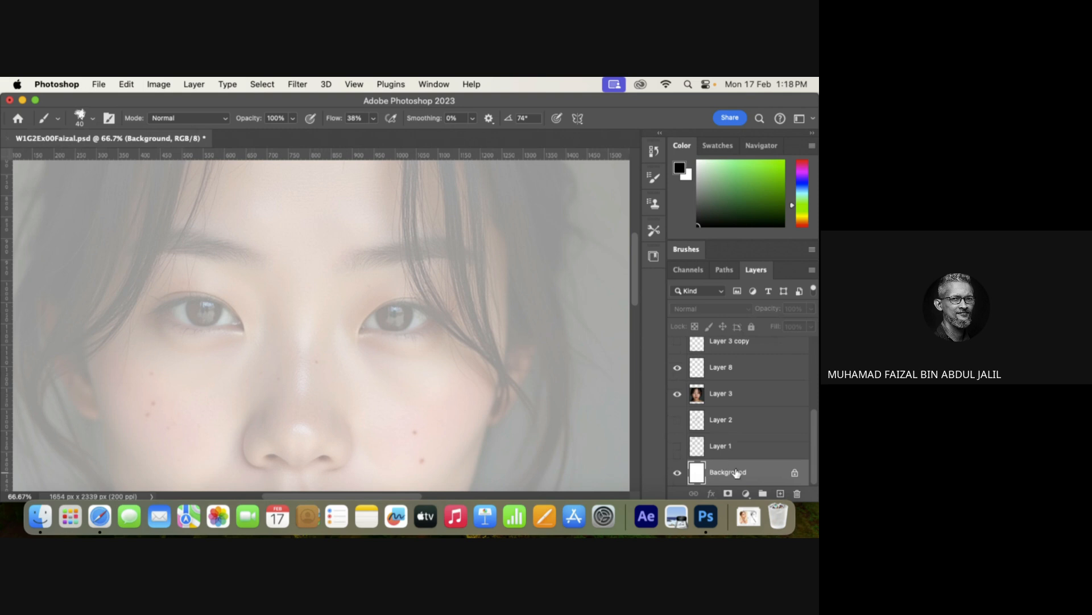
pyautogui.click(678, 473)
pyautogui.click(678, 473)
pyautogui.click(745, 397)
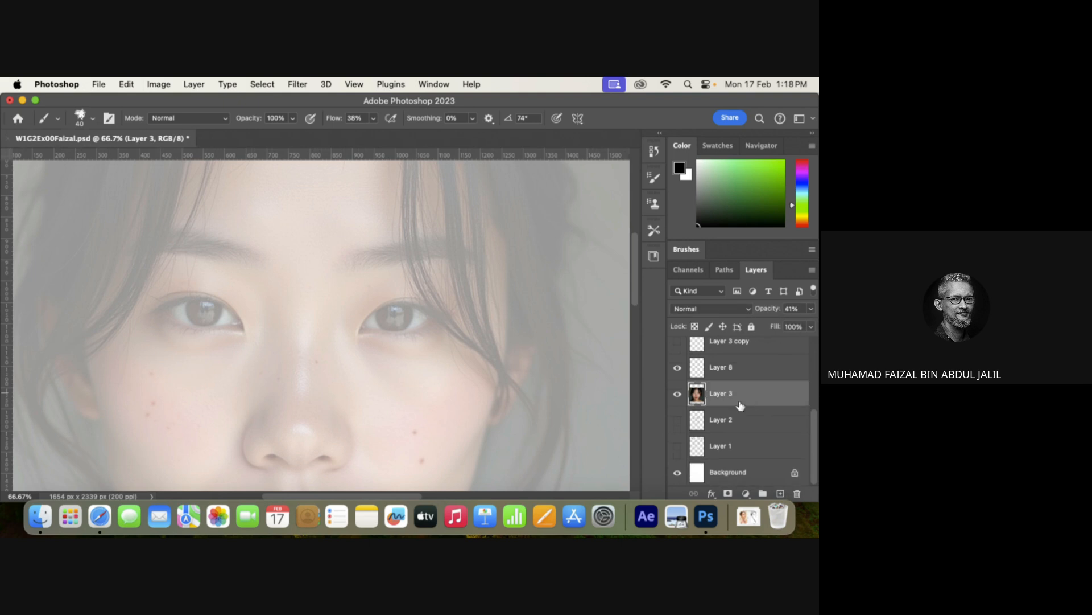
pyautogui.click(678, 394)
pyautogui.click(677, 394)
# Try opacities of 53% and 38% on the Layer 3 photo, and return it to 41%.
pyautogui.click(812, 309)
pyautogui.moveTo(792, 325)
pyautogui.mouseDown()
pyautogui.moveTo(816, 324)
pyautogui.moveTo(786, 329)
pyautogui.mouseUp()
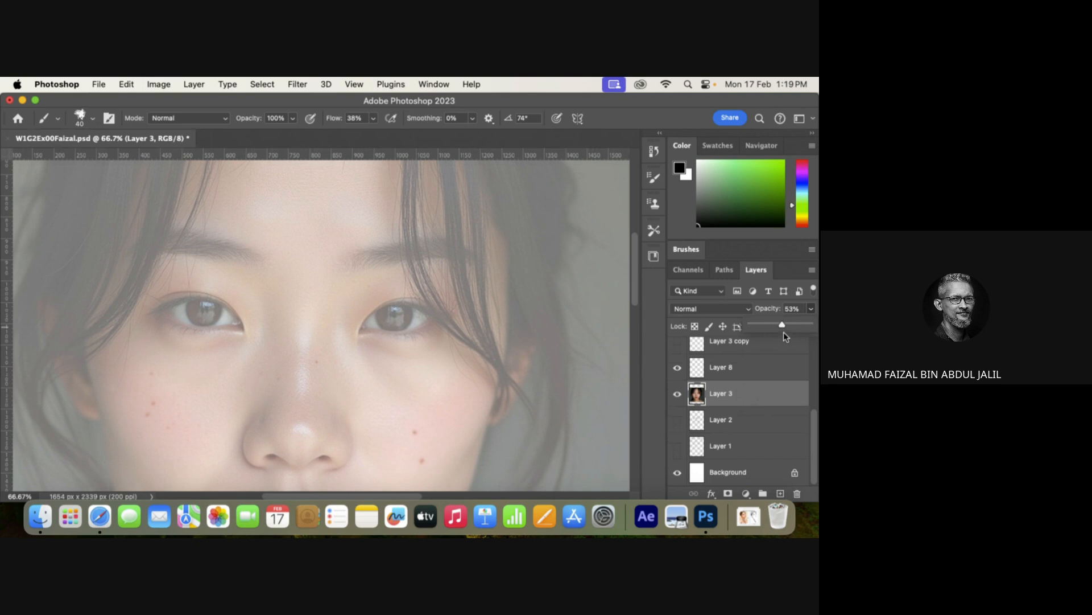
pyautogui.moveTo(783, 324); pyautogui.dragTo(776, 329)
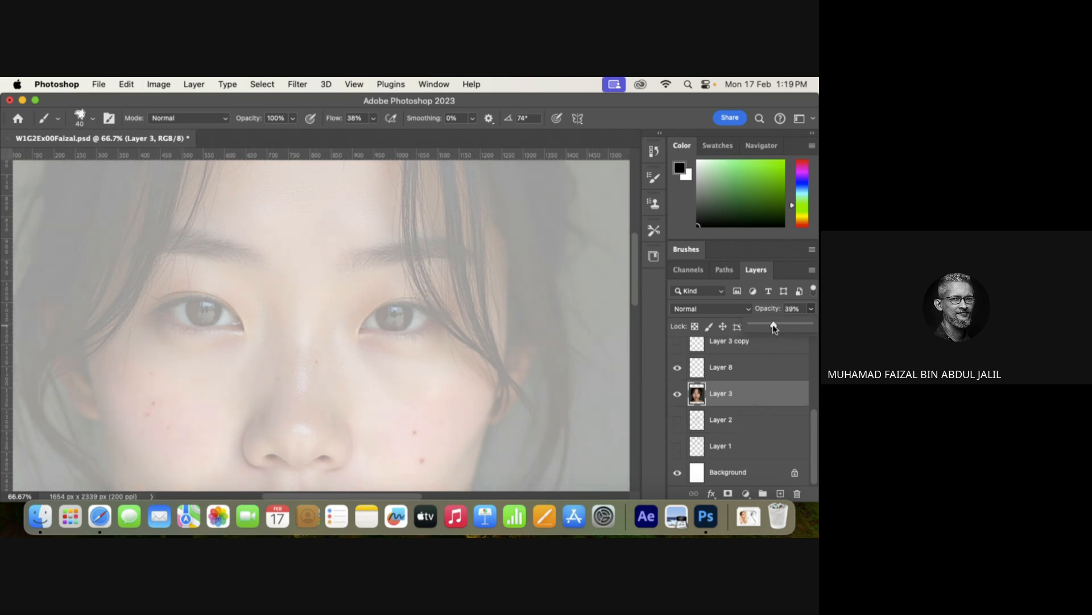
pyautogui.moveTo(774, 327); pyautogui.dragTo(776, 327)
# Hide and show the Layer 3 photo once, and raise its opacity to 100%.
pyautogui.click(716, 371)
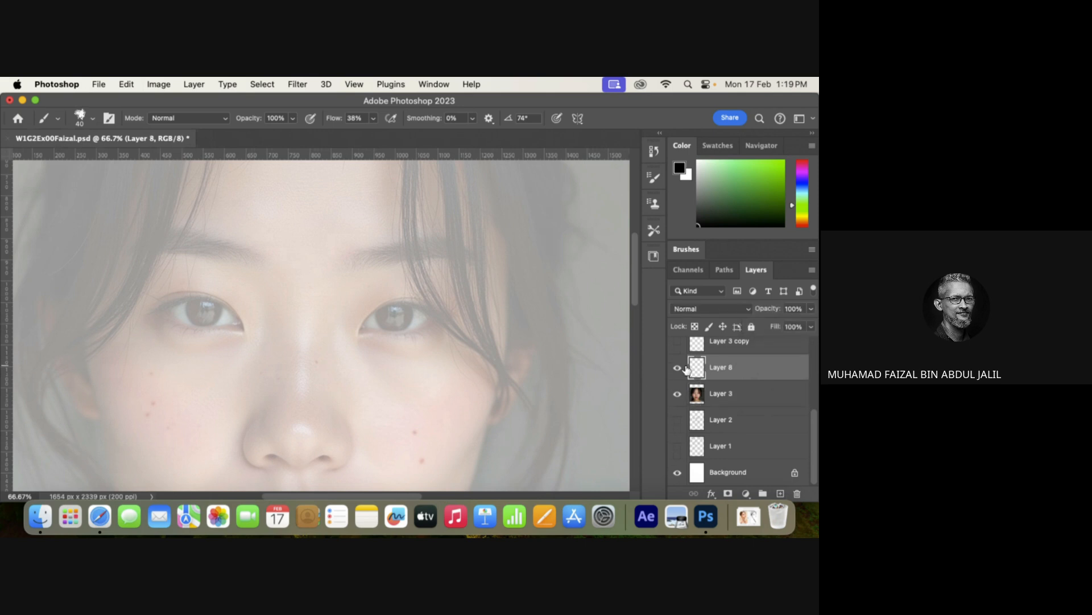
pyautogui.click(736, 394)
pyautogui.click(678, 395)
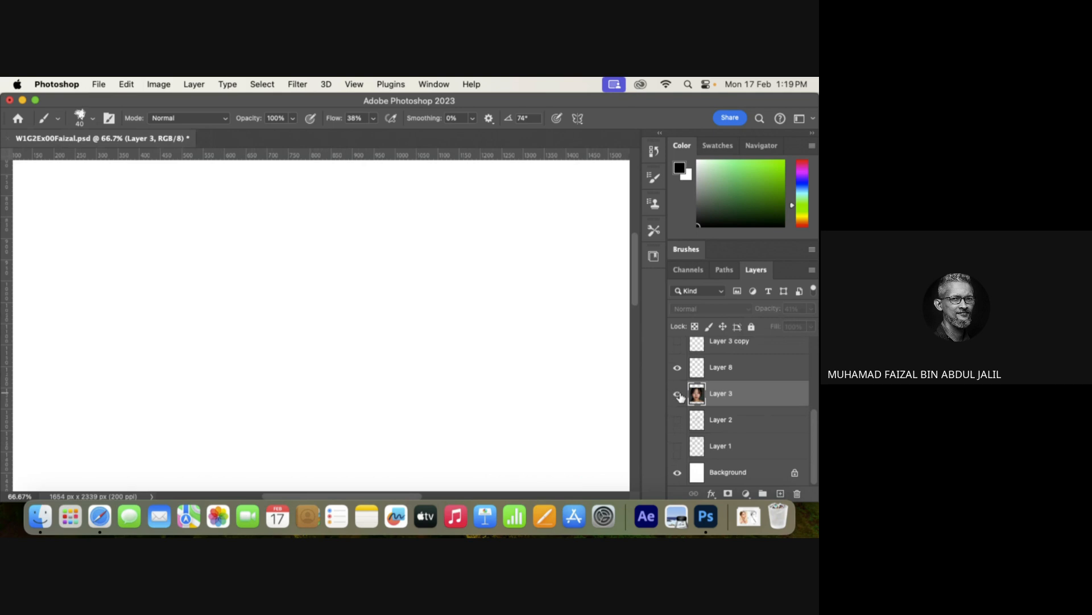
pyautogui.click(677, 395)
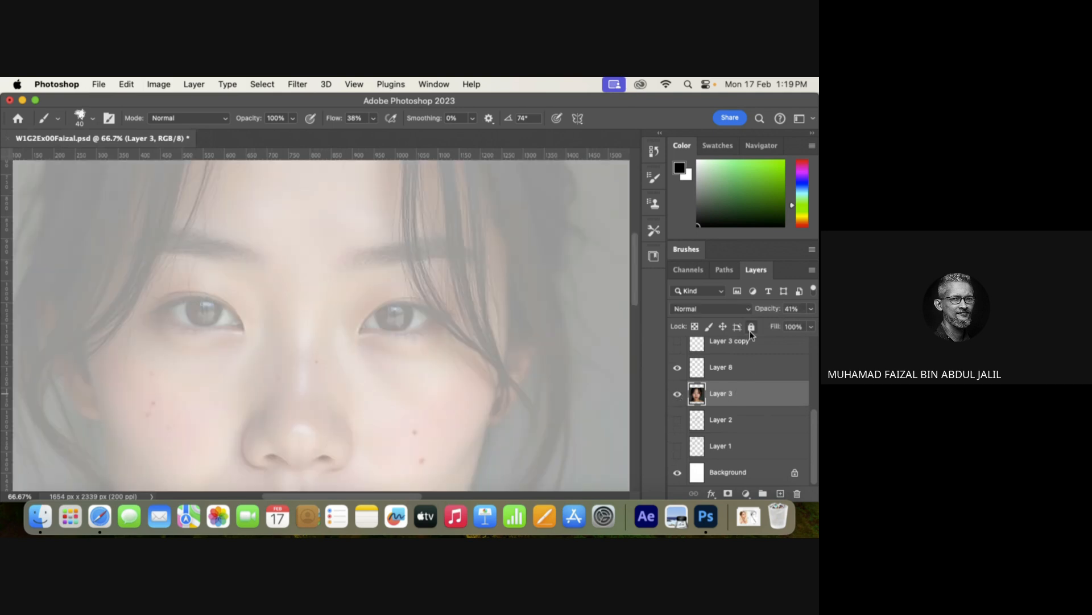
pyautogui.moveTo(810, 309)
pyautogui.mouseDown()
pyautogui.moveTo(802, 319)
pyautogui.moveTo(814, 327)
pyautogui.mouseUp()
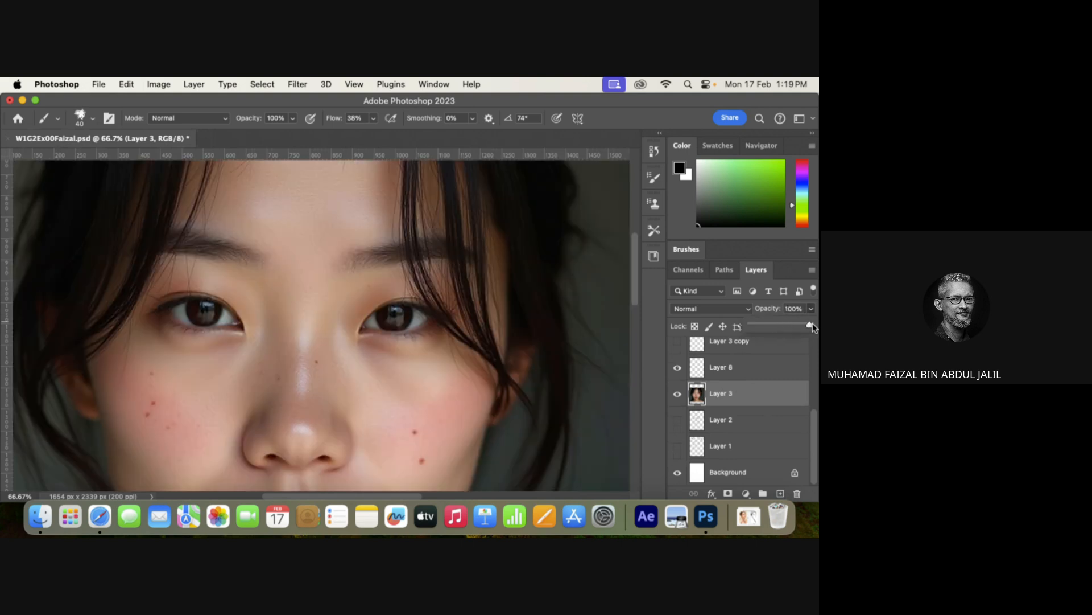
# Toggle Layer 3 copy and Layer 8, try a 40 px scribble on Layer 8 beside the eyebrow, and undo it.
pyautogui.click(677, 342)
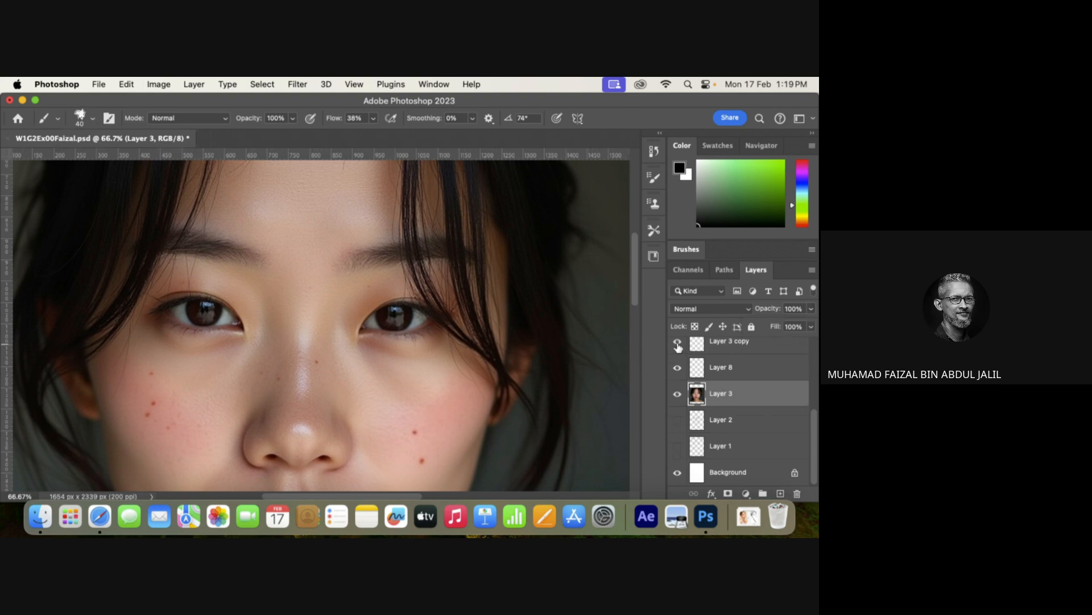
pyautogui.moveTo(678, 346); pyautogui.dragTo(678, 372)
pyautogui.click(677, 371)
pyautogui.click(694, 356)
pyautogui.moveTo(344, 267)
pyautogui.mouseDown()
pyautogui.moveTo(368, 283)
pyautogui.moveTo(362, 319)
pyautogui.mouseUp()
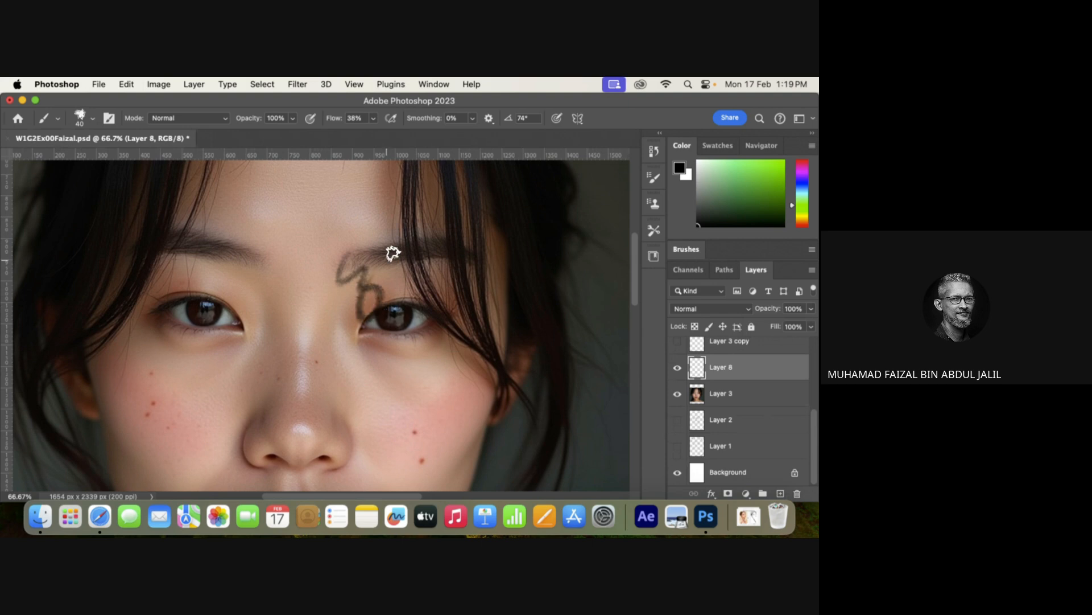
pyautogui.press('super+z')
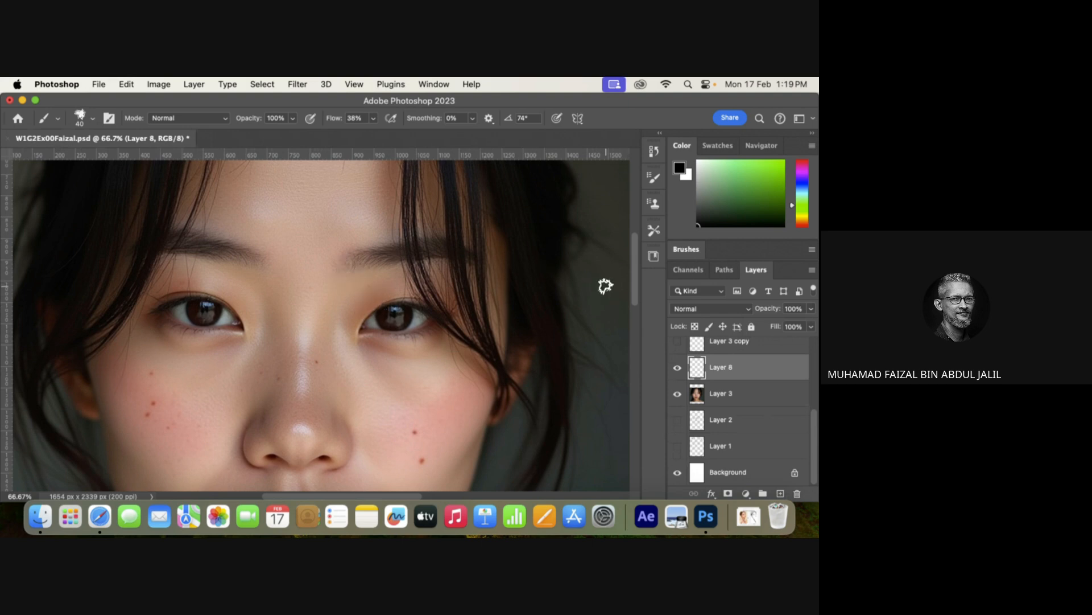
# Reduce the brush size to 8 px.
pyautogui.press('[')
pyautogui.press('[')
pyautogui.press('[')
pyautogui.press('[')
pyautogui.press('[')
pyautogui.press('[')
pyautogui.press('[')
pyautogui.press('[')
# Lower the Layer 3 photo's opacity to 52% and make Layer 8 the active layer.
pyautogui.click(782, 391)
pyautogui.click(811, 325)
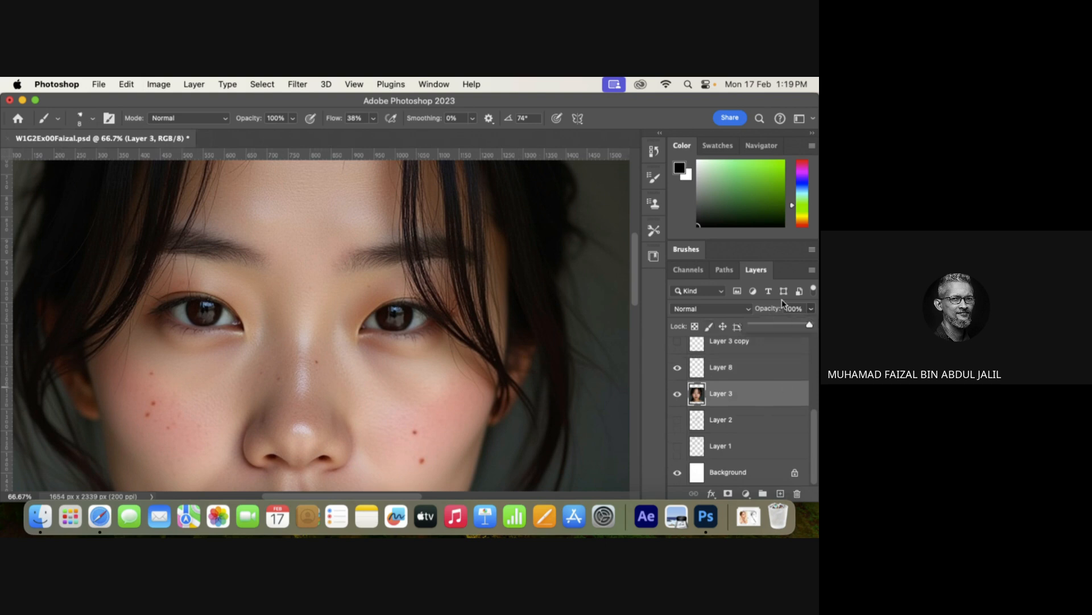
pyautogui.moveTo(804, 327); pyautogui.dragTo(779, 326)
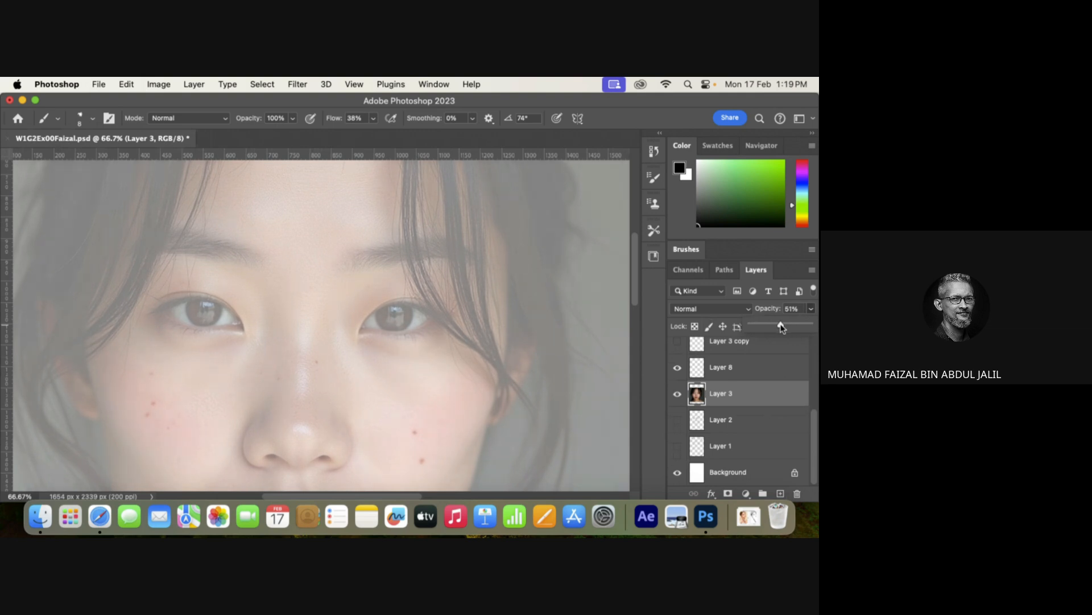
pyautogui.click(755, 370)
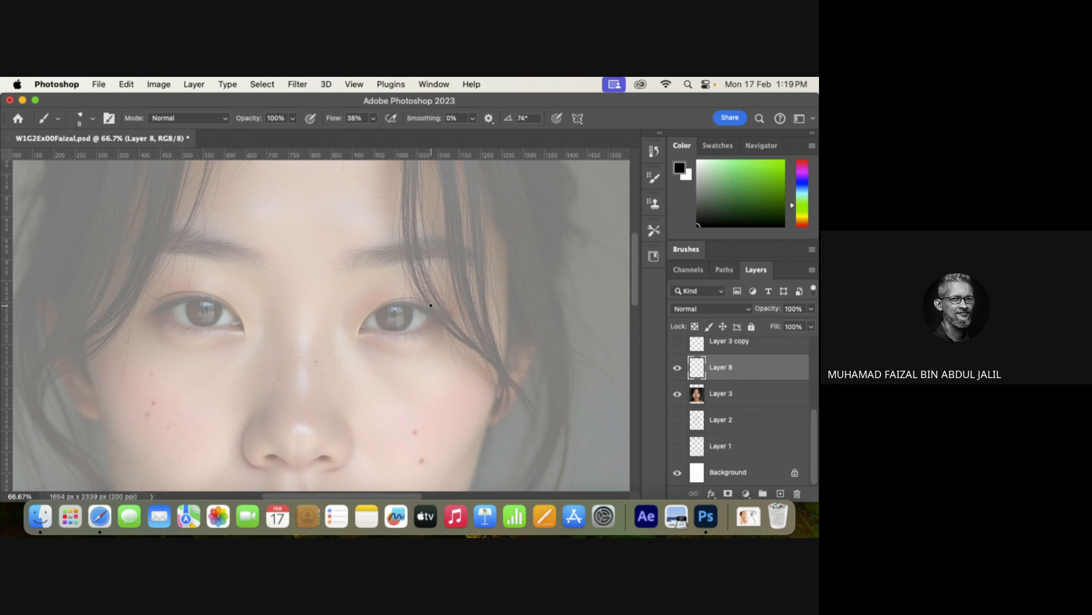
# Compare the faded Layer 3 photo with the blank canvas around the eye by hiding and showing it repeatedly.
pyautogui.press('super+space')
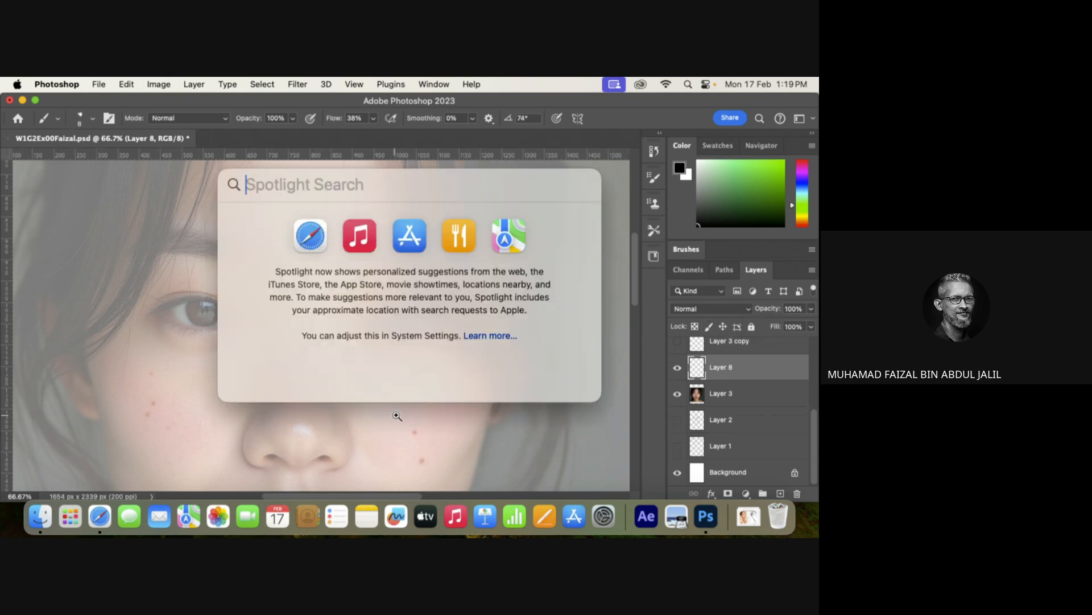
pyautogui.keyDown('super'); pyautogui.click(397, 416); pyautogui.keyUp('super')
pyautogui.keyDown('super'); pyautogui.click(409, 306); pyautogui.keyUp('super')
pyautogui.moveTo(422, 307); pyautogui.dragTo(511, 358)
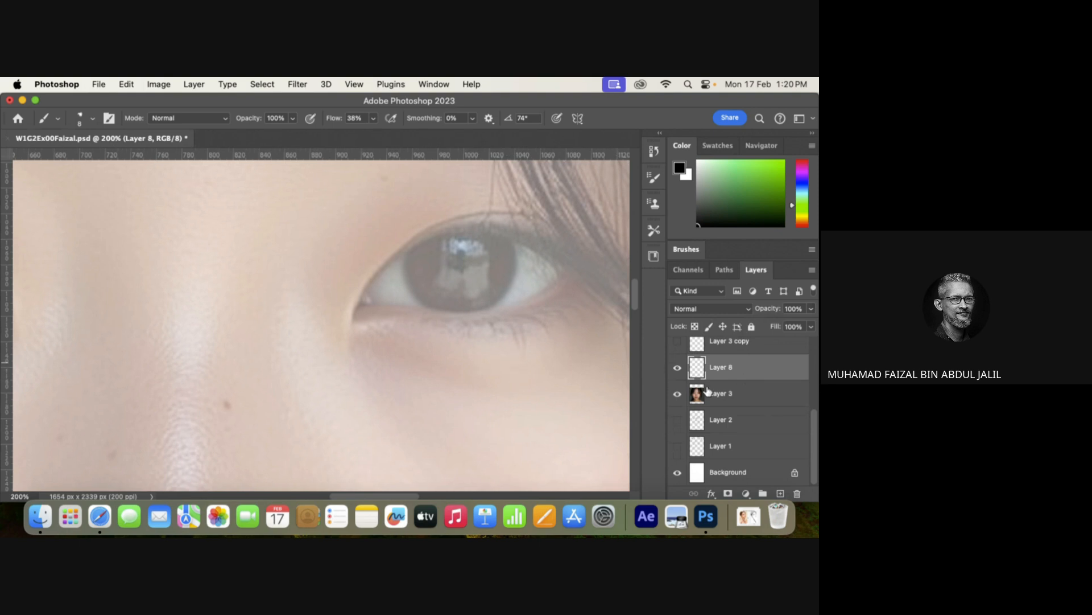
pyautogui.click(678, 397)
pyautogui.click(678, 397)
pyautogui.click(678, 397)
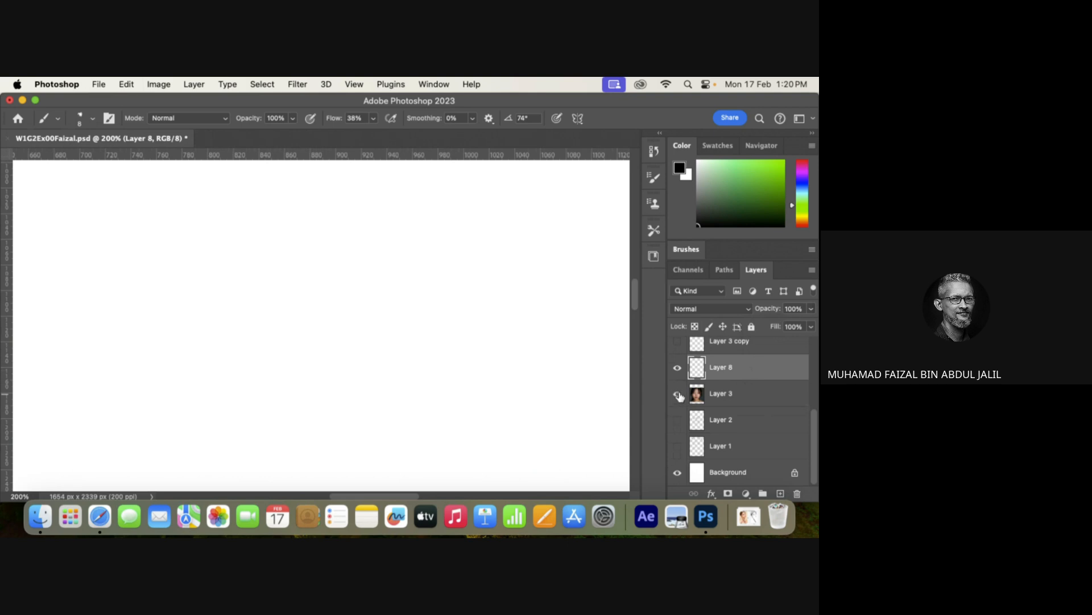
pyautogui.click(678, 396)
pyautogui.click(747, 394)
pyautogui.click(678, 397)
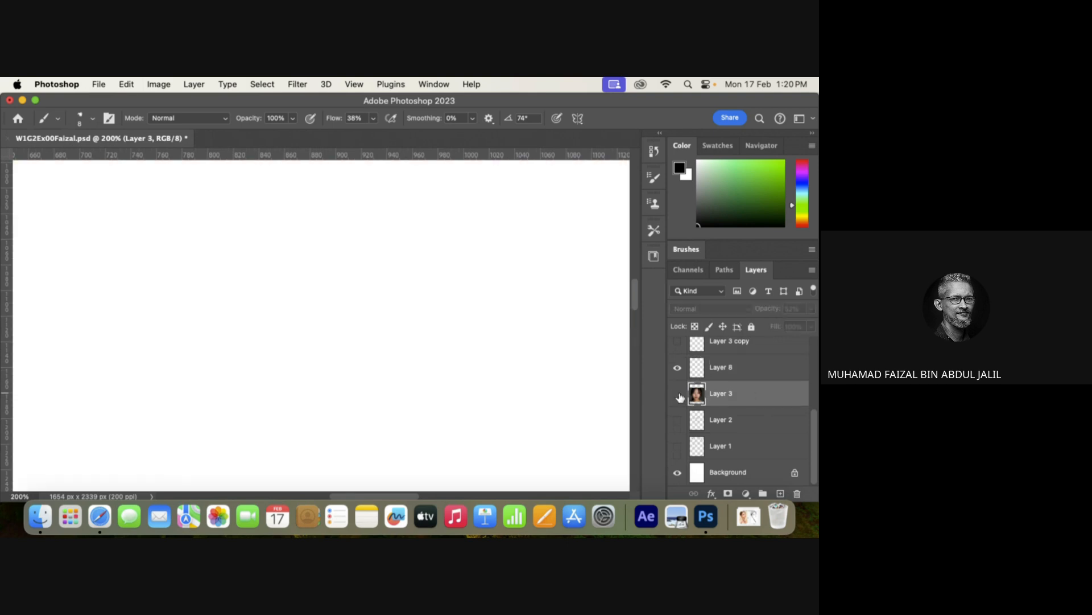
pyautogui.click(678, 397)
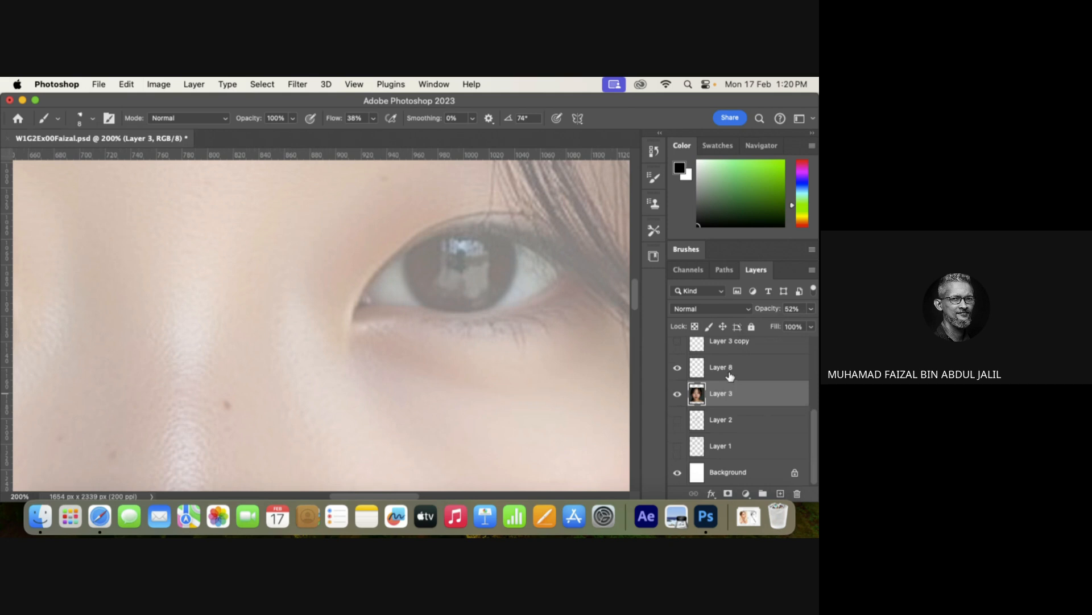
# Increase the pencil brush size to 15 px.
pyautogui.moveTo(493, 340); pyautogui.dragTo(415, 381)
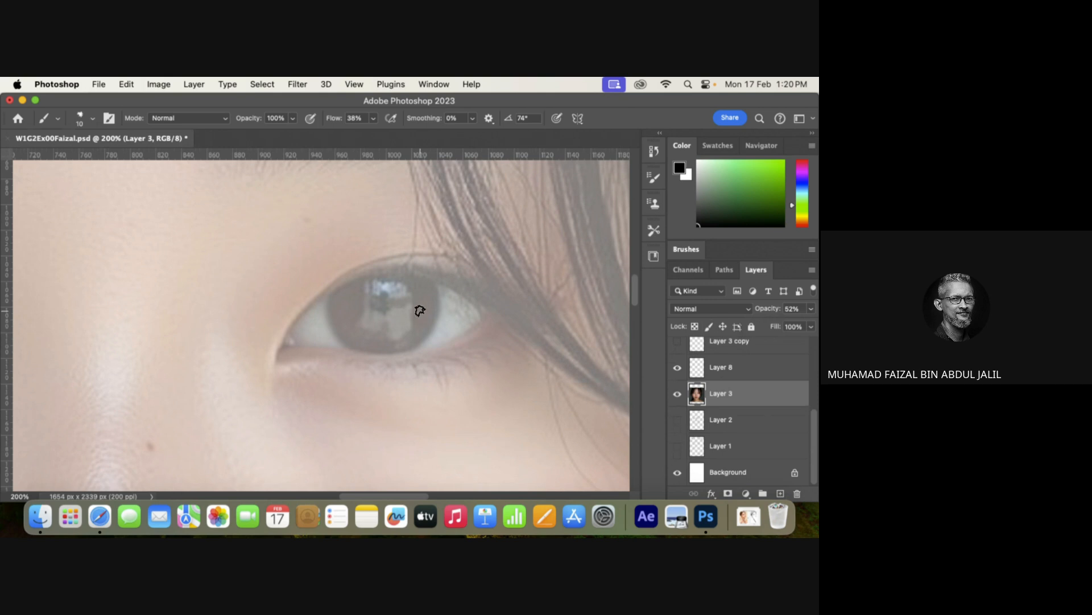
pyautogui.press('p')
pyautogui.press('b')
pyautogui.press(']')
# Examine the faded portrait at several magnifications, from the whole page down to the eye beside the loose hair strands.
pyautogui.keyDown('super'); pyautogui.click(424, 317); pyautogui.keyUp('super')
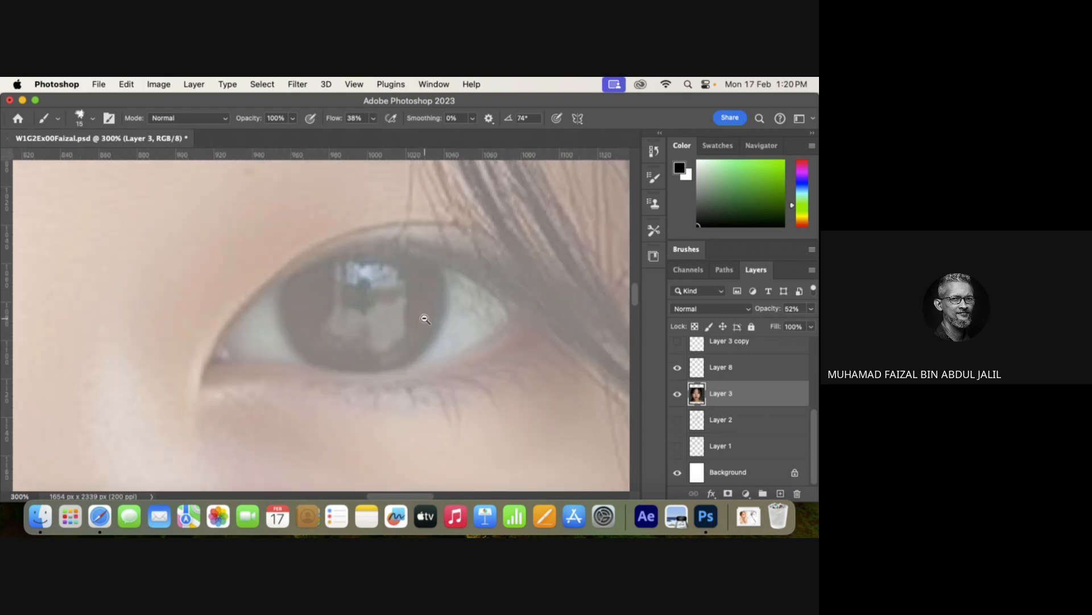
pyautogui.keyDown('alt'); pyautogui.keyDown('super'); pyautogui.click(424, 316); pyautogui.keyUp('super'); pyautogui.keyUp('alt')
pyautogui.keyDown('alt'); pyautogui.keyDown('super'); pyautogui.click(427, 313); pyautogui.keyUp('super'); pyautogui.keyUp('alt')
pyautogui.keyDown('alt'); pyautogui.keyDown('super'); pyautogui.click(427, 314); pyautogui.keyUp('super'); pyautogui.keyUp('alt')
pyautogui.keyDown('alt'); pyautogui.keyDown('super'); pyautogui.click(428, 314); pyautogui.keyUp('super'); pyautogui.keyUp('alt')
pyautogui.keyDown('alt'); pyautogui.keyDown('super'); pyautogui.click(428, 314); pyautogui.keyUp('super'); pyautogui.keyUp('alt')
pyautogui.keyDown('alt'); pyautogui.keyDown('super'); pyautogui.click(428, 313); pyautogui.keyUp('super'); pyautogui.keyUp('alt')
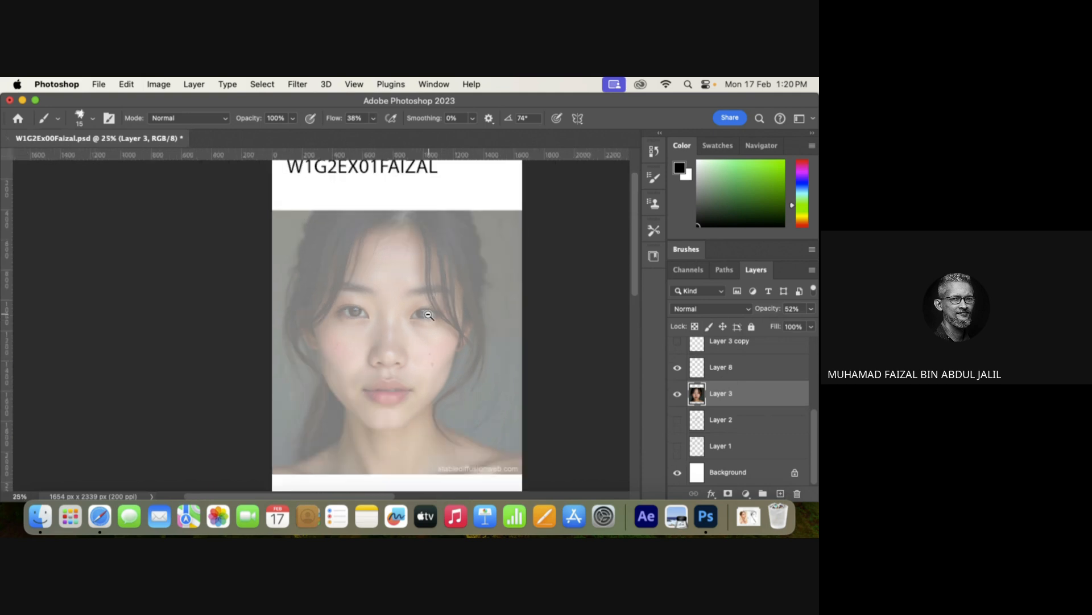
pyautogui.keyDown('alt'); pyautogui.keyDown('super'); pyautogui.click(428, 314); pyautogui.keyUp('super'); pyautogui.keyUp('alt')
pyautogui.keyDown('alt'); pyautogui.keyDown('super'); pyautogui.click(429, 314); pyautogui.keyUp('super'); pyautogui.keyUp('alt')
pyautogui.keyDown('super'); pyautogui.click(430, 316); pyautogui.keyUp('super')
pyautogui.keyDown('super'); pyautogui.click(430, 316); pyautogui.keyUp('super')
pyautogui.keyDown('super'); pyautogui.click(430, 316); pyautogui.keyUp('super')
pyautogui.keyDown('super'); pyautogui.click(431, 316); pyautogui.keyUp('super')
pyautogui.keyDown('super'); pyautogui.click(430, 315); pyautogui.keyUp('super')
pyautogui.keyDown('super'); pyautogui.click(430, 314); pyautogui.keyUp('super')
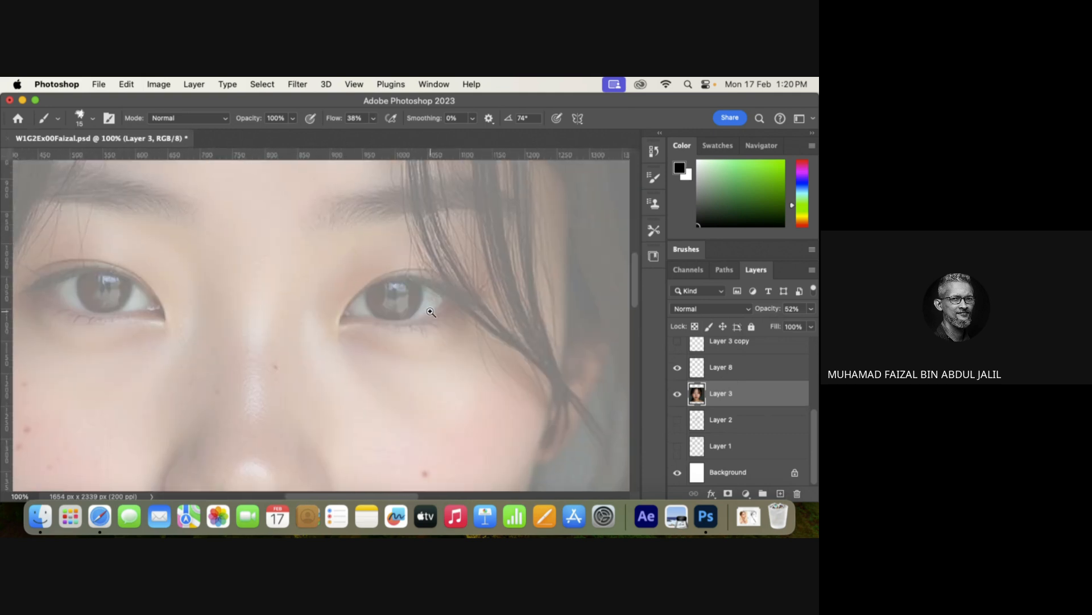
pyautogui.keyDown('super'); pyautogui.click(431, 313); pyautogui.keyUp('super')
pyautogui.moveTo(400, 281); pyautogui.dragTo(465, 229)
pyautogui.keyDown('super'); pyautogui.click(450, 278); pyautogui.keyUp('super')
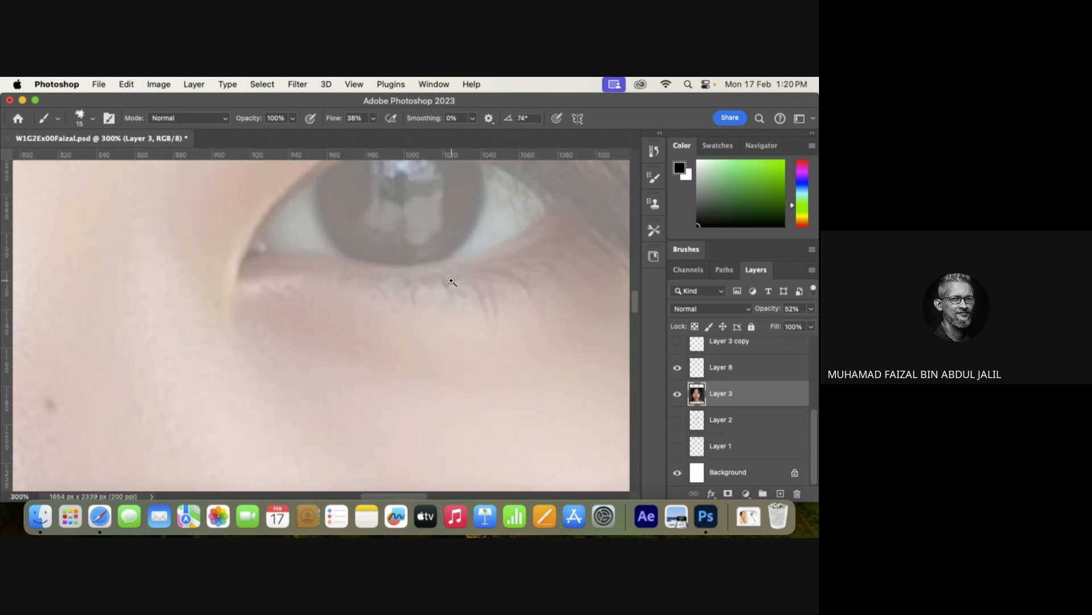
pyautogui.keyDown('alt'); pyautogui.click(451, 281); pyautogui.keyUp('alt')
pyautogui.keyDown('alt'); pyautogui.click(452, 281); pyautogui.keyUp('alt')
pyautogui.keyDown('alt'); pyautogui.click(454, 281); pyautogui.keyUp('alt')
pyautogui.keyDown('alt'); pyautogui.click(455, 280); pyautogui.keyUp('alt')
pyautogui.keyDown('alt'); pyautogui.click(457, 280); pyautogui.keyUp('alt')
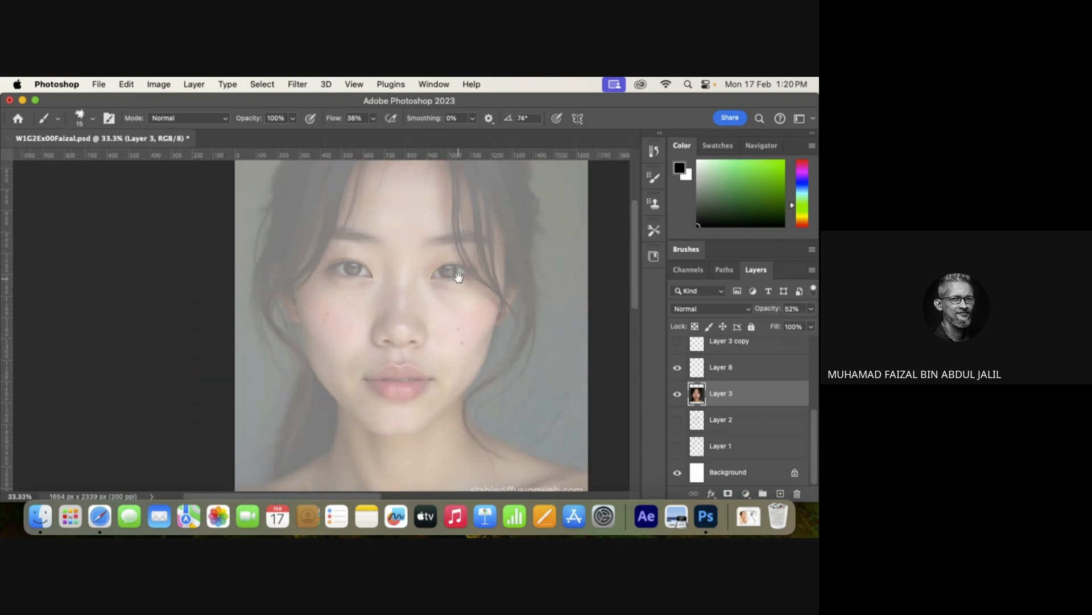
# Select Layer 8 for tracing the eye, and undo the trial 15 px outlines drawn around the eyelids.
pyautogui.scroll(3, 457, 276)
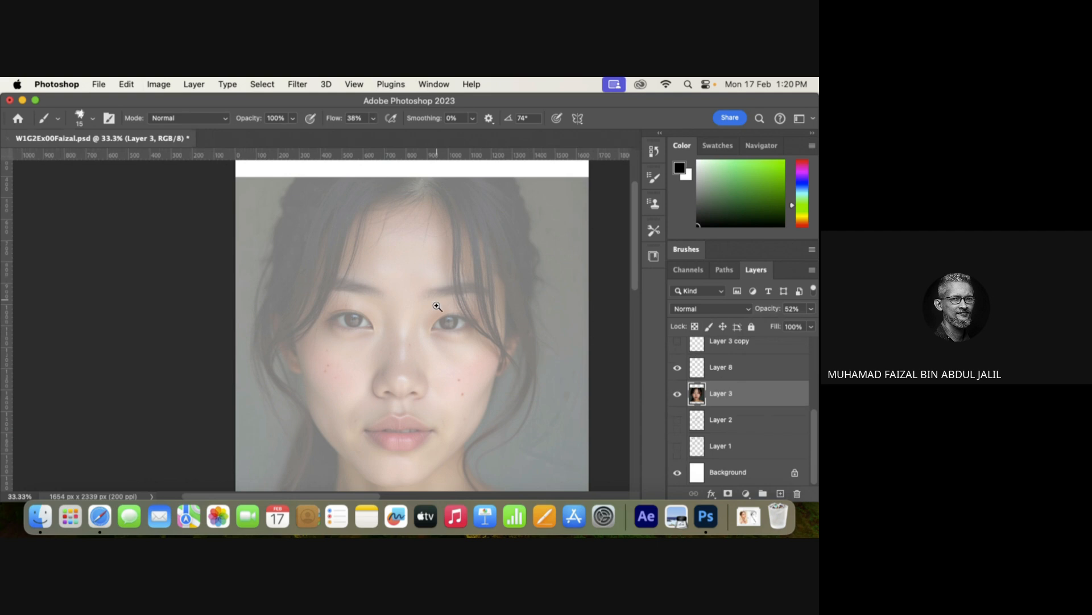
pyautogui.click(450, 324)
pyautogui.click(450, 324)
pyautogui.click(461, 315)
pyautogui.moveTo(470, 313)
pyautogui.mouseDown()
pyautogui.moveTo(443, 294)
pyautogui.moveTo(452, 201)
pyautogui.moveTo(461, 283)
pyautogui.moveTo(474, 292)
pyautogui.mouseUp()
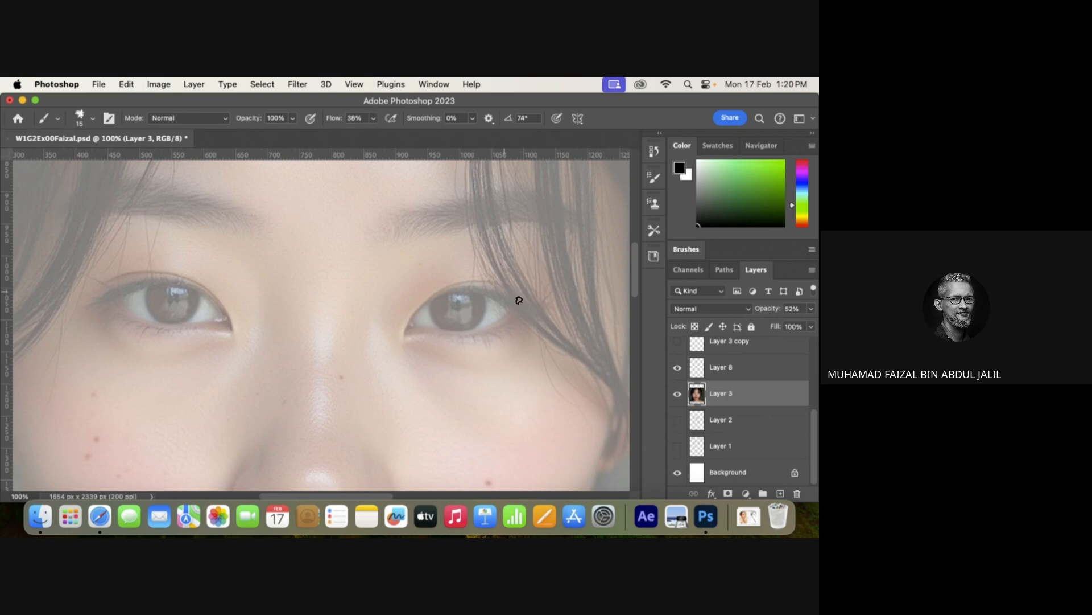
pyautogui.click(468, 315)
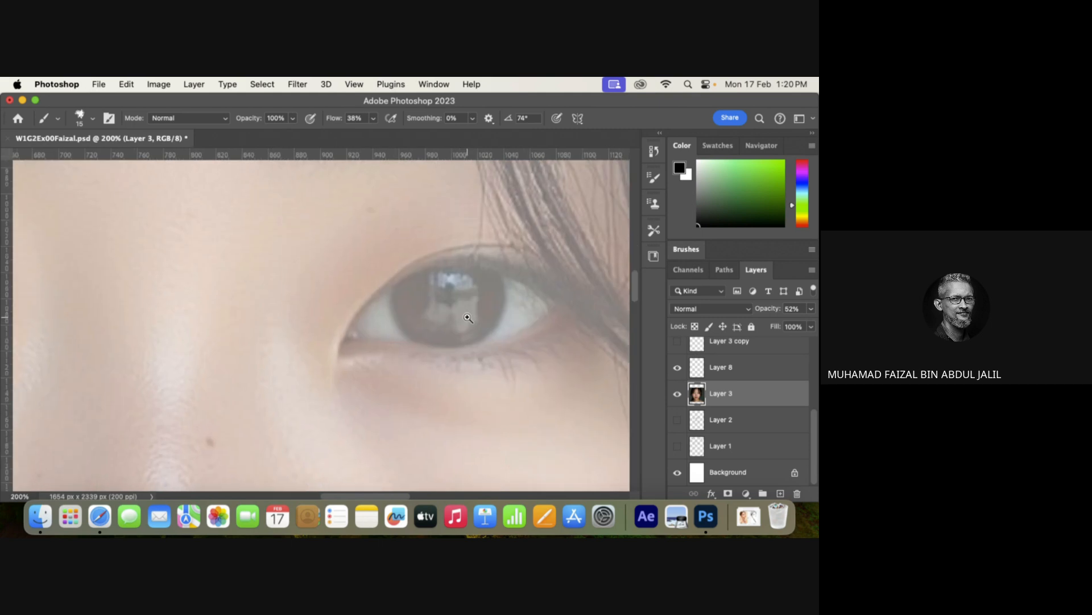
pyautogui.click(463, 312)
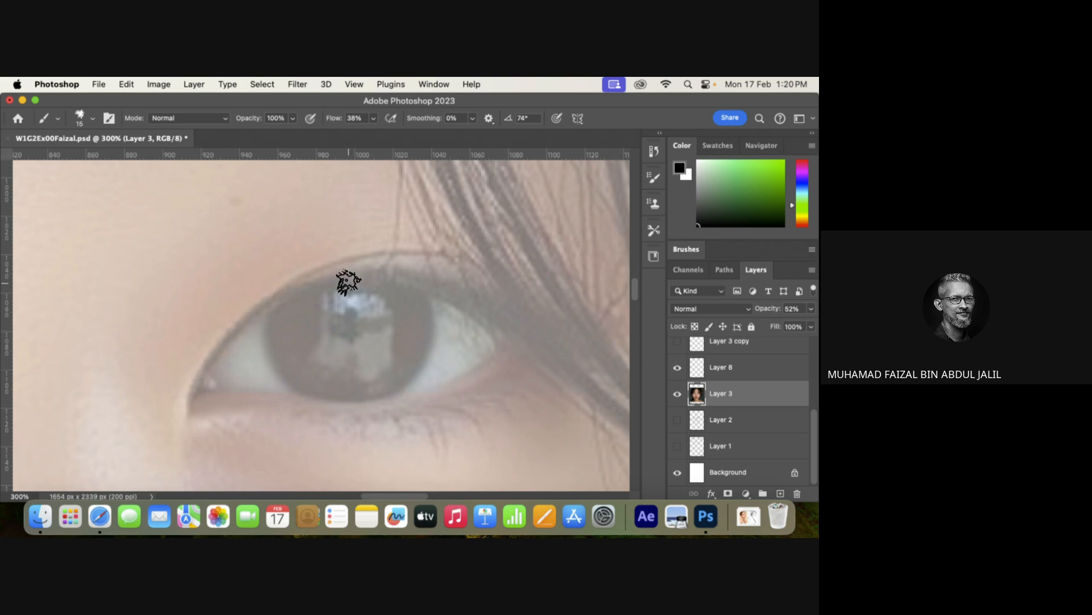
pyautogui.moveTo(498, 342)
pyautogui.mouseDown()
pyautogui.moveTo(339, 400)
pyautogui.moveTo(240, 384)
pyautogui.moveTo(286, 298)
pyautogui.moveTo(372, 275)
pyautogui.moveTo(460, 290)
pyautogui.moveTo(513, 336)
pyautogui.moveTo(292, 400)
pyautogui.moveTo(193, 395)
pyautogui.mouseUp()
pyautogui.hotkey('ctrl', 'z')
pyautogui.click(721, 367)
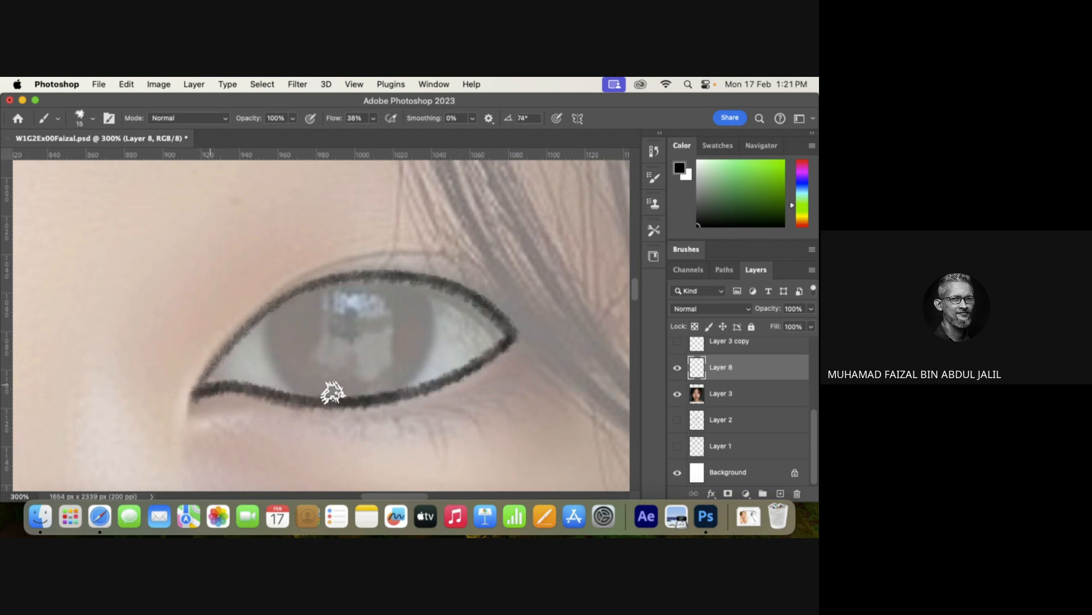
pyautogui.press('super+z')
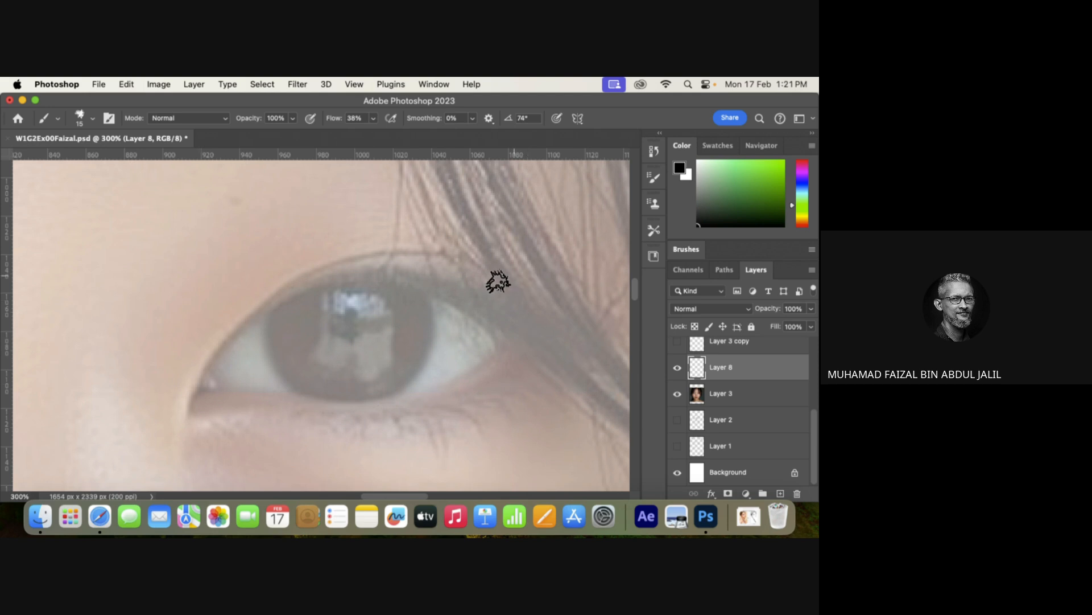
# Trace the eye's upper lid line on Layer 8, reducing the brush to 10 px, and draw the eyelid crease above it.
pyautogui.moveTo(187, 407)
pyautogui.mouseDown()
pyautogui.moveTo(299, 294)
pyautogui.moveTo(196, 392)
pyautogui.moveTo(285, 293)
pyautogui.mouseUp()
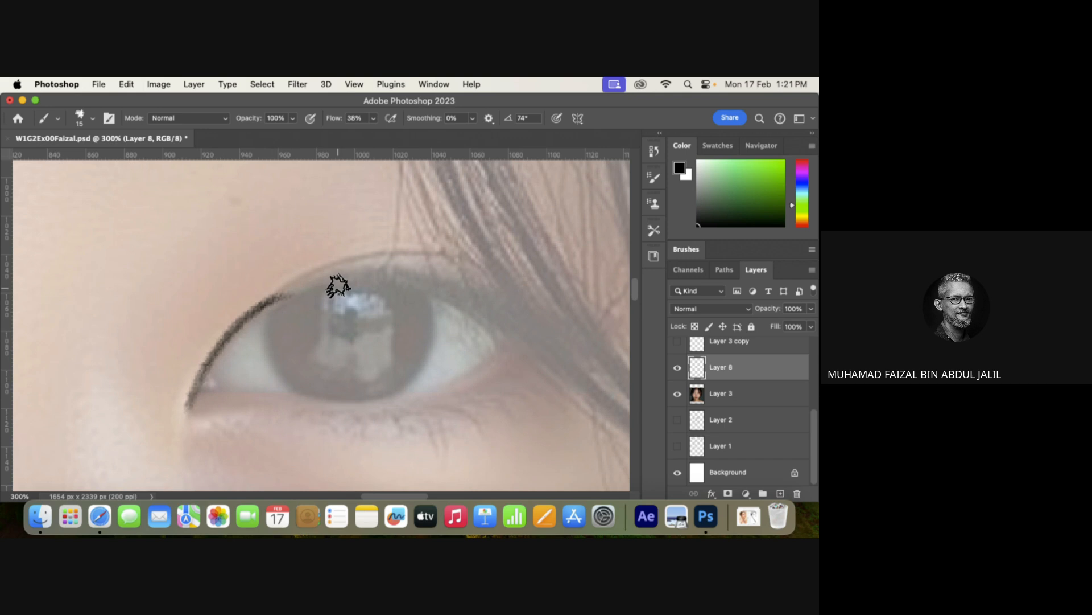
pyautogui.press('[')
pyautogui.moveTo(197, 373)
pyautogui.mouseDown()
pyautogui.moveTo(280, 290)
pyautogui.moveTo(273, 300)
pyautogui.moveTo(343, 282)
pyautogui.moveTo(263, 316)
pyautogui.moveTo(310, 287)
pyautogui.moveTo(256, 302)
pyautogui.moveTo(373, 276)
pyautogui.moveTo(437, 287)
pyautogui.mouseUp()
pyautogui.moveTo(256, 311); pyautogui.dragTo(426, 286)
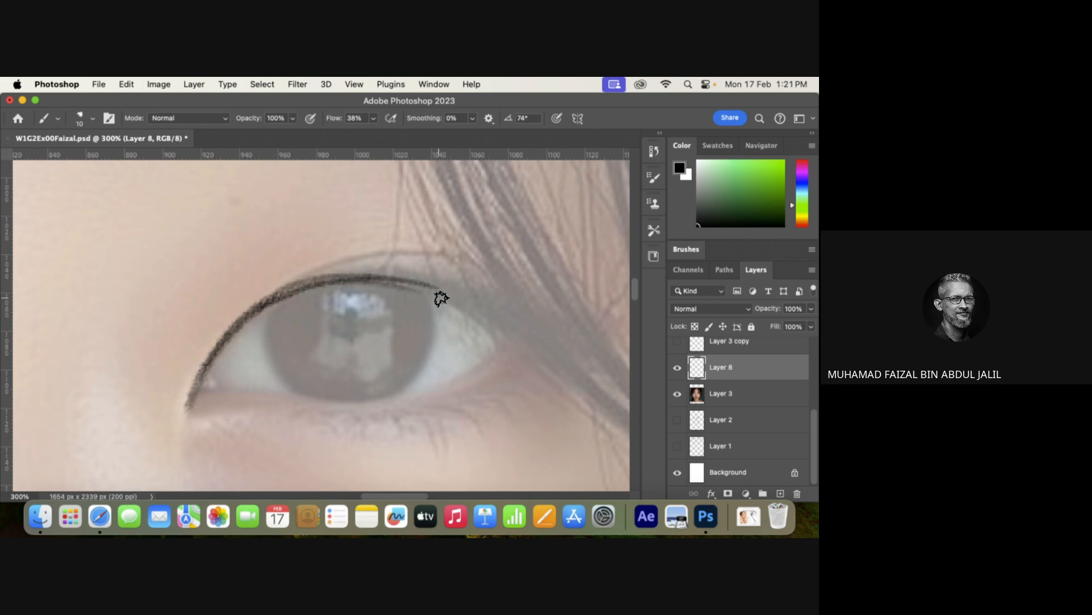
pyautogui.moveTo(280, 295)
pyautogui.mouseDown()
pyautogui.moveTo(404, 284)
pyautogui.moveTo(458, 300)
pyautogui.moveTo(524, 348)
pyautogui.mouseUp()
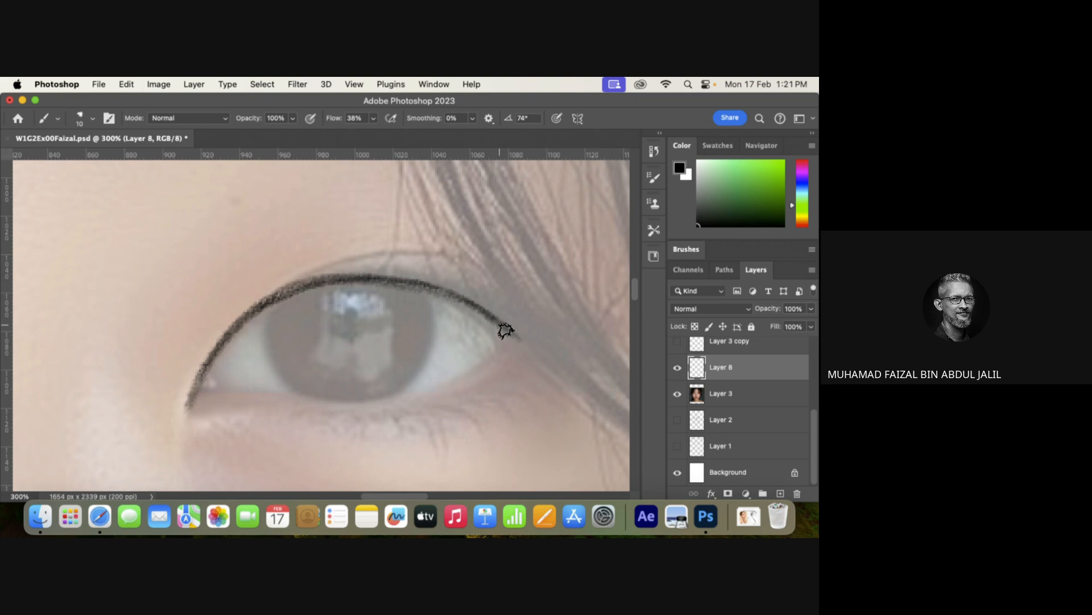
pyautogui.moveTo(265, 294); pyautogui.dragTo(471, 261)
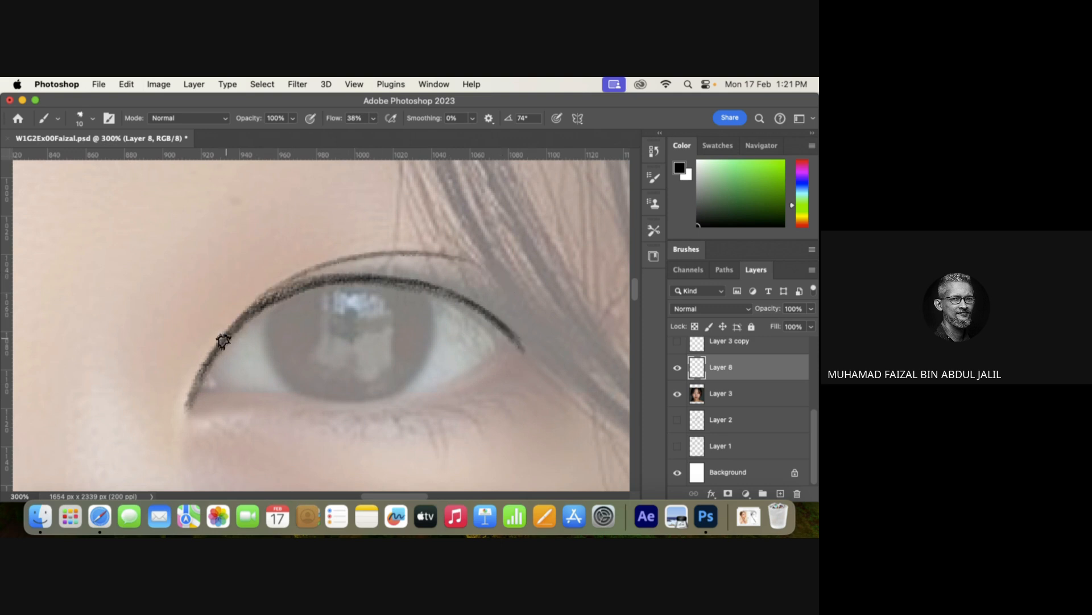
# Trace the lower lid line from the inner to the outer corner and darken the inner corner of the eye.
pyautogui.moveTo(207, 363)
pyautogui.mouseDown()
pyautogui.moveTo(220, 384)
pyautogui.moveTo(202, 373)
pyautogui.moveTo(244, 389)
pyautogui.moveTo(188, 403)
pyautogui.moveTo(319, 400)
pyautogui.moveTo(220, 386)
pyautogui.moveTo(450, 395)
pyautogui.moveTo(445, 381)
pyautogui.moveTo(500, 326)
pyautogui.mouseUp()
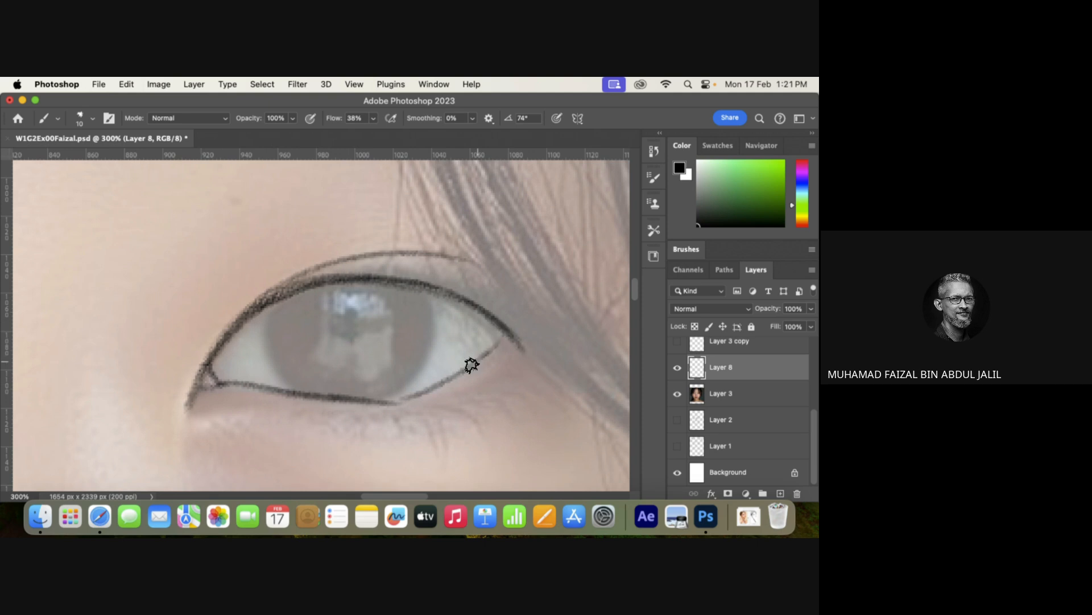
pyautogui.moveTo(468, 370)
pyautogui.mouseDown()
pyautogui.moveTo(320, 398)
pyautogui.moveTo(190, 400)
pyautogui.moveTo(185, 412)
pyautogui.mouseUp()
pyautogui.moveTo(209, 359); pyautogui.dragTo(202, 380)
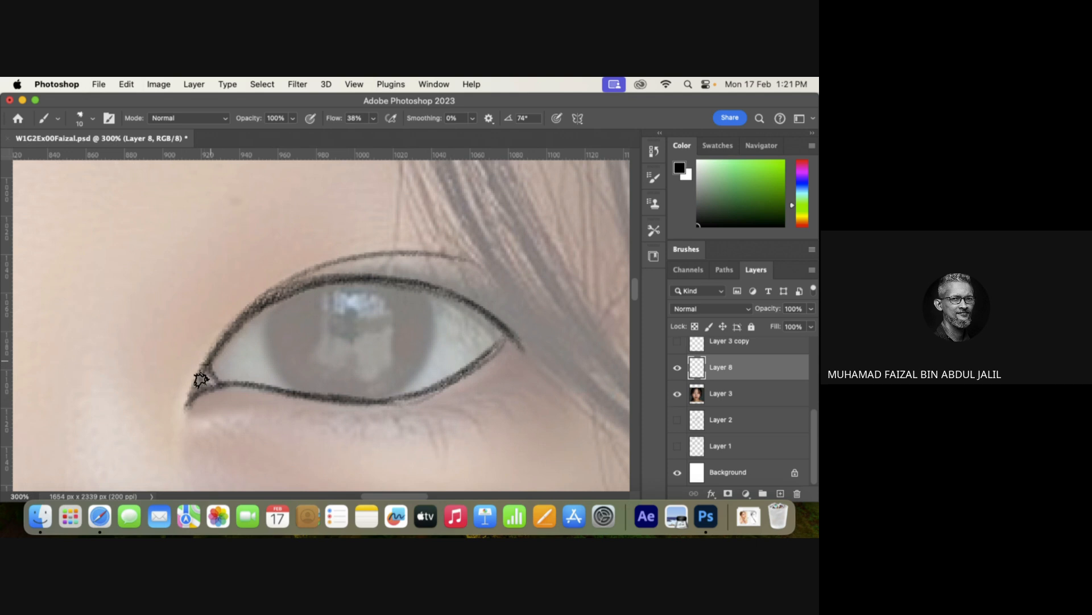
# Outline both sides of the iris, and add strokes under the outer lower lid and along the outer upper lid.
pyautogui.moveTo(472, 306)
pyautogui.mouseDown()
pyautogui.moveTo(538, 364)
pyautogui.moveTo(473, 385)
pyautogui.mouseUp()
pyautogui.moveTo(275, 292)
pyautogui.mouseDown()
pyautogui.moveTo(274, 354)
pyautogui.moveTo(312, 395)
pyautogui.mouseUp()
pyautogui.moveTo(419, 287)
pyautogui.mouseDown()
pyautogui.moveTo(429, 312)
pyautogui.moveTo(428, 367)
pyautogui.mouseUp()
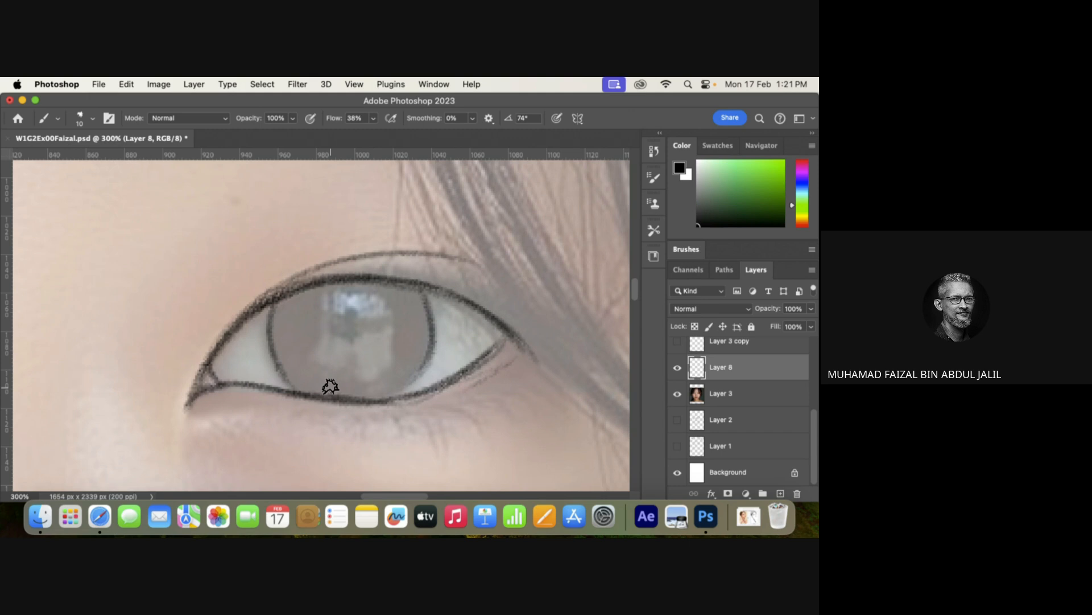
pyautogui.moveTo(419, 284); pyautogui.dragTo(410, 376)
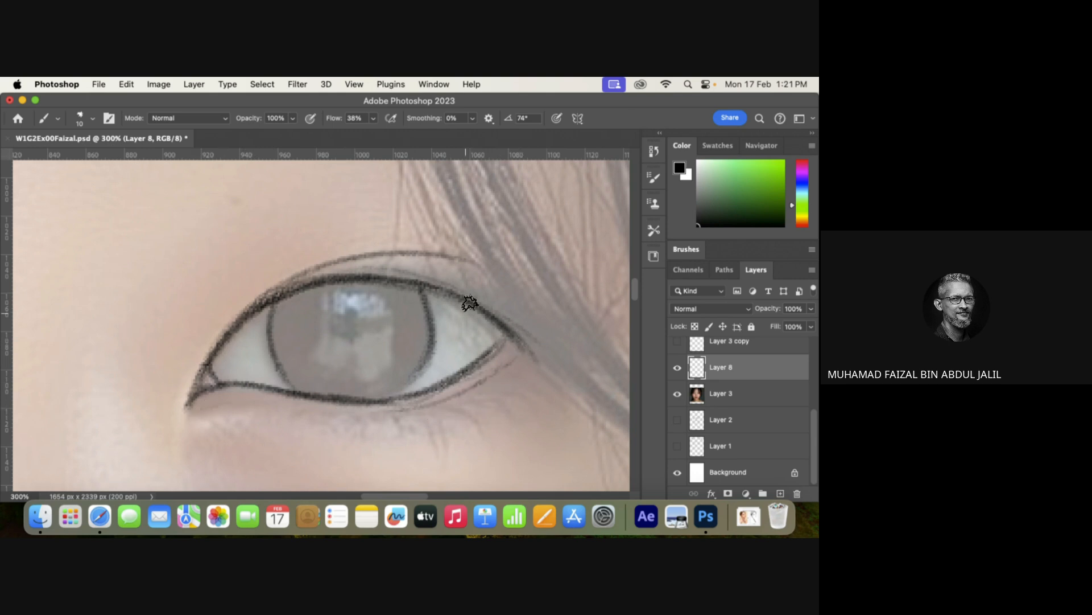
pyautogui.moveTo(418, 277)
pyautogui.mouseDown()
pyautogui.moveTo(533, 337)
pyautogui.moveTo(556, 369)
pyautogui.moveTo(513, 323)
pyautogui.moveTo(543, 364)
pyautogui.mouseUp()
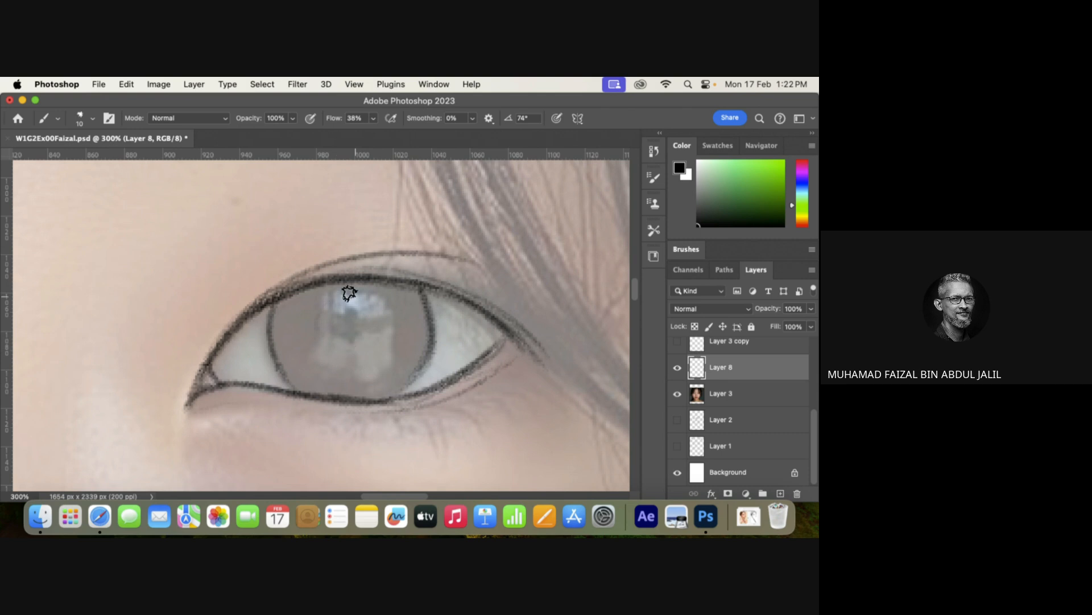
# Draw the round pupil with its highlight, and a smaller oval reflection beside it inside the iris.
pyautogui.moveTo(349, 293)
pyautogui.mouseDown()
pyautogui.moveTo(315, 332)
pyautogui.moveTo(375, 312)
pyautogui.moveTo(318, 308)
pyautogui.moveTo(331, 293)
pyautogui.moveTo(347, 352)
pyautogui.moveTo(354, 285)
pyautogui.moveTo(333, 347)
pyautogui.moveTo(313, 324)
pyautogui.moveTo(374, 317)
pyautogui.moveTo(315, 313)
pyautogui.moveTo(379, 328)
pyautogui.mouseUp()
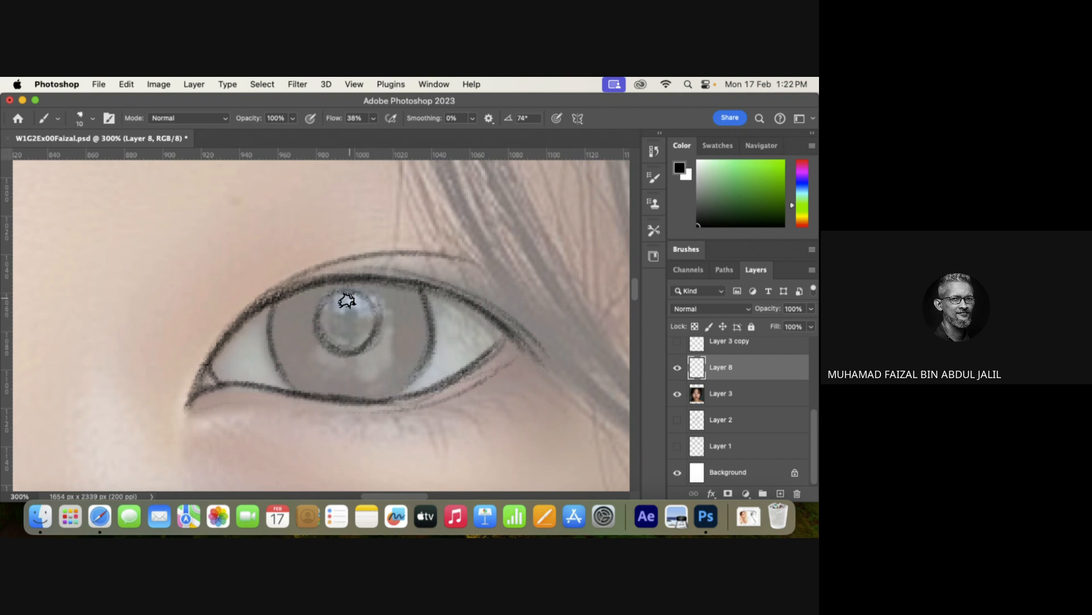
pyautogui.moveTo(347, 300)
pyautogui.mouseDown()
pyautogui.moveTo(368, 324)
pyautogui.moveTo(358, 324)
pyautogui.mouseUp()
pyautogui.moveTo(418, 331)
pyautogui.mouseDown()
pyautogui.moveTo(382, 331)
pyautogui.moveTo(421, 307)
pyautogui.moveTo(395, 344)
pyautogui.moveTo(418, 342)
pyautogui.moveTo(388, 308)
pyautogui.moveTo(424, 310)
pyautogui.moveTo(405, 348)
pyautogui.mouseUp()
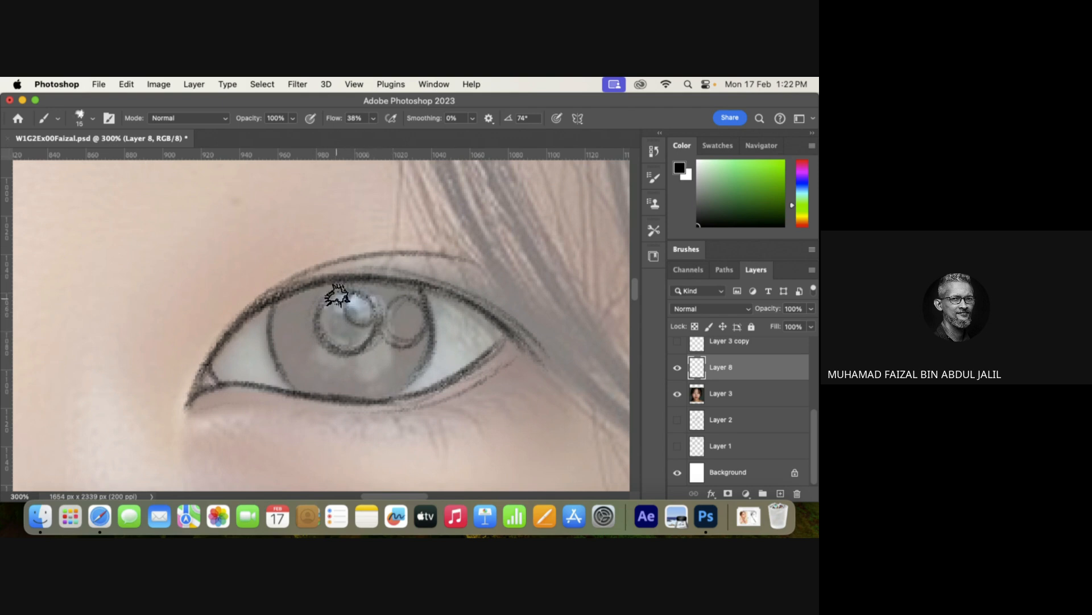
# Shade the pupil around its highlight using a 20 px brush, and darken its inner side with a 9 px brush.
pyautogui.press(']')
pyautogui.moveTo(340, 300)
pyautogui.mouseDown()
pyautogui.moveTo(329, 336)
pyautogui.moveTo(341, 322)
pyautogui.moveTo(349, 334)
pyautogui.moveTo(356, 326)
pyautogui.mouseUp()
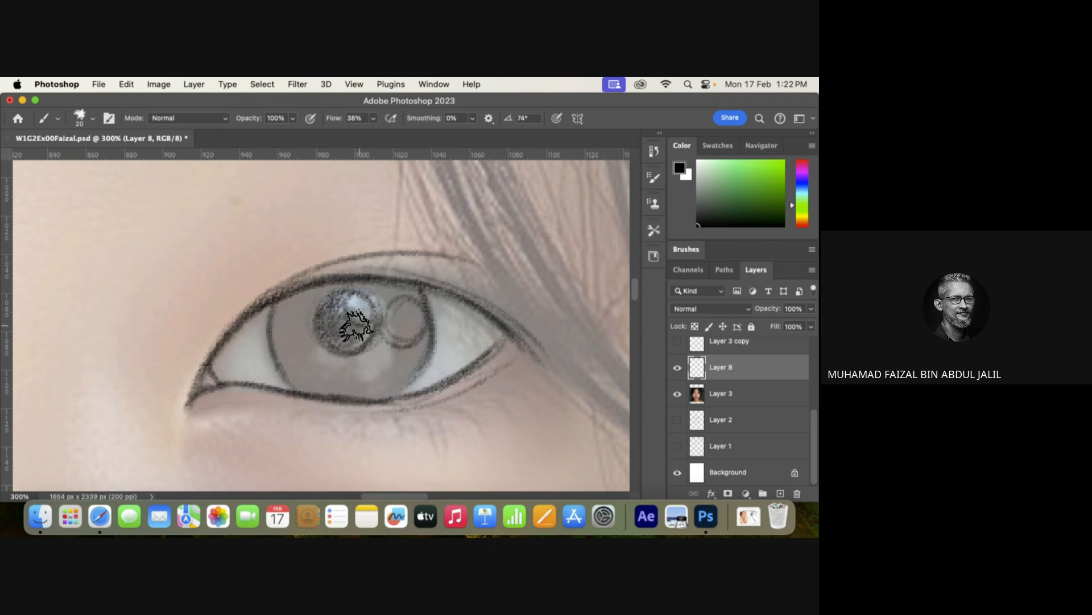
pyautogui.press('[')
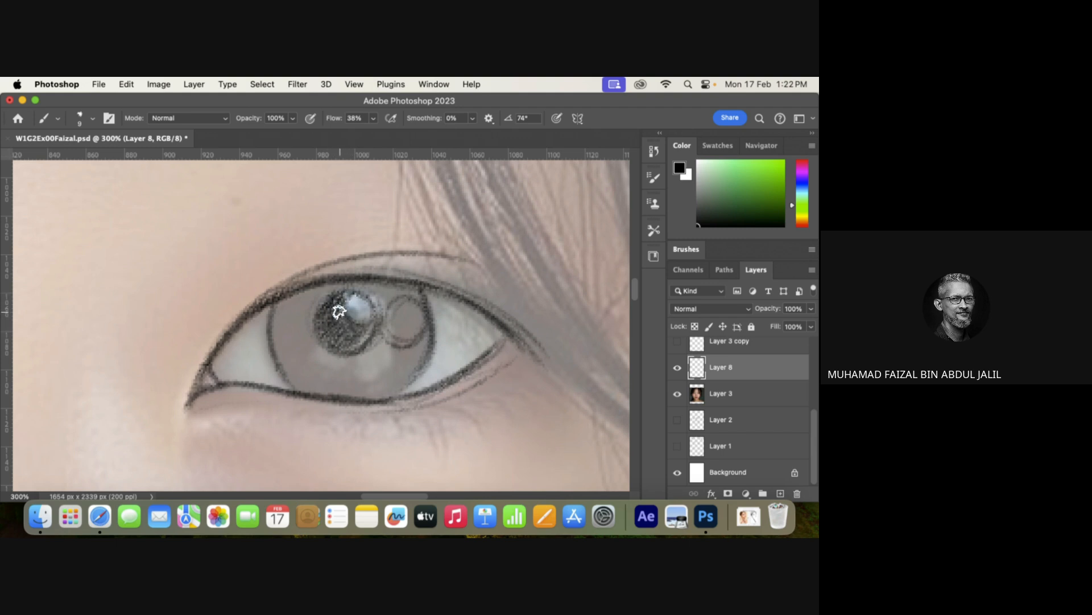
pyautogui.moveTo(329, 302); pyautogui.dragTo(338, 314)
pyautogui.rightClick(339, 325)
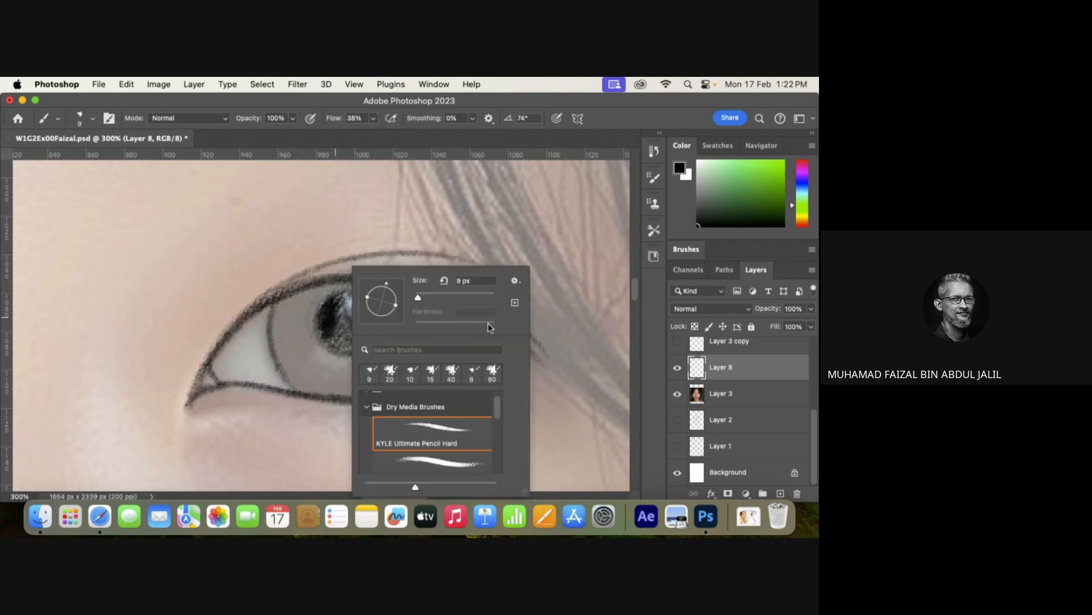
pyautogui.click(506, 227)
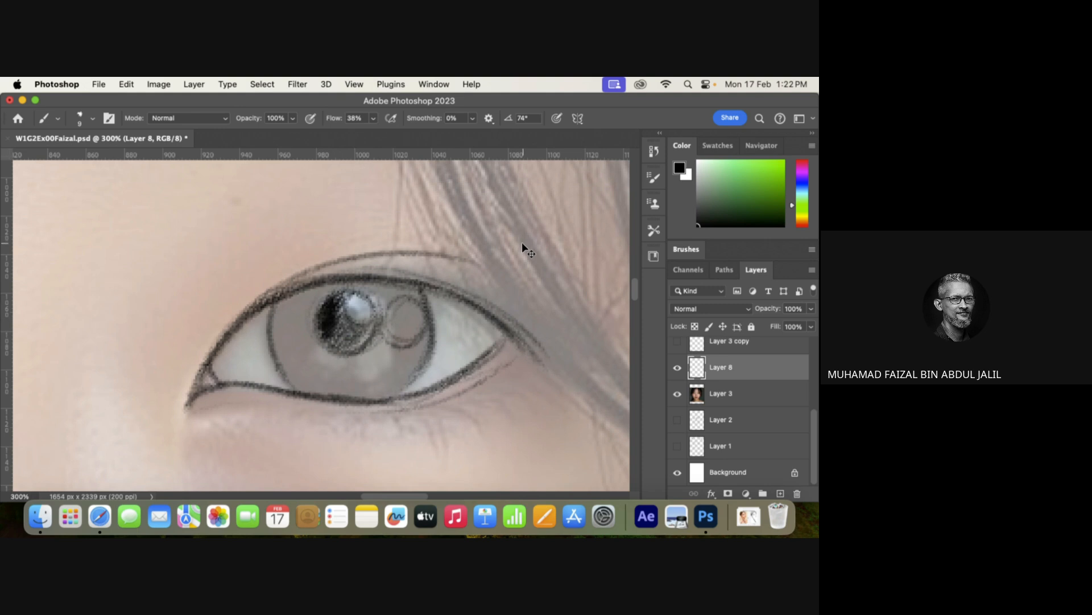
# Undo the last pupil stroke, and shade the iris around the pupil with a 25 px brush.
pyautogui.press('super+z')
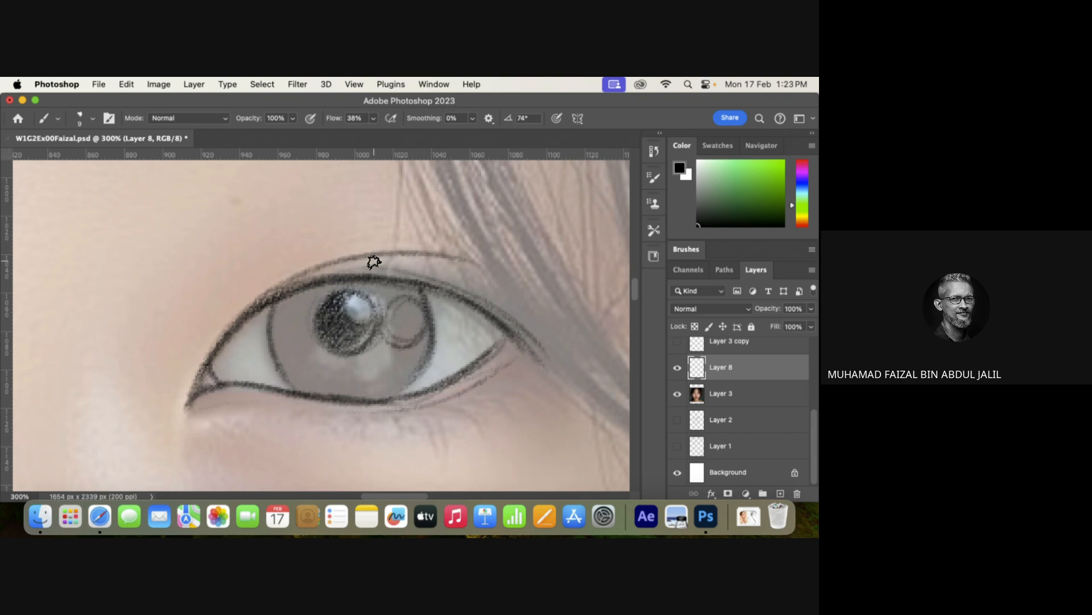
pyautogui.press(']')
pyautogui.press(']')
pyautogui.press(']')
pyautogui.press(']')
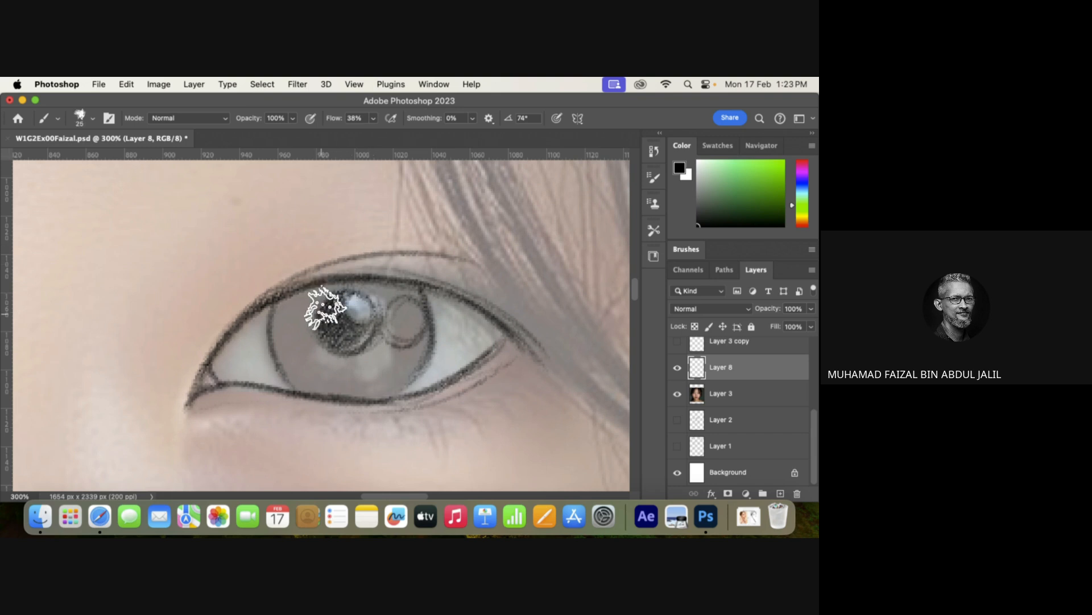
pyautogui.moveTo(325, 308)
pyautogui.mouseDown()
pyautogui.moveTo(288, 296)
pyautogui.moveTo(319, 298)
pyautogui.moveTo(279, 321)
pyautogui.moveTo(316, 316)
pyautogui.moveTo(280, 348)
pyautogui.moveTo(315, 328)
pyautogui.moveTo(289, 369)
pyautogui.moveTo(320, 338)
pyautogui.moveTo(303, 384)
pyautogui.moveTo(331, 376)
pyautogui.moveTo(368, 388)
pyautogui.moveTo(346, 296)
pyautogui.moveTo(366, 288)
pyautogui.moveTo(390, 300)
pyautogui.moveTo(415, 345)
pyautogui.moveTo(388, 347)
pyautogui.moveTo(406, 369)
pyautogui.moveTo(396, 361)
pyautogui.moveTo(383, 391)
pyautogui.moveTo(332, 388)
pyautogui.moveTo(318, 346)
pyautogui.moveTo(285, 367)
pyautogui.moveTo(322, 324)
pyautogui.moveTo(327, 259)
pyautogui.moveTo(347, 291)
pyautogui.moveTo(307, 309)
pyautogui.mouseUp()
# Darken the inner side of the iris with finer strokes using a 10 px brush.
pyautogui.press('[')
pyautogui.press('[')
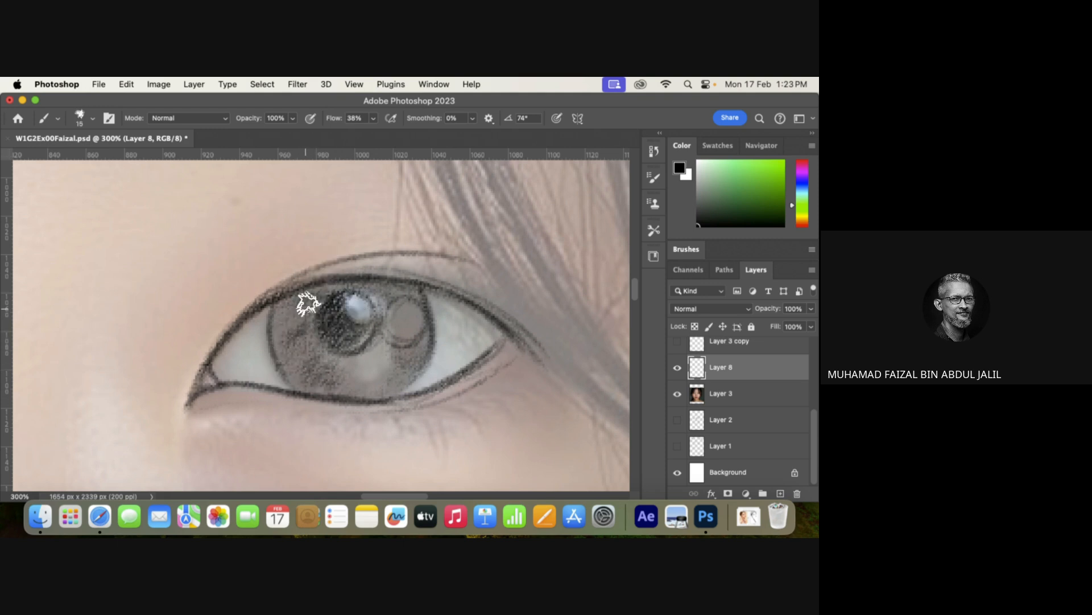
pyautogui.press('[')
pyautogui.moveTo(303, 317); pyautogui.dragTo(276, 338)
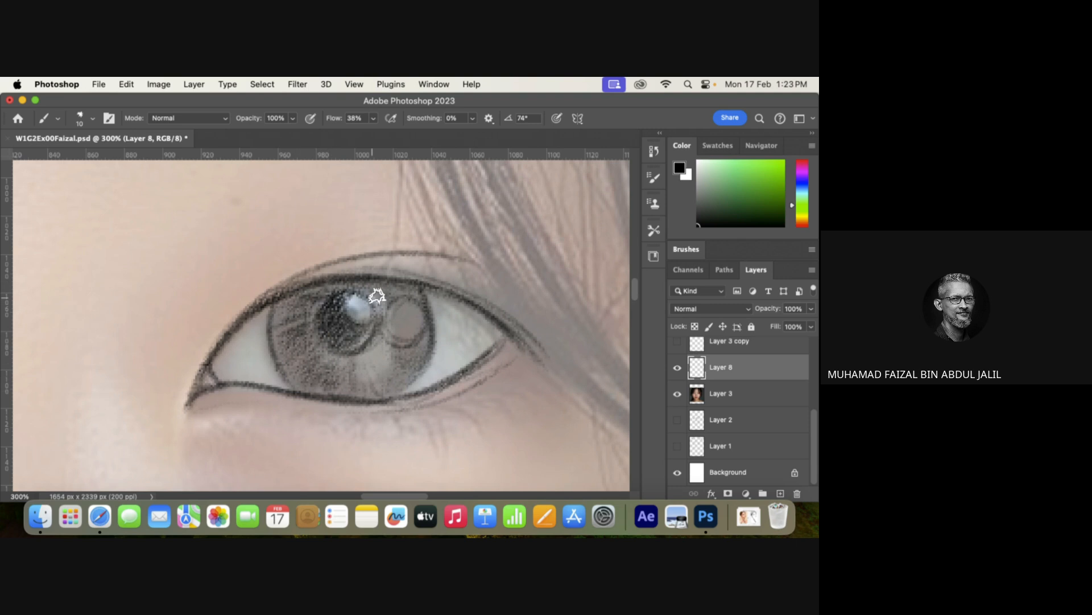
# Deepen the iris shading below the upper lid with a 25 px brush, and darken its upper inner edge with a 9 px brush.
pyautogui.press(']')
pyautogui.press(']')
pyautogui.press(']')
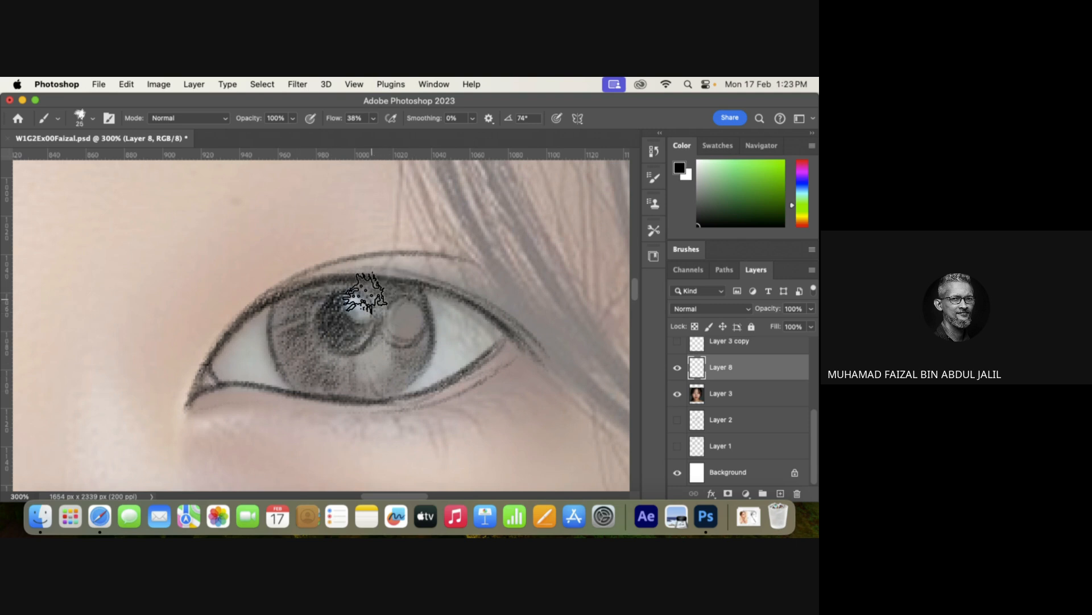
pyautogui.press('[')
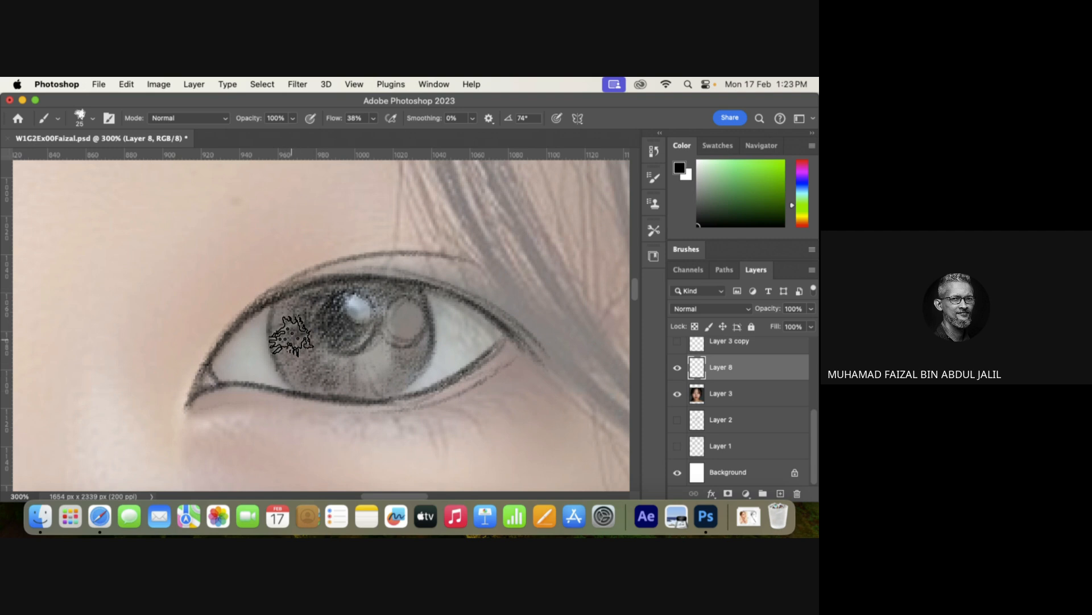
pyautogui.moveTo(331, 342)
pyautogui.mouseDown()
pyautogui.moveTo(323, 323)
pyautogui.moveTo(337, 297)
pyautogui.moveTo(332, 330)
pyautogui.moveTo(342, 299)
pyautogui.mouseUp()
pyautogui.press('[')
pyautogui.press('[')
pyautogui.press('[')
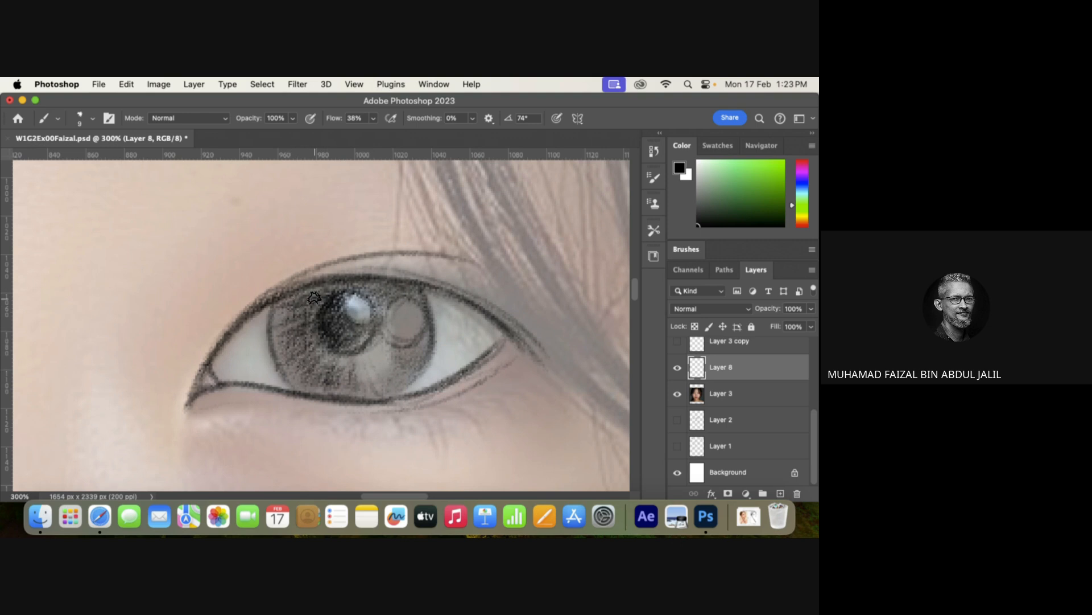
pyautogui.moveTo(327, 287); pyautogui.dragTo(294, 293)
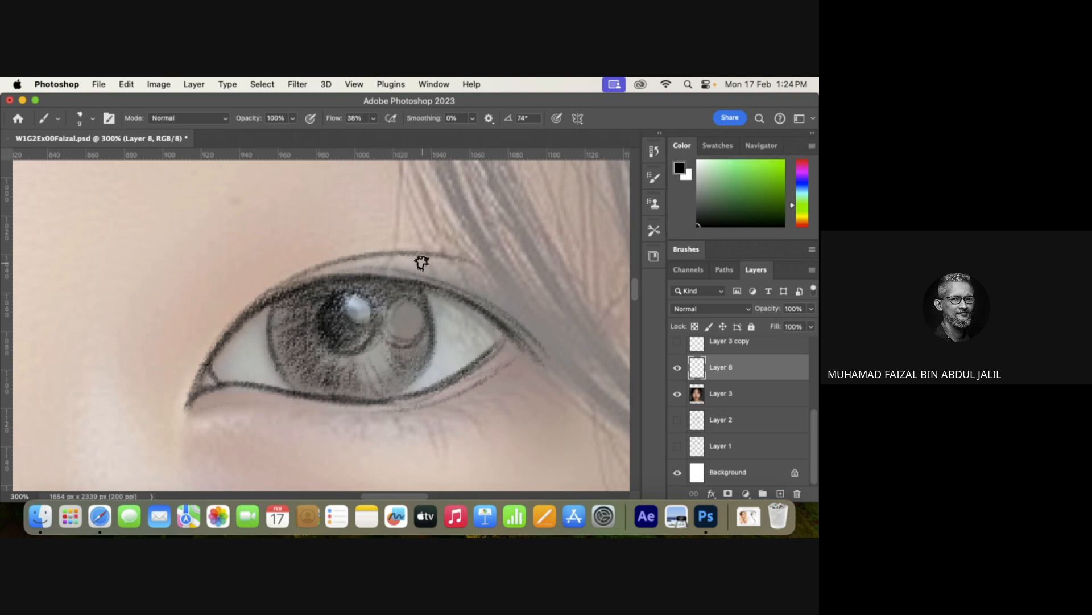
# Shade the corners of the eye white lightly, enlarging the brush to 25 px.
pyautogui.press('super+minus')
pyautogui.press('super+minus')
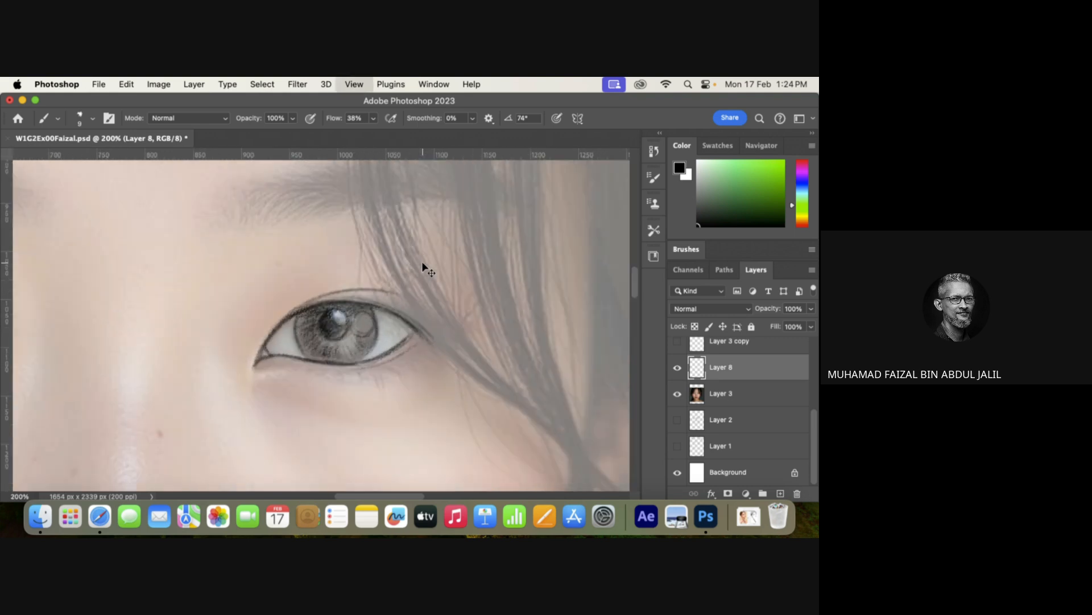
pyautogui.moveTo(380, 293); pyautogui.dragTo(426, 260)
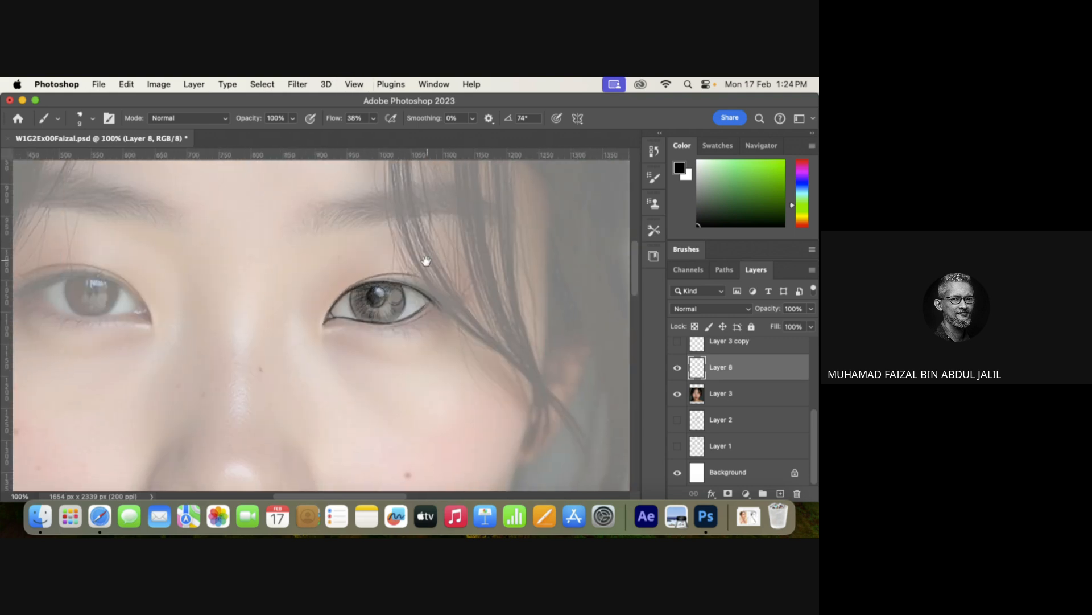
pyautogui.keyDown('super'); pyautogui.click(402, 312); pyautogui.keyUp('super')
pyautogui.keyDown('super'); pyautogui.click(401, 312); pyautogui.keyUp('super')
pyautogui.keyDown('super'); pyautogui.click(401, 312); pyautogui.keyUp('super')
pyautogui.moveTo(378, 303); pyautogui.dragTo(494, 331)
pyautogui.press(']')
pyautogui.press(']')
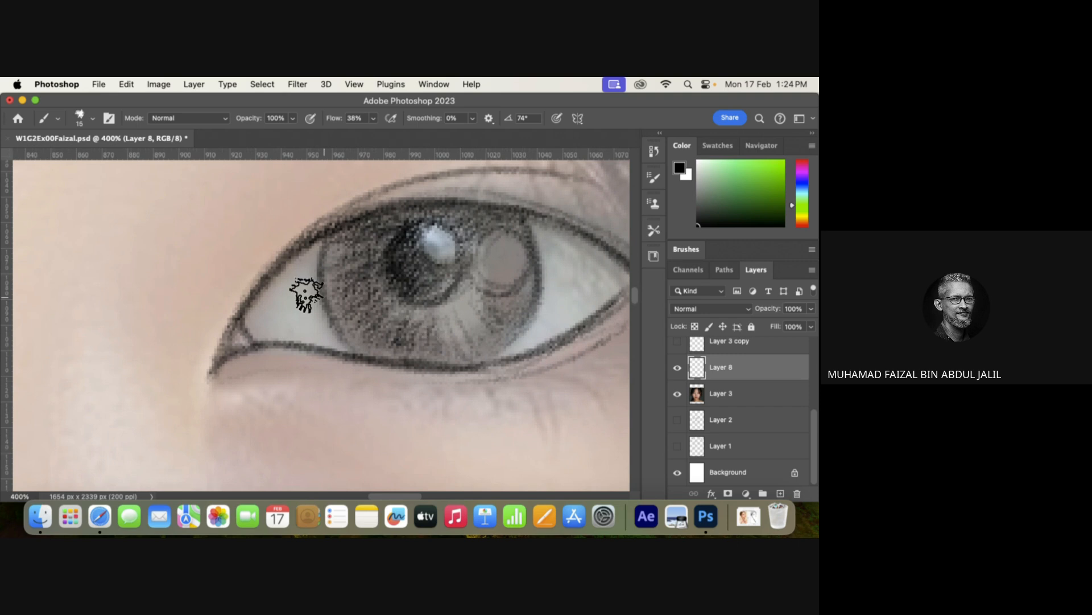
pyautogui.press(']')
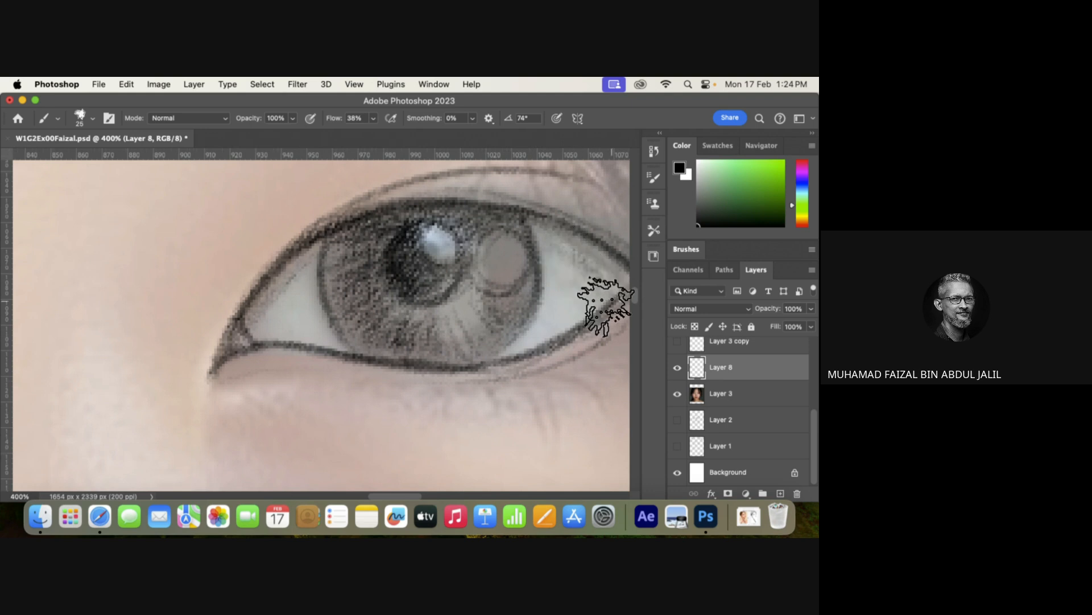
pyautogui.scroll(5, 574, 293)
pyautogui.hscroll(3, 574, 293)
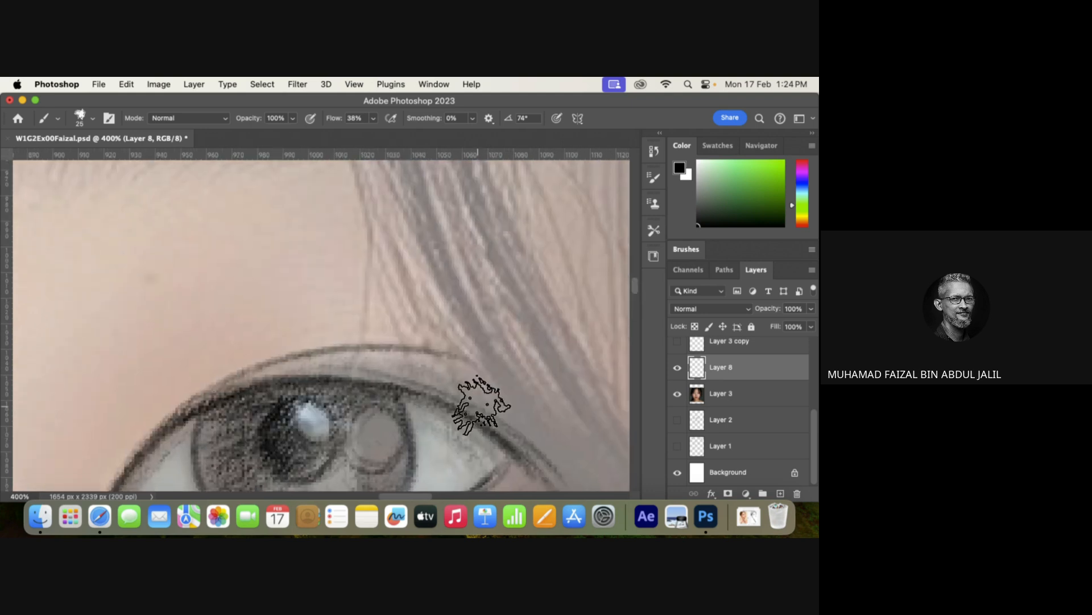
# Hide the Layer 3 reference photo to examine the eye sketch alone, and show it again.
pyautogui.press('super+1')
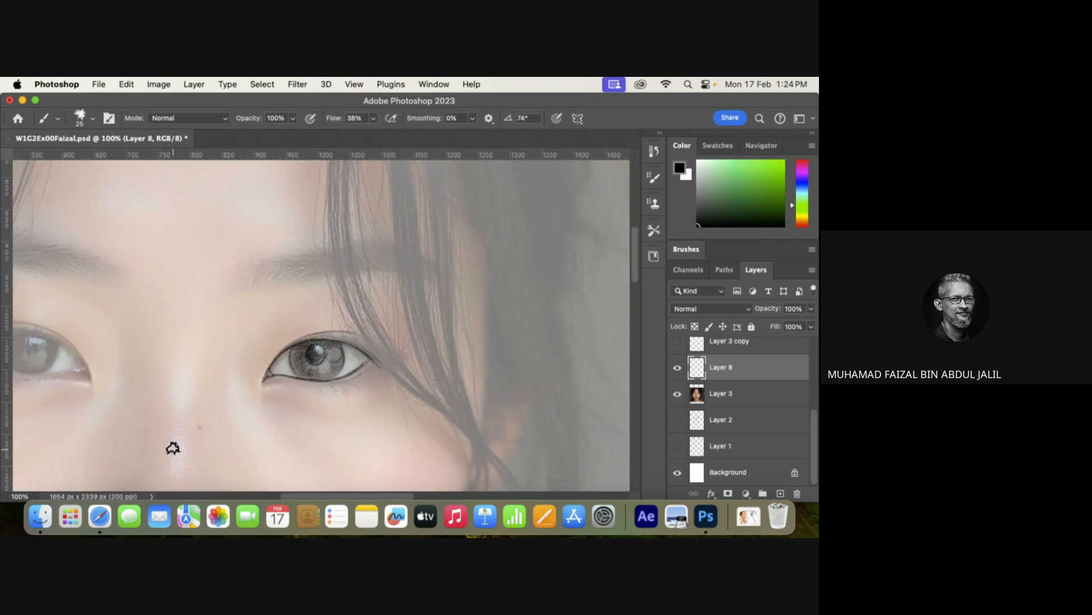
pyautogui.scroll(-2, 420, 207)
pyautogui.hscroll(-3, 419, 207)
pyautogui.click(677, 394)
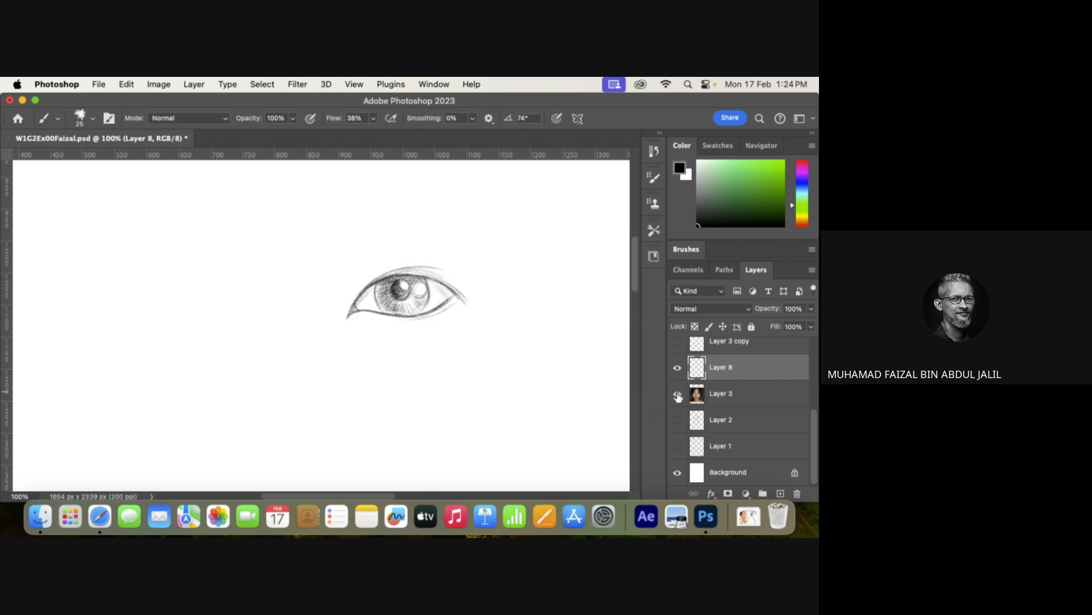
pyautogui.click(678, 394)
# Darken the upper lid line from the inner to the outer corner with a 9 px brush.
pyautogui.press('super+space')
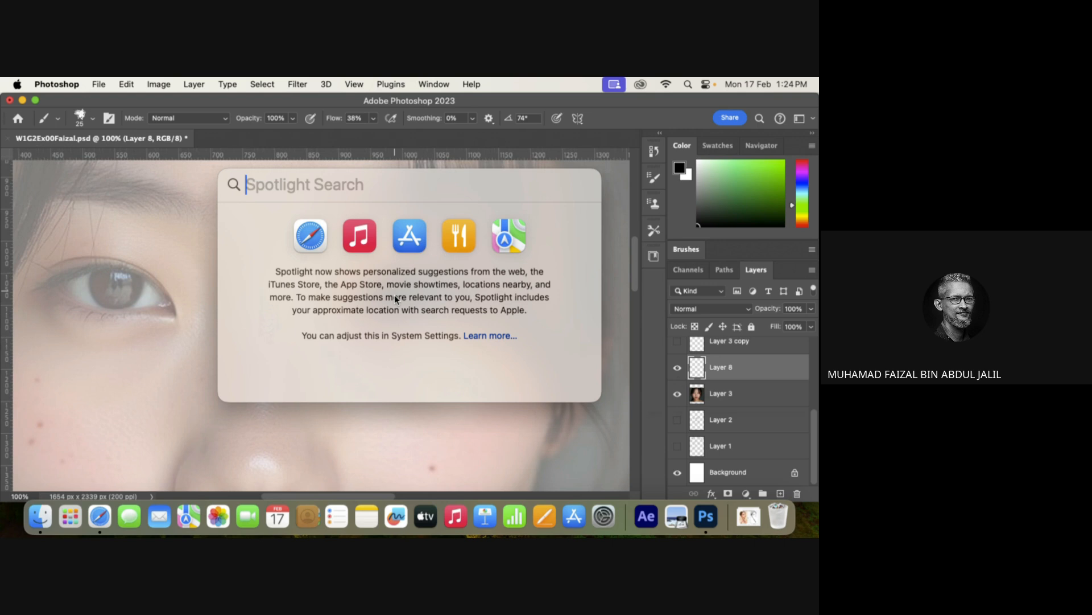
pyautogui.keyDown('super'); pyautogui.click(392, 415); pyautogui.keyUp('super')
pyautogui.keyDown('super'); pyautogui.click(392, 415); pyautogui.keyUp('super')
pyautogui.moveTo(417, 201)
pyautogui.mouseDown()
pyautogui.moveTo(412, 329)
pyautogui.moveTo(457, 432)
pyautogui.mouseUp()
pyautogui.press('[')
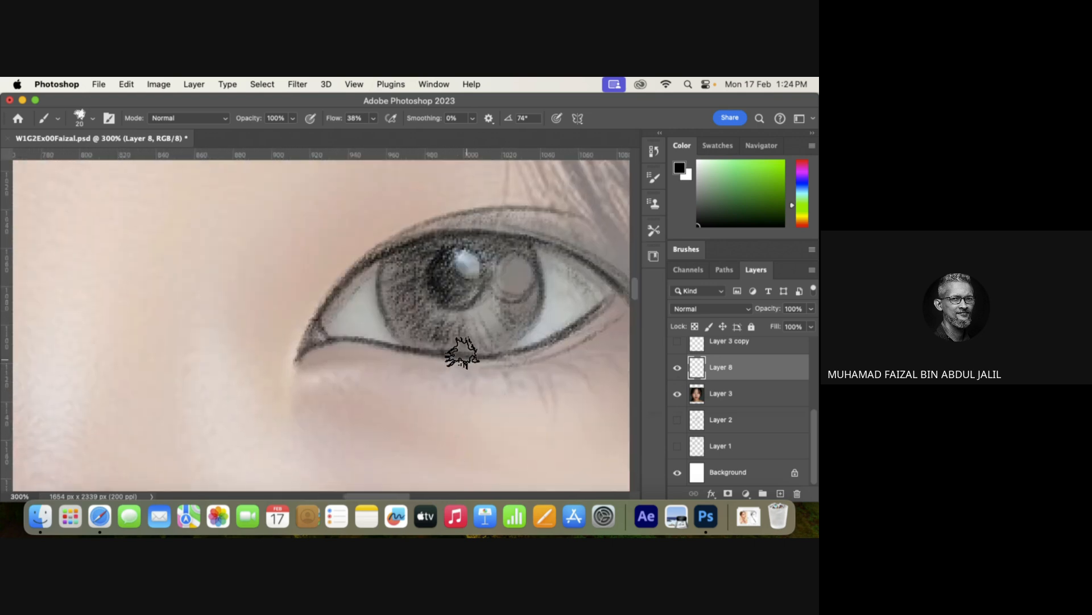
pyautogui.press('[')
pyautogui.press('[')
pyautogui.press('[')
pyautogui.moveTo(324, 311); pyautogui.dragTo(448, 234)
pyautogui.moveTo(373, 254)
pyautogui.mouseDown()
pyautogui.moveTo(464, 231)
pyautogui.moveTo(378, 258)
pyautogui.moveTo(521, 247)
pyautogui.moveTo(441, 234)
pyautogui.moveTo(582, 257)
pyautogui.moveTo(571, 242)
pyautogui.moveTo(394, 247)
pyautogui.moveTo(566, 246)
pyautogui.moveTo(594, 261)
pyautogui.moveTo(458, 229)
pyautogui.moveTo(589, 260)
pyautogui.mouseUp()
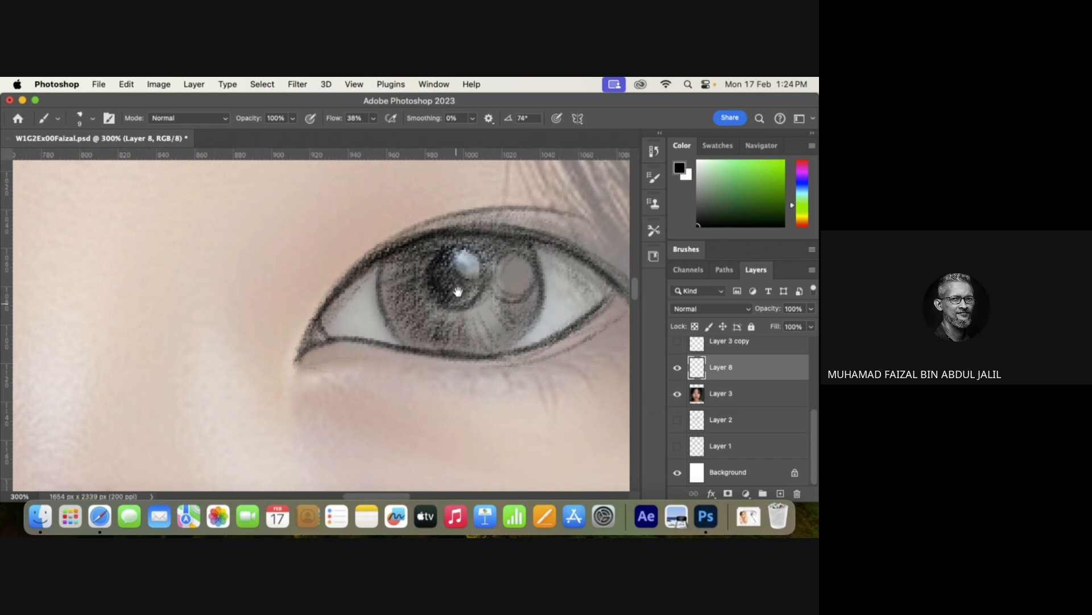
# Shade the skin above the upper lid and inner corner, and the shadow under the eye, enlarging the brush to 80 px.
pyautogui.moveTo(457, 291); pyautogui.dragTo(353, 437)
pyautogui.press('super+minus')
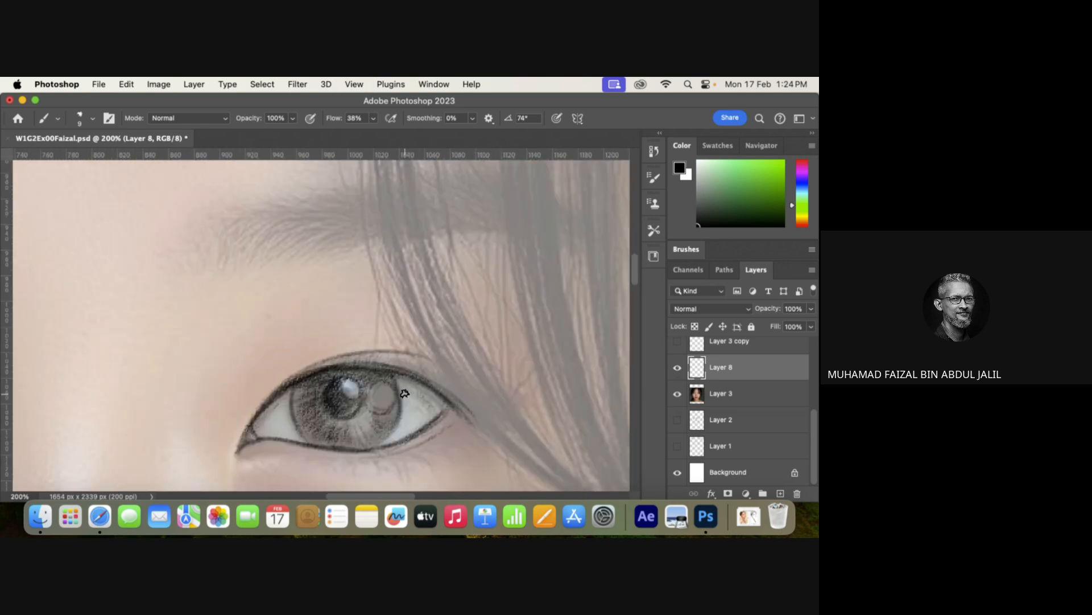
pyautogui.moveTo(405, 393); pyautogui.dragTo(466, 213)
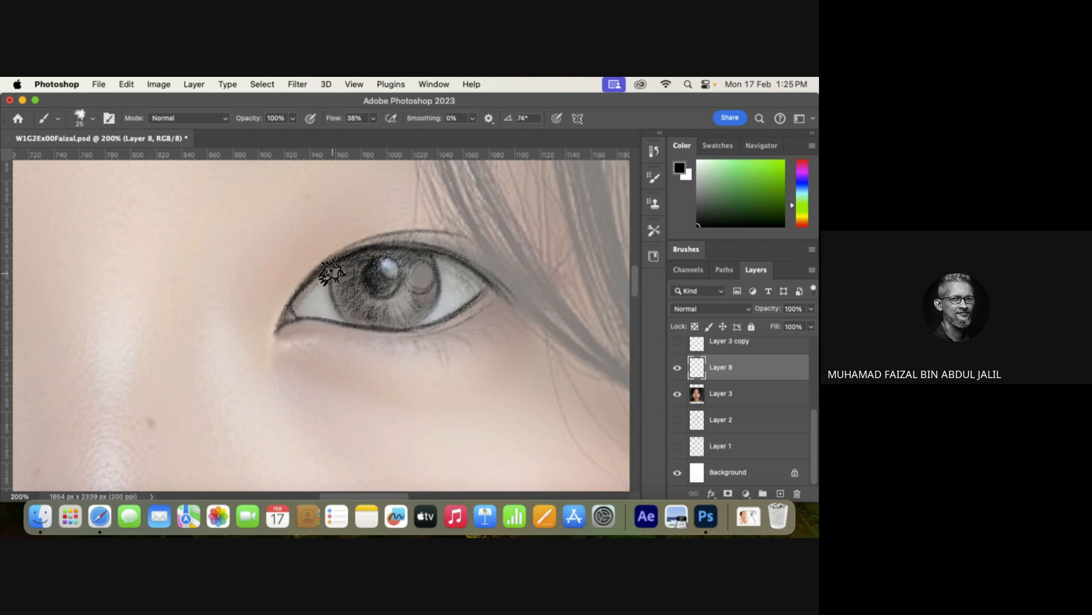
pyautogui.press(']')
pyautogui.press(']')
pyautogui.press(']')
pyautogui.press(']')
pyautogui.press(']')
pyautogui.press(']')
pyautogui.press(']')
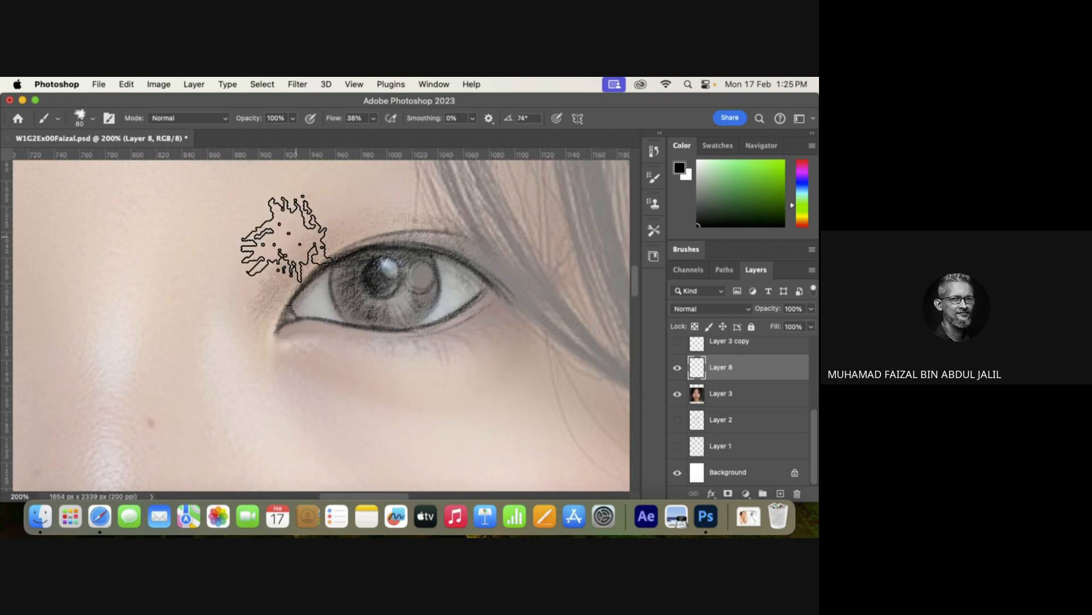
pyautogui.moveTo(311, 366); pyautogui.dragTo(377, 378)
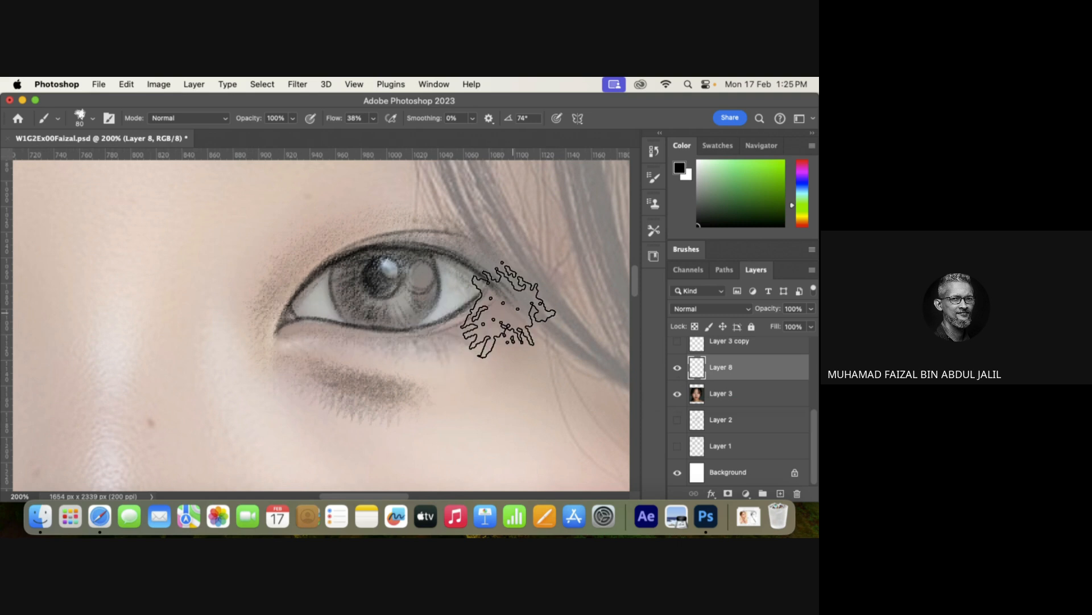
# Add faint shading around the eye socket with a 150 px brush, and shade the outer corner and lower lid with a 60 px brush.
pyautogui.press(']')
pyautogui.press(']')
pyautogui.press(']')
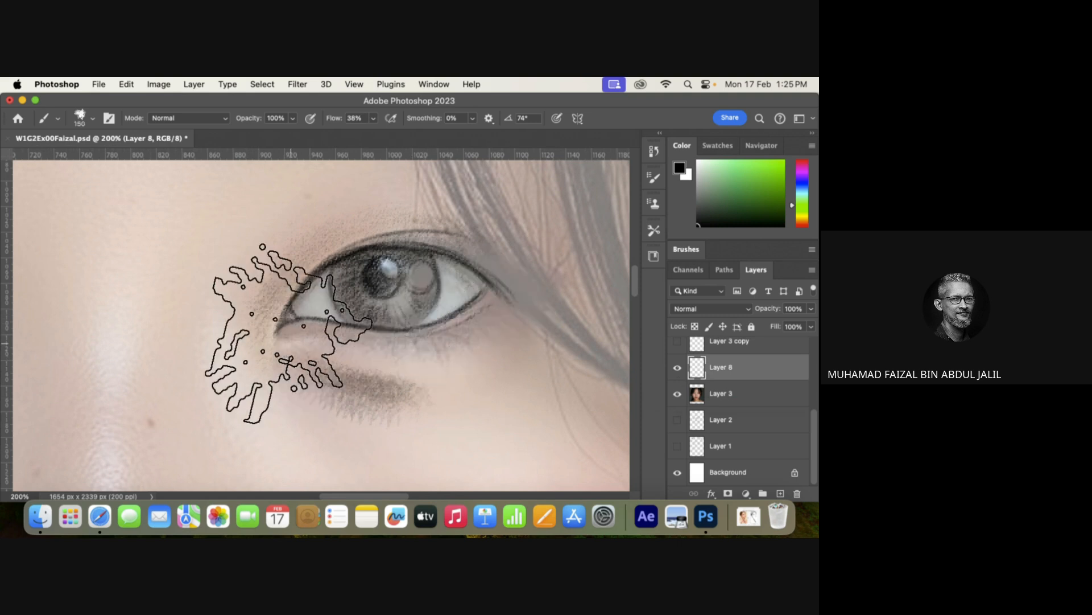
pyautogui.press('[')
pyautogui.press('[')
pyautogui.press('[')
pyautogui.press('[')
pyautogui.press('[')
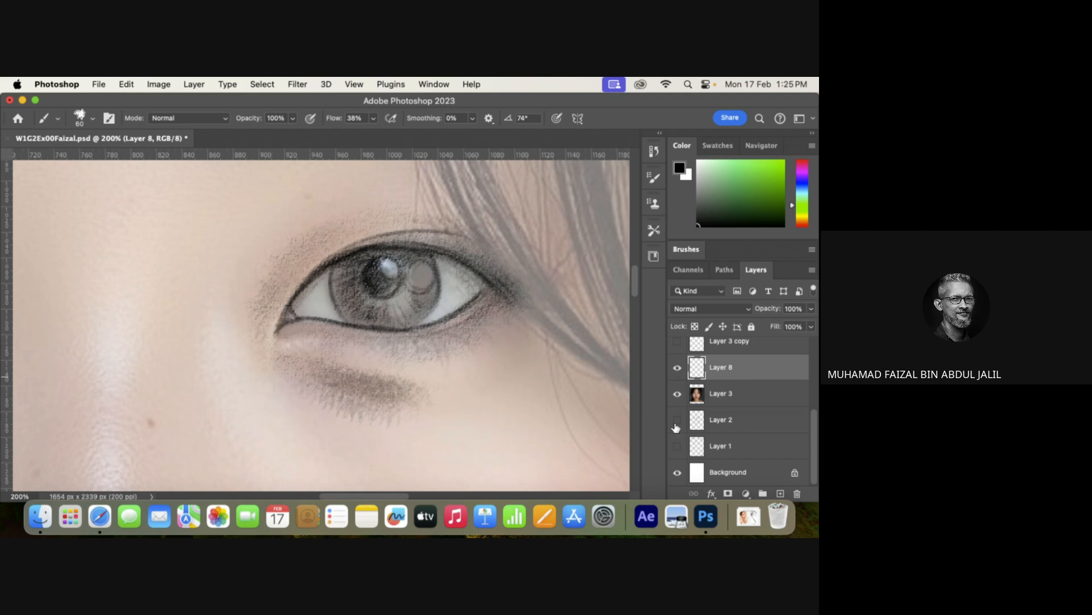
# Compare the shaded eye with the reference photo by hiding Layer 3 and showing it again.
pyautogui.click(677, 393)
pyautogui.moveTo(529, 251); pyautogui.dragTo(515, 324)
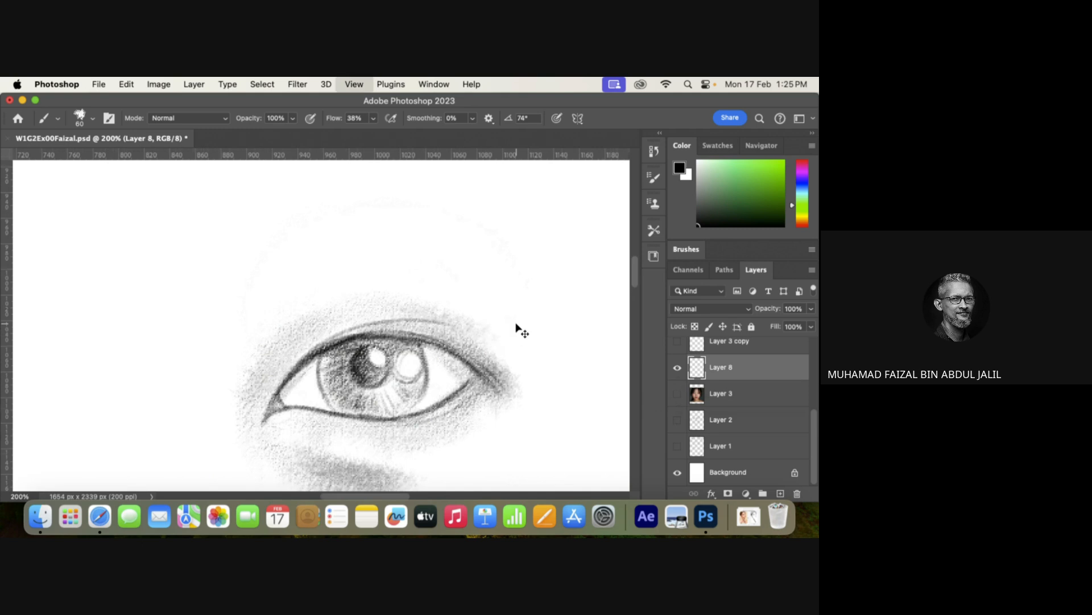
pyautogui.press('super+minus')
pyautogui.press('super+minus')
pyautogui.click(677, 393)
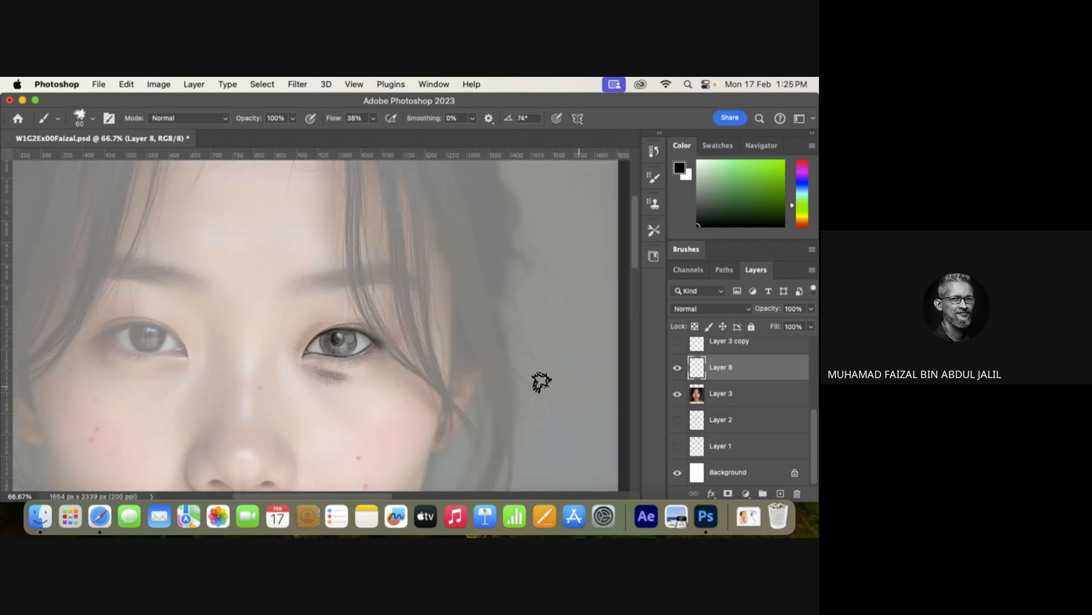
# Draw the first eyebrow hairs above the eye as long curved strokes with a 10 px brush.
pyautogui.press('super+space')
pyautogui.keyDown('super'); pyautogui.click(371, 409); pyautogui.keyUp('super')
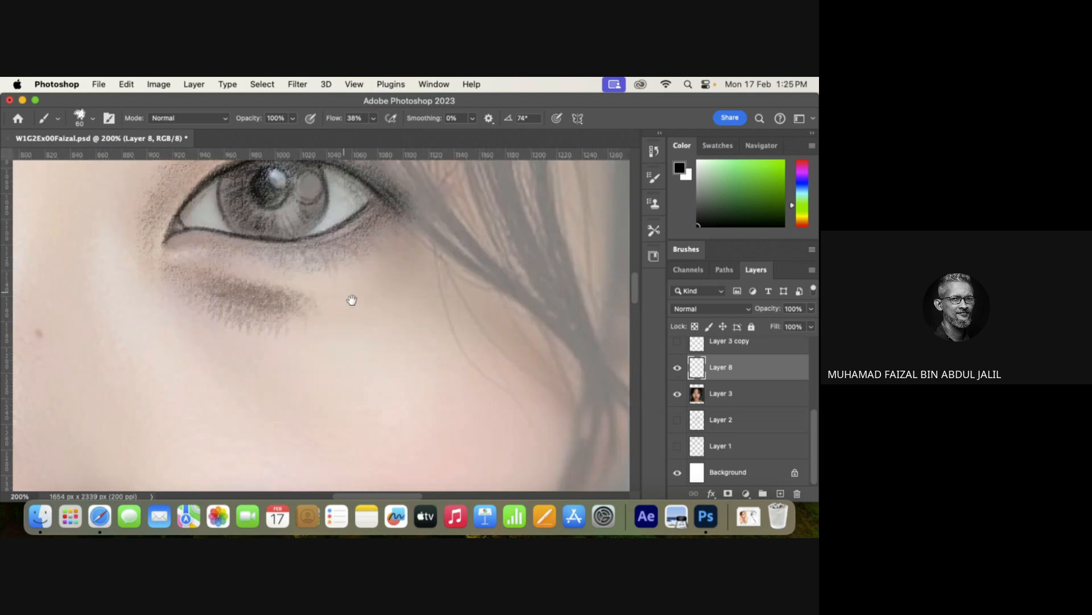
pyautogui.moveTo(351, 300); pyautogui.dragTo(485, 414)
pyautogui.press('[')
pyautogui.press('[')
pyautogui.press('[')
pyautogui.press('[')
pyautogui.press('[')
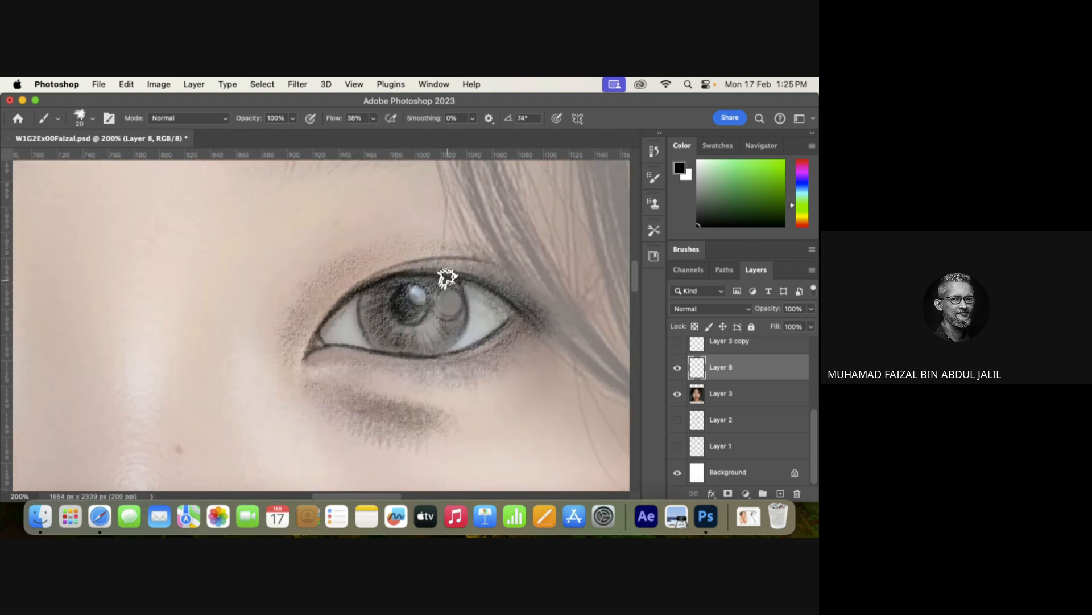
pyautogui.scroll(5, 405, 288)
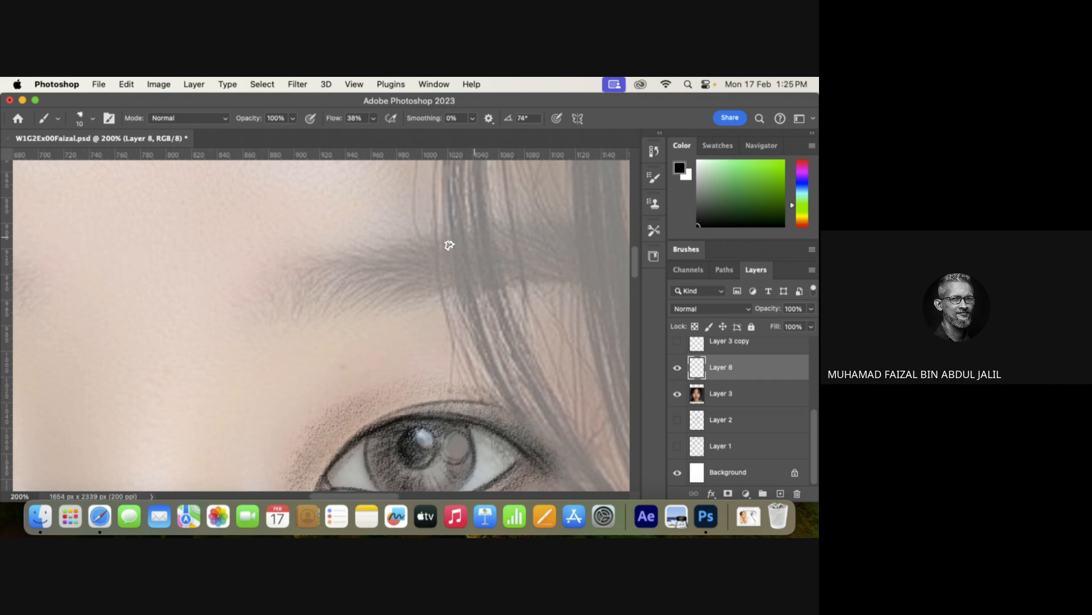
pyautogui.moveTo(329, 306); pyautogui.dragTo(430, 257)
pyautogui.moveTo(322, 306); pyautogui.dragTo(420, 251)
pyautogui.moveTo(335, 310); pyautogui.dragTo(461, 255)
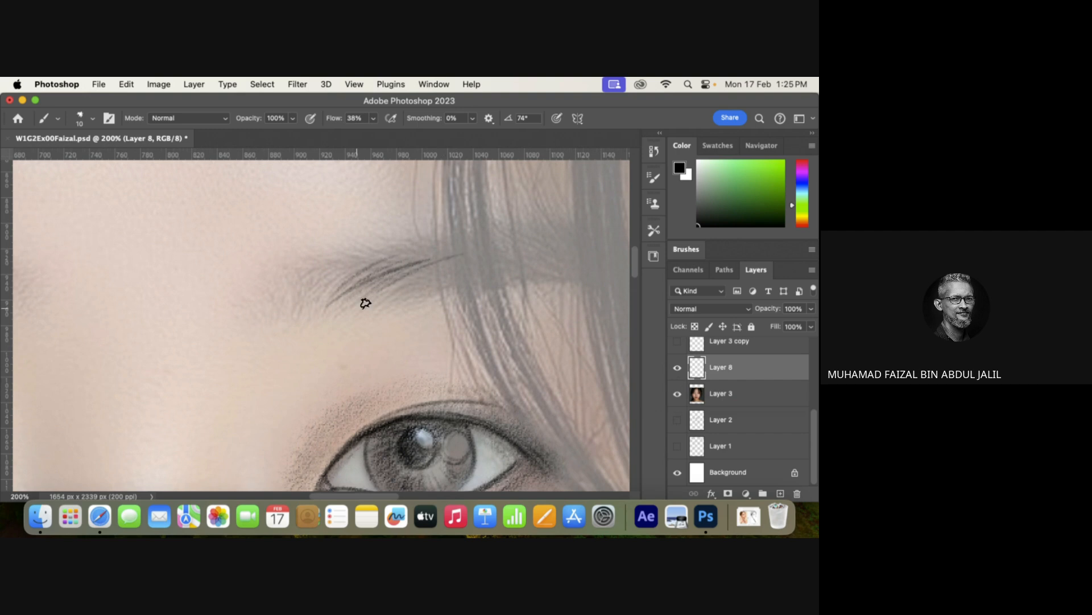
pyautogui.moveTo(366, 303); pyautogui.dragTo(490, 257)
# Build up the middle and outer part of the eyebrow with overlapping hair strokes using a 15 px brush.
pyautogui.press(']')
pyautogui.moveTo(404, 295)
pyautogui.mouseDown()
pyautogui.moveTo(477, 269)
pyautogui.moveTo(432, 295)
pyautogui.moveTo(535, 266)
pyautogui.mouseUp()
pyautogui.moveTo(448, 285)
pyautogui.mouseDown()
pyautogui.moveTo(540, 275)
pyautogui.moveTo(534, 266)
pyautogui.mouseUp()
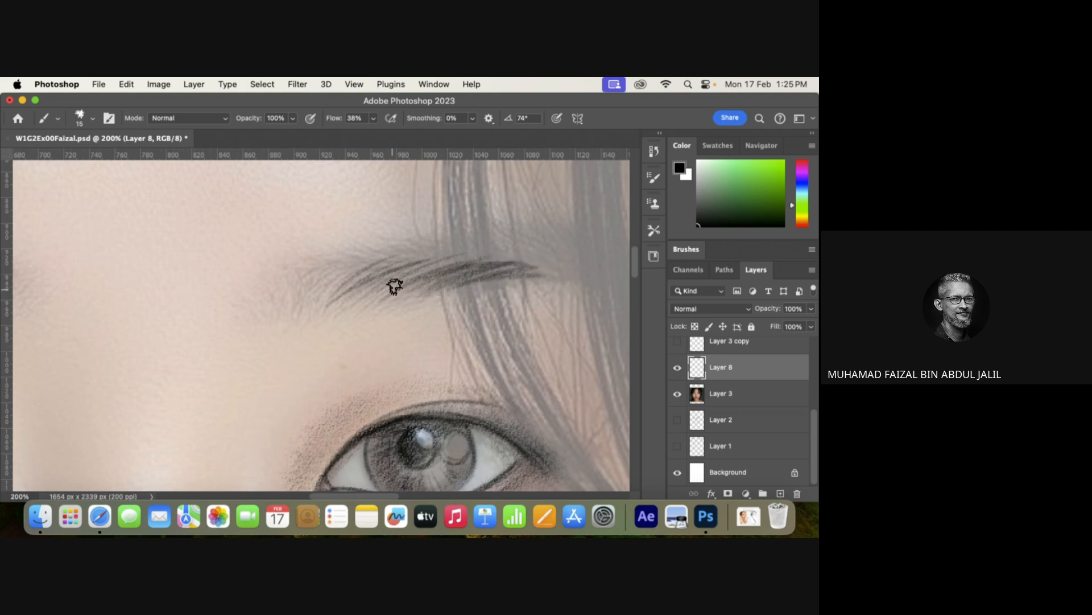
pyautogui.moveTo(397, 284); pyautogui.dragTo(484, 254)
pyautogui.moveTo(357, 285); pyautogui.dragTo(481, 249)
pyautogui.moveTo(357, 281); pyautogui.dragTo(449, 248)
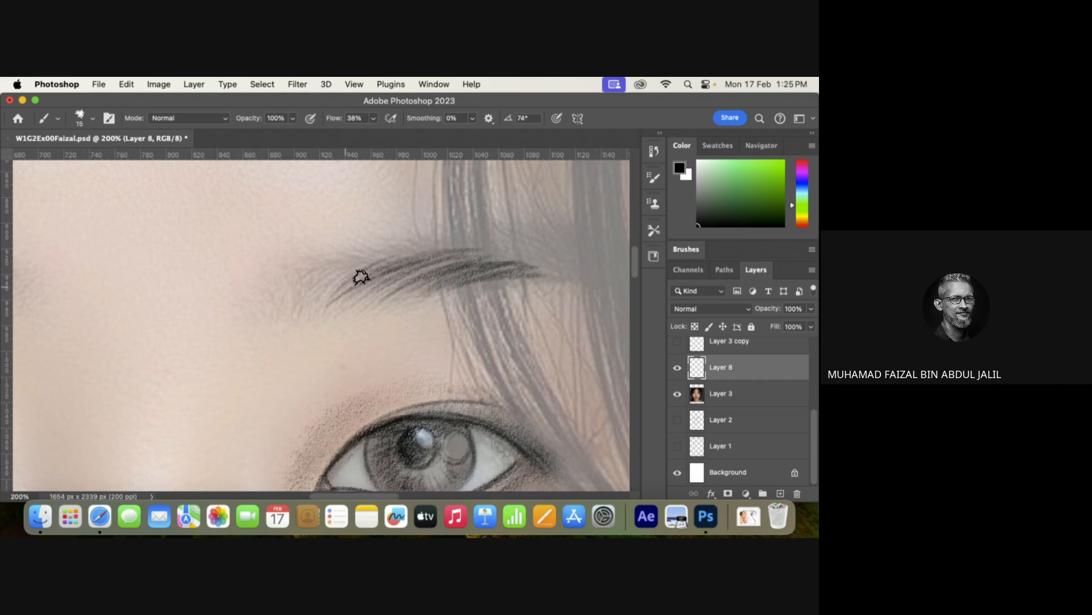
# Add hair strokes at the eyebrow's inner end and upper edge, and extend its tapering tail under the hair strands.
pyautogui.moveTo(322, 297)
pyautogui.mouseDown()
pyautogui.moveTo(418, 244)
pyautogui.moveTo(359, 250)
pyautogui.mouseUp()
pyautogui.moveTo(297, 314)
pyautogui.mouseDown()
pyautogui.moveTo(336, 256)
pyautogui.moveTo(294, 264)
pyautogui.moveTo(287, 270)
pyautogui.moveTo(383, 281)
pyautogui.moveTo(473, 264)
pyautogui.mouseUp()
pyautogui.moveTo(383, 305); pyautogui.dragTo(522, 268)
pyautogui.moveTo(414, 311)
pyautogui.mouseDown()
pyautogui.moveTo(498, 282)
pyautogui.moveTo(570, 277)
pyautogui.mouseUp()
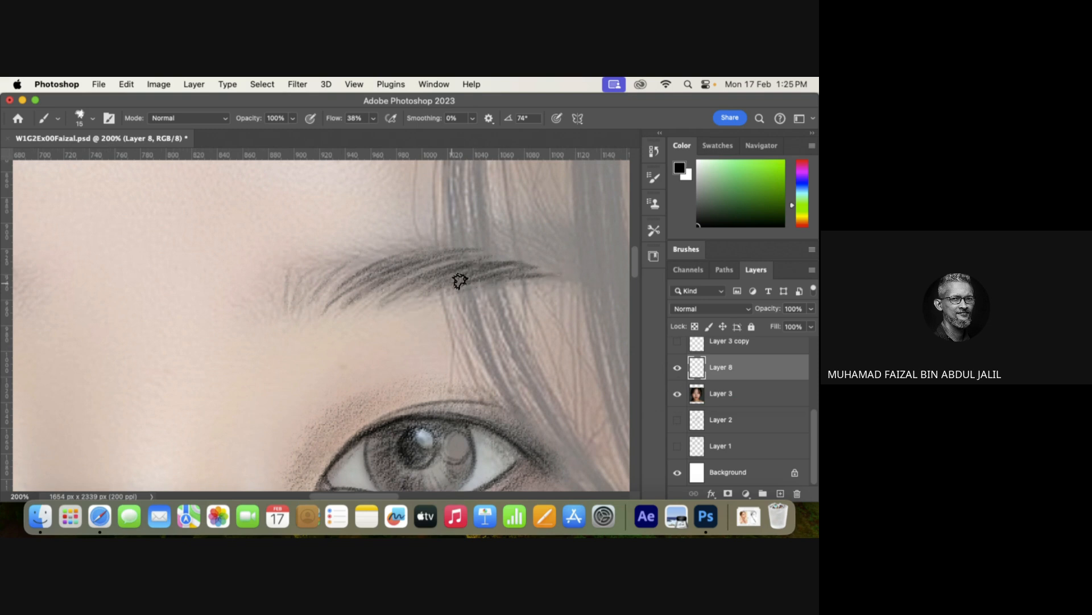
pyautogui.moveTo(461, 280)
pyautogui.mouseDown()
pyautogui.moveTo(542, 269)
pyautogui.moveTo(470, 255)
pyautogui.moveTo(510, 258)
pyautogui.mouseUp()
pyautogui.moveTo(348, 280)
pyautogui.mouseDown()
pyautogui.moveTo(439, 252)
pyautogui.moveTo(398, 252)
pyautogui.moveTo(412, 246)
pyautogui.mouseUp()
pyautogui.moveTo(314, 294); pyautogui.dragTo(363, 259)
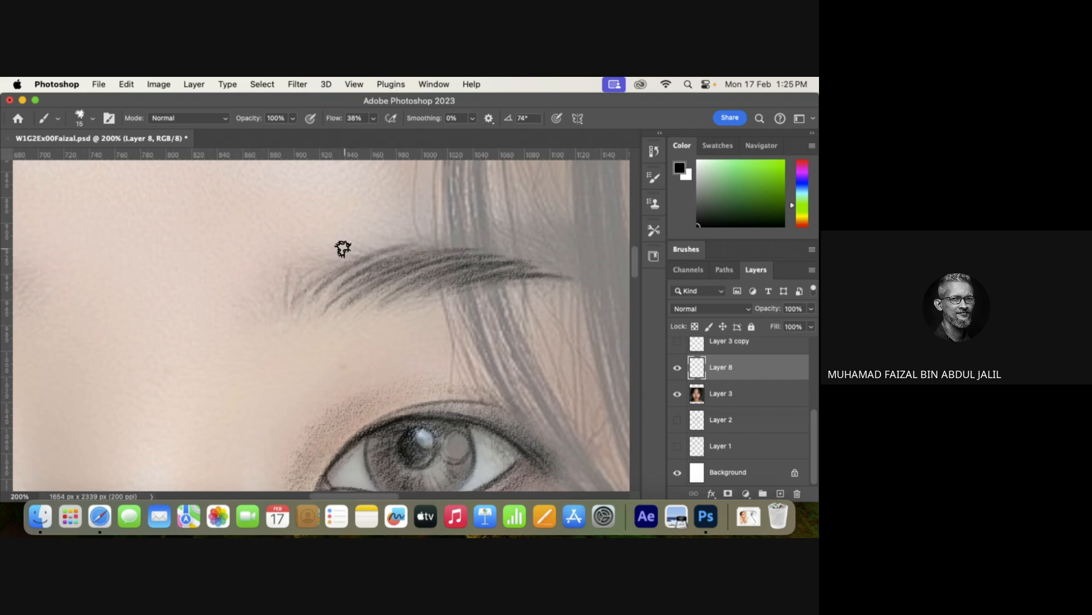
pyautogui.moveTo(362, 301)
pyautogui.mouseDown()
pyautogui.moveTo(539, 265)
pyautogui.moveTo(489, 289)
pyautogui.moveTo(466, 280)
pyautogui.moveTo(594, 267)
pyautogui.mouseUp()
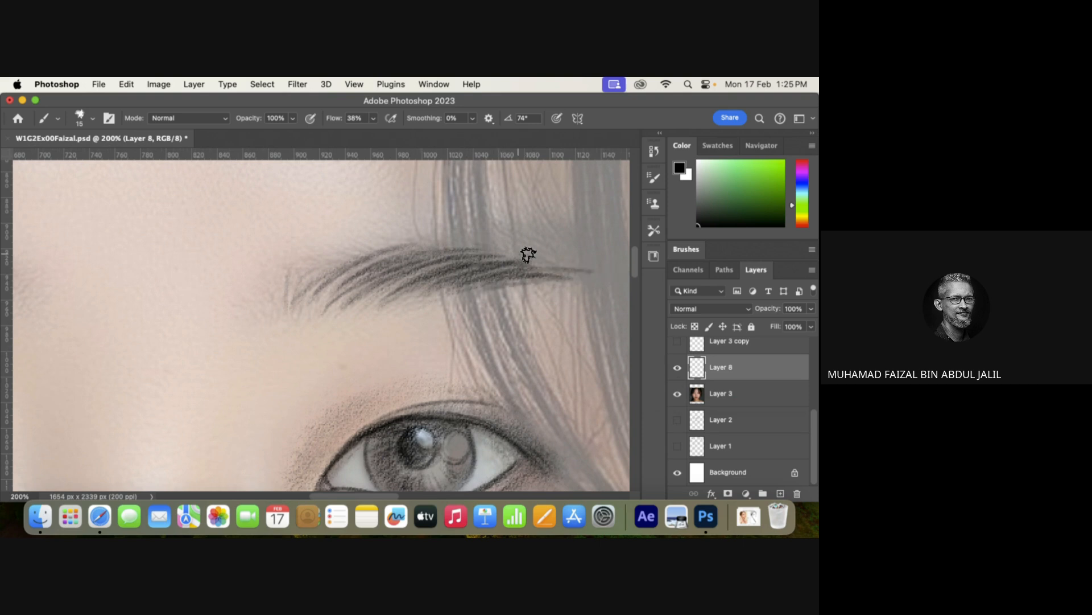
# Fill in the eyebrow's outer half and upper edge with short overlapping hair strokes reaching the tail.
pyautogui.moveTo(483, 239)
pyautogui.mouseDown()
pyautogui.moveTo(510, 241)
pyautogui.moveTo(562, 269)
pyautogui.moveTo(543, 251)
pyautogui.moveTo(558, 256)
pyautogui.moveTo(502, 264)
pyautogui.moveTo(555, 273)
pyautogui.mouseUp()
pyautogui.moveTo(519, 262)
pyautogui.mouseDown()
pyautogui.moveTo(489, 256)
pyautogui.moveTo(563, 269)
pyautogui.mouseUp()
pyautogui.moveTo(488, 256); pyautogui.dragTo(546, 264)
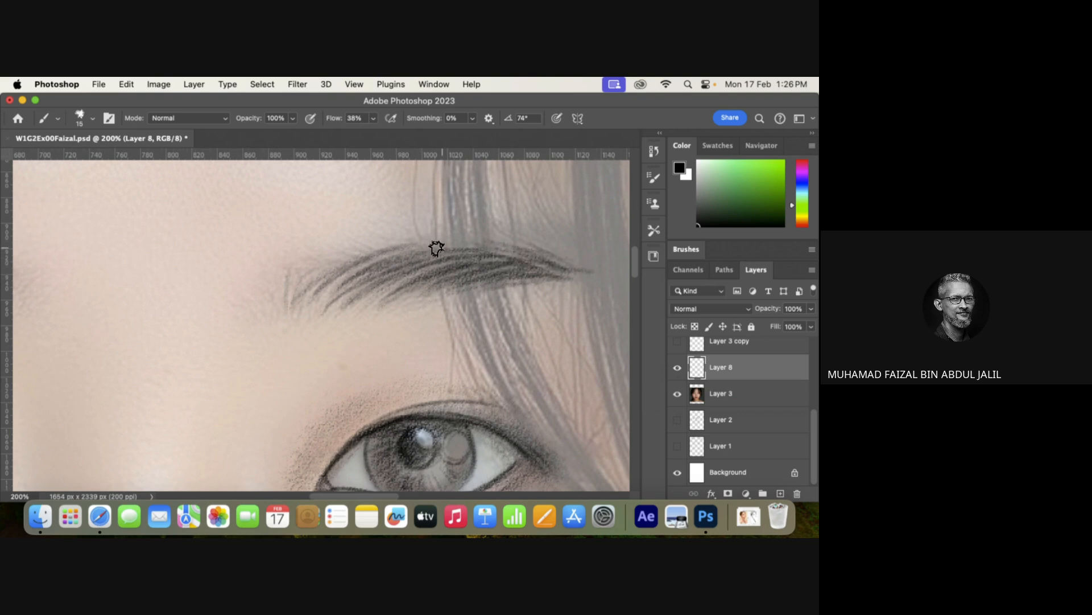
pyautogui.moveTo(437, 246)
pyautogui.mouseDown()
pyautogui.moveTo(526, 250)
pyautogui.moveTo(616, 318)
pyautogui.mouseUp()
# Draw the inner hair strand as long curved strokes from the forehead across the eyebrow and past the outer eye corner to the cheek.
pyautogui.press('super+minus')
pyautogui.press('super+minus')
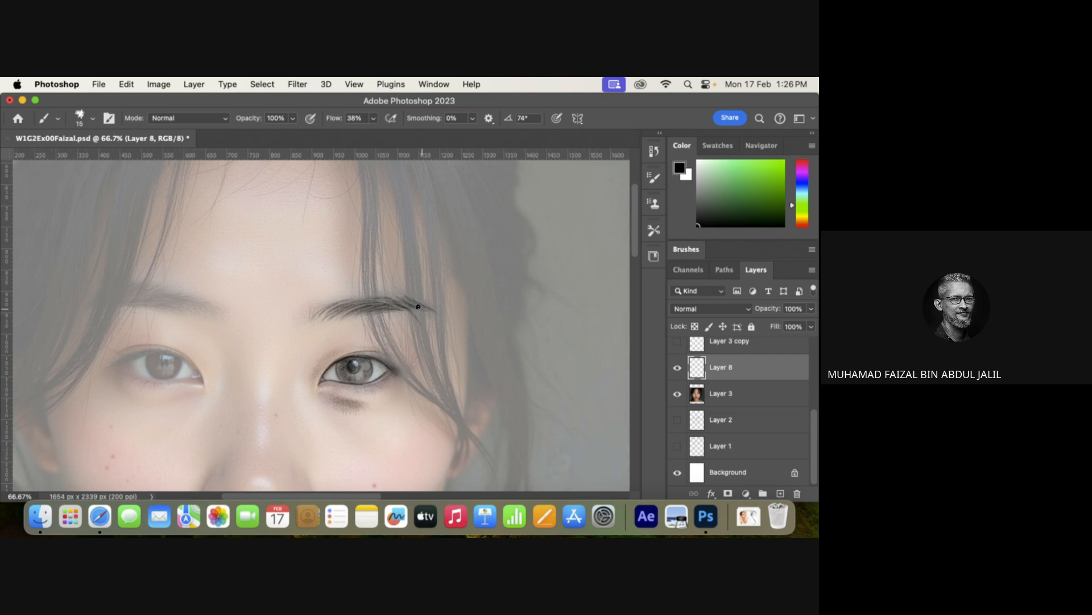
pyautogui.moveTo(365, 169); pyautogui.dragTo(364, 292)
pyautogui.moveTo(366, 212)
pyautogui.mouseDown()
pyautogui.moveTo(379, 343)
pyautogui.moveTo(371, 319)
pyautogui.moveTo(403, 371)
pyautogui.mouseUp()
pyautogui.moveTo(372, 206); pyautogui.dragTo(388, 340)
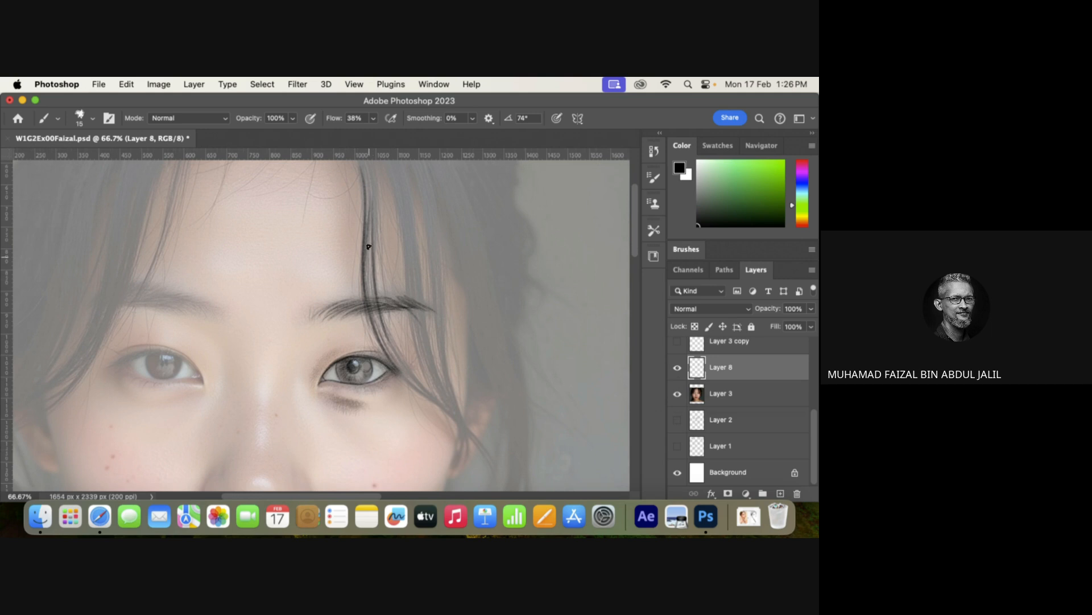
pyautogui.moveTo(368, 244); pyautogui.dragTo(401, 362)
pyautogui.moveTo(373, 307); pyautogui.dragTo(448, 412)
pyautogui.moveTo(406, 375); pyautogui.dragTo(471, 437)
# Draw the outer hair strands with long strokes over the eyebrow's tail, converging with the inner strand at the cheek.
pyautogui.moveTo(407, 212); pyautogui.dragTo(424, 369)
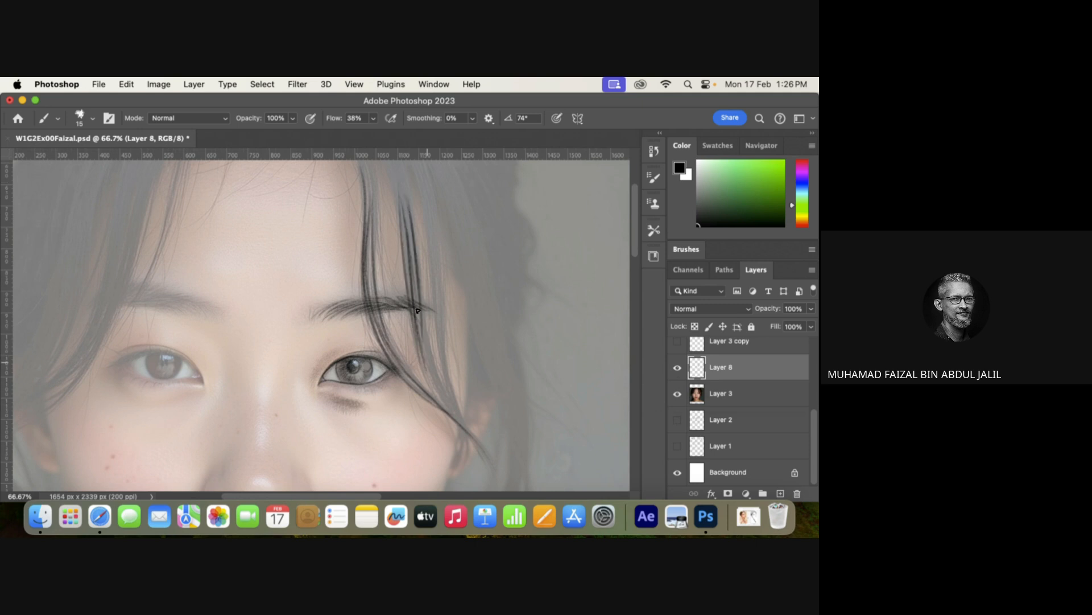
pyautogui.moveTo(416, 284); pyautogui.dragTo(453, 400)
pyautogui.moveTo(418, 310); pyautogui.dragTo(447, 403)
pyautogui.moveTo(414, 279); pyautogui.dragTo(473, 437)
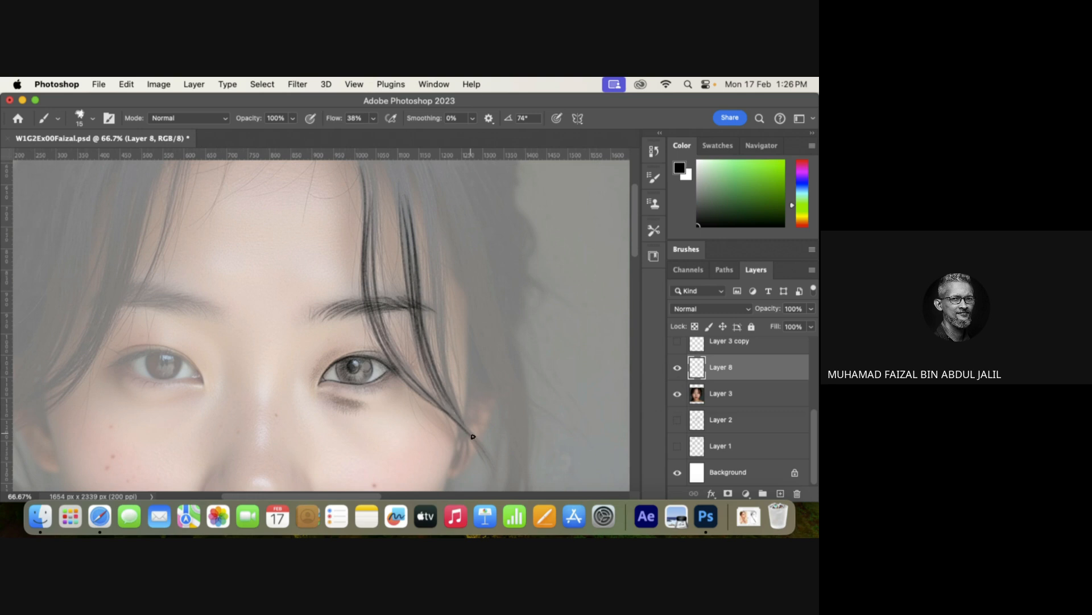
pyautogui.moveTo(430, 216); pyautogui.dragTo(441, 355)
pyautogui.moveTo(430, 236); pyautogui.dragTo(444, 377)
pyautogui.moveTo(437, 290); pyautogui.dragTo(472, 445)
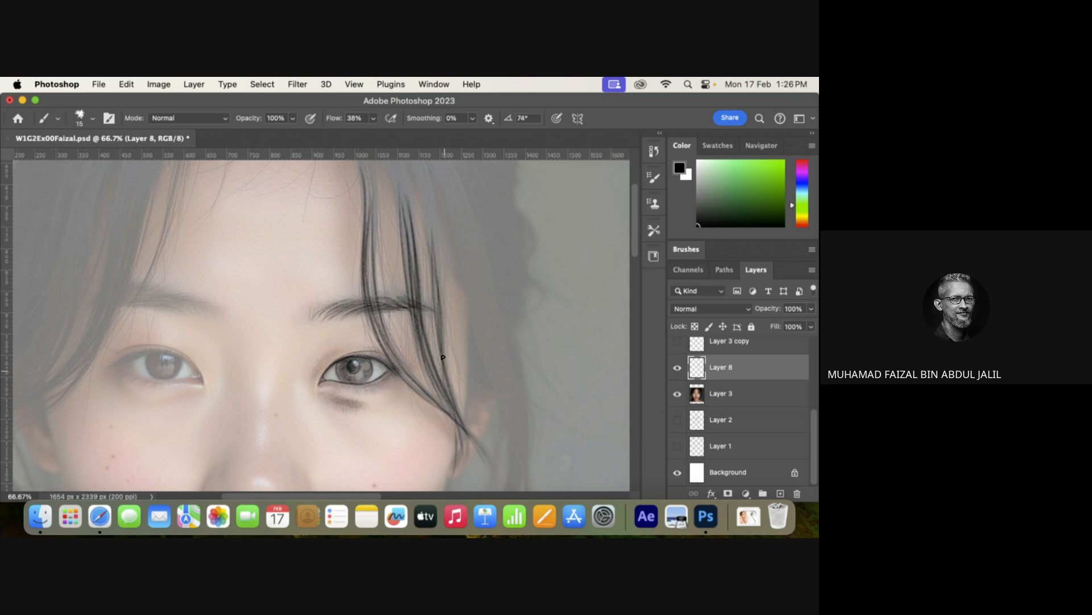
pyautogui.moveTo(444, 341); pyautogui.dragTo(437, 220)
# Extend the strands up toward the hair parting with a 30 px brush and add fine stray hairs between them and over the forehead.
pyautogui.scroll(3, 407, 214)
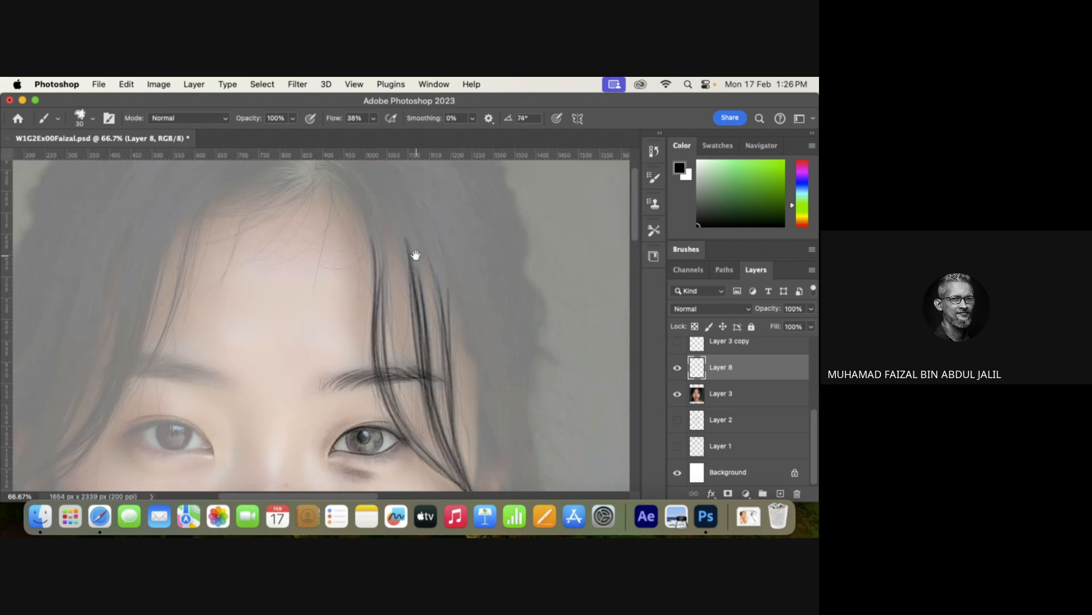
pyautogui.moveTo(416, 278); pyautogui.dragTo(425, 331)
pyautogui.moveTo(374, 216)
pyautogui.mouseDown()
pyautogui.moveTo(382, 340)
pyautogui.moveTo(368, 217)
pyautogui.moveTo(382, 267)
pyautogui.mouseUp()
pyautogui.moveTo(360, 193); pyautogui.dragTo(388, 272)
pyautogui.moveTo(331, 168)
pyautogui.mouseDown()
pyautogui.moveTo(388, 283)
pyautogui.moveTo(370, 319)
pyautogui.mouseUp()
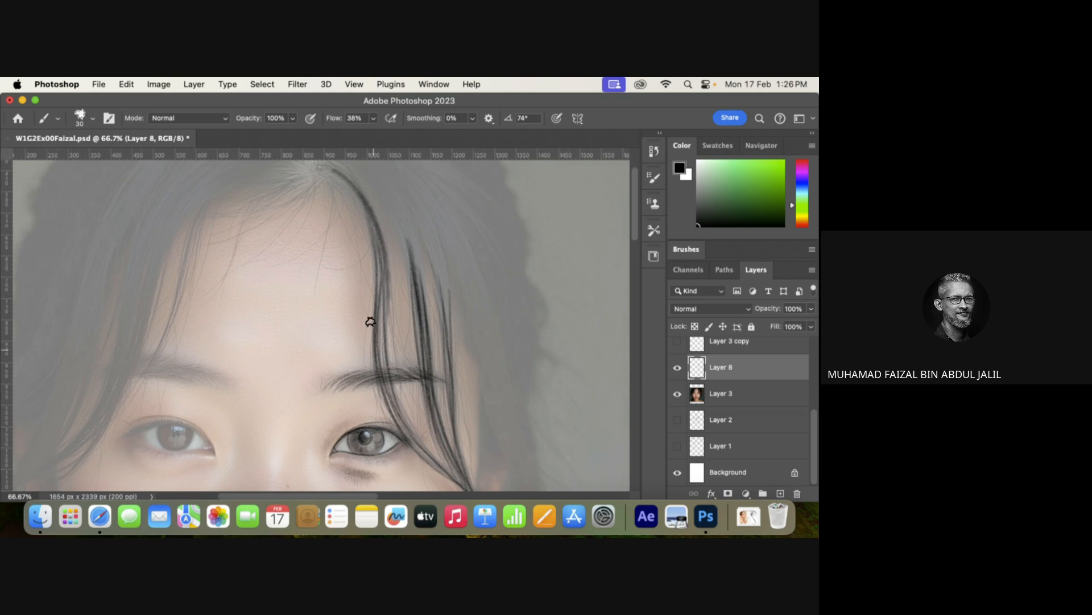
pyautogui.moveTo(417, 291); pyautogui.dragTo(392, 203)
pyautogui.moveTo(422, 288); pyautogui.dragTo(409, 215)
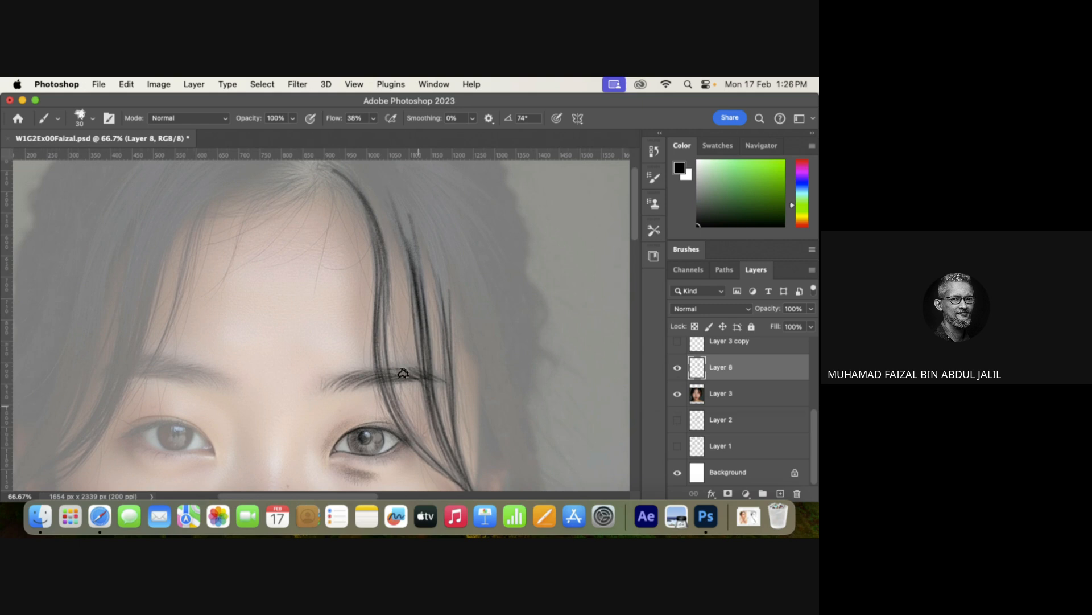
pyautogui.moveTo(391, 282); pyautogui.dragTo(435, 410)
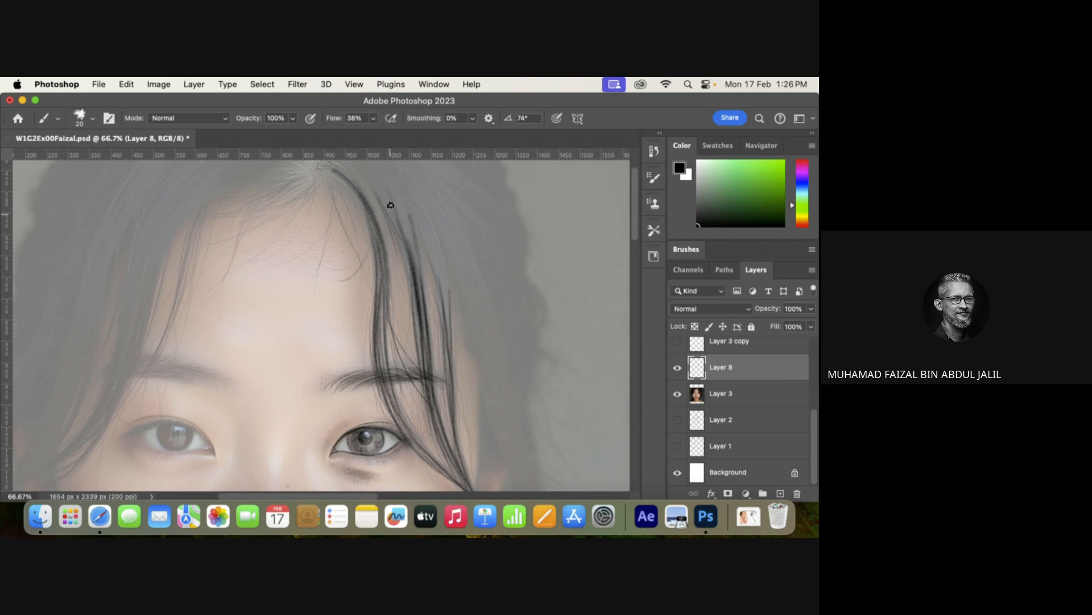
# Thicken the upper part of the outer strand with a 30 px brush and check the sketch with Layer 3 temporarily hidden.
pyautogui.press(']')
pyautogui.moveTo(367, 176); pyautogui.dragTo(412, 269)
pyautogui.moveTo(397, 191); pyautogui.dragTo(416, 267)
pyautogui.moveTo(400, 188); pyautogui.dragTo(414, 247)
pyautogui.moveTo(396, 208); pyautogui.dragTo(411, 280)
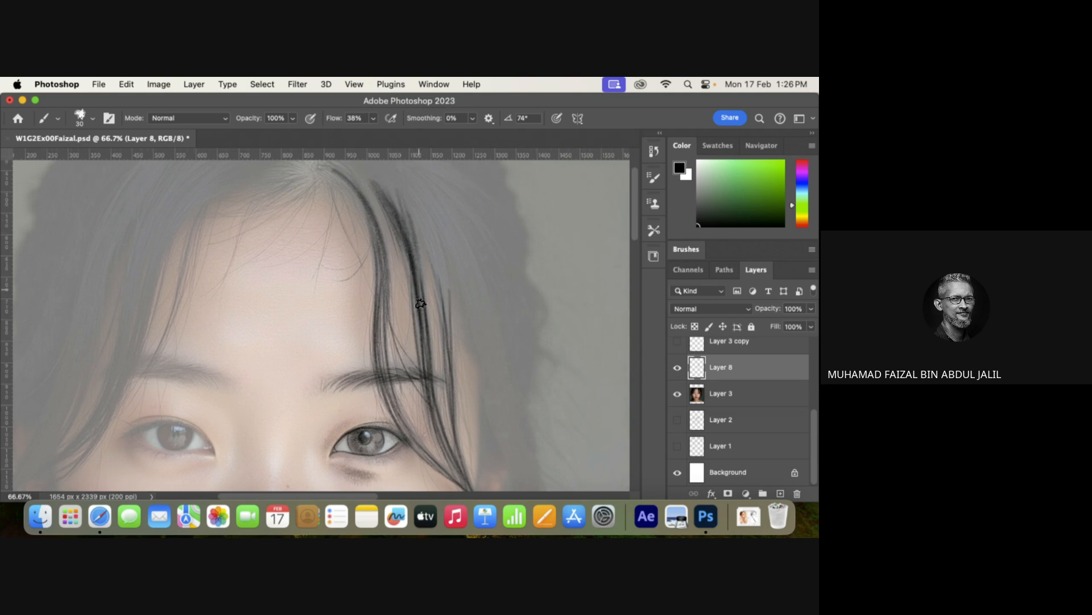
pyautogui.click(677, 396)
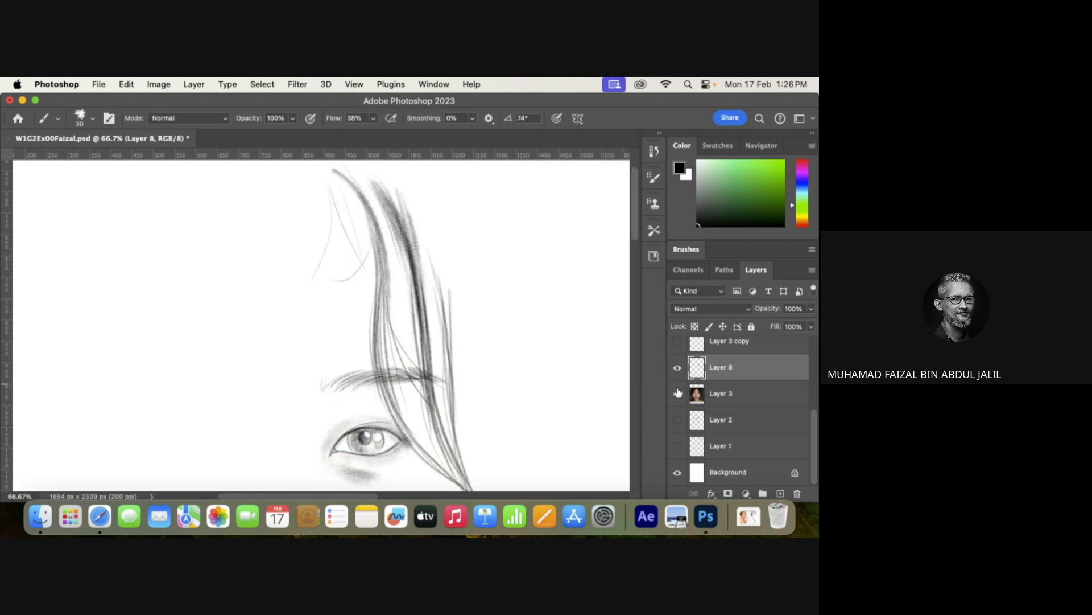
pyautogui.click(678, 392)
# Draw both nostrils and the lower edge of the nose tip with a 9 px brush.
pyautogui.scroll(-15, 478, 234)
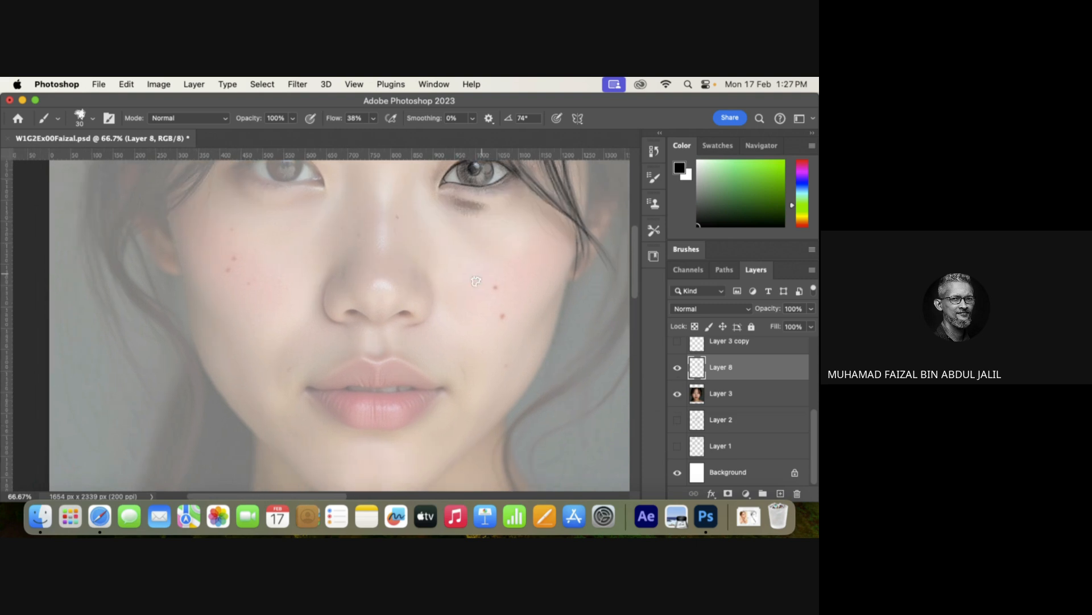
pyautogui.press('super+space')
pyautogui.keyDown('super'); pyautogui.click(385, 415); pyautogui.keyUp('super')
pyautogui.keyDown('super'); pyautogui.click(384, 415); pyautogui.keyUp('super')
pyautogui.moveTo(397, 290); pyautogui.dragTo(435, 377)
pyautogui.press('[')
pyautogui.press('[')
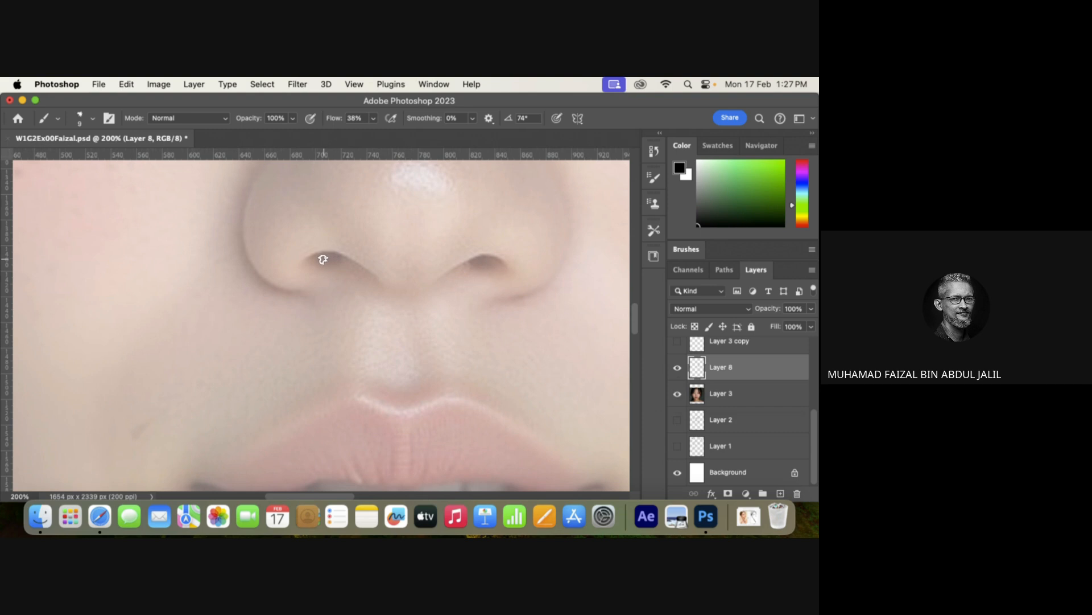
pyautogui.press(']')
pyautogui.press(']')
pyautogui.moveTo(471, 264); pyautogui.dragTo(480, 264)
pyautogui.press('[')
pyautogui.moveTo(346, 263)
pyautogui.mouseDown()
pyautogui.moveTo(322, 258)
pyautogui.moveTo(408, 297)
pyautogui.moveTo(512, 259)
pyautogui.mouseUp()
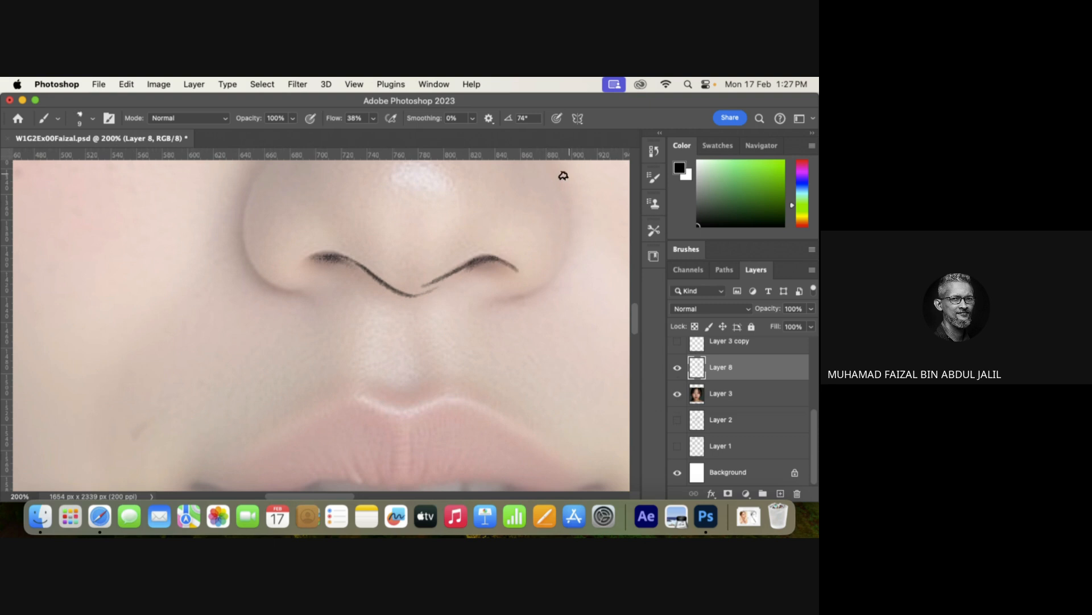
# Outline both nose wings with curved strokes and reinforce the nostrils and the underside of the nose tip.
pyautogui.moveTo(564, 176)
pyautogui.mouseDown()
pyautogui.moveTo(559, 269)
pyautogui.moveTo(508, 296)
pyautogui.mouseUp()
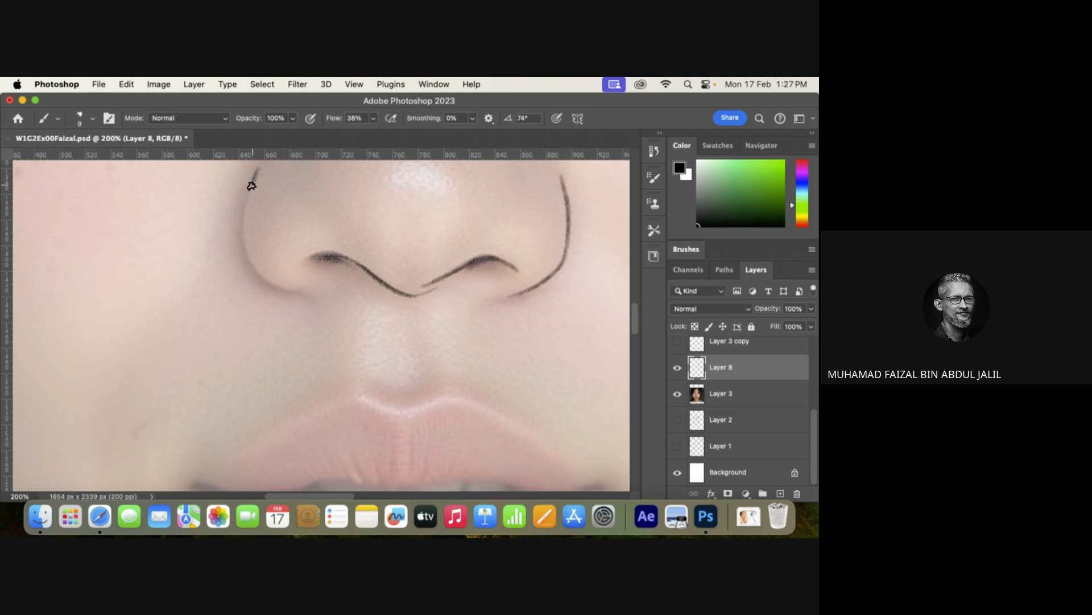
pyautogui.moveTo(251, 186)
pyautogui.mouseDown()
pyautogui.moveTo(241, 240)
pyautogui.moveTo(301, 292)
pyautogui.mouseUp()
pyautogui.scroll(3, 248, 208)
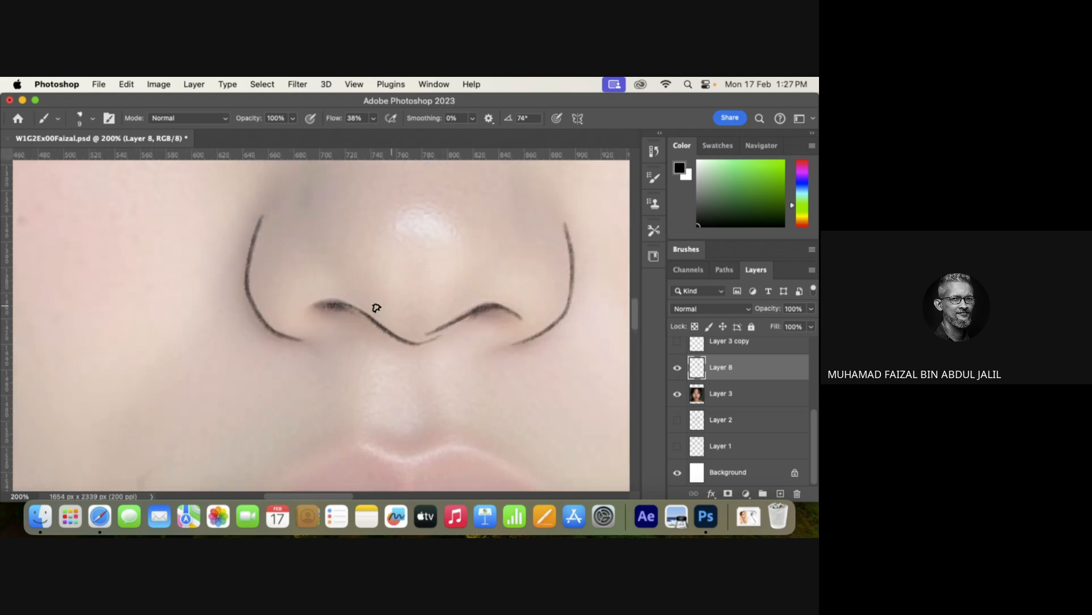
pyautogui.moveTo(399, 340)
pyautogui.mouseDown()
pyautogui.moveTo(453, 322)
pyautogui.moveTo(445, 317)
pyautogui.mouseUp()
pyautogui.moveTo(318, 308); pyautogui.dragTo(353, 320)
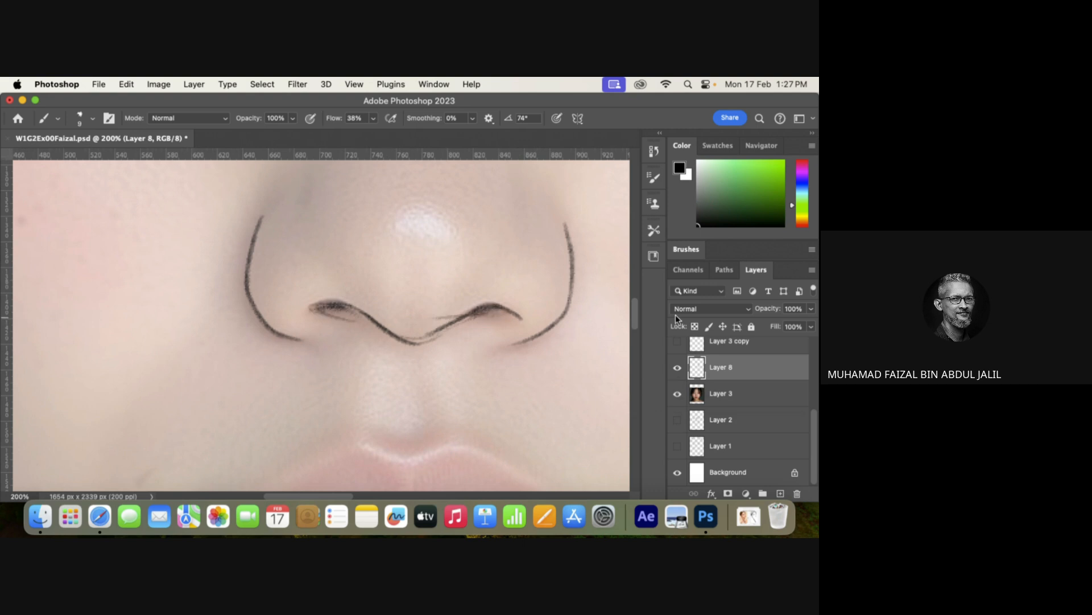
# Outline the mouth by tracing the opening between the lips, the upper lip's contour and the lower lip's contour.
pyautogui.scroll(-5, 420, 387)
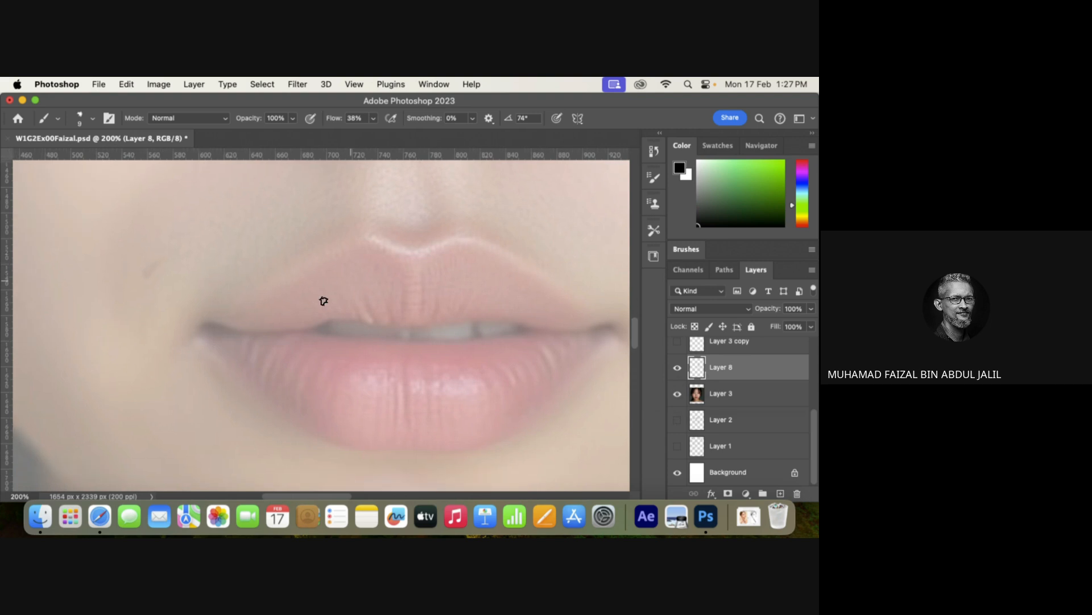
pyautogui.moveTo(204, 327); pyautogui.dragTo(618, 325)
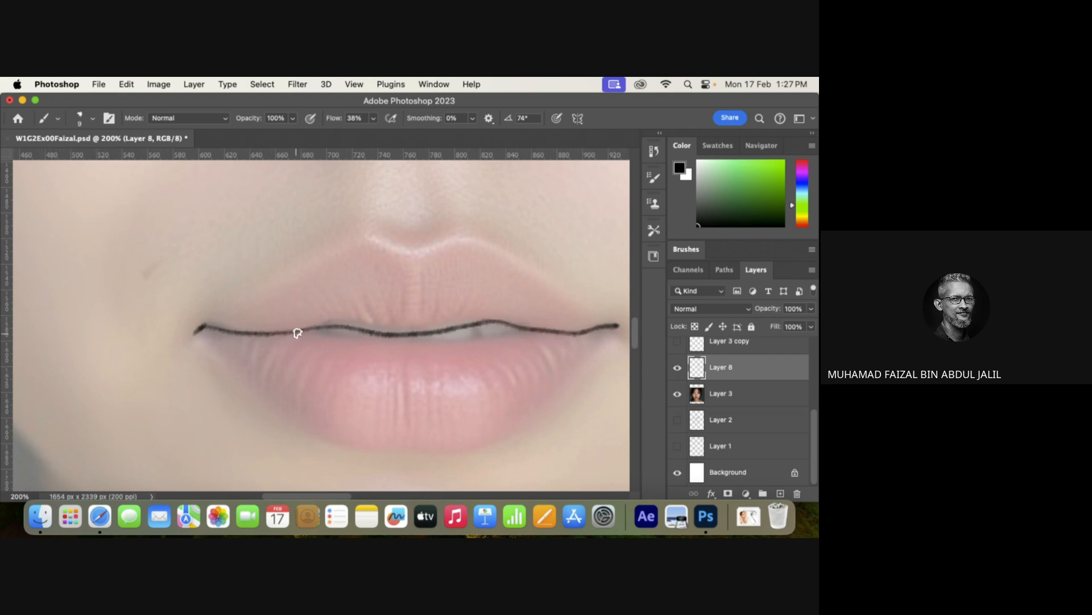
pyautogui.moveTo(298, 333); pyautogui.dragTo(527, 329)
pyautogui.moveTo(365, 235)
pyautogui.mouseDown()
pyautogui.moveTo(416, 247)
pyautogui.moveTo(452, 239)
pyautogui.moveTo(566, 289)
pyautogui.mouseUp()
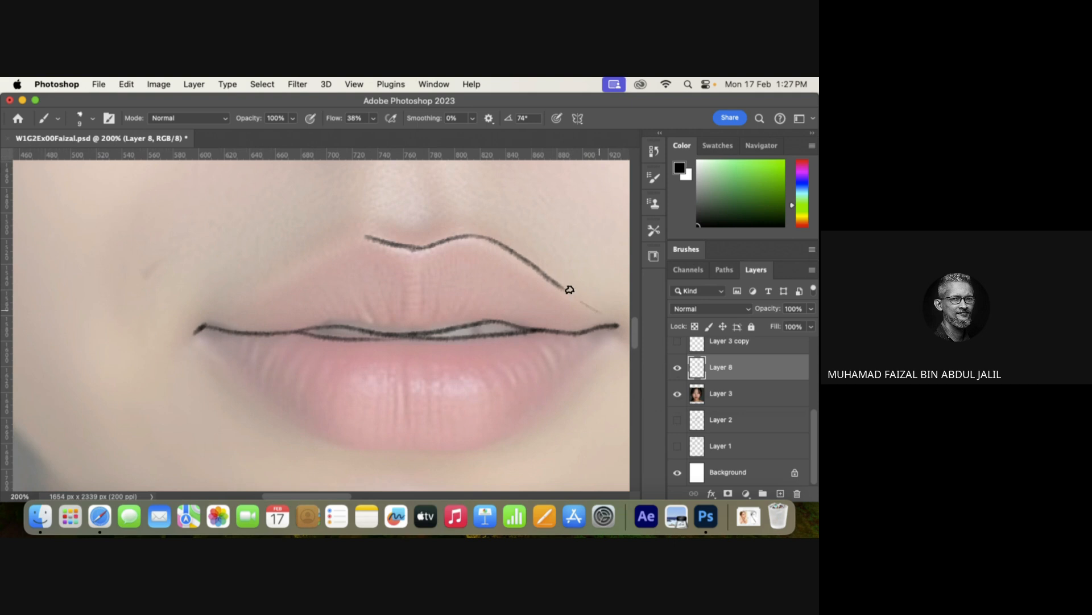
pyautogui.moveTo(364, 237); pyautogui.dragTo(245, 293)
pyautogui.moveTo(414, 342); pyautogui.dragTo(356, 246)
pyautogui.moveTo(154, 257)
pyautogui.mouseDown()
pyautogui.moveTo(245, 339)
pyautogui.moveTo(409, 355)
pyautogui.moveTo(392, 351)
pyautogui.moveTo(496, 314)
pyautogui.moveTo(569, 248)
pyautogui.mouseUp()
# Add fine vertical crease lines to the middle and one side of the lower lip.
pyautogui.moveTo(347, 261)
pyautogui.mouseDown()
pyautogui.moveTo(344, 337)
pyautogui.moveTo(335, 317)
pyautogui.mouseUp()
pyautogui.moveTo(326, 291); pyautogui.dragTo(321, 322)
pyautogui.moveTo(377, 290); pyautogui.dragTo(380, 326)
pyautogui.moveTo(371, 278); pyautogui.dragTo(367, 323)
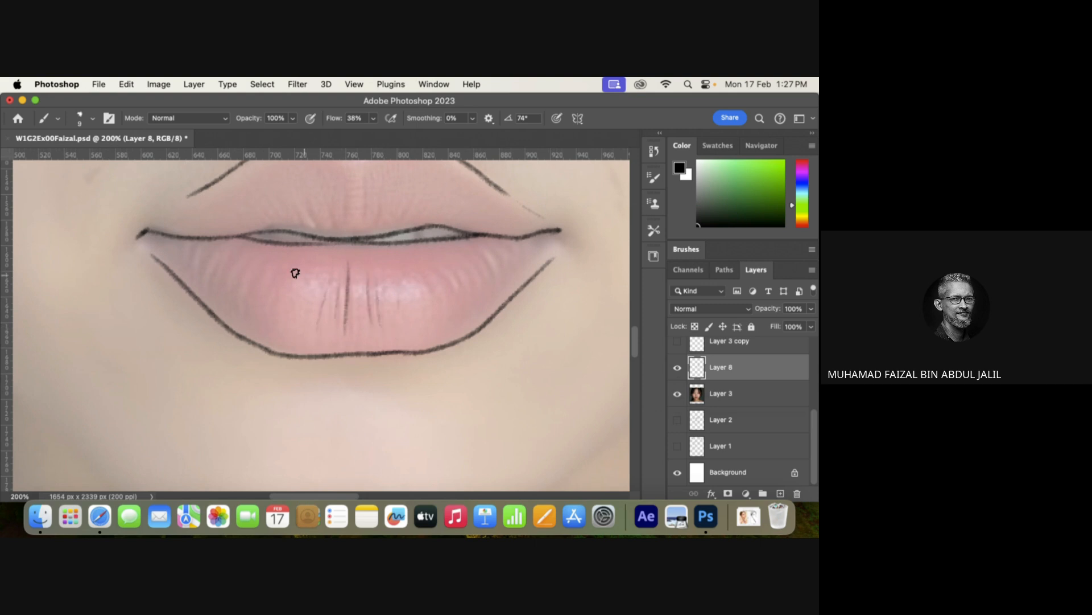
pyautogui.moveTo(272, 278); pyautogui.dragTo(267, 317)
# Add fine crease lines across the upper lip and along the other side of the lower lip.
pyautogui.moveTo(343, 178); pyautogui.dragTo(342, 217)
pyautogui.moveTo(313, 181); pyautogui.dragTo(328, 233)
pyautogui.moveTo(278, 189); pyautogui.dragTo(299, 228)
pyautogui.moveTo(383, 178); pyautogui.dragTo(379, 219)
pyautogui.moveTo(420, 272); pyautogui.dragTo(443, 314)
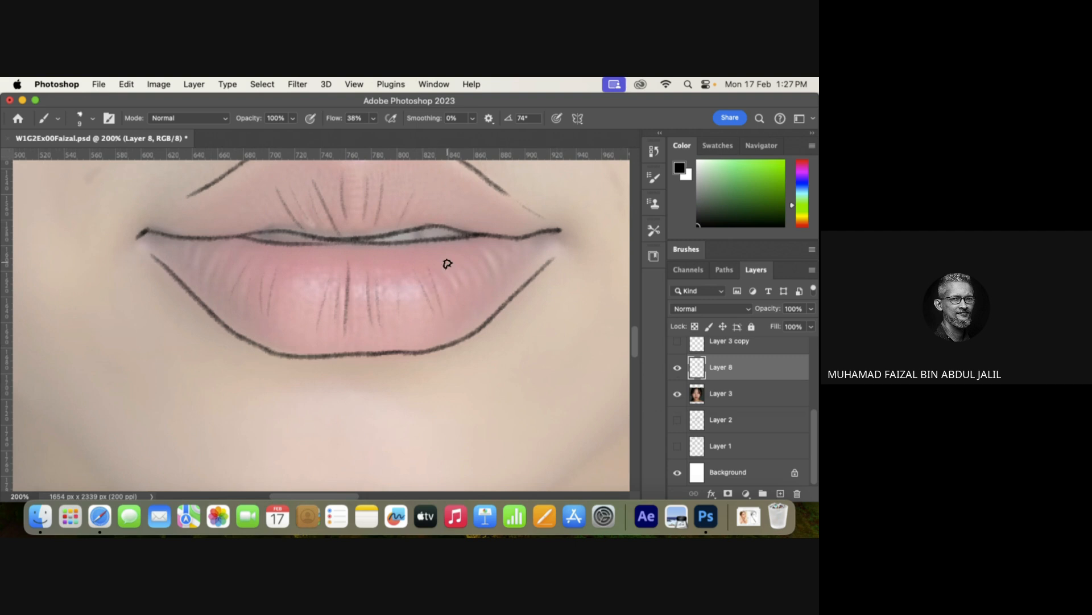
pyautogui.moveTo(461, 264); pyautogui.dragTo(469, 289)
pyautogui.moveTo(470, 256)
pyautogui.mouseDown()
pyautogui.moveTo(475, 277)
pyautogui.moveTo(503, 278)
pyautogui.moveTo(504, 399)
pyautogui.mouseUp()
pyautogui.press('space')
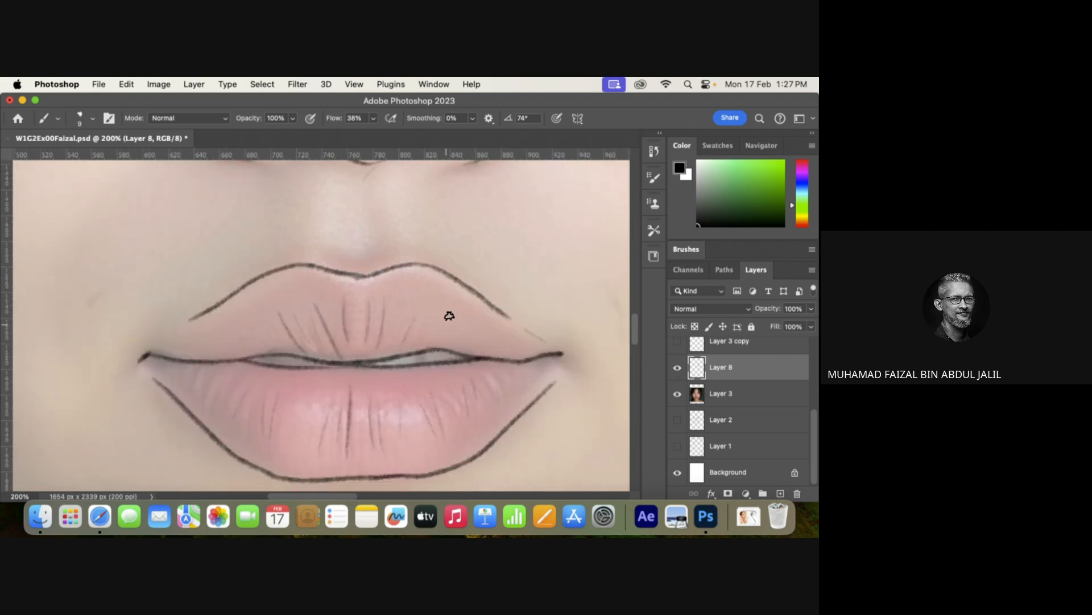
pyautogui.moveTo(250, 320); pyautogui.dragTo(260, 345)
# Extend both ends of the upper lip's contour toward the corners of the mouth.
pyautogui.moveTo(506, 317); pyautogui.dragTo(544, 342)
pyautogui.scroll(-4, 556, 288)
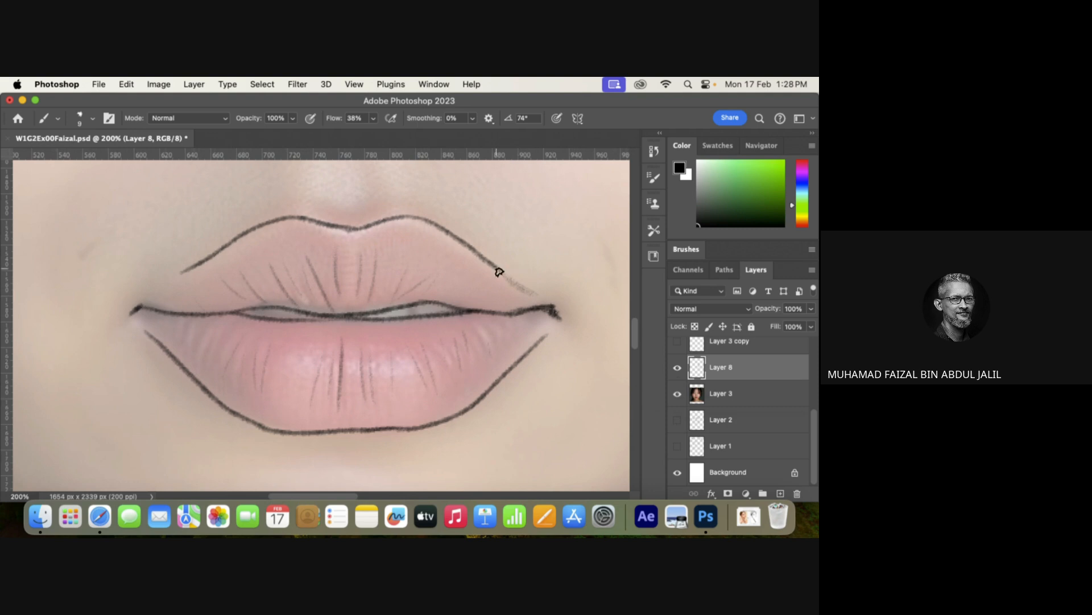
pyautogui.moveTo(185, 271); pyautogui.dragTo(150, 287)
# Shade both sides of the lower lip with a 60 px brush.
pyautogui.press('super+minus')
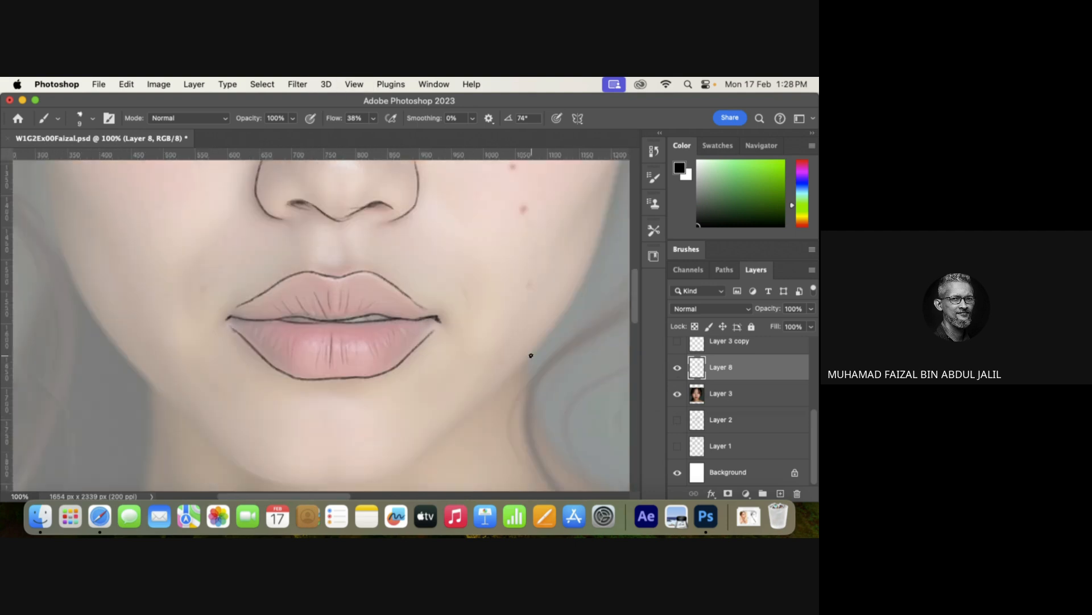
pyautogui.press(']')
pyautogui.press(']')
pyautogui.press(']')
pyautogui.press(']')
pyautogui.press(']')
pyautogui.moveTo(248, 327)
pyautogui.mouseDown()
pyautogui.moveTo(275, 353)
pyautogui.moveTo(272, 319)
pyautogui.moveTo(285, 367)
pyautogui.moveTo(281, 357)
pyautogui.mouseUp()
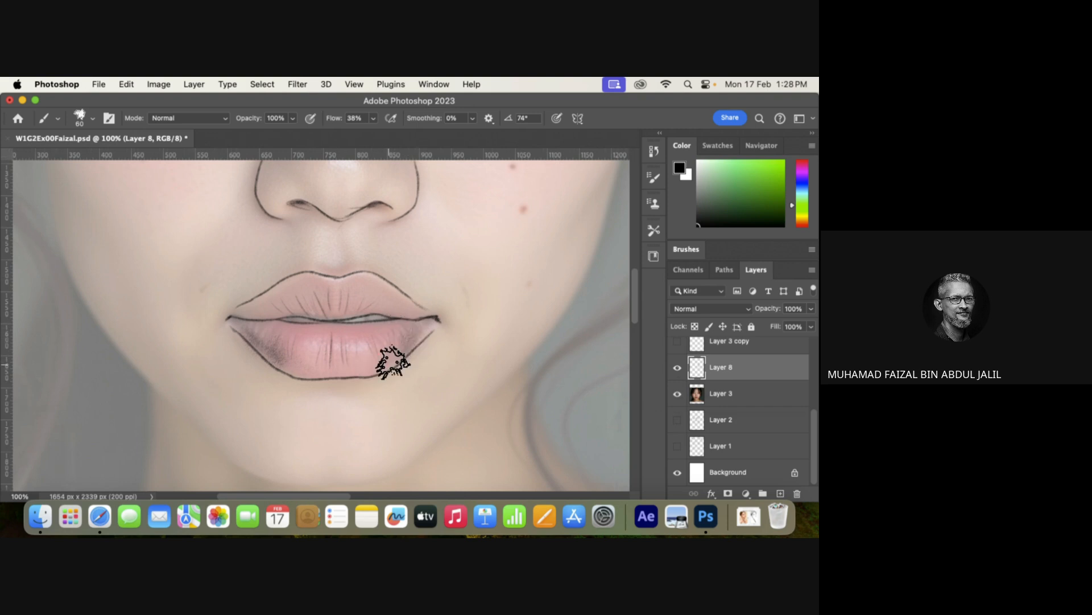
pyautogui.moveTo(387, 337); pyautogui.dragTo(376, 361)
pyautogui.moveTo(292, 343)
pyautogui.mouseDown()
pyautogui.moveTo(302, 367)
pyautogui.moveTo(283, 348)
pyautogui.mouseUp()
# Shade the upper lip from its middle out to the corner of the mouth.
pyautogui.moveTo(304, 310)
pyautogui.mouseDown()
pyautogui.moveTo(294, 303)
pyautogui.moveTo(322, 293)
pyautogui.moveTo(303, 280)
pyautogui.mouseUp()
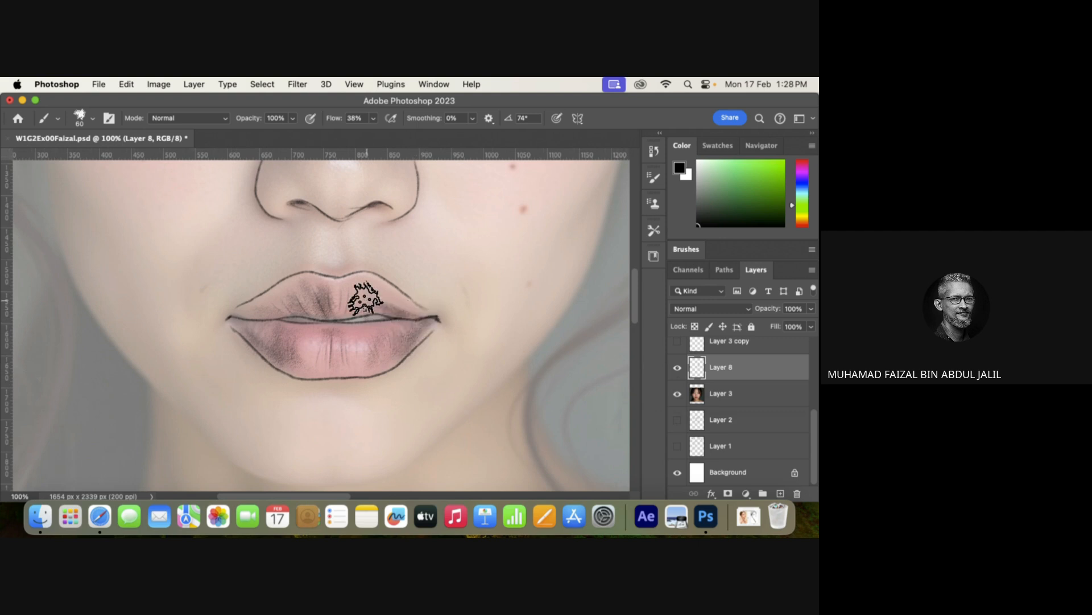
pyautogui.moveTo(341, 316); pyautogui.dragTo(325, 281)
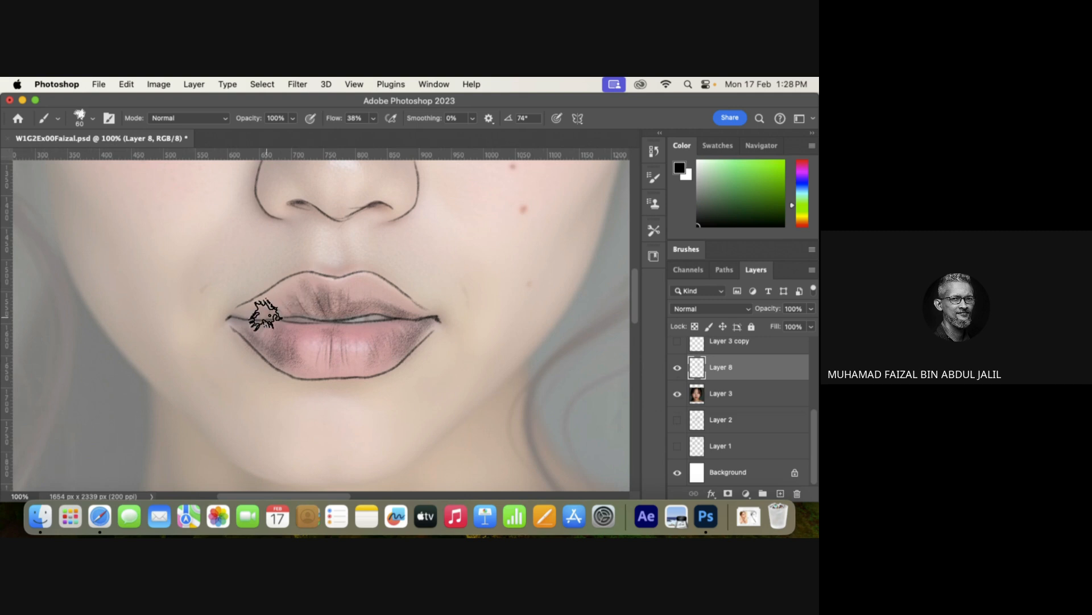
pyautogui.moveTo(225, 315); pyautogui.dragTo(267, 314)
# Compare the drawn mouth and nose with the reference photo by hiding Layer 3 and showing it again.
pyautogui.click(678, 395)
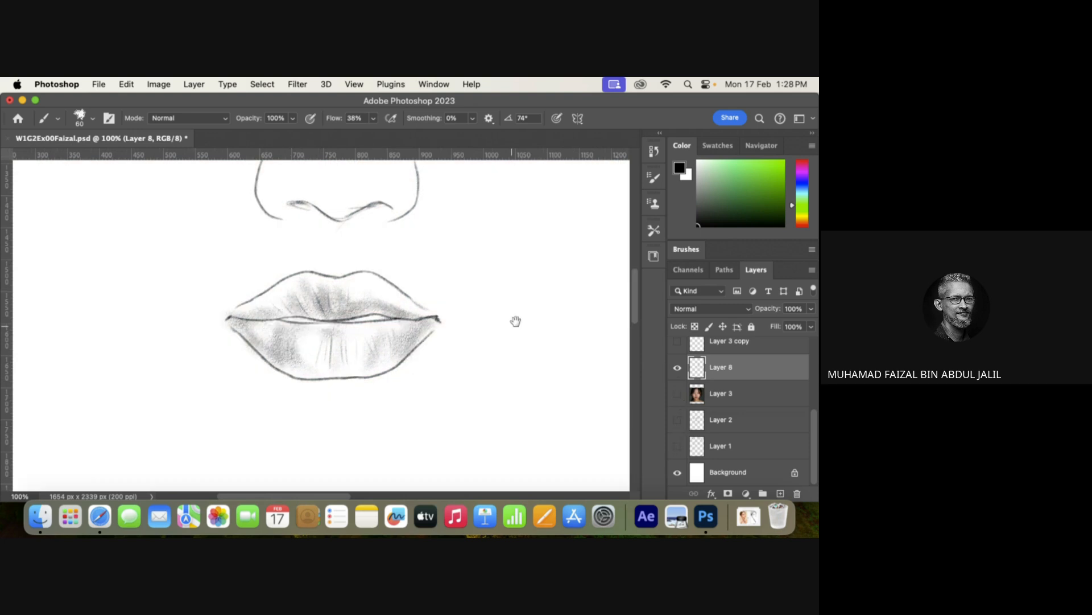
pyautogui.scroll(3, 512, 330)
pyautogui.click(677, 394)
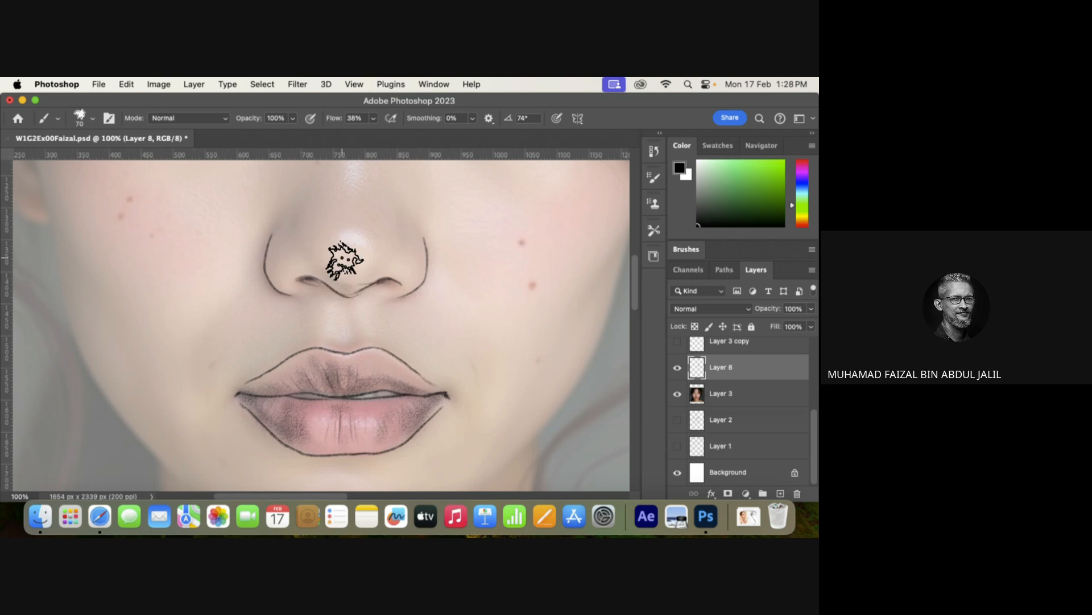
# Shade the shadowed side of the nose and around its tip with a 100 px brush.
pyautogui.press(']')
pyautogui.press(']')
pyautogui.press(']')
pyautogui.press(']')
pyautogui.moveTo(342, 283)
pyautogui.mouseDown()
pyautogui.moveTo(322, 278)
pyautogui.moveTo(308, 218)
pyautogui.mouseUp()
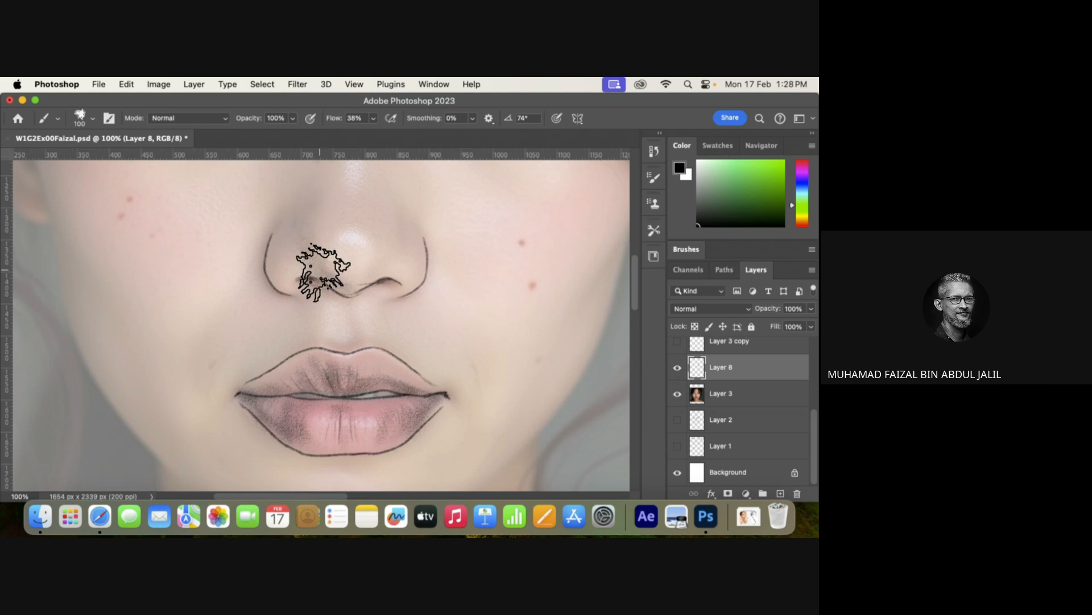
pyautogui.scroll(3, 330, 245)
pyautogui.moveTo(318, 274)
pyautogui.mouseDown()
pyautogui.moveTo(298, 323)
pyautogui.moveTo(330, 355)
pyautogui.moveTo(301, 297)
pyautogui.moveTo(332, 360)
pyautogui.moveTo(314, 276)
pyautogui.mouseUp()
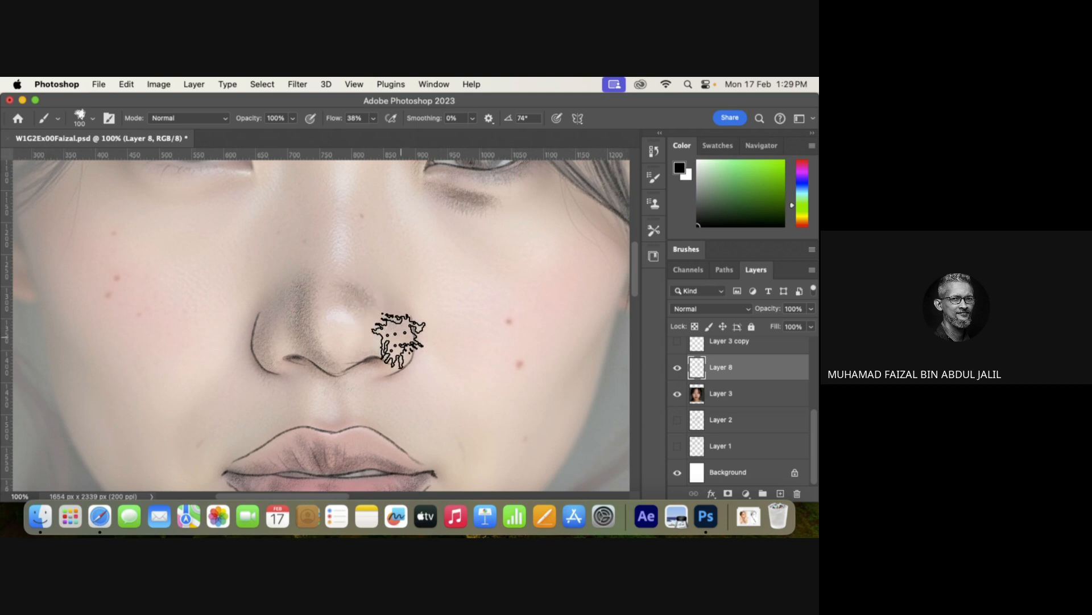
pyautogui.scroll(3, 390, 322)
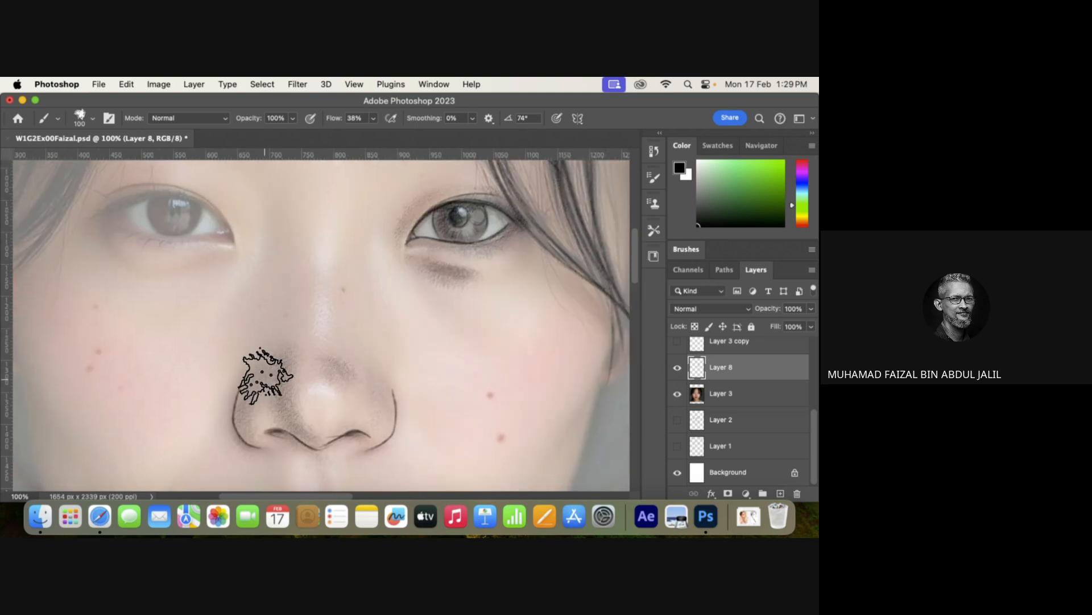
pyautogui.press('[')
pyautogui.press('[')
pyautogui.press('[')
pyautogui.press('[')
pyautogui.press('[')
pyautogui.press('[')
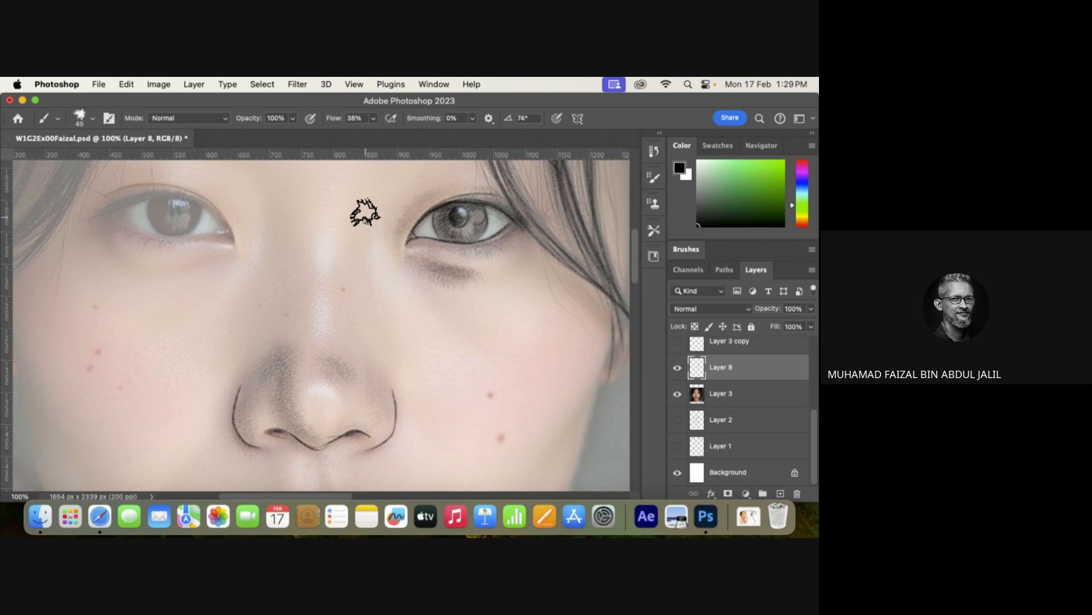
pyautogui.moveTo(363, 214); pyautogui.dragTo(358, 310)
pyautogui.moveTo(272, 208); pyautogui.dragTo(280, 293)
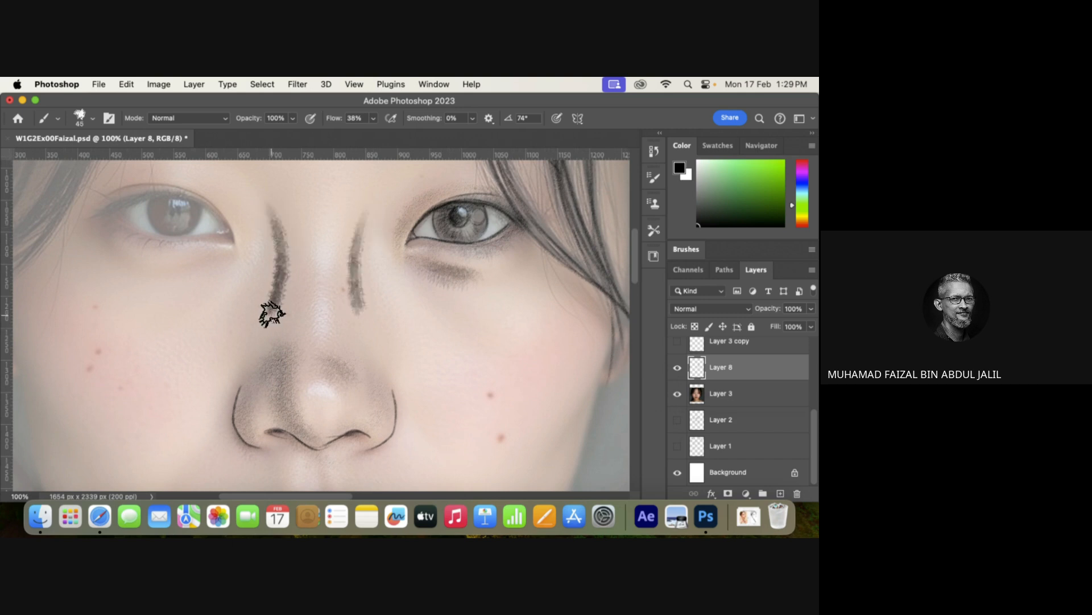
pyautogui.press('super+z')
pyautogui.press('super+z')
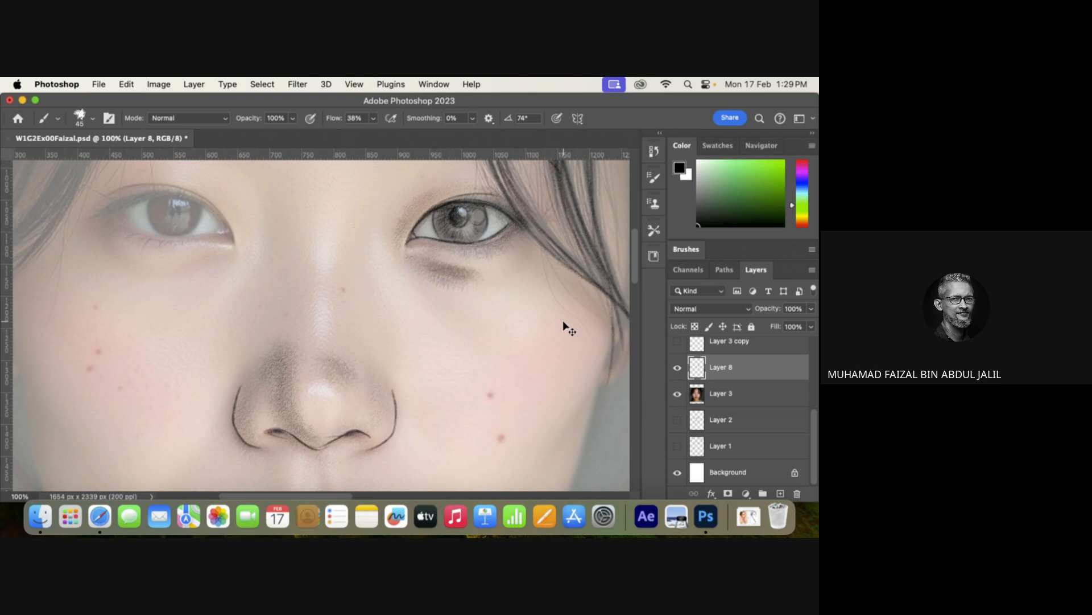
# Shade the shadowed side of the nose bridge from the tip up to the brow with a 125 px brush, and reduce the brush to 80 px.
pyautogui.press(']')
pyautogui.press(']')
pyautogui.press(']')
pyautogui.press(']')
pyautogui.press(']')
pyautogui.press(']')
pyautogui.press(']')
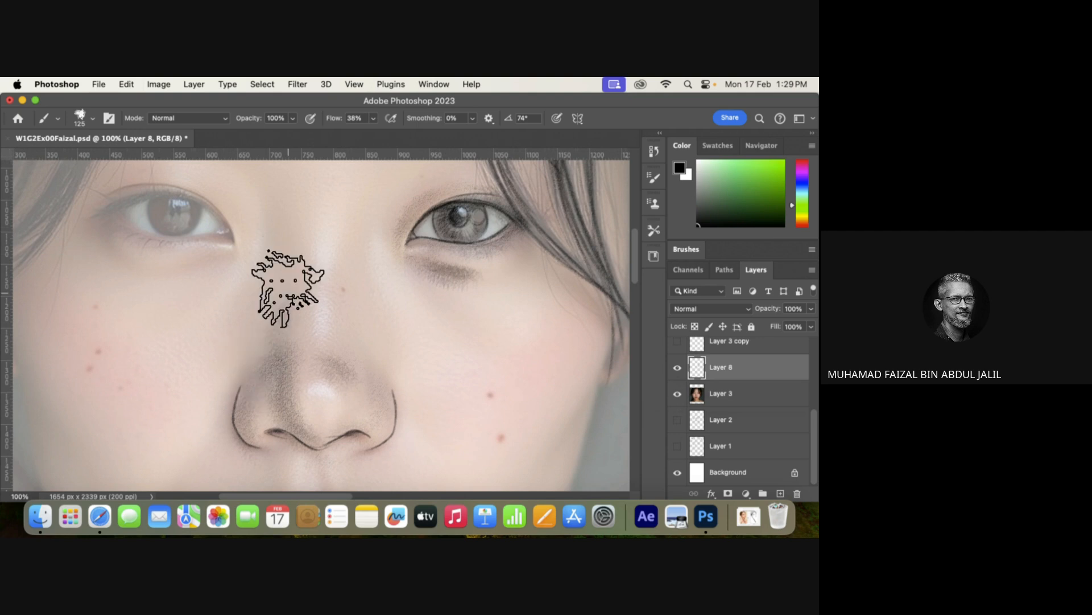
pyautogui.moveTo(278, 365); pyautogui.dragTo(263, 183)
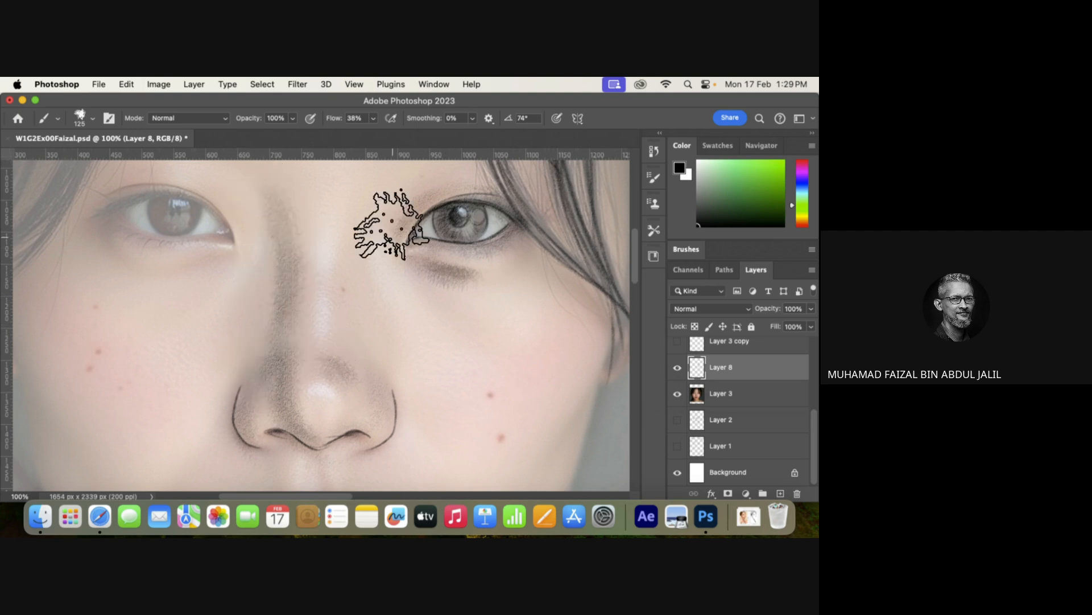
pyautogui.press('[')
pyautogui.press('[')
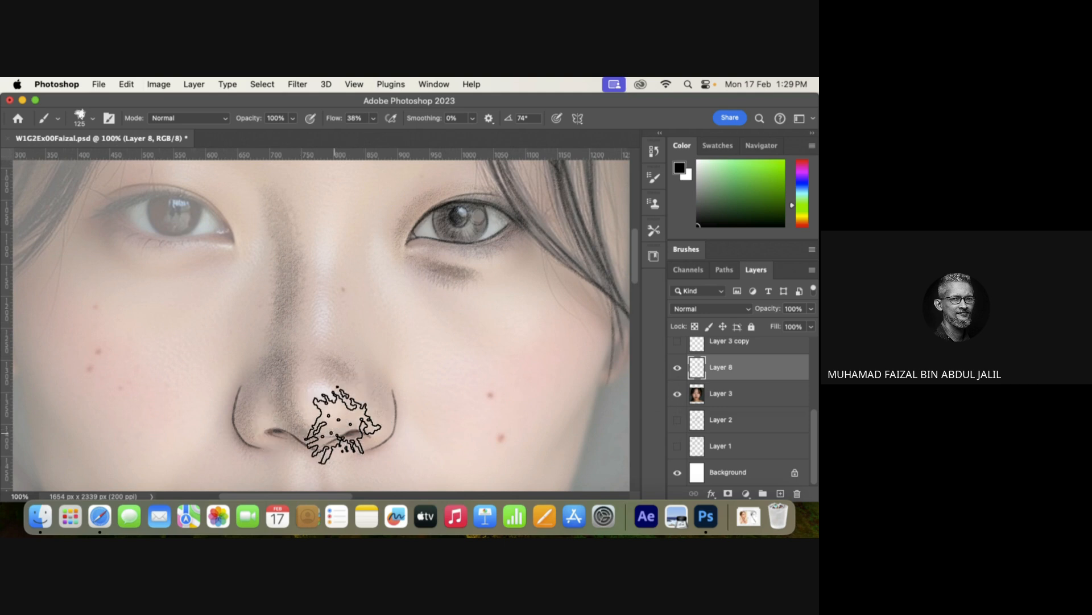
pyautogui.press('[')
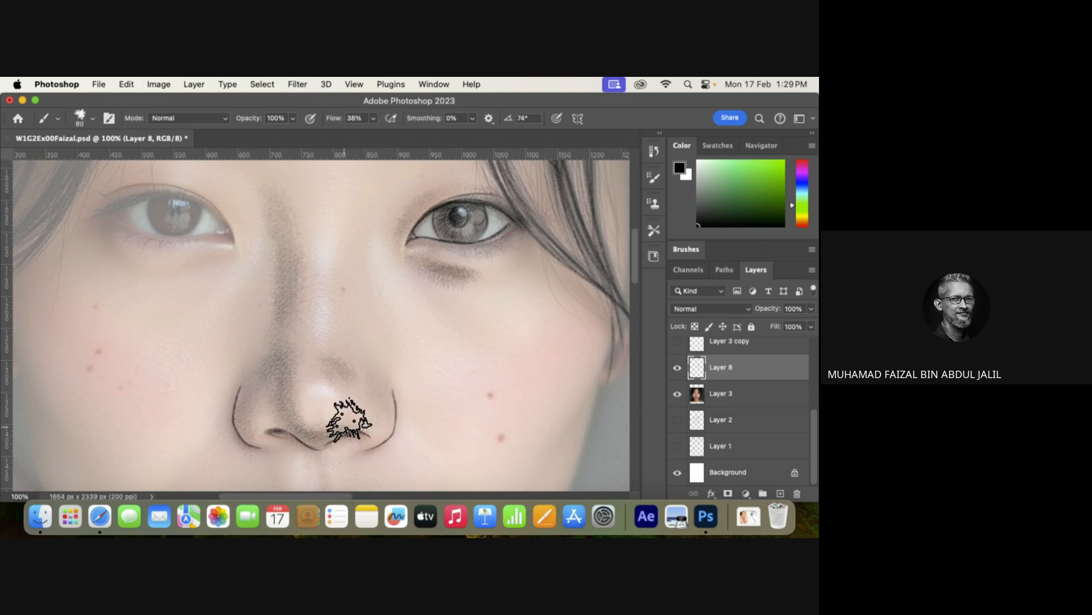
# Compare the whole sketch with the reference photo by hiding Layer 3, viewing it at 50%, and showing the layer again.
pyautogui.click(680, 394)
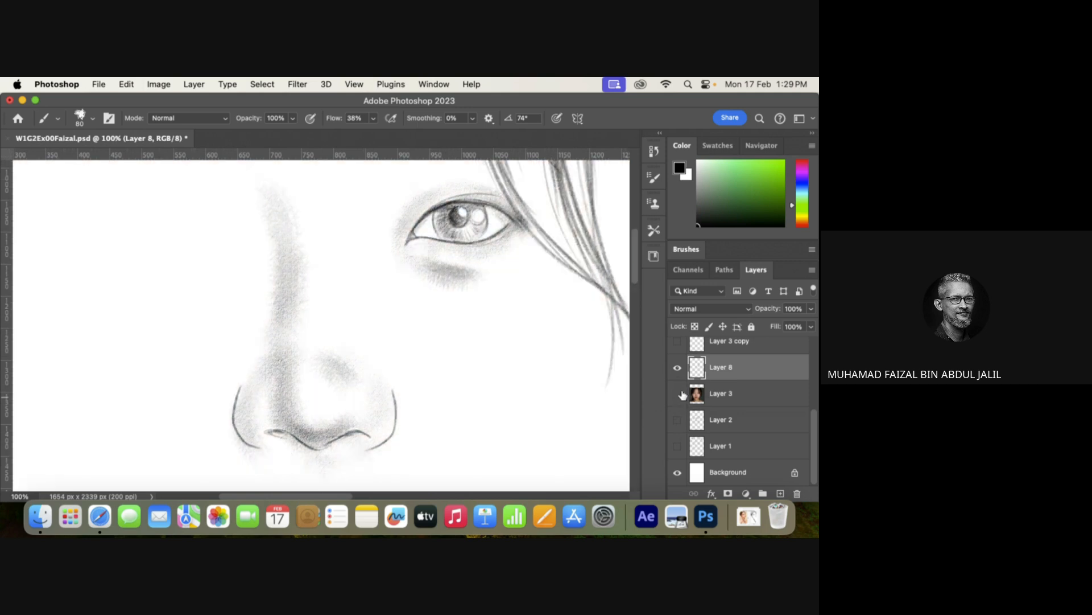
pyautogui.press('super+minus')
pyautogui.press('super+minus')
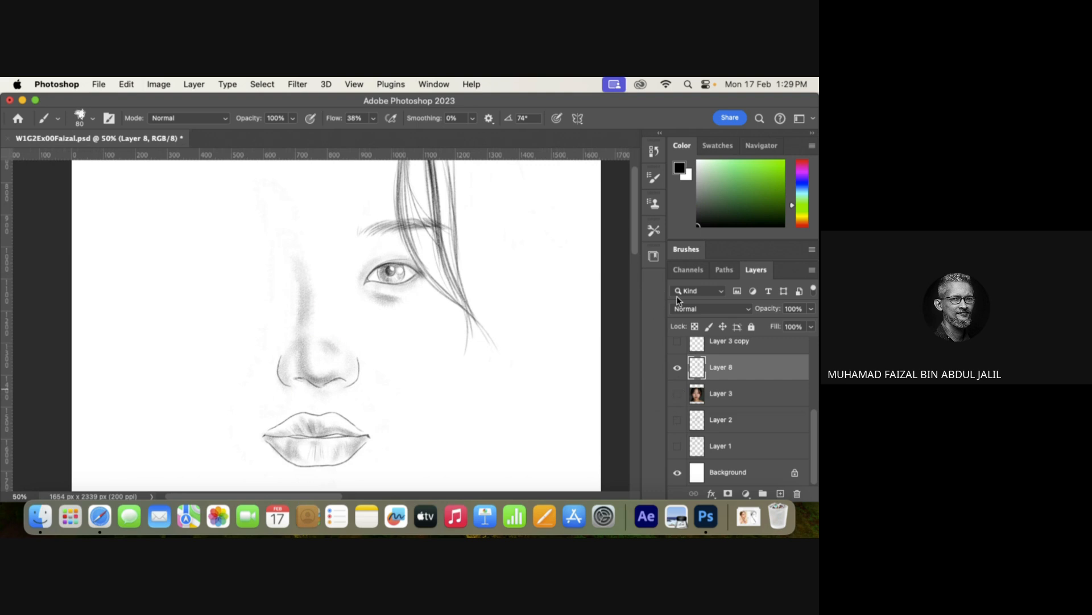
pyautogui.click(678, 394)
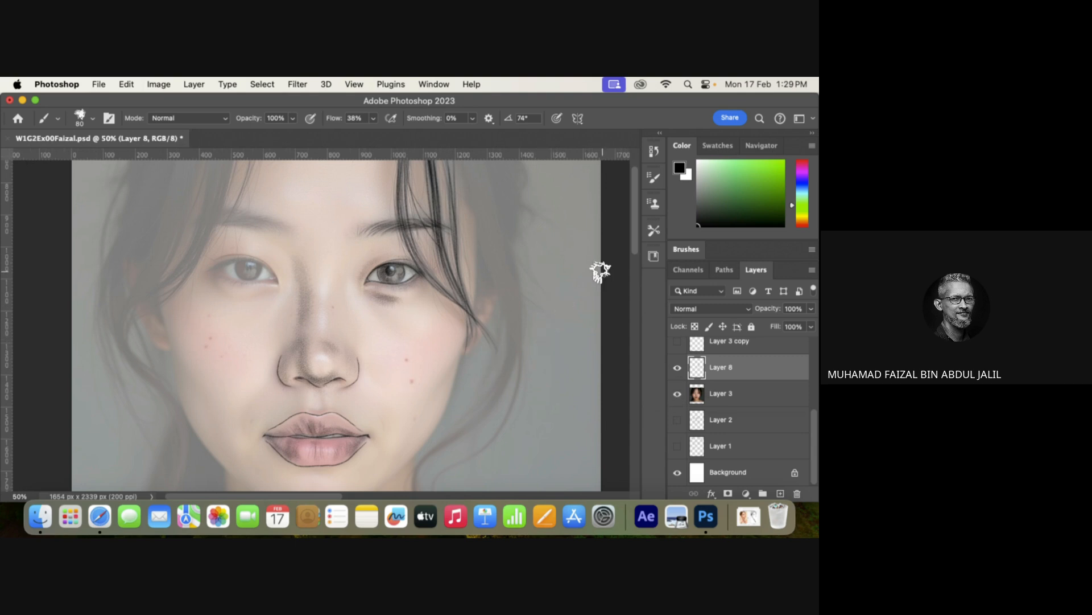
# Outline the cheek and jaw on the side of the finished eye with a 15 px brush.
pyautogui.press('[')
pyautogui.press('[')
pyautogui.press('[')
pyautogui.press('[')
pyautogui.press('[')
pyautogui.press('[')
pyautogui.press('[')
pyautogui.moveTo(477, 223); pyautogui.dragTo(473, 302)
pyautogui.press('super+z')
pyautogui.press('[')
pyautogui.press('[')
pyautogui.moveTo(475, 222); pyautogui.dragTo(464, 326)
pyautogui.moveTo(440, 375); pyautogui.dragTo(468, 251)
pyautogui.moveTo(498, 192)
pyautogui.mouseDown()
pyautogui.moveTo(476, 264)
pyautogui.moveTo(427, 340)
pyautogui.moveTo(384, 375)
pyautogui.mouseUp()
# Outline the opposite cheek and jaw around to the chin, and draw both sides of the neck.
pyautogui.moveTo(192, 180); pyautogui.dragTo(225, 265)
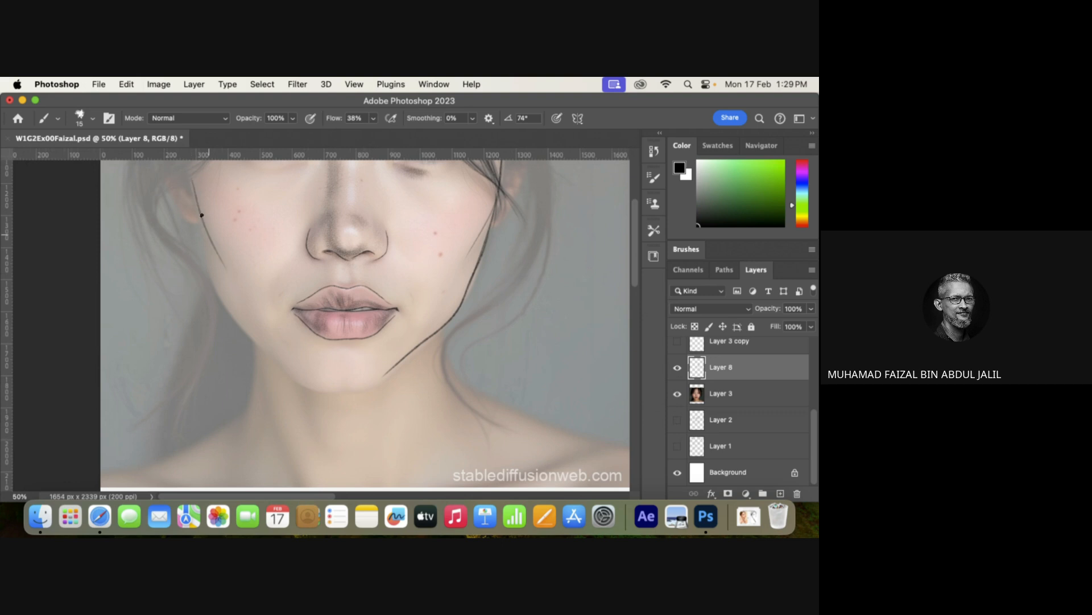
pyautogui.moveTo(193, 207)
pyautogui.mouseDown()
pyautogui.moveTo(212, 284)
pyautogui.moveTo(272, 358)
pyautogui.moveTo(359, 394)
pyautogui.moveTo(422, 347)
pyautogui.mouseUp()
pyautogui.moveTo(257, 335); pyautogui.dragTo(230, 431)
pyautogui.moveTo(444, 357); pyautogui.dragTo(471, 400)
pyautogui.moveTo(353, 391); pyautogui.dragTo(409, 360)
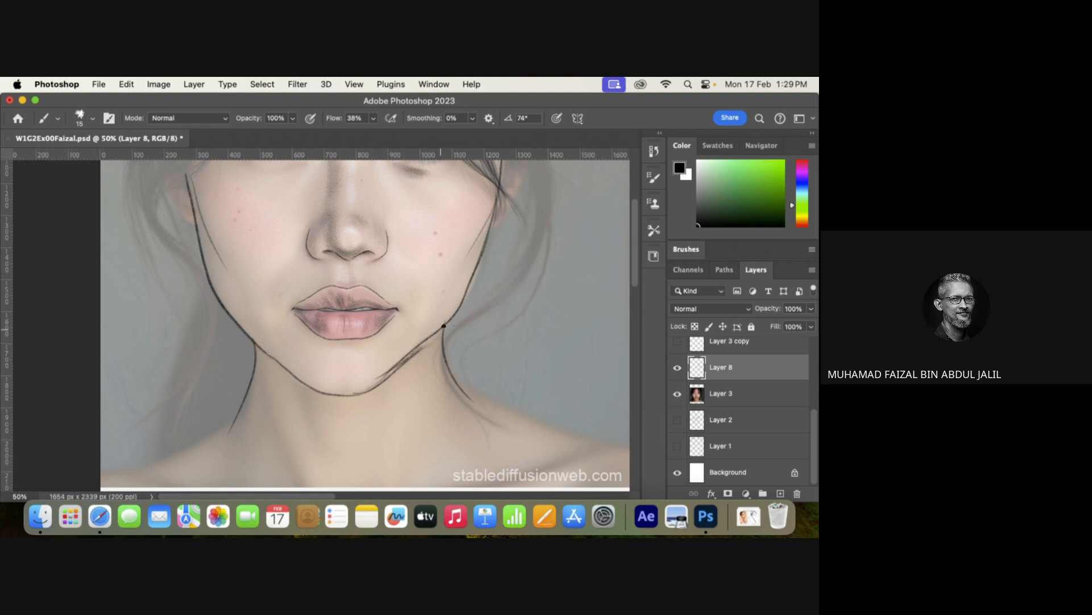
pyautogui.moveTo(464, 296); pyautogui.dragTo(409, 354)
# Erase the doubled jawline between the chin and the neck with a 35 px eraser.
pyautogui.press('e')
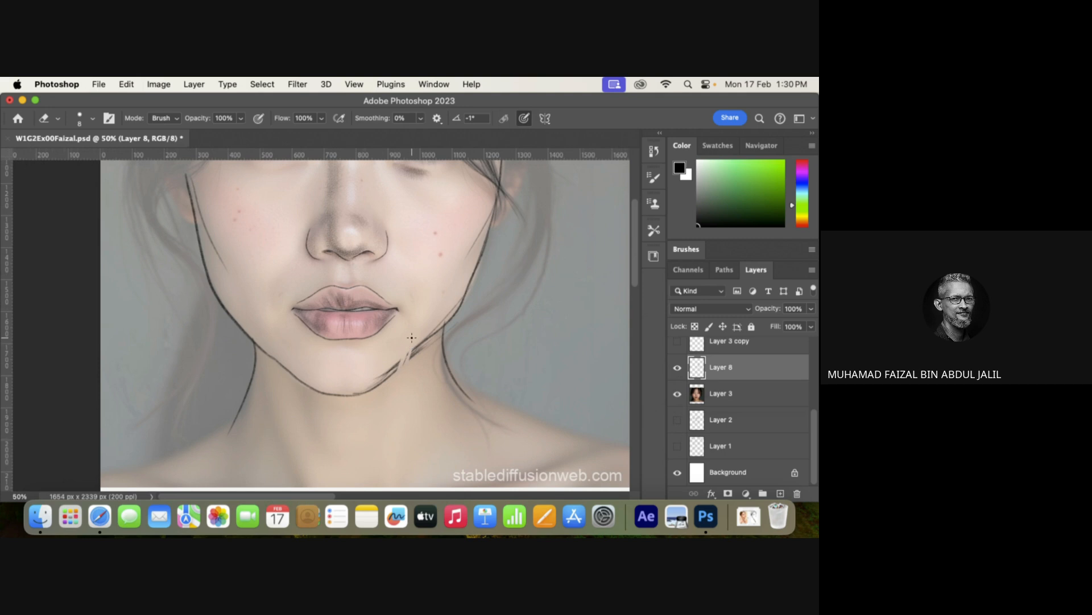
pyautogui.rightClick(400, 375)
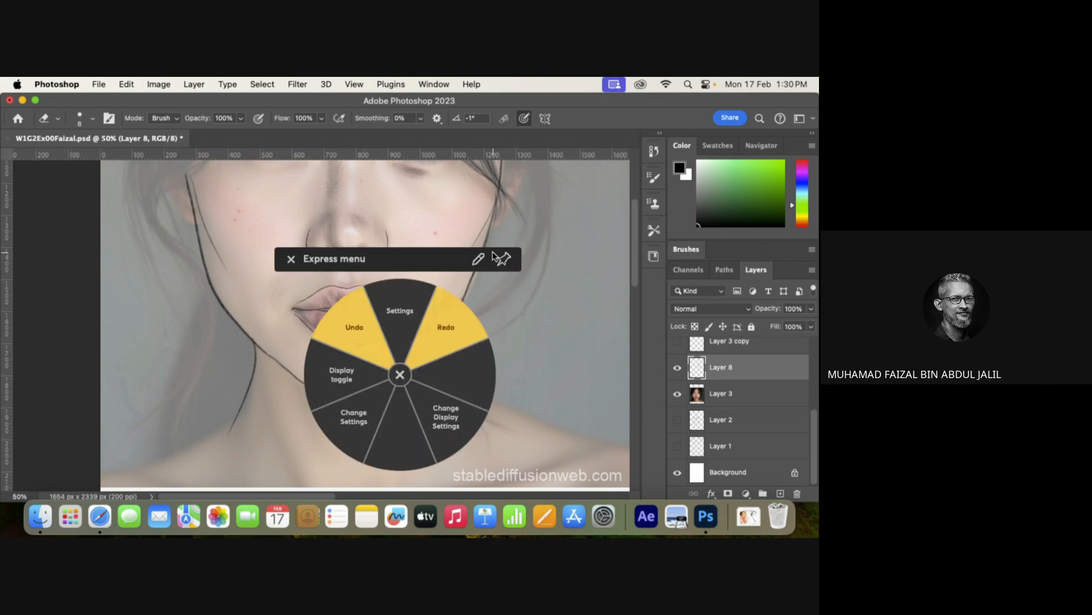
pyautogui.press(']')
pyautogui.press(']')
pyautogui.press(']')
pyautogui.press(']')
pyautogui.press(']')
pyautogui.press(']')
pyautogui.press(']')
pyautogui.click(291, 259)
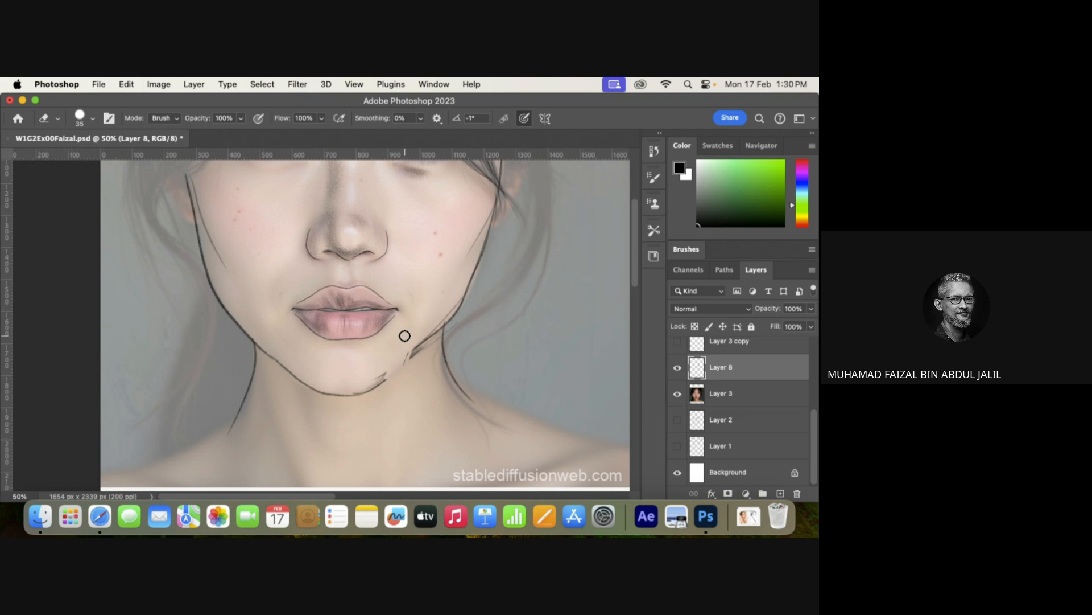
pyautogui.moveTo(404, 336)
pyautogui.mouseDown()
pyautogui.moveTo(415, 346)
pyautogui.moveTo(390, 370)
pyautogui.moveTo(429, 325)
pyautogui.moveTo(431, 343)
pyautogui.mouseUp()
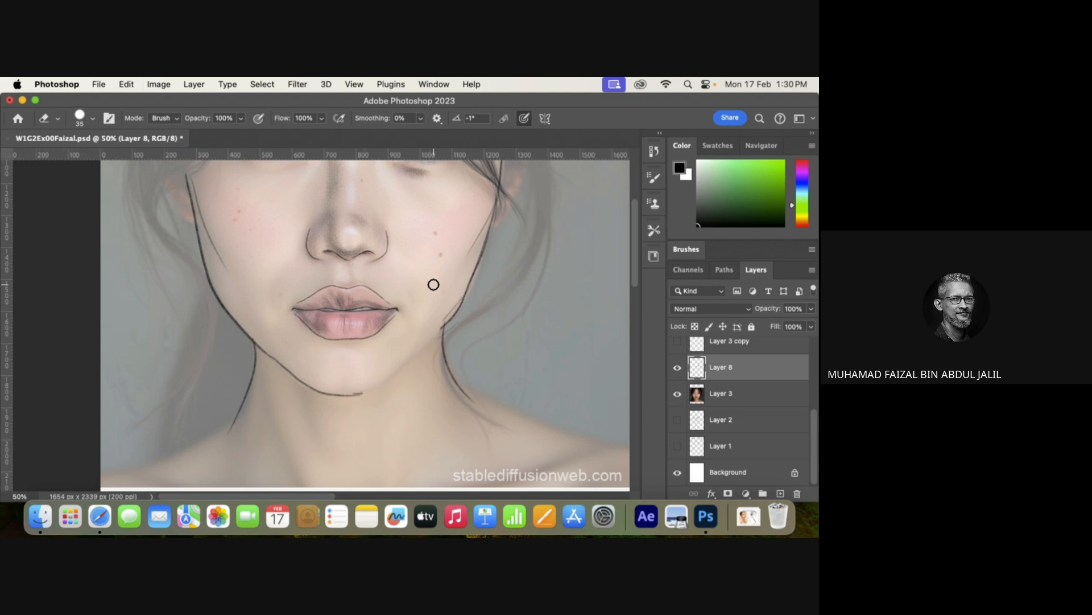
# Redraw the jawline from the chin up to the neck with the 15 px brush, and add a light smile line between nose and mouth.
pyautogui.press('b')
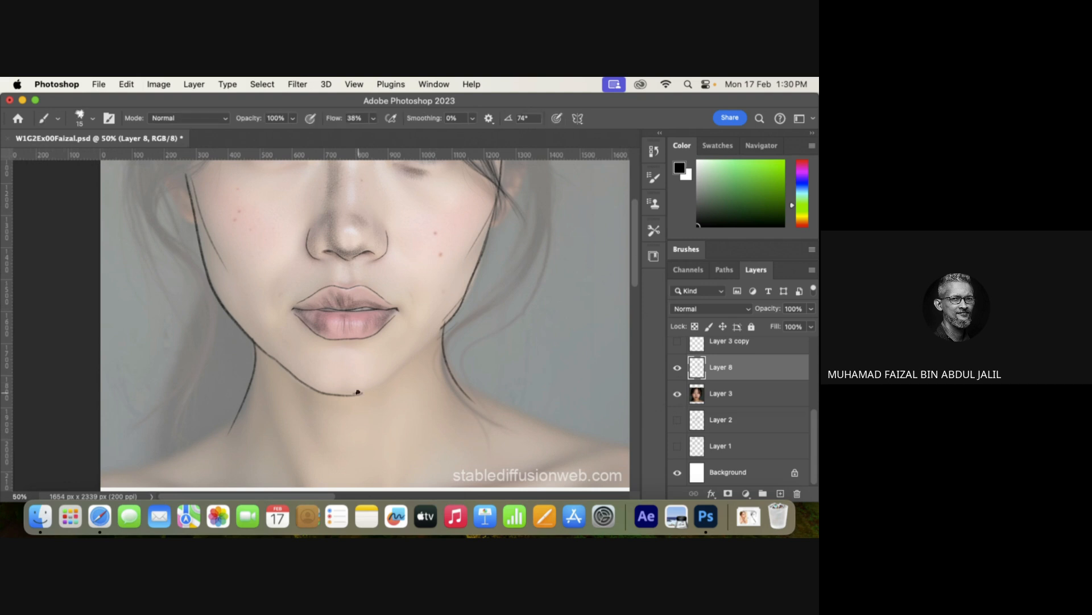
pyautogui.rightClick(374, 390)
pyautogui.moveTo(357, 392)
pyautogui.mouseDown()
pyautogui.moveTo(398, 370)
pyautogui.moveTo(466, 299)
pyautogui.moveTo(417, 351)
pyautogui.mouseUp()
pyautogui.click(375, 389)
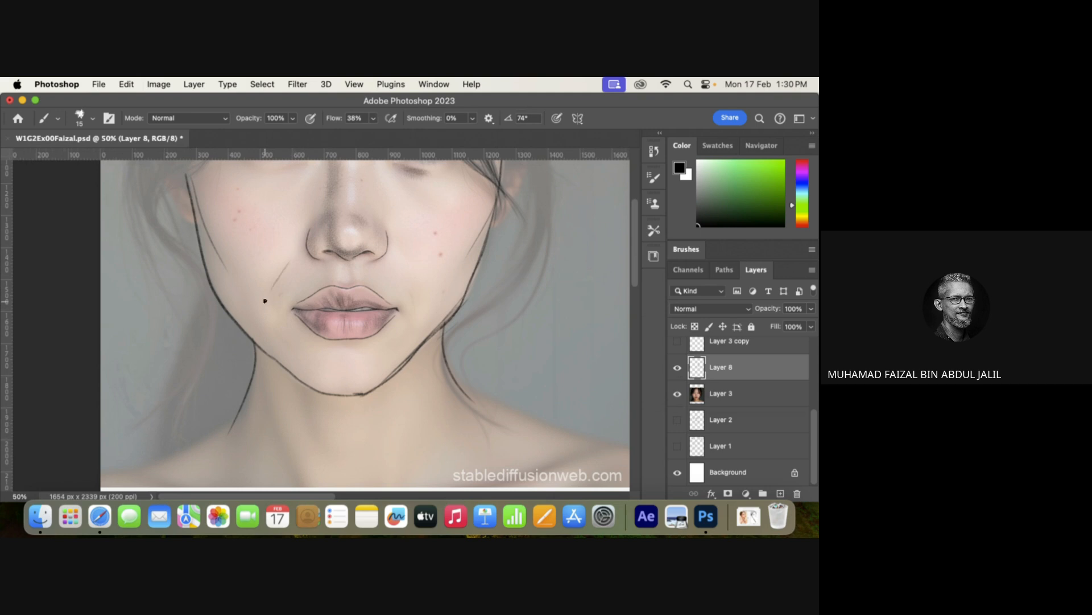
# Draw the fringe strands on the side of the undrawn eye, sweeping from the forehead across the eyebrow to the temple.
pyautogui.moveTo(416, 296); pyautogui.dragTo(426, 335)
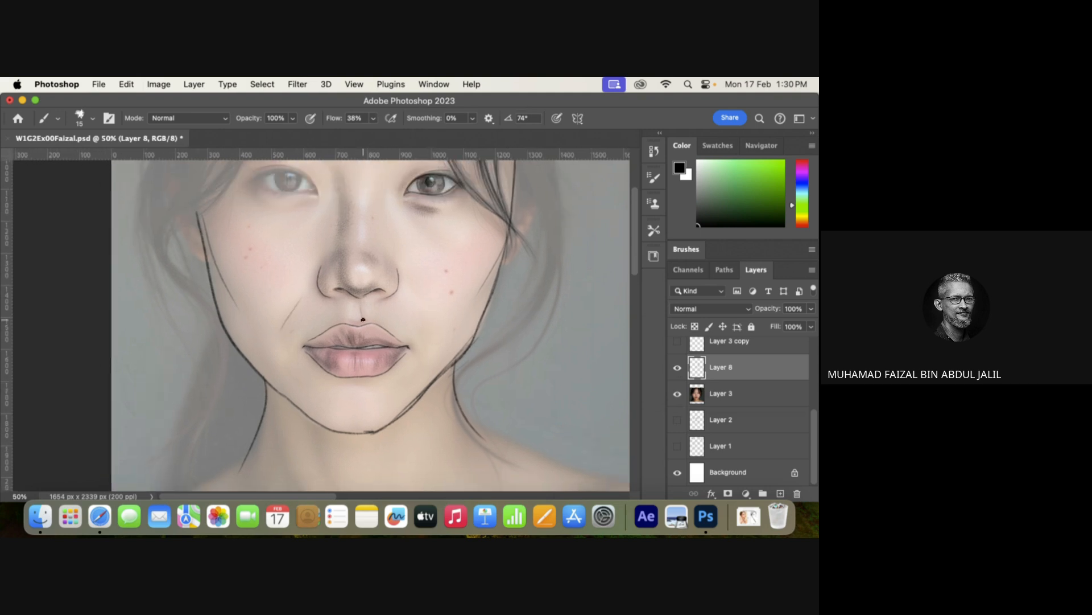
pyautogui.moveTo(383, 260); pyautogui.dragTo(381, 354)
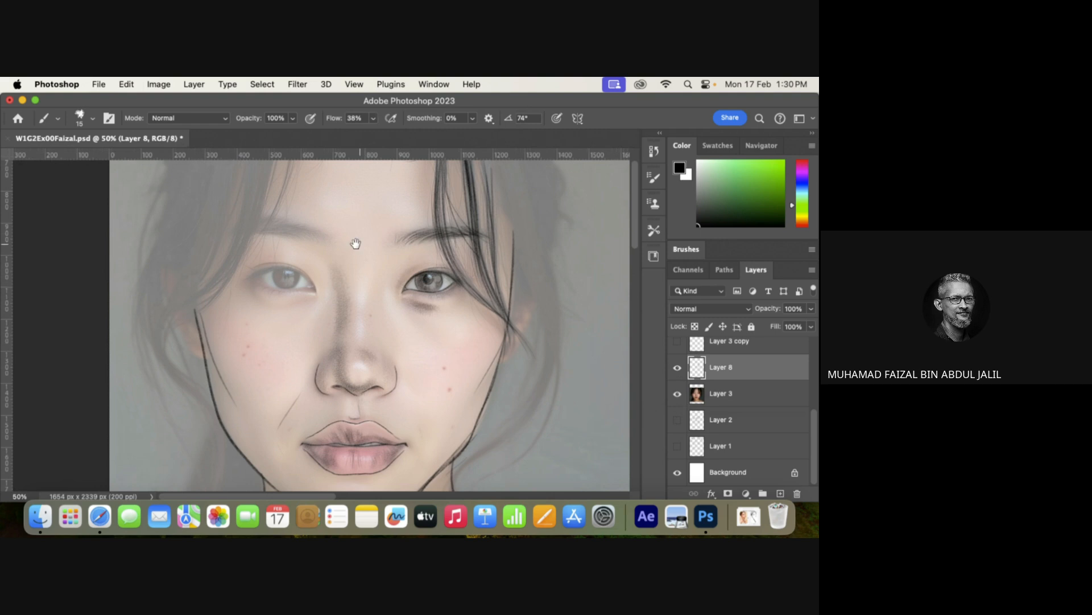
pyautogui.moveTo(357, 244); pyautogui.dragTo(343, 314)
pyautogui.moveTo(305, 226); pyautogui.dragTo(265, 347)
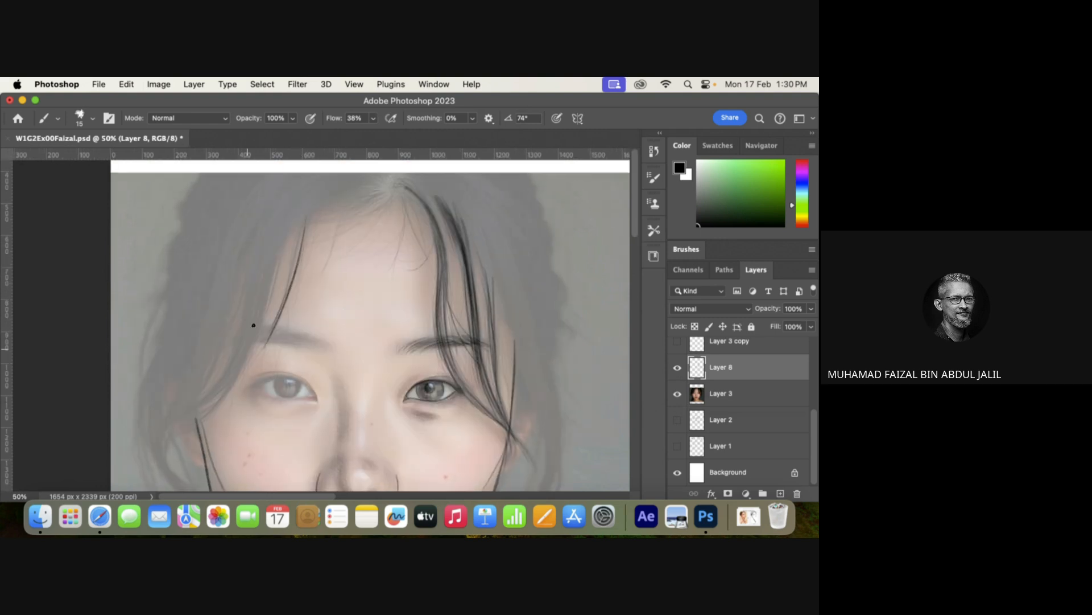
pyautogui.moveTo(281, 234); pyautogui.dragTo(207, 402)
pyautogui.moveTo(277, 257); pyautogui.dragTo(220, 398)
pyautogui.moveTo(272, 246)
pyautogui.mouseDown()
pyautogui.moveTo(225, 377)
pyautogui.moveTo(203, 407)
pyautogui.mouseUp()
pyautogui.moveTo(266, 271); pyautogui.dragTo(185, 414)
# Draw loose hair strands curving past the ear on the side of the undrawn eye, and outline the ear.
pyautogui.scroll(-5, 227, 378)
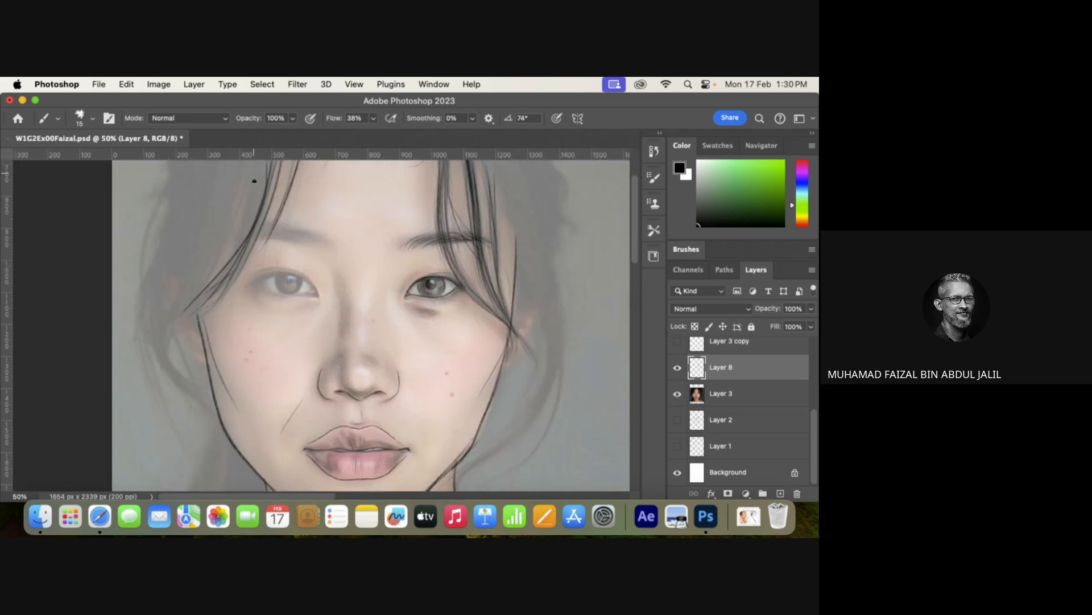
pyautogui.moveTo(251, 179); pyautogui.dragTo(183, 311)
pyautogui.moveTo(210, 241)
pyautogui.mouseDown()
pyautogui.moveTo(159, 347)
pyautogui.moveTo(159, 329)
pyautogui.moveTo(203, 402)
pyautogui.mouseUp()
pyautogui.moveTo(161, 338); pyautogui.dragTo(200, 399)
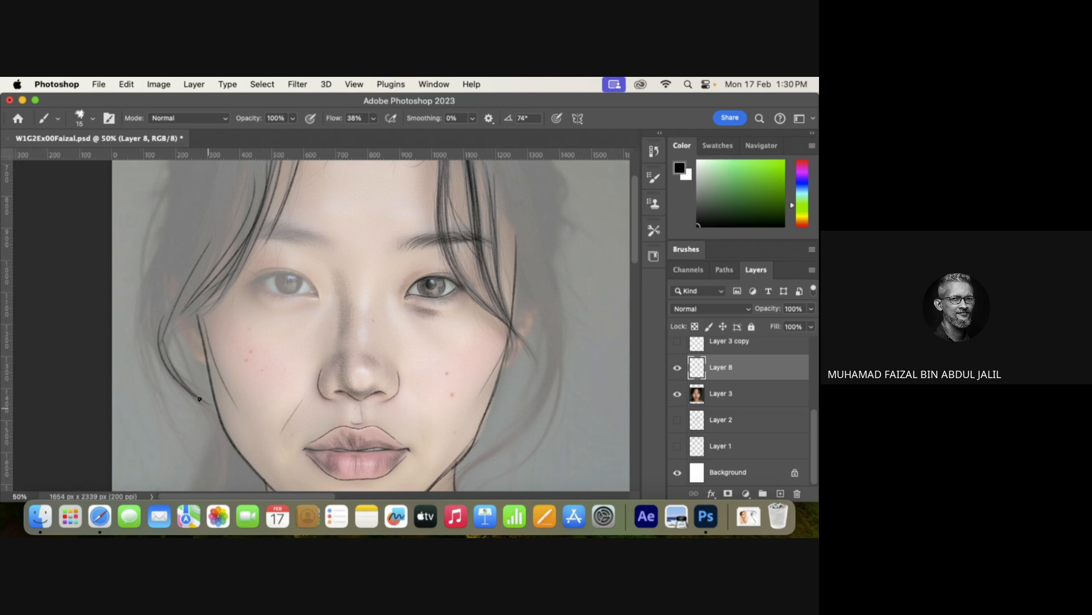
pyautogui.moveTo(202, 280); pyautogui.dragTo(225, 251)
pyautogui.moveTo(172, 307); pyautogui.dragTo(189, 351)
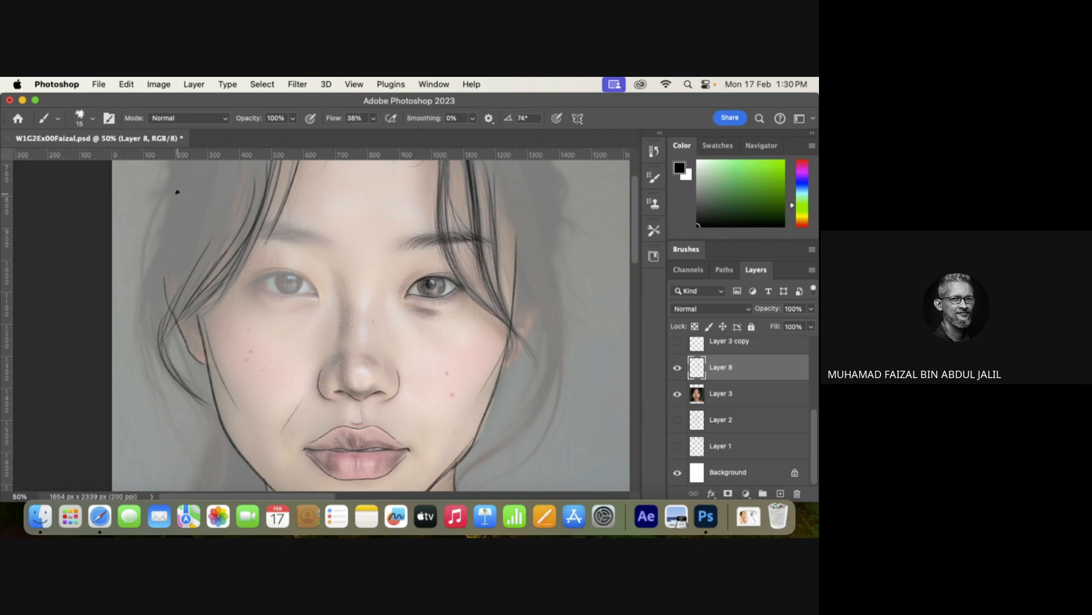
# Draw the long outer hair strands beyond the ear, running from the side of the head down towards the jaw.
pyautogui.moveTo(177, 192); pyautogui.dragTo(135, 321)
pyautogui.moveTo(152, 272); pyautogui.dragTo(169, 428)
pyautogui.moveTo(139, 347); pyautogui.dragTo(164, 418)
pyautogui.moveTo(147, 291)
pyautogui.mouseDown()
pyautogui.moveTo(207, 406)
pyautogui.moveTo(203, 239)
pyautogui.mouseUp()
# Sketch the first strokes of the eyebrow above the undrawn eye.
pyautogui.moveTo(303, 191); pyautogui.dragTo(325, 317)
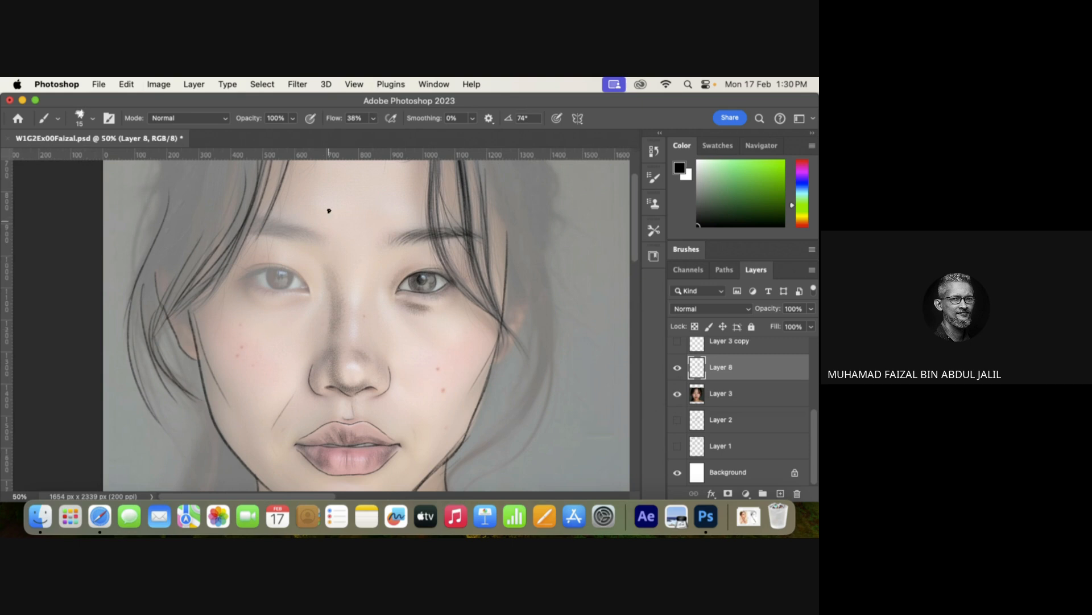
pyautogui.press('super+space')
pyautogui.keyDown('super'); pyautogui.click(329, 432); pyautogui.keyUp('super')
pyautogui.keyDown('super'); pyautogui.click(330, 430); pyautogui.keyUp('super')
pyautogui.moveTo(372, 253)
pyautogui.mouseDown()
pyautogui.moveTo(407, 409)
pyautogui.moveTo(402, 188)
pyautogui.mouseUp()
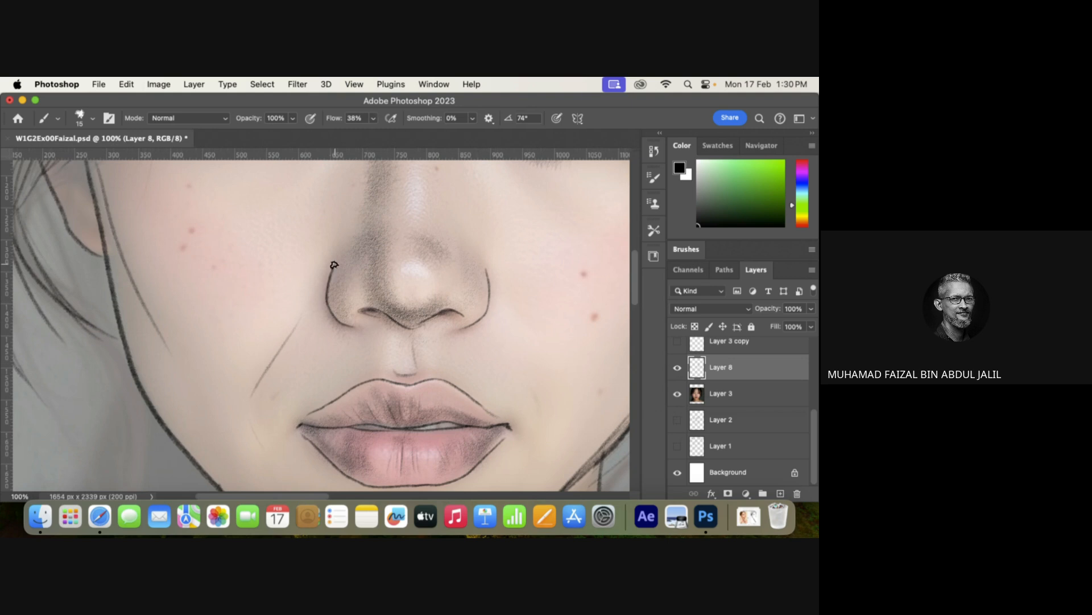
pyautogui.moveTo(343, 312); pyautogui.dragTo(310, 455)
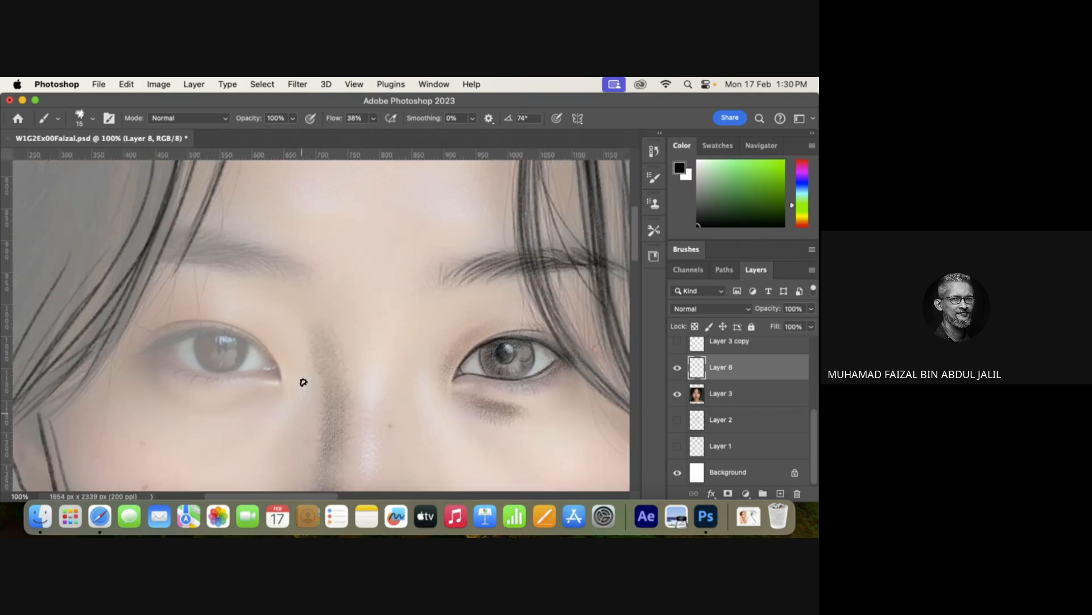
pyautogui.moveTo(246, 276); pyautogui.dragTo(251, 229)
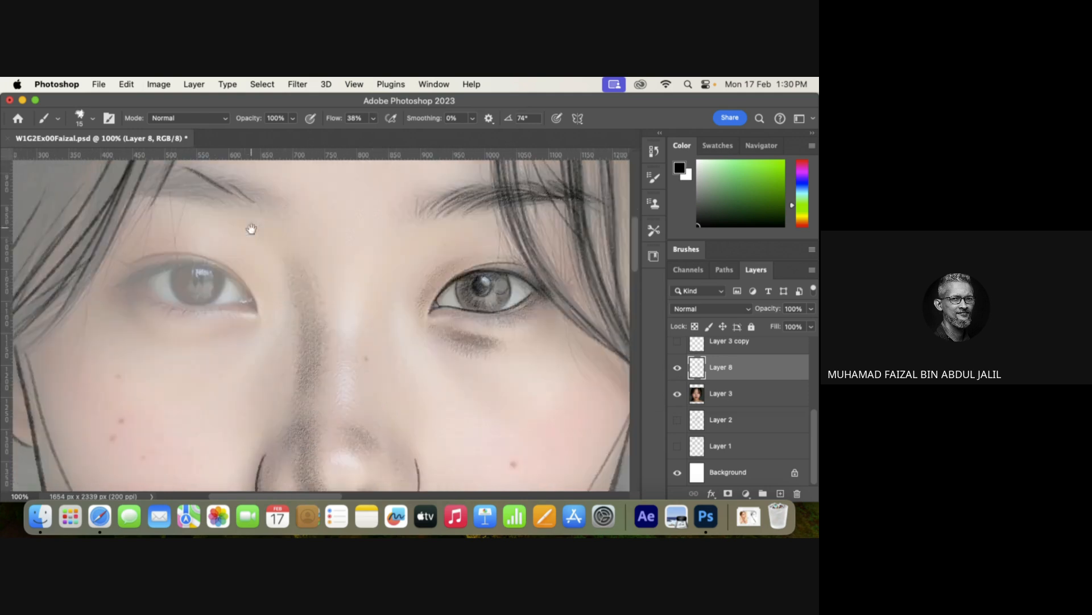
# Draw the second eye with its lids, crease, iris and pupil, and add strokes to the eyebrow above it.
pyautogui.moveTo(124, 283)
pyautogui.mouseDown()
pyautogui.moveTo(208, 267)
pyautogui.moveTo(129, 280)
pyautogui.moveTo(226, 274)
pyautogui.moveTo(195, 271)
pyautogui.moveTo(259, 310)
pyautogui.mouseUp()
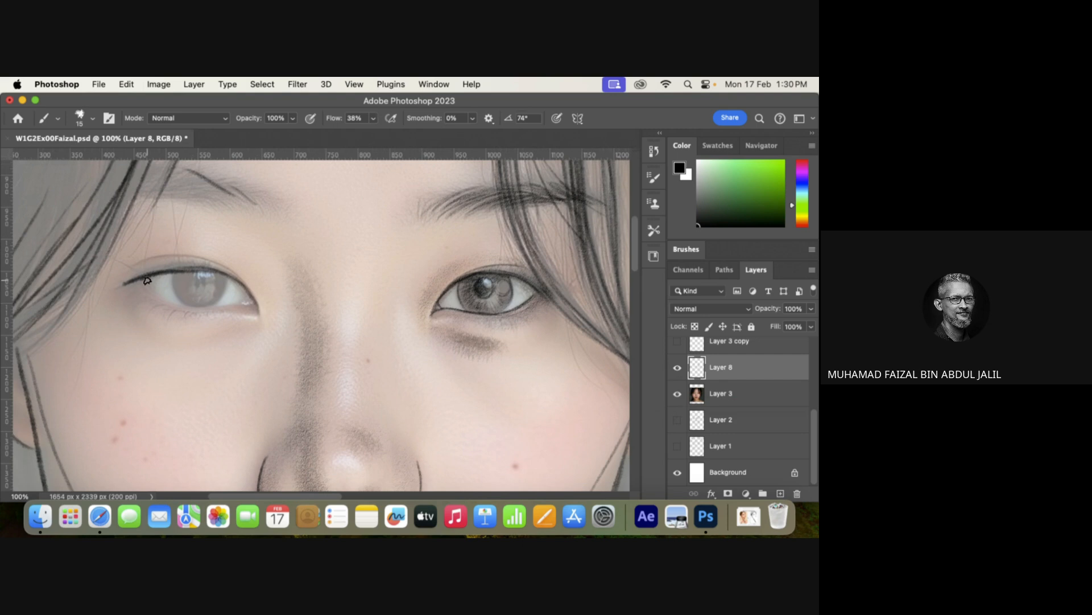
pyautogui.moveTo(147, 280)
pyautogui.mouseDown()
pyautogui.moveTo(181, 307)
pyautogui.moveTo(167, 305)
pyautogui.moveTo(242, 306)
pyautogui.mouseUp()
pyautogui.moveTo(136, 280); pyautogui.dragTo(188, 317)
pyautogui.moveTo(178, 272)
pyautogui.mouseDown()
pyautogui.moveTo(192, 295)
pyautogui.moveTo(227, 281)
pyautogui.moveTo(203, 303)
pyautogui.moveTo(204, 277)
pyautogui.moveTo(194, 286)
pyautogui.moveTo(207, 278)
pyautogui.moveTo(193, 280)
pyautogui.moveTo(202, 287)
pyautogui.mouseUp()
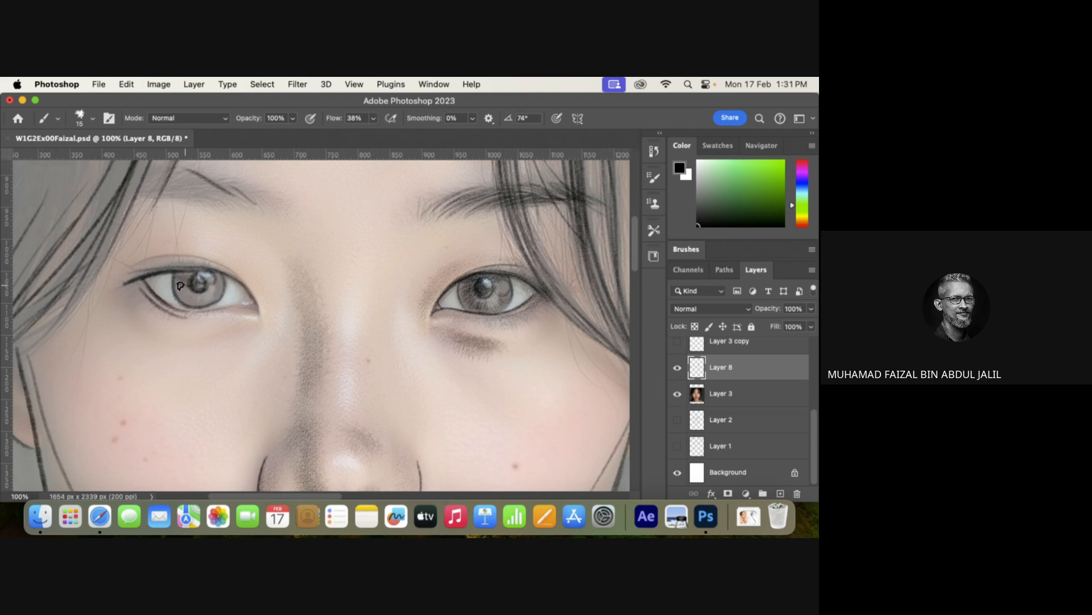
pyautogui.moveTo(180, 285)
pyautogui.mouseDown()
pyautogui.moveTo(175, 295)
pyautogui.moveTo(214, 292)
pyautogui.mouseUp()
pyautogui.moveTo(222, 307)
pyautogui.mouseDown()
pyautogui.moveTo(258, 313)
pyautogui.moveTo(245, 288)
pyautogui.moveTo(259, 316)
pyautogui.moveTo(218, 317)
pyautogui.mouseUp()
pyautogui.moveTo(203, 263)
pyautogui.mouseDown()
pyautogui.moveTo(136, 265)
pyautogui.moveTo(121, 283)
pyautogui.mouseUp()
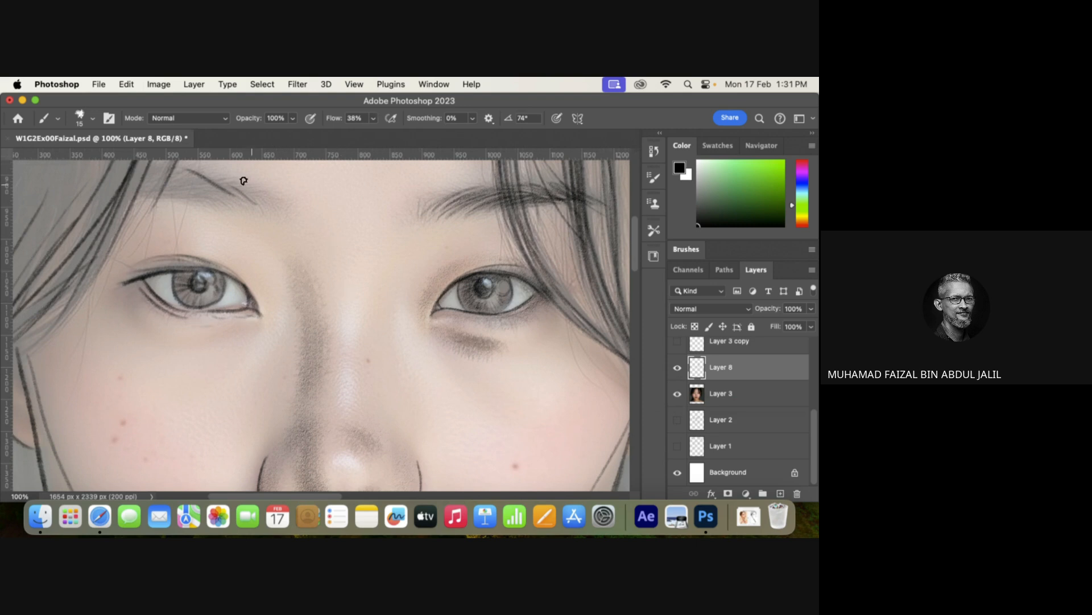
pyautogui.moveTo(244, 181); pyautogui.dragTo(283, 227)
# Outline the ear, loose strands and outer hair on the side of the first finished eye.
pyautogui.press('super+minus')
pyautogui.press('super+minus')
pyautogui.press('super+minus')
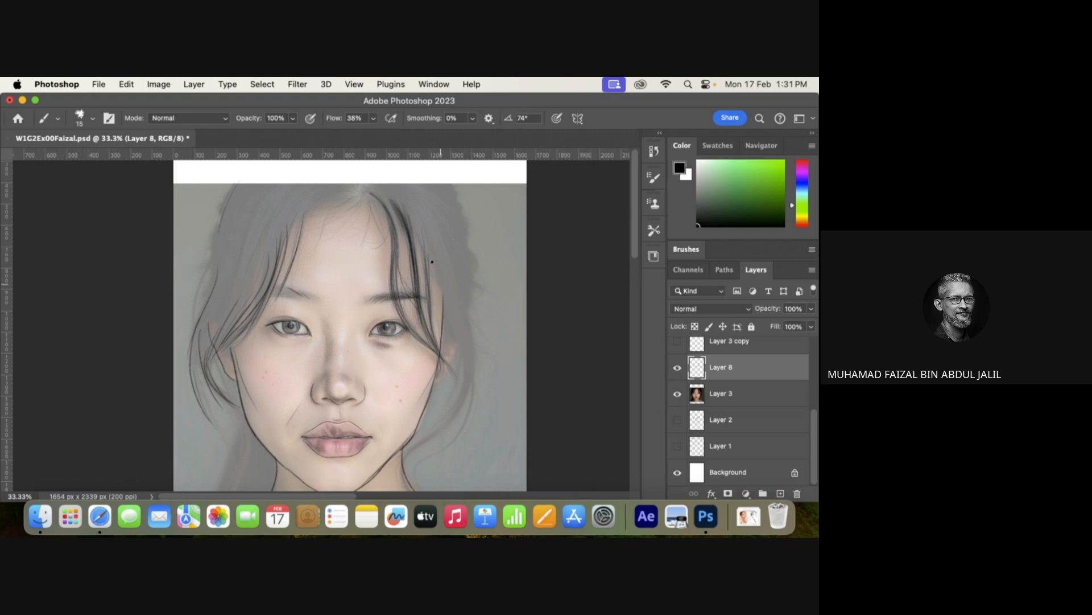
pyautogui.moveTo(415, 223)
pyautogui.mouseDown()
pyautogui.moveTo(470, 348)
pyautogui.moveTo(467, 389)
pyautogui.moveTo(398, 493)
pyautogui.mouseUp()
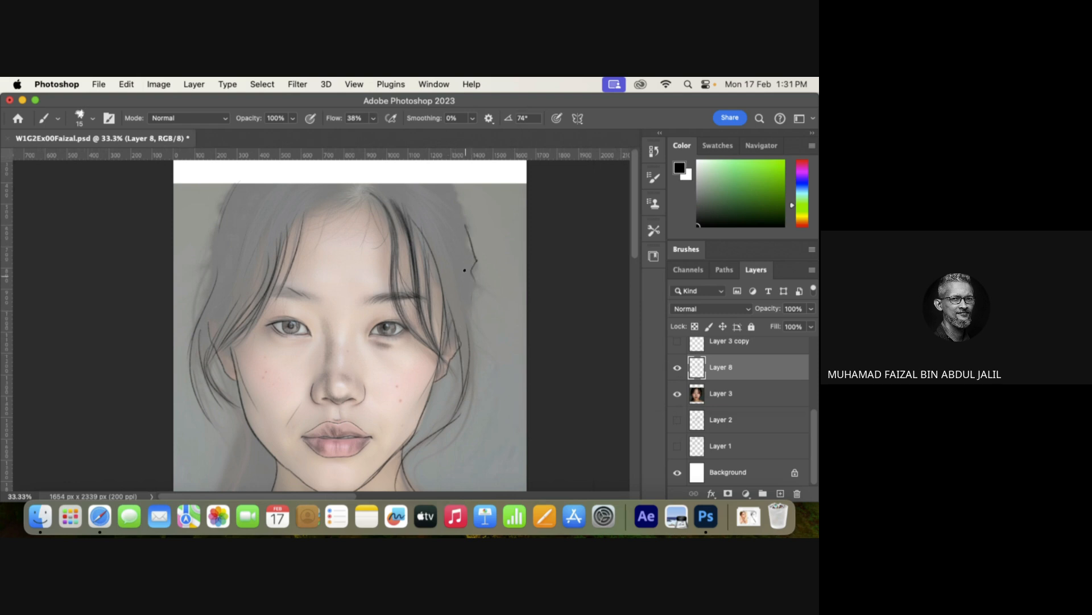
pyautogui.scroll(-3, 421, 257)
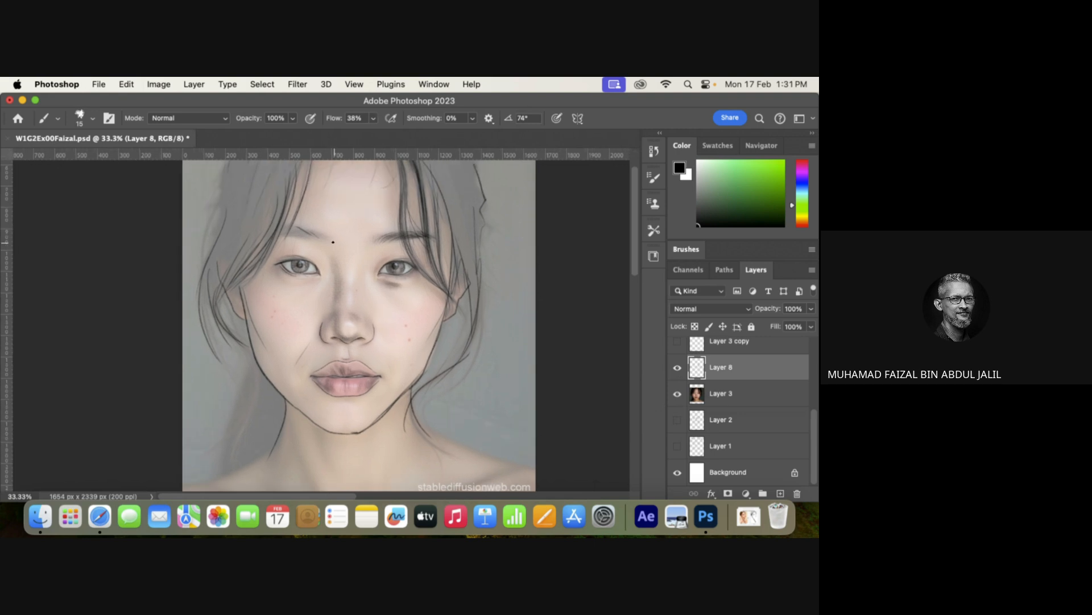
# Switch the brush to Hard Round Pressure Opacity and Flow from the General Brushes.
pyautogui.click(92, 118)
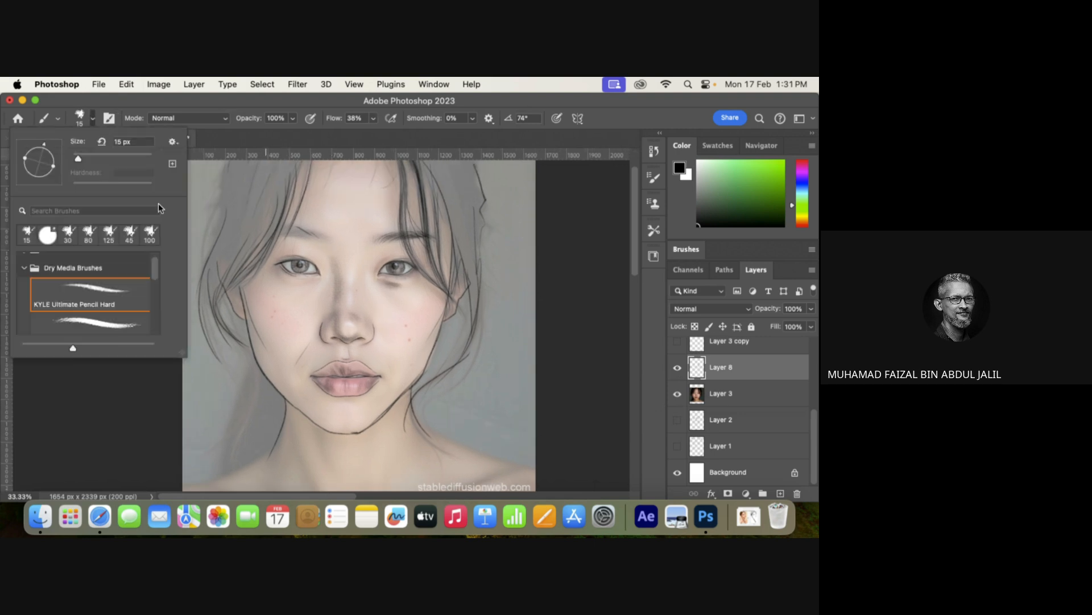
pyautogui.scroll(5, 155, 267)
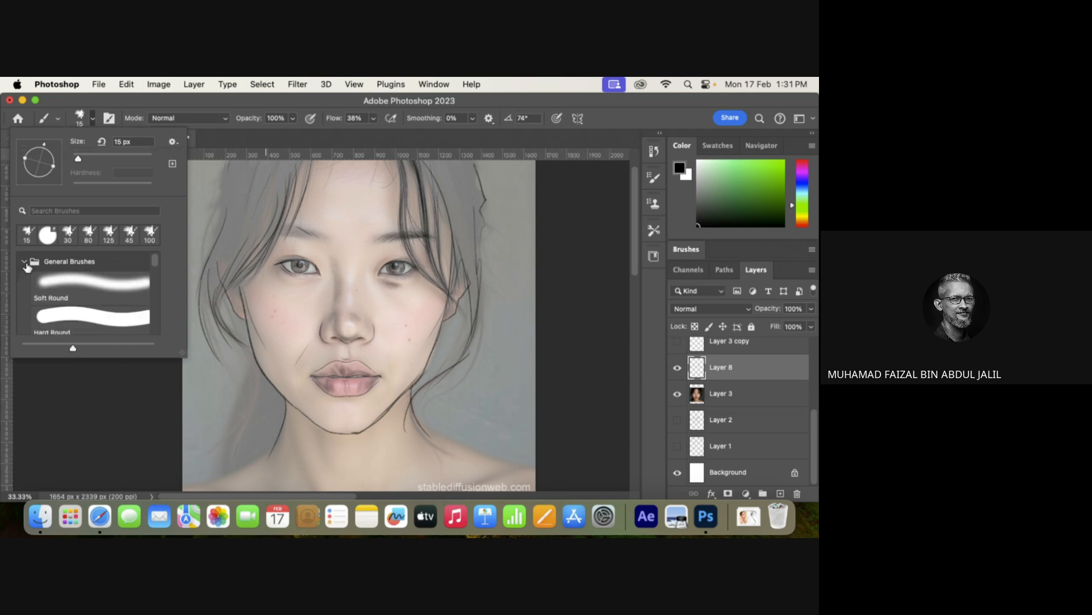
pyautogui.moveTo(155, 262); pyautogui.dragTo(154, 291)
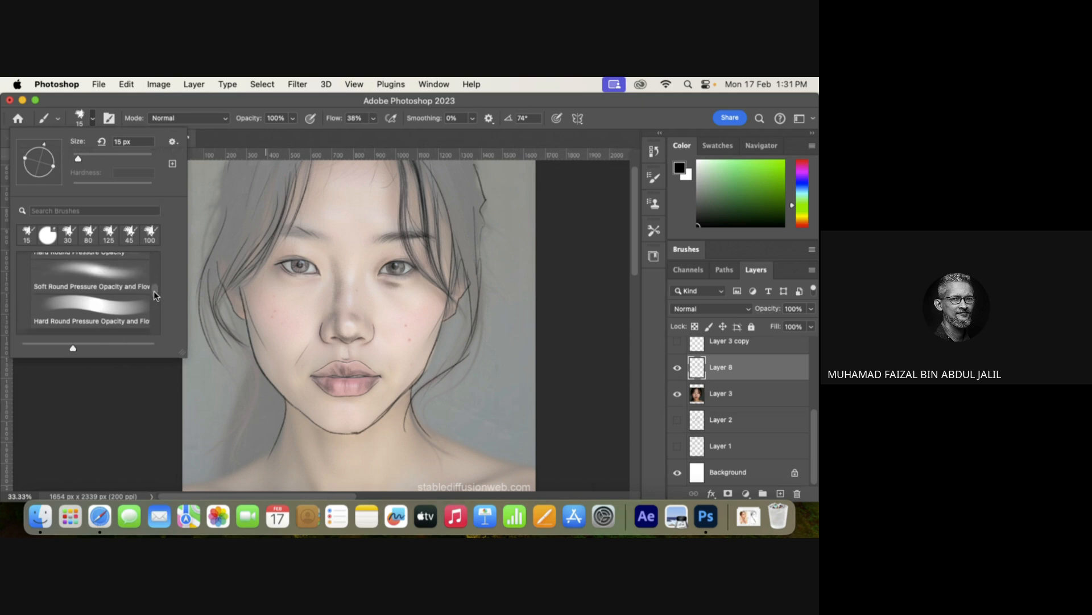
pyautogui.click(124, 315)
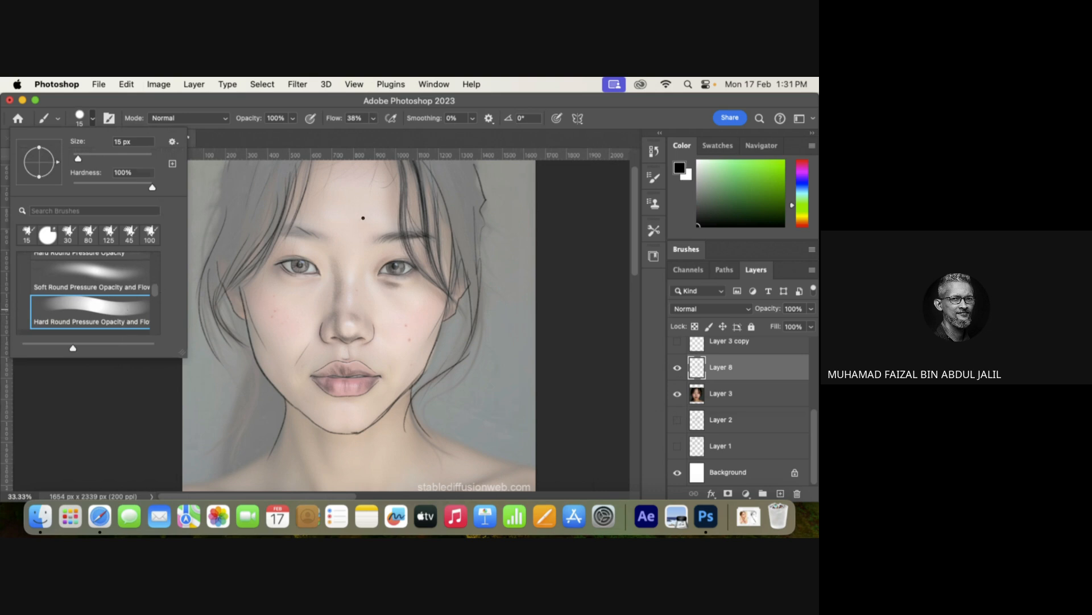
# Try broad shading strokes over the cheeks on Layer 3 with the brush enlarged to about 250 px.
pyautogui.keyDown('super'); pyautogui.click(362, 222); pyautogui.keyUp('super')
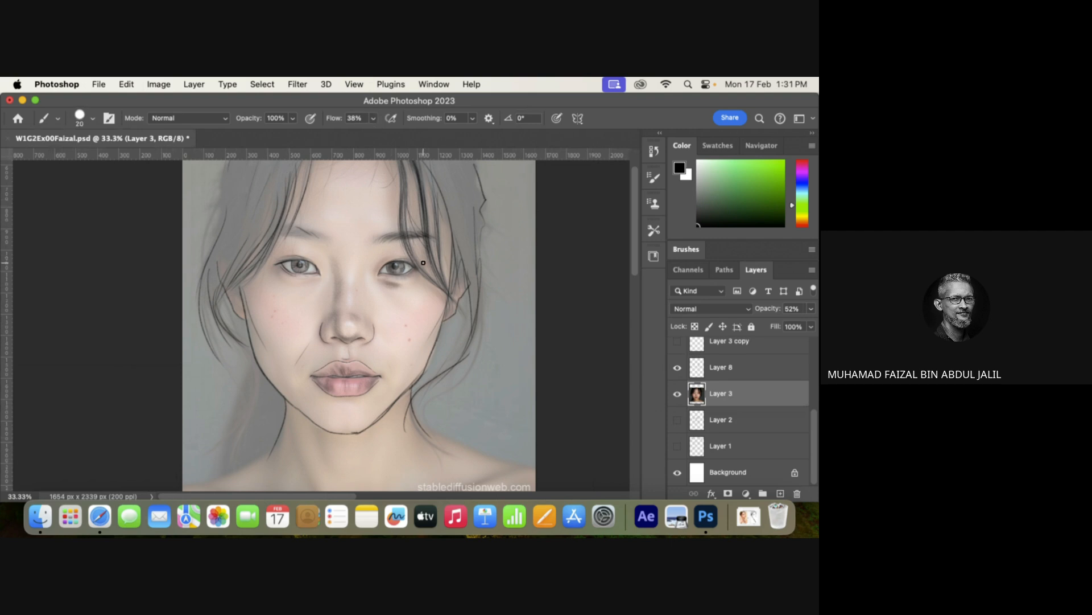
pyautogui.press(']')
pyautogui.press(']')
pyautogui.press(']')
pyautogui.press(']')
pyautogui.press(']')
pyautogui.press(']')
pyautogui.press(']')
pyautogui.press(']')
pyautogui.press(']')
pyautogui.press(']')
pyautogui.moveTo(426, 301); pyautogui.dragTo(394, 349)
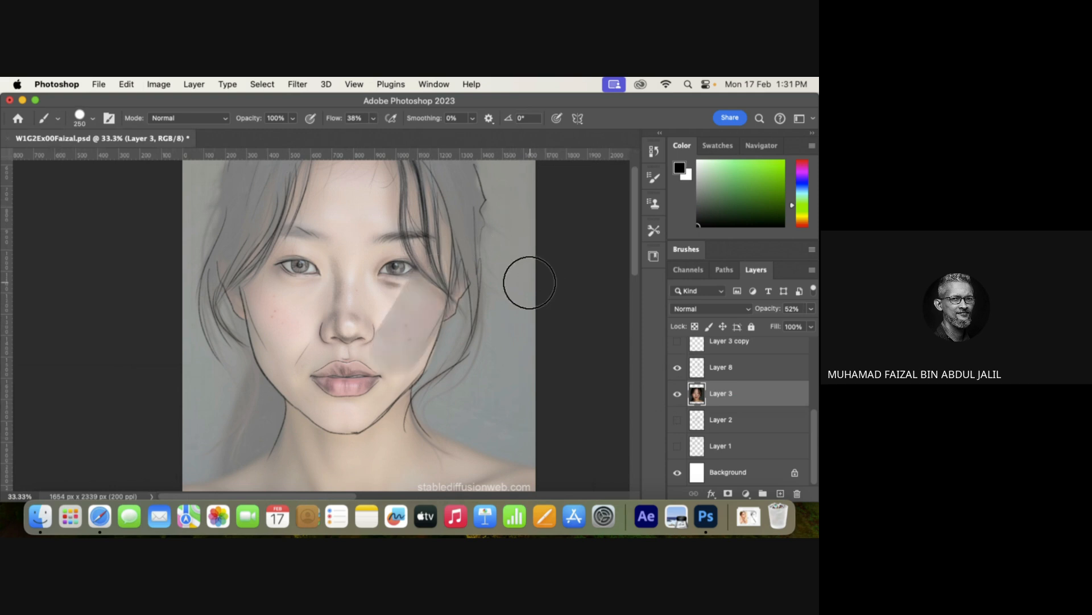
pyautogui.press('super+z')
pyautogui.moveTo(313, 310)
pyautogui.mouseDown()
pyautogui.moveTo(276, 291)
pyautogui.moveTo(285, 382)
pyautogui.mouseUp()
pyautogui.press('super+z')
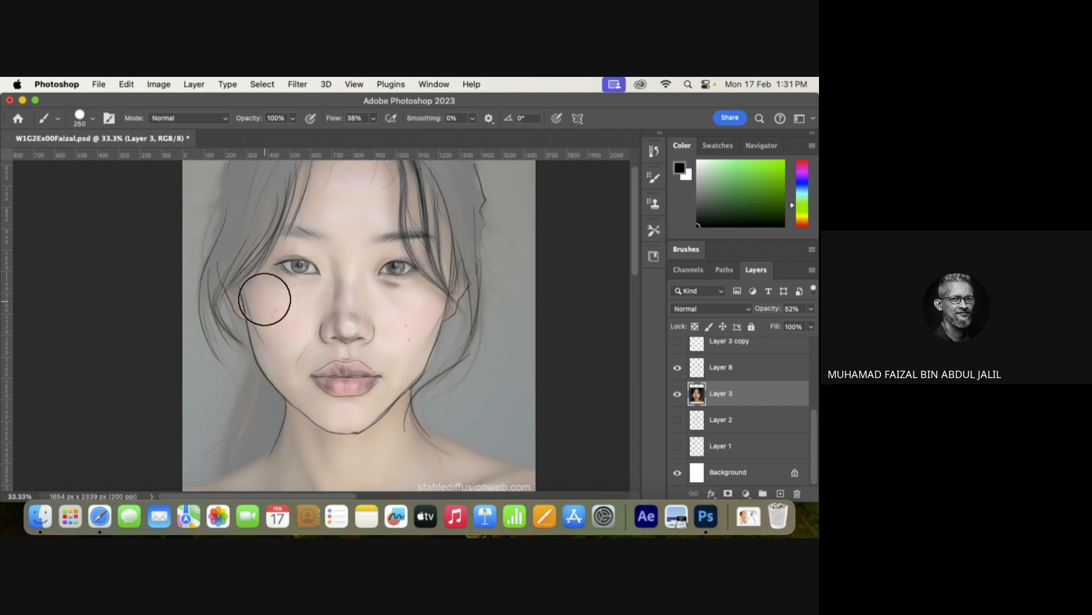
pyautogui.moveTo(264, 298); pyautogui.dragTo(280, 342)
pyautogui.press('super+z')
# Lower the brush flow to 4% and make Layer 8 the active layer.
pyautogui.click(374, 118)
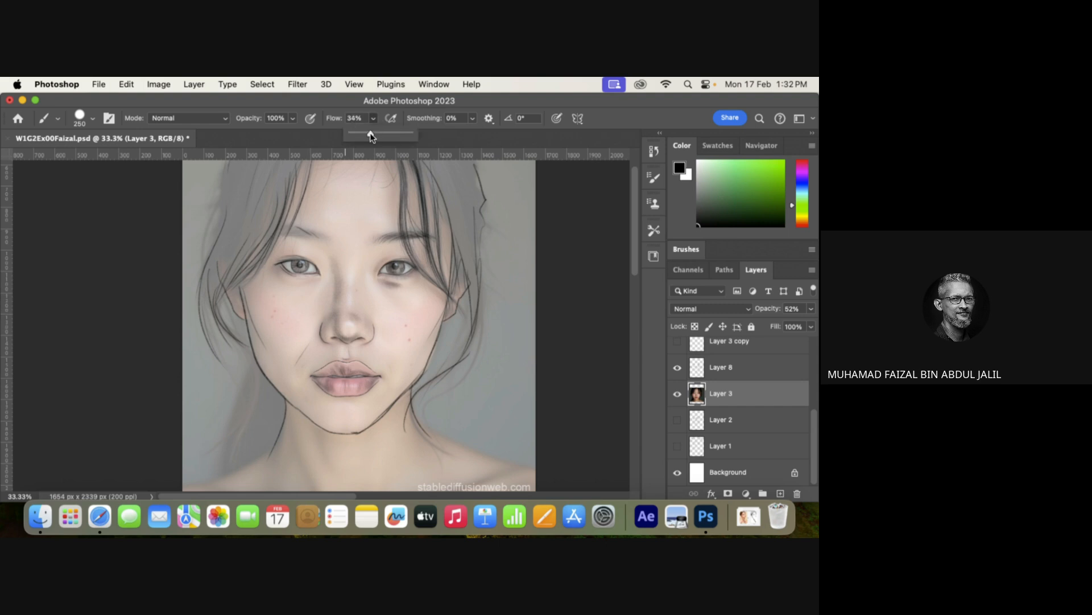
pyautogui.moveTo(371, 137); pyautogui.dragTo(355, 136)
pyautogui.click(730, 367)
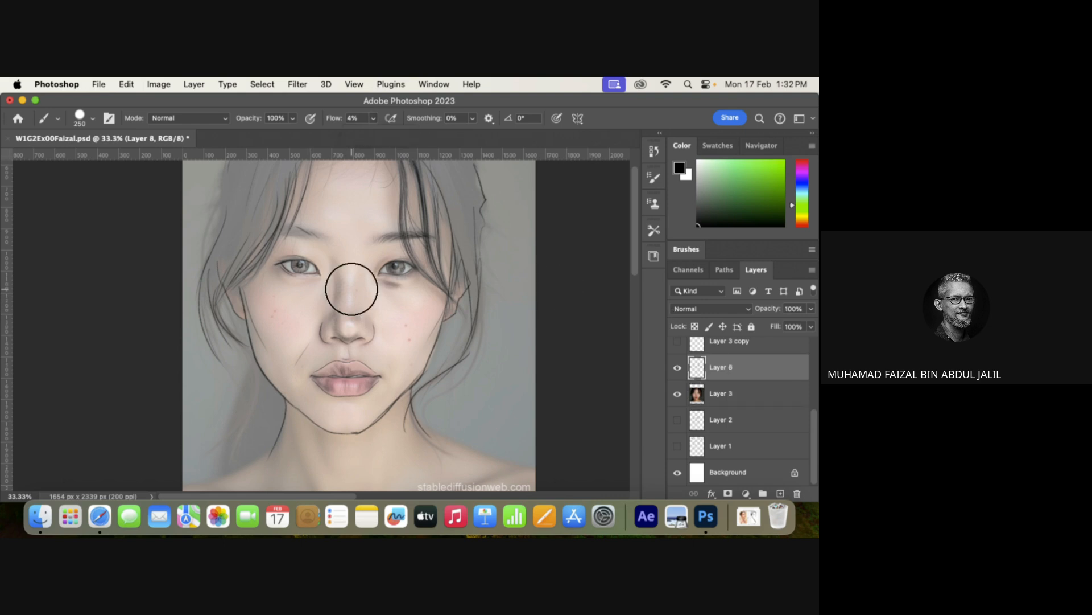
# Shade the nose and the contours of the face softly, using brush sizes between 80 and 150 px.
pyautogui.press('[')
pyautogui.press('[')
pyautogui.press('[')
pyautogui.press('[')
pyautogui.press('[')
pyautogui.press('[')
pyautogui.press('[')
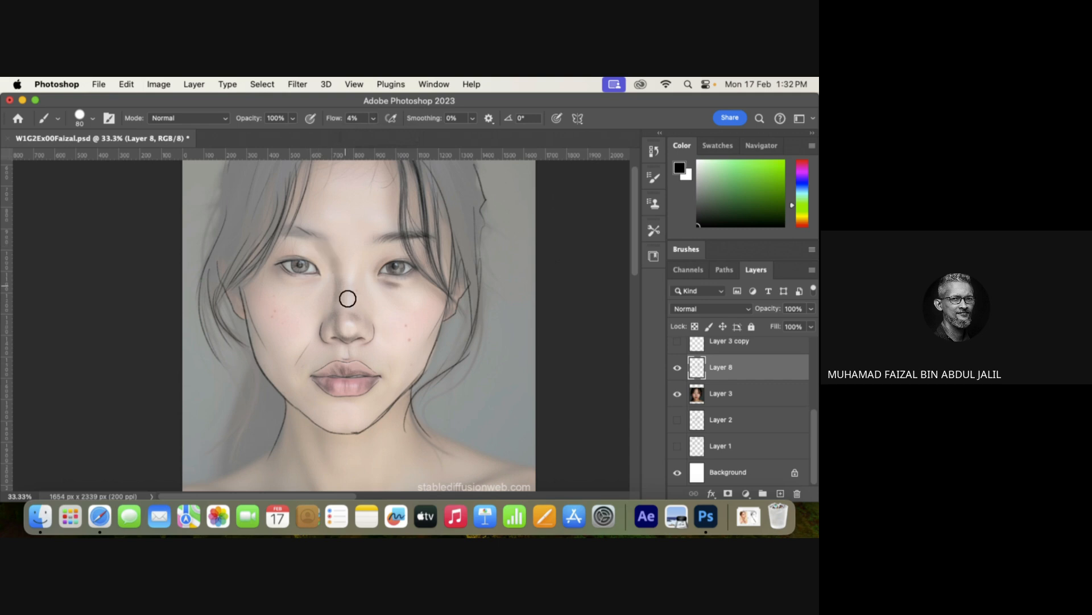
pyautogui.press(']')
pyautogui.press(']')
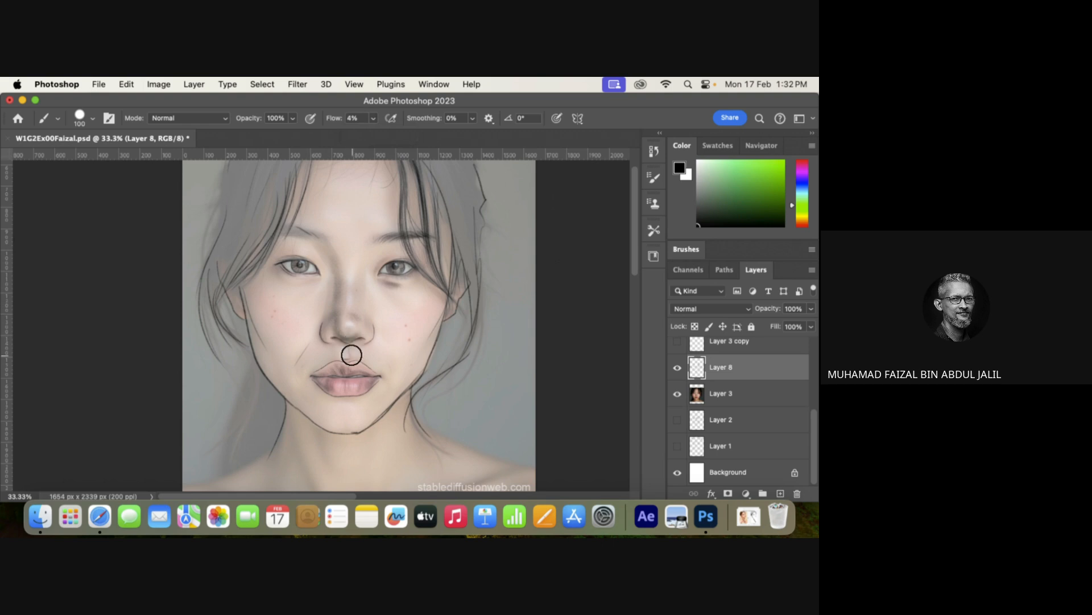
pyautogui.press(']')
pyautogui.press(']')
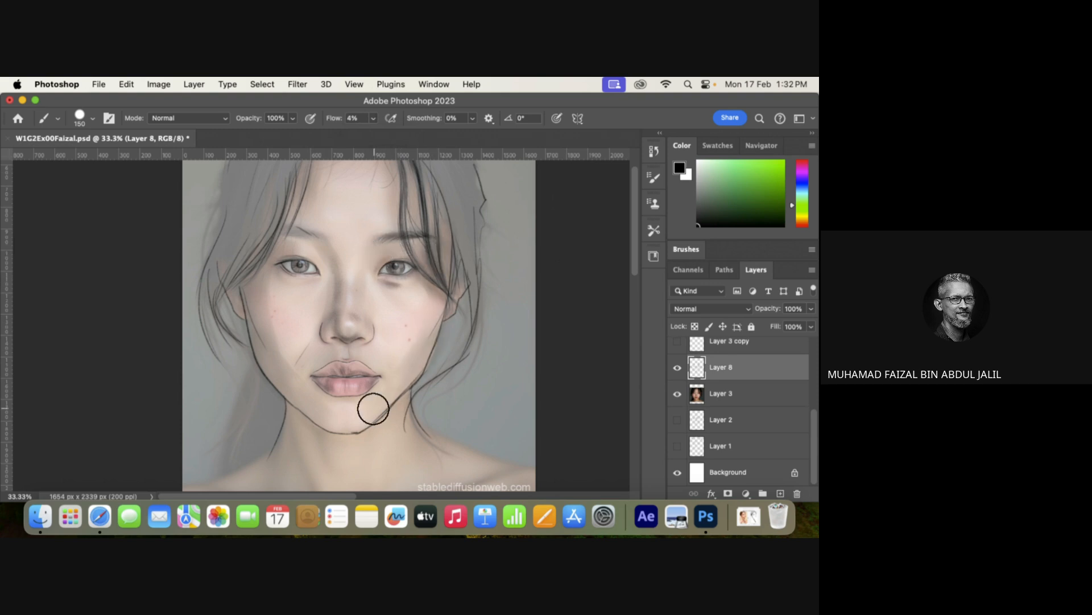
# Shade the lips with soft strokes using a smaller brush.
pyautogui.press('[')
pyautogui.press('[')
pyautogui.press('[')
pyautogui.press('[')
pyautogui.press('[')
pyautogui.moveTo(323, 383)
pyautogui.mouseDown()
pyautogui.moveTo(367, 377)
pyautogui.moveTo(339, 391)
pyautogui.moveTo(365, 392)
pyautogui.mouseUp()
# Shade the side of the face and the neck below the chin with a 90 px brush.
pyautogui.press(']')
pyautogui.press(']')
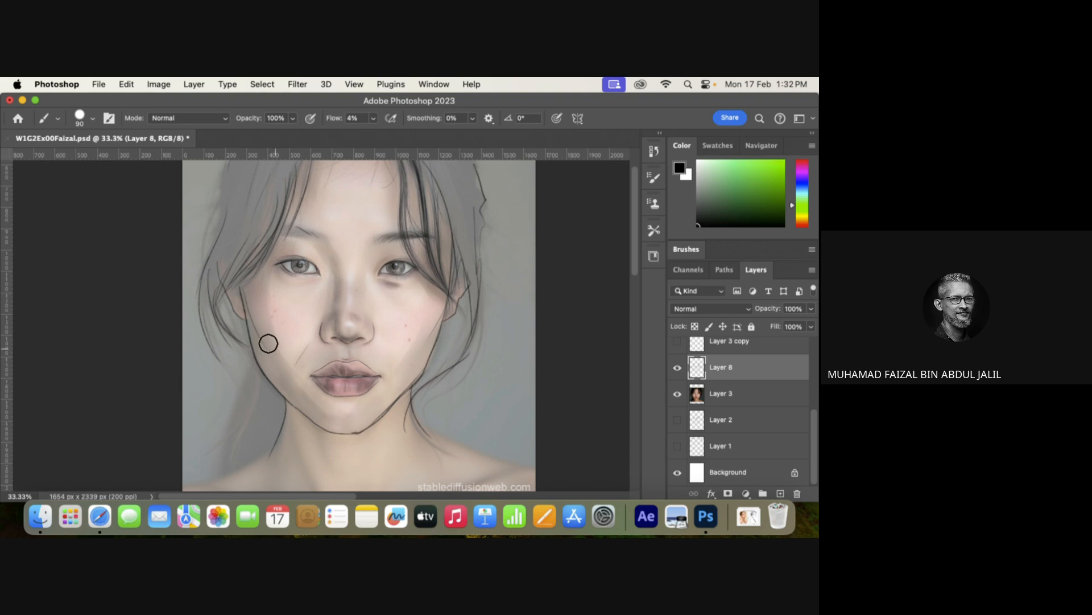
pyautogui.moveTo(311, 408); pyautogui.dragTo(345, 483)
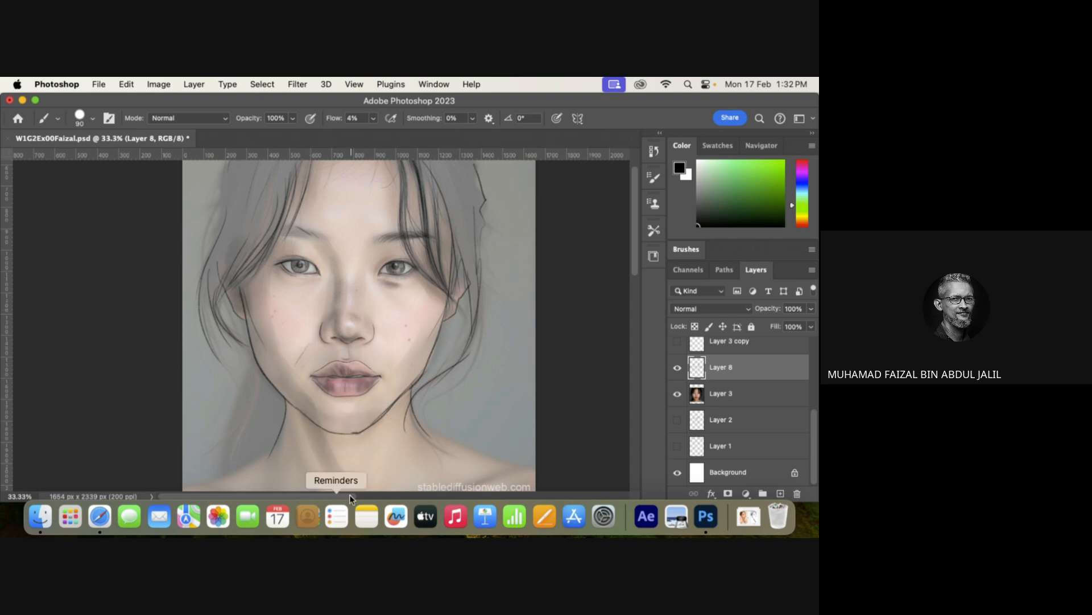
# Shade softly around the eyes and upper cheeks, reducing the brush to 80 px.
pyautogui.press(']')
pyautogui.press(']')
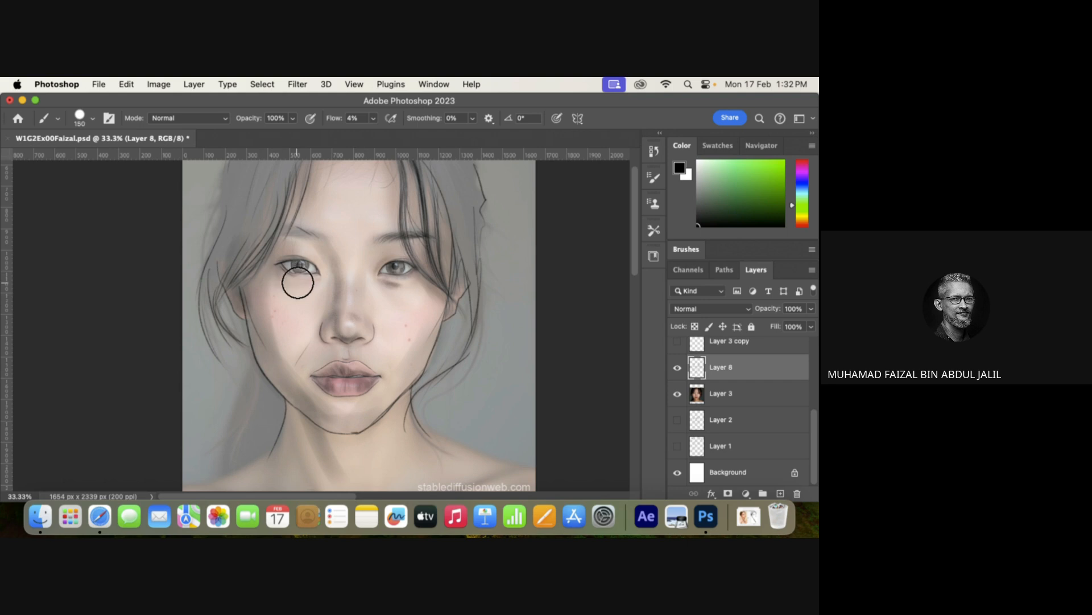
pyautogui.press('[')
pyautogui.press('[')
pyautogui.press('[')
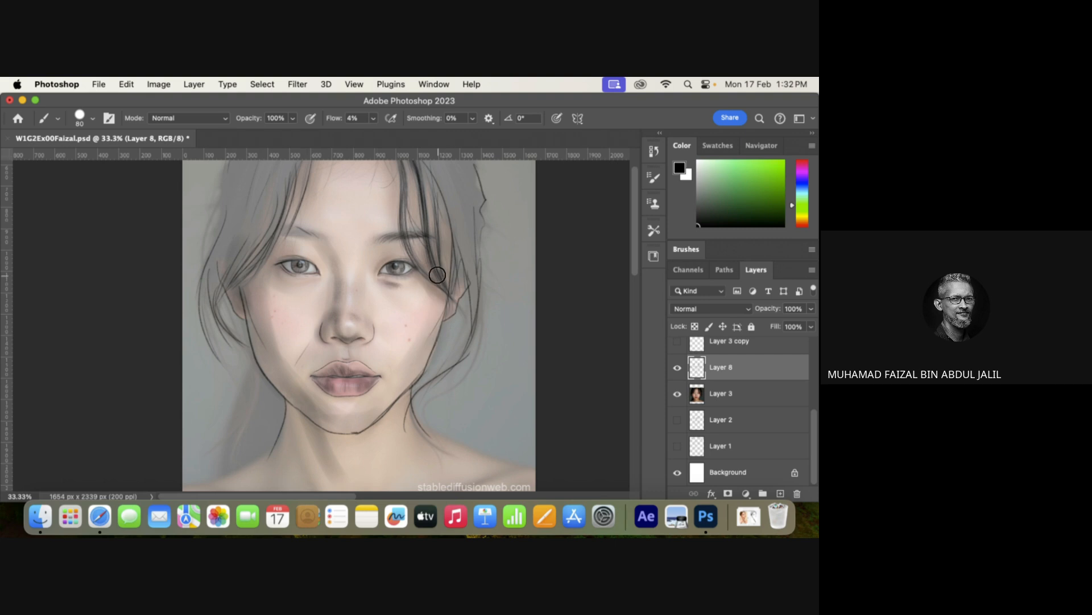
# Shade the hair strands on both sides of the forehead, enlarging the brush to 100 px.
pyautogui.scroll(3, 453, 239)
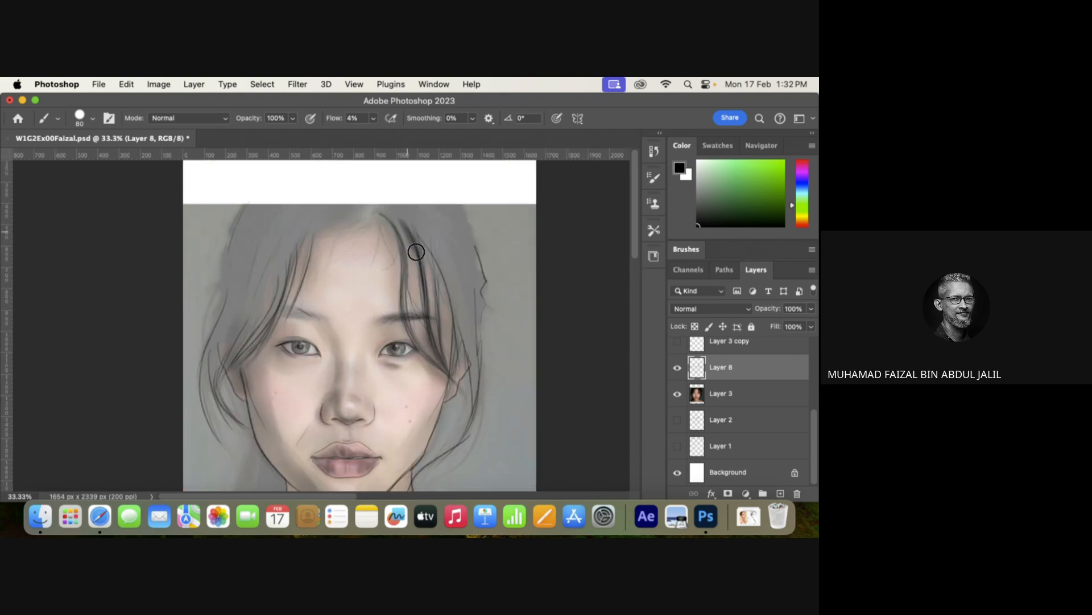
pyautogui.press(']')
pyautogui.press(']')
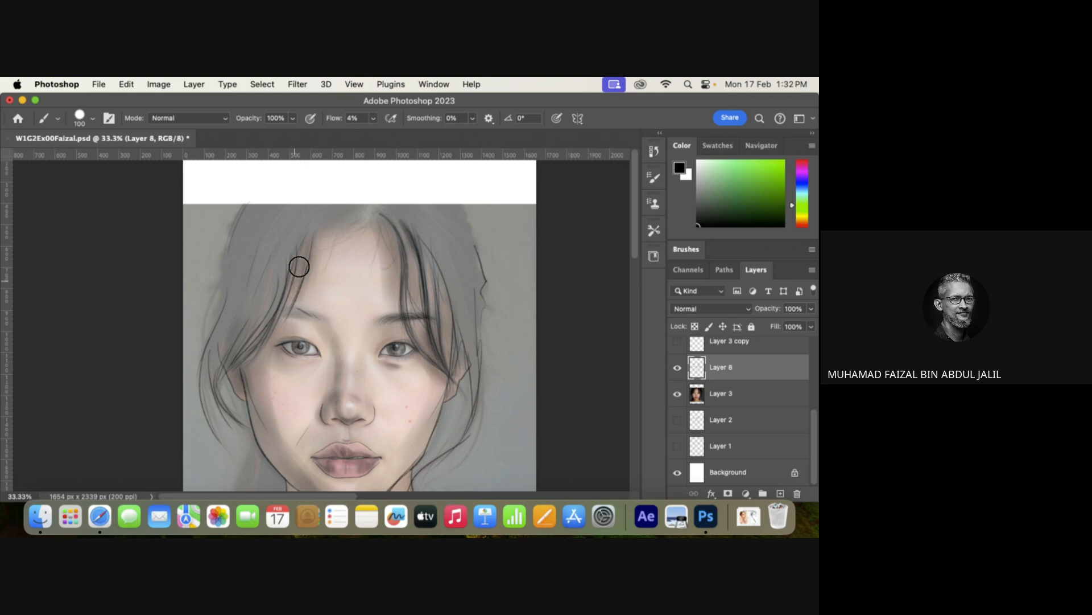
# Hide the reference photo on Layer 3 and brush soft grey strokes on the blank area beside the hair.
pyautogui.click(678, 393)
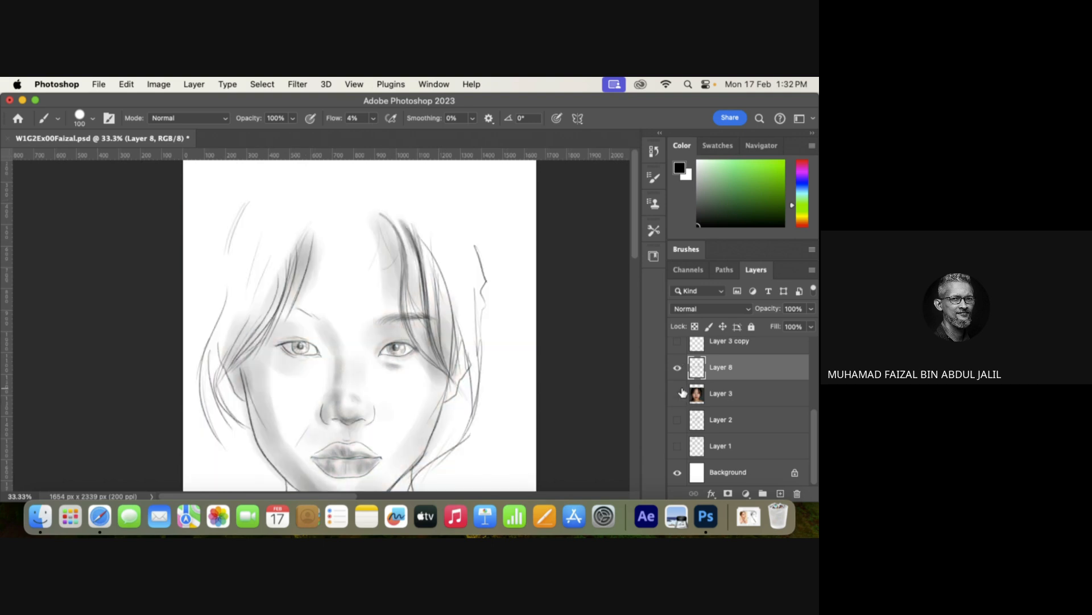
pyautogui.press('super+minus')
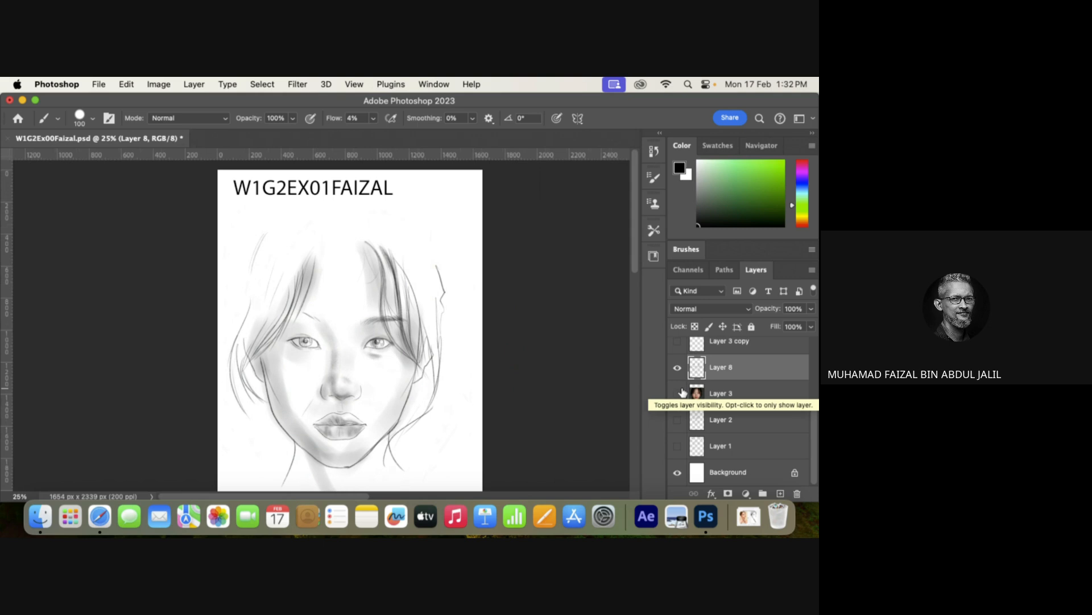
pyautogui.moveTo(419, 240)
pyautogui.mouseDown()
pyautogui.moveTo(458, 185)
pyautogui.moveTo(444, 245)
pyautogui.moveTo(455, 288)
pyautogui.moveTo(429, 383)
pyautogui.moveTo(449, 364)
pyautogui.moveTo(459, 399)
pyautogui.mouseUp()
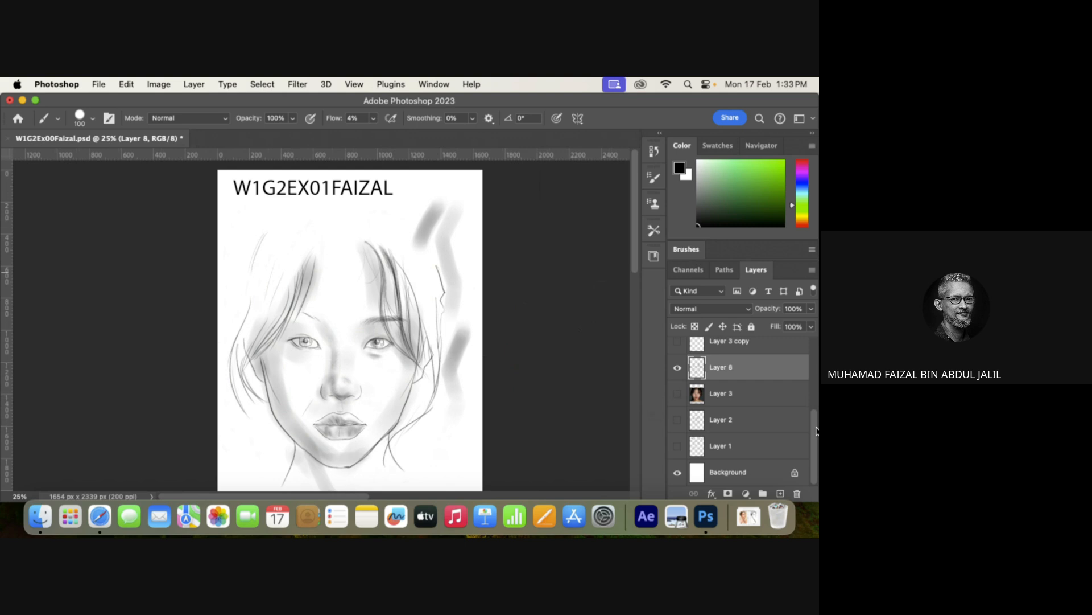
# Make Layer 5 with the shaded portrait and Layer 3 copy with the small reference photo visible.
pyautogui.scroll(4, 784, 383)
pyautogui.click(677, 377)
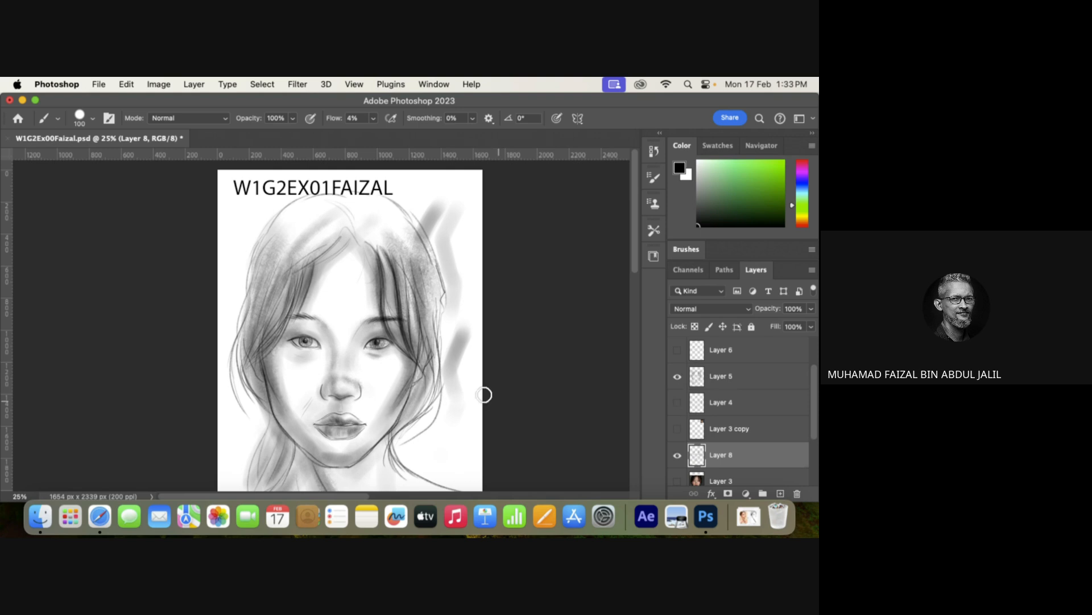
pyautogui.moveTo(482, 392); pyautogui.dragTo(449, 331)
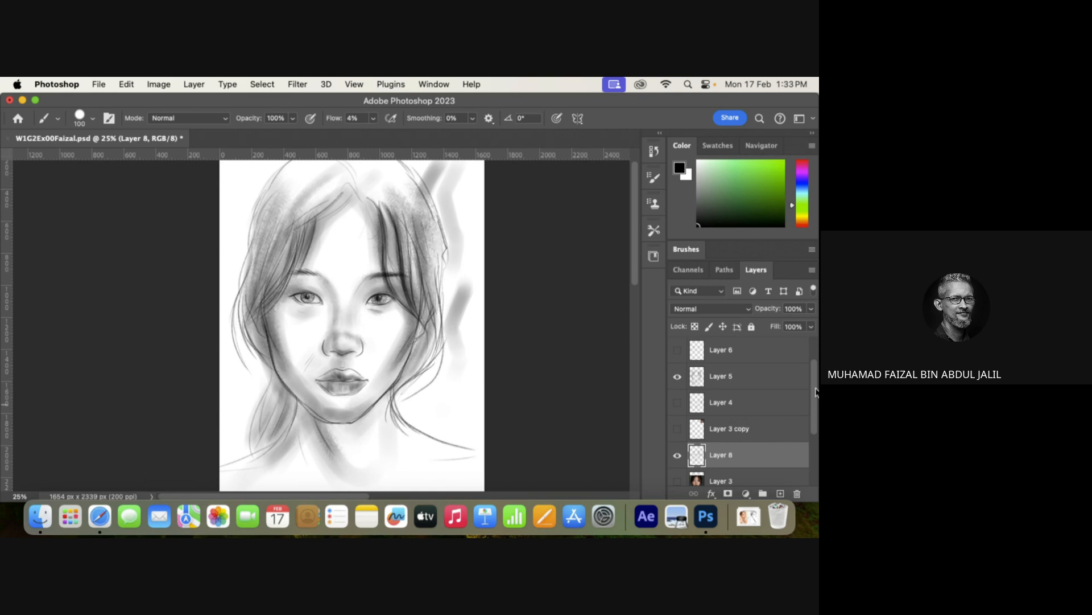
pyautogui.scroll(1, 789, 401)
pyautogui.click(678, 453)
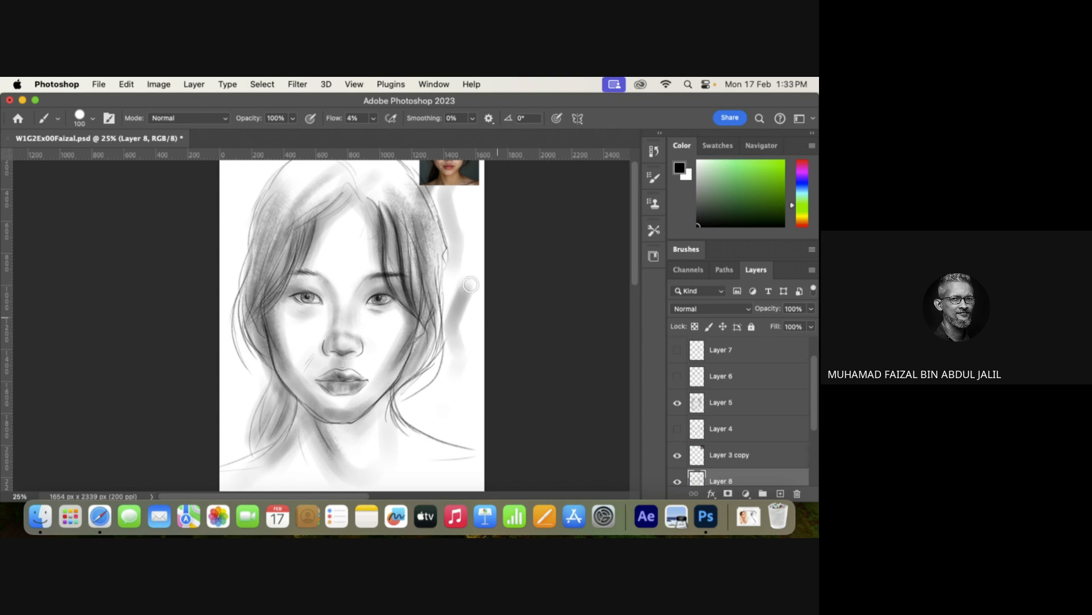
pyautogui.moveTo(441, 252)
pyautogui.mouseDown()
pyautogui.moveTo(436, 284)
pyautogui.moveTo(433, 262)
pyautogui.mouseUp()
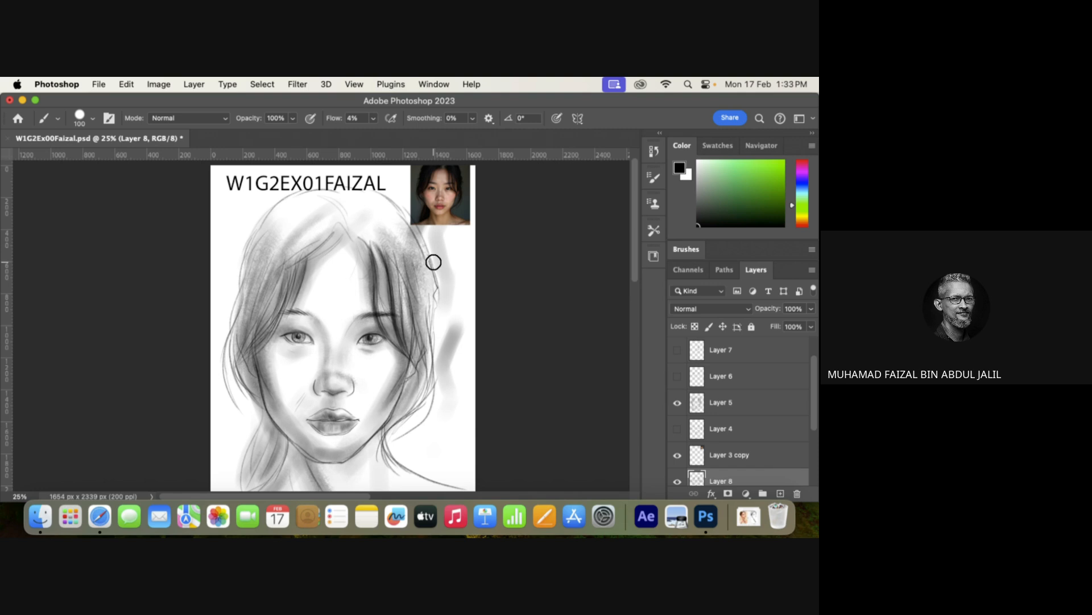
# Select Layer 7 and make Layer 7 and Layer 6 visible over the portrait.
pyautogui.click(705, 350)
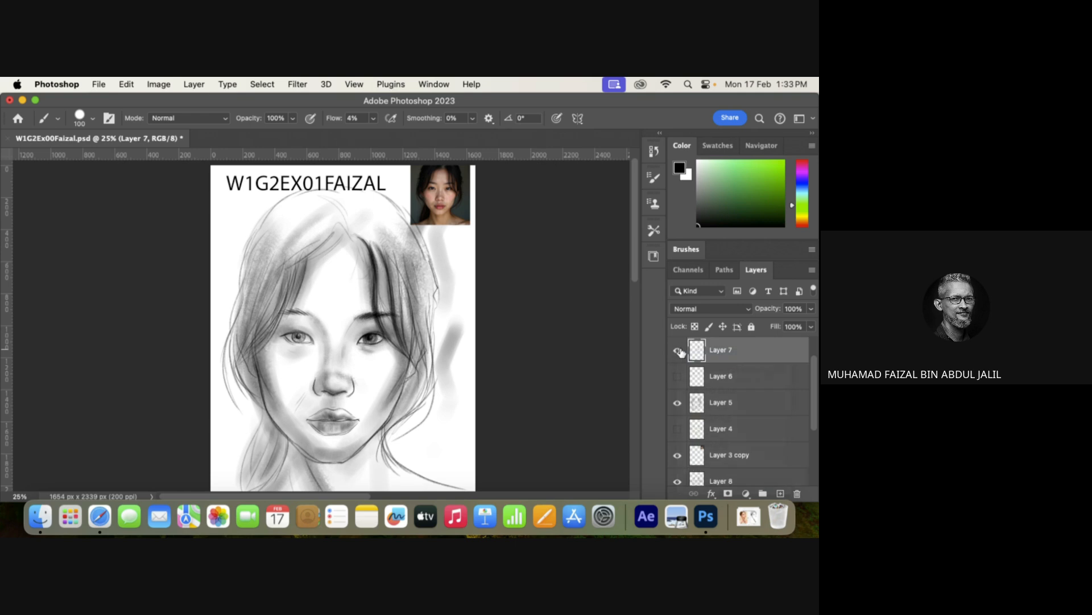
pyautogui.click(679, 350)
pyautogui.click(678, 376)
pyautogui.click(678, 377)
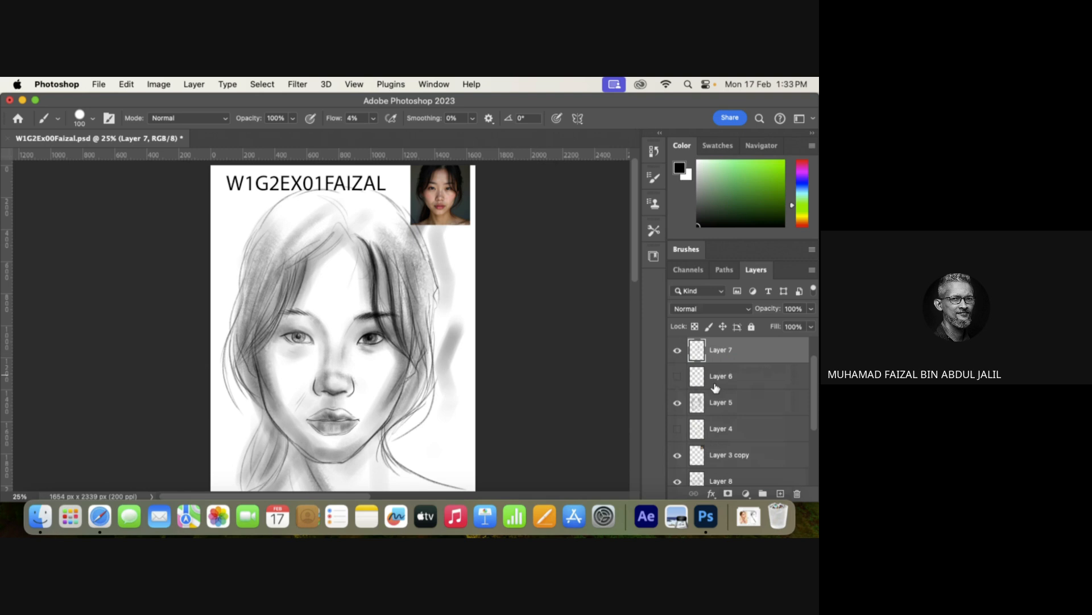
pyautogui.click(678, 377)
# Show Layer 2 briefly to check its rough construction sketch, and hide it again.
pyautogui.scroll(-3, 807, 415)
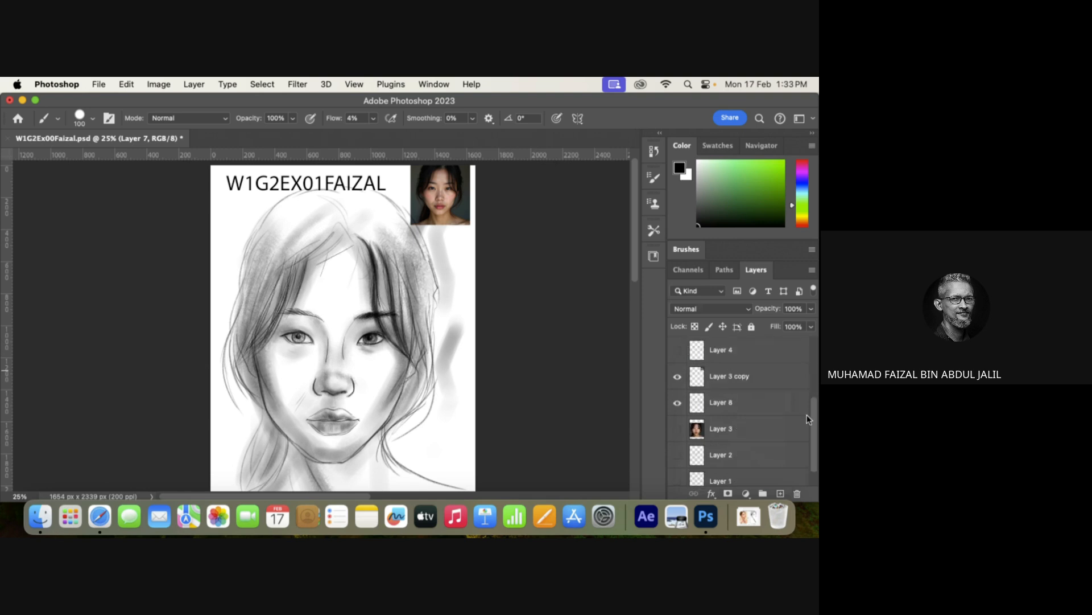
pyautogui.scroll(-1, 807, 414)
pyautogui.click(678, 430)
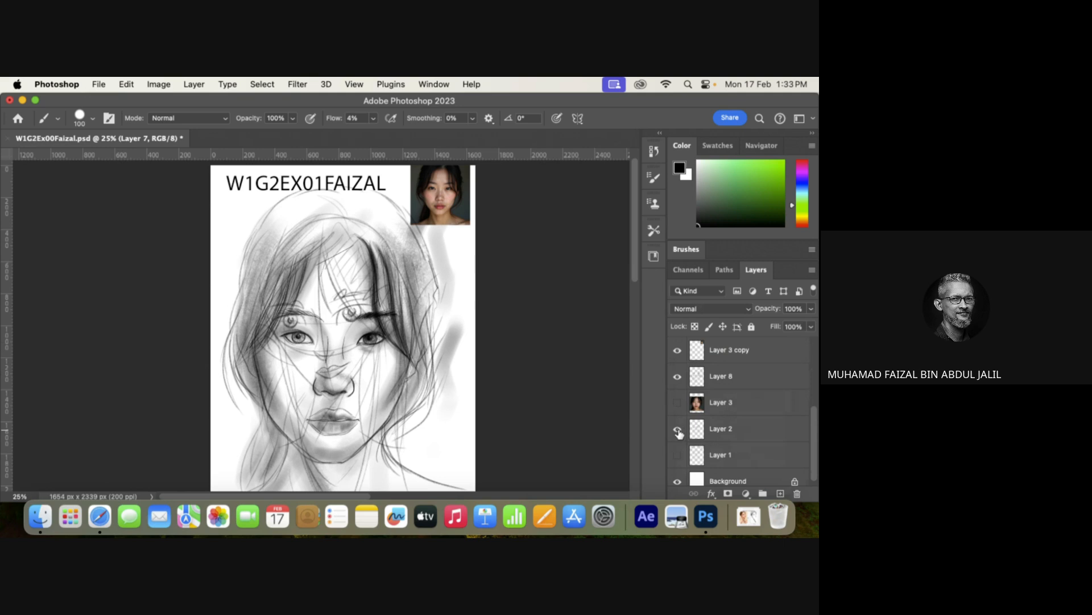
pyautogui.click(678, 430)
pyautogui.click(677, 430)
pyautogui.click(678, 430)
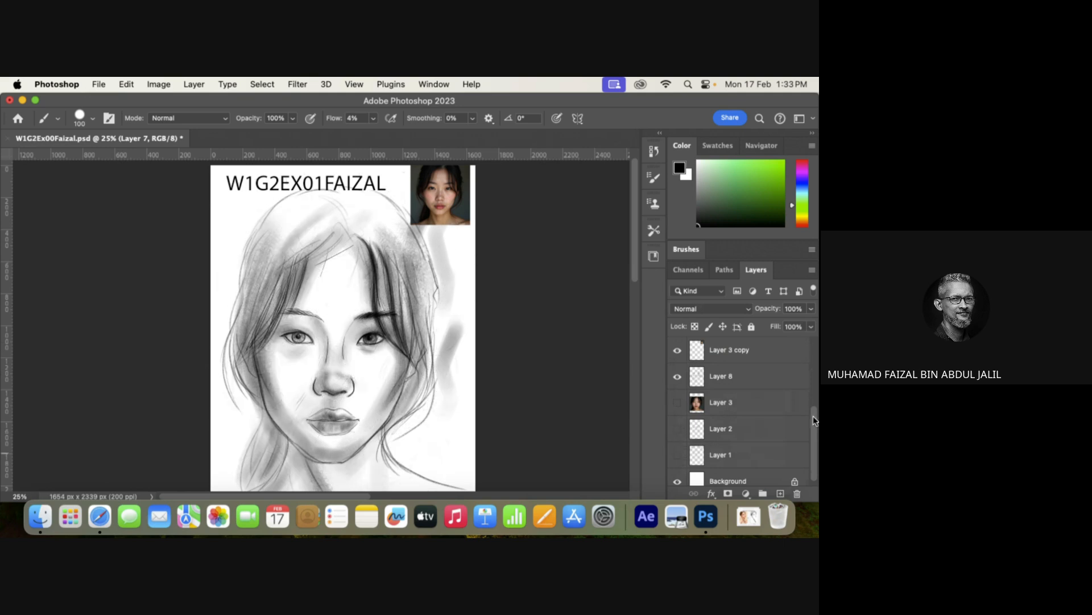
pyautogui.scroll(5, 814, 421)
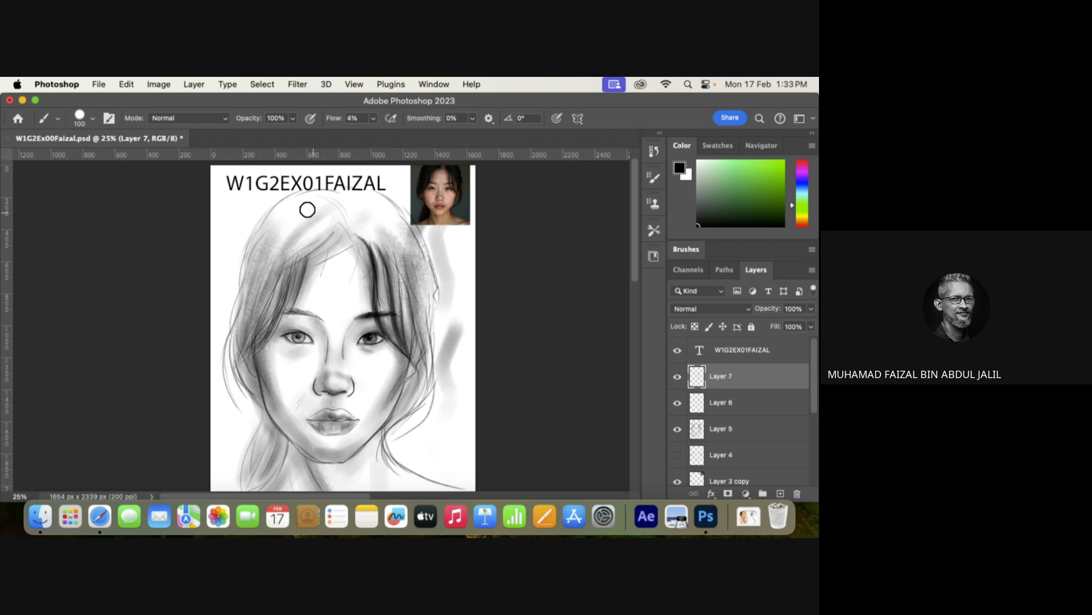
pyautogui.press('space')
pyautogui.moveTo(307, 195); pyautogui.dragTo(307, 215)
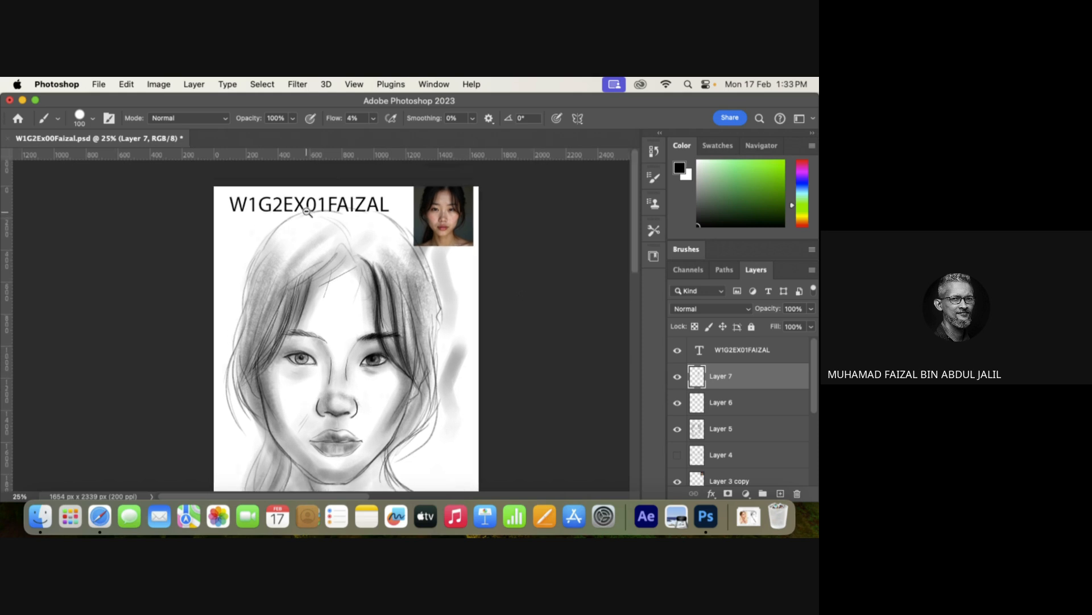
pyautogui.scroll(-1, 307, 215)
pyautogui.keyDown('super'); pyautogui.click(291, 208); pyautogui.keyUp('super')
pyautogui.keyDown('super'); pyautogui.click(291, 210); pyautogui.keyUp('super')
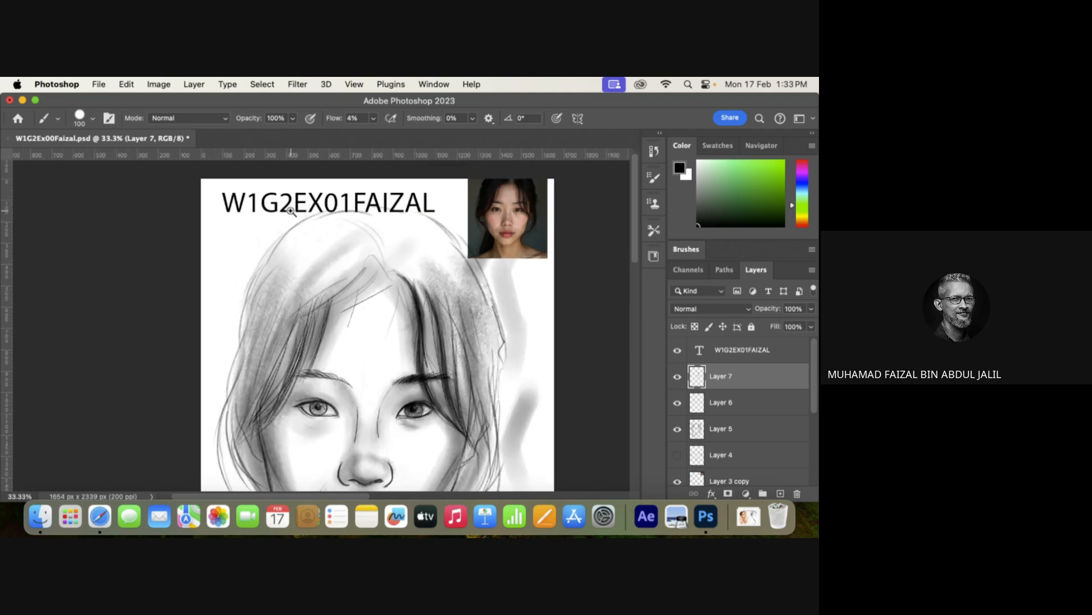
# Change the code at the start of the canvas title text to W2G4EX02 and commit the edit.
pyautogui.moveTo(288, 208)
pyautogui.mouseDown()
pyautogui.moveTo(301, 224)
pyautogui.moveTo(267, 227)
pyautogui.moveTo(300, 223)
pyautogui.mouseUp()
pyautogui.press('t')
pyautogui.click(277, 227)
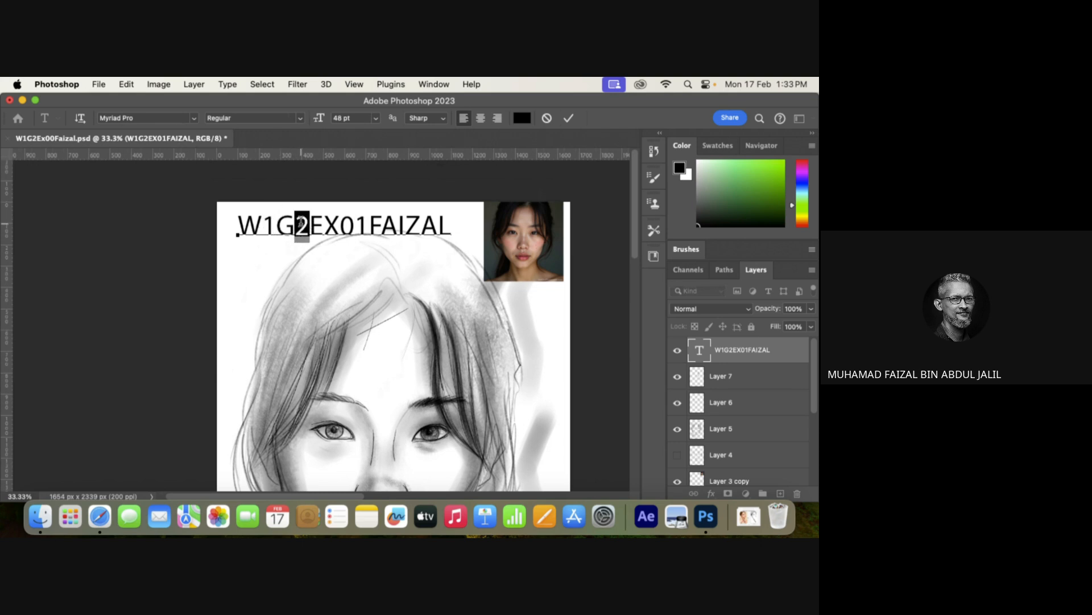
pyautogui.write('4')
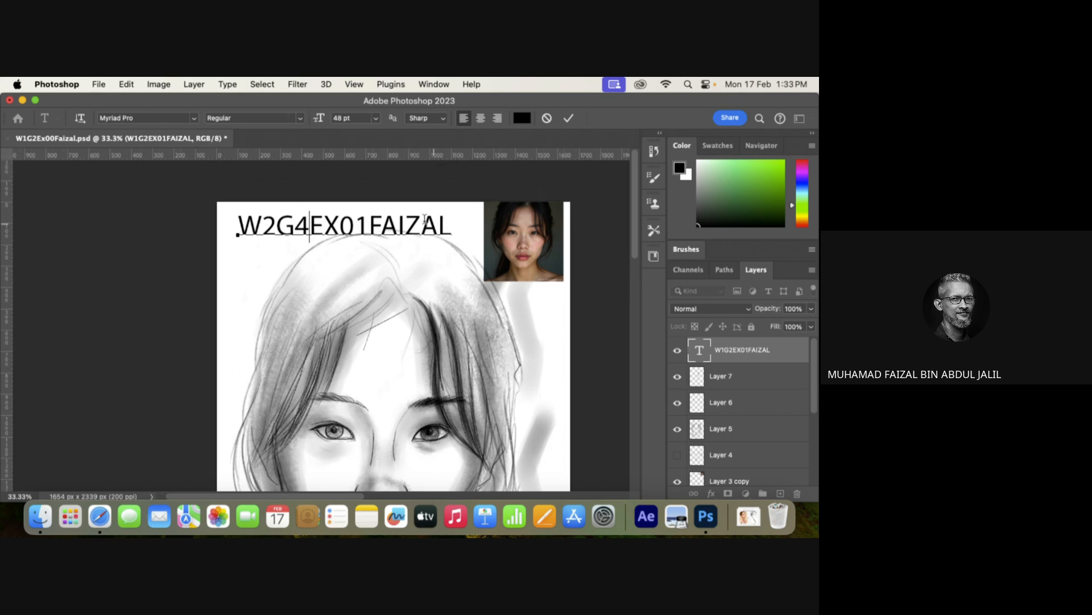
pyautogui.moveTo(368, 226); pyautogui.dragTo(356, 225)
pyautogui.write('2')
pyautogui.click(569, 118)
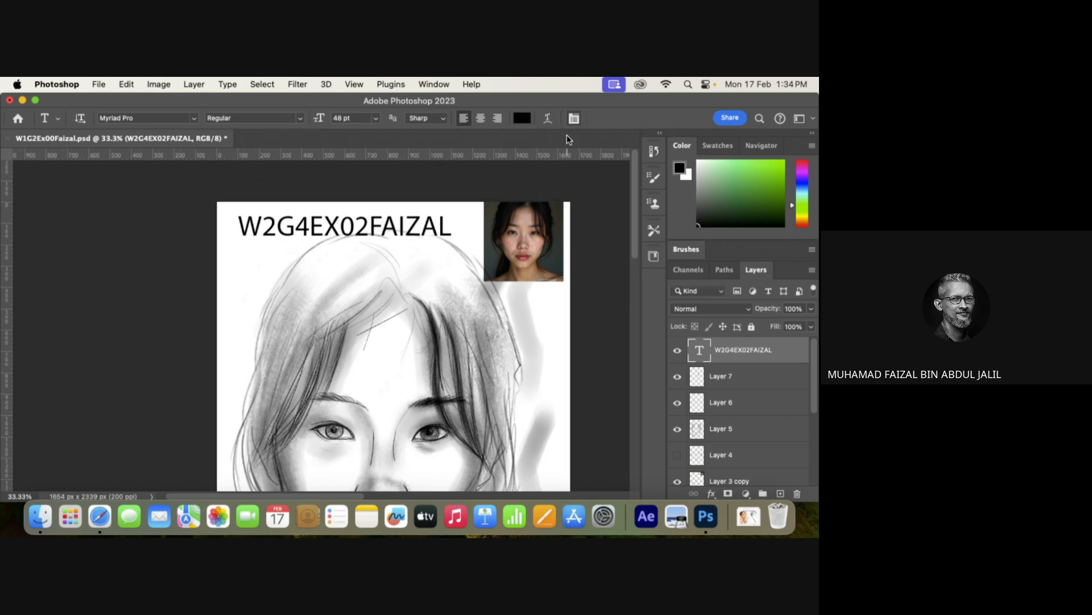
pyautogui.press('super+minus')
pyautogui.moveTo(466, 399); pyautogui.dragTo(452, 304)
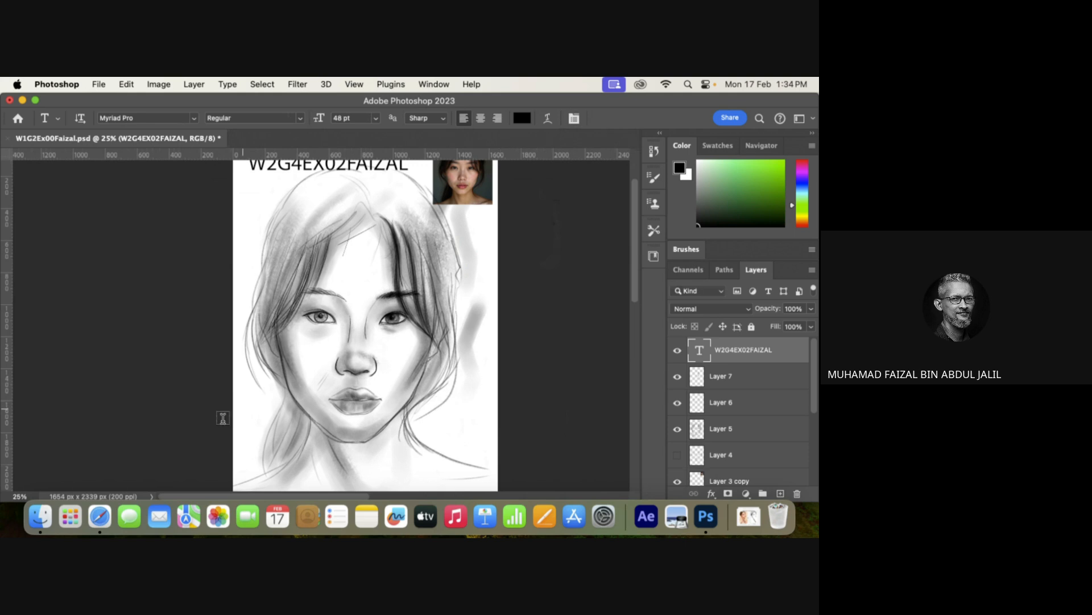
# Switch to Safari and search Google for "wacom tablet price" in a new tab.
pyautogui.click(100, 516)
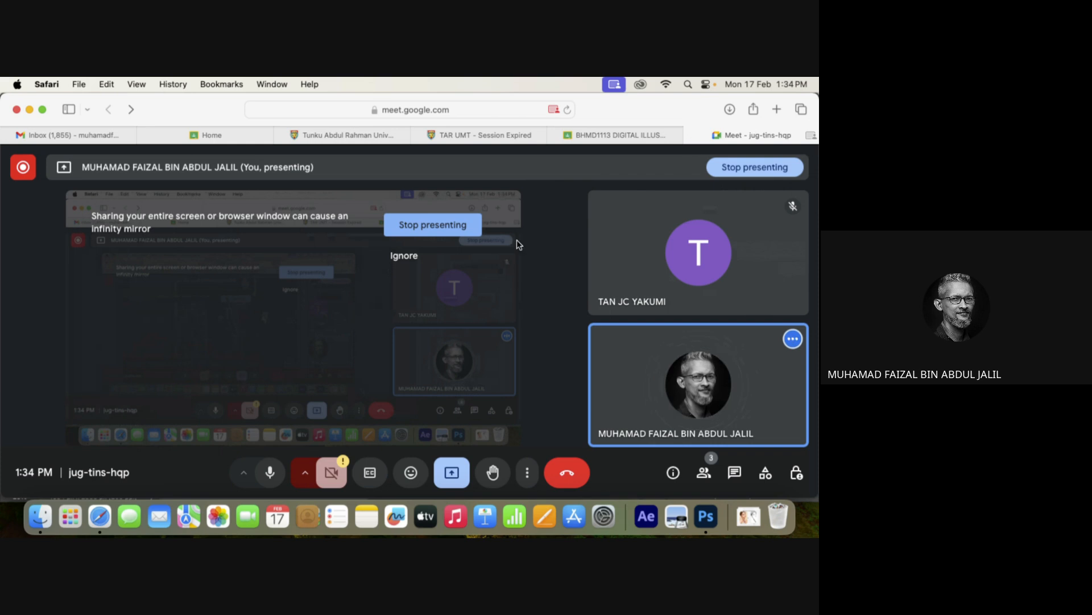
pyautogui.press('super+t')
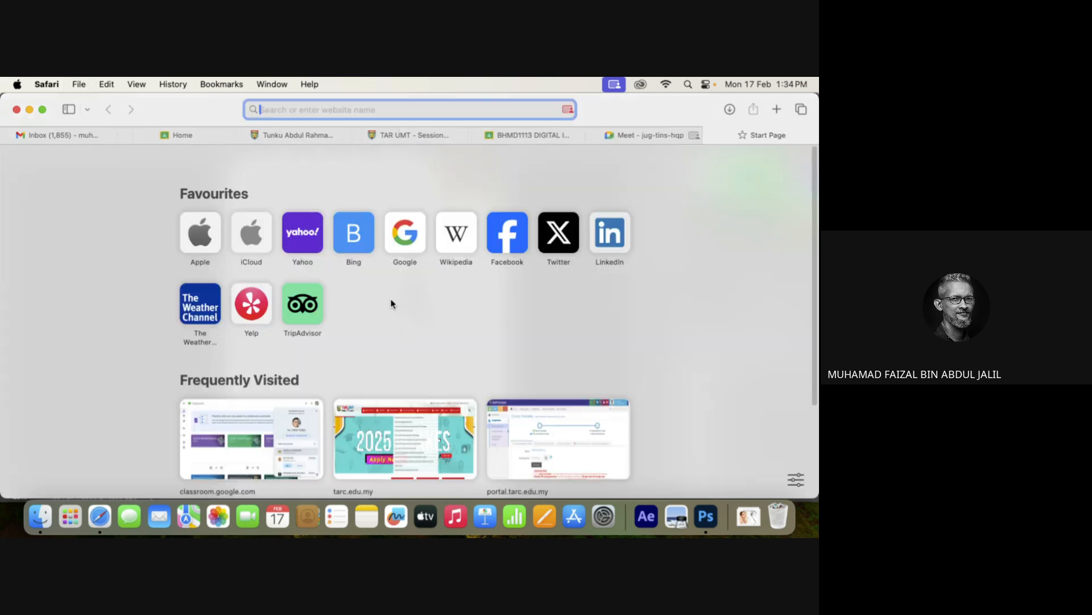
pyautogui.click(404, 230)
pyautogui.write('wa')
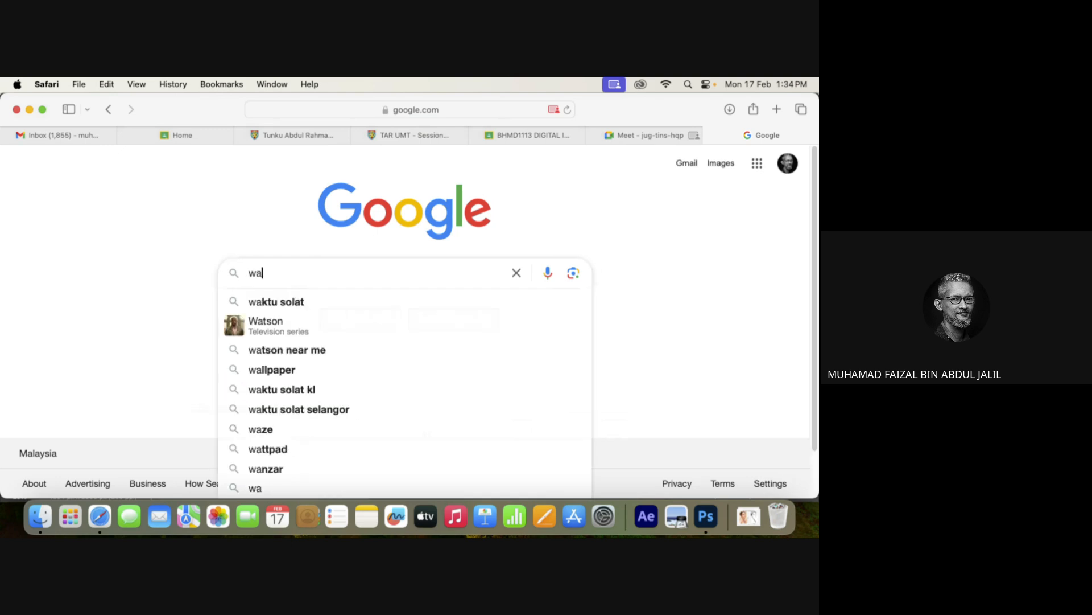
pyautogui.write('com tablet')
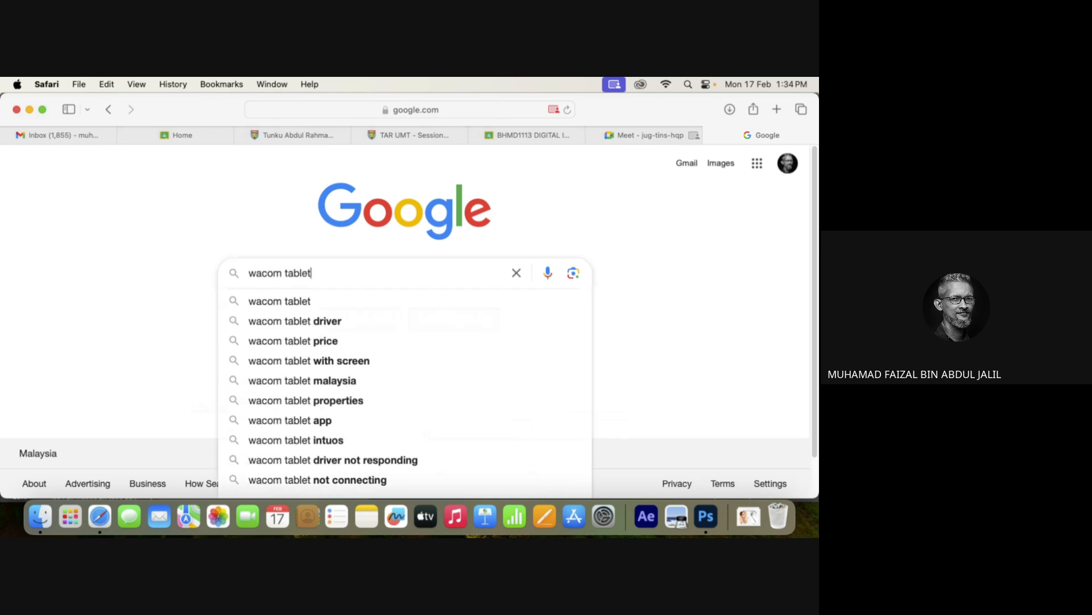
pyautogui.click(349, 341)
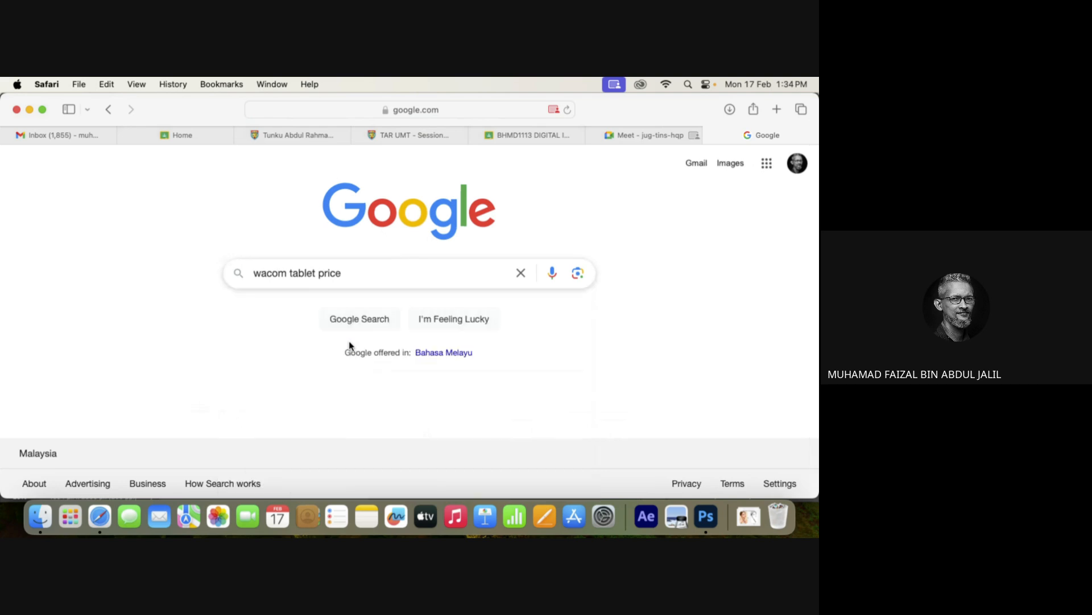
# Open the Shopee listing for the Wacom Intuos Black CTL-4100K0CX Small tablet with English as language, then close it.
pyautogui.moveTo(653, 353)
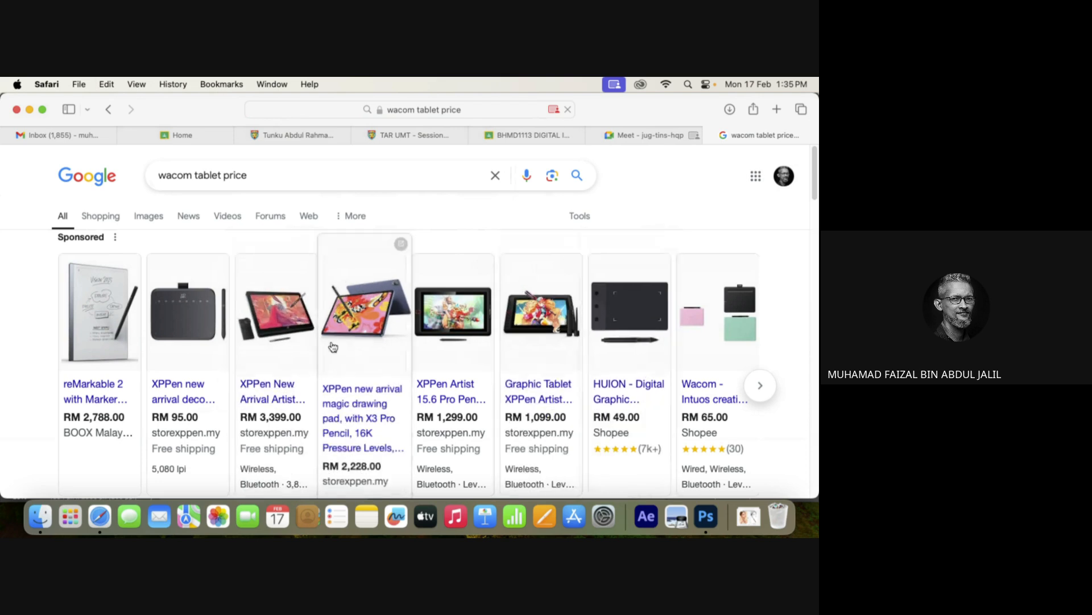
pyautogui.click(760, 385)
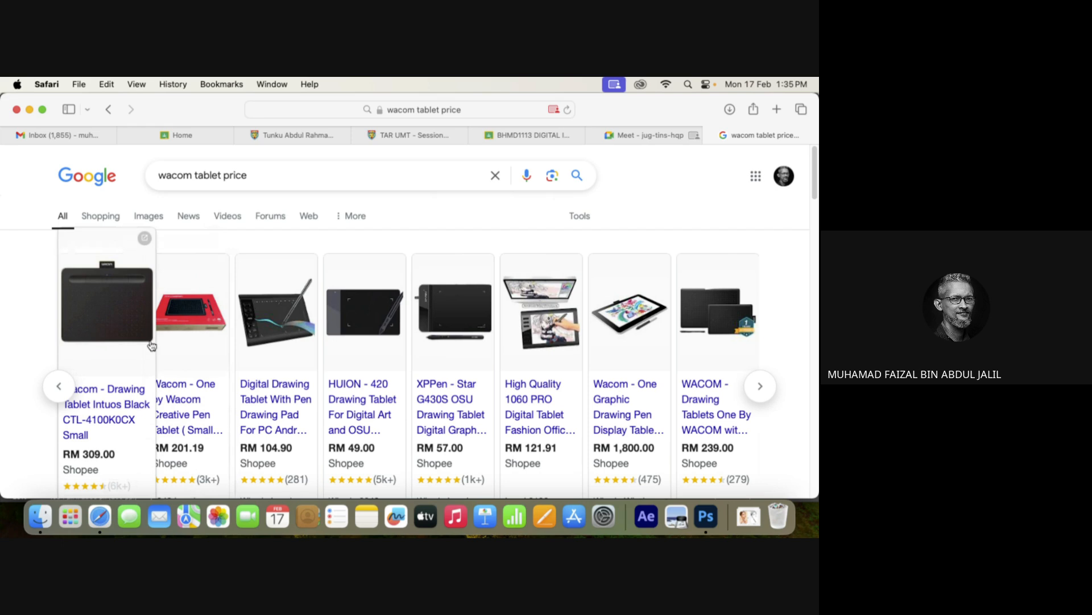
pyautogui.click(91, 349)
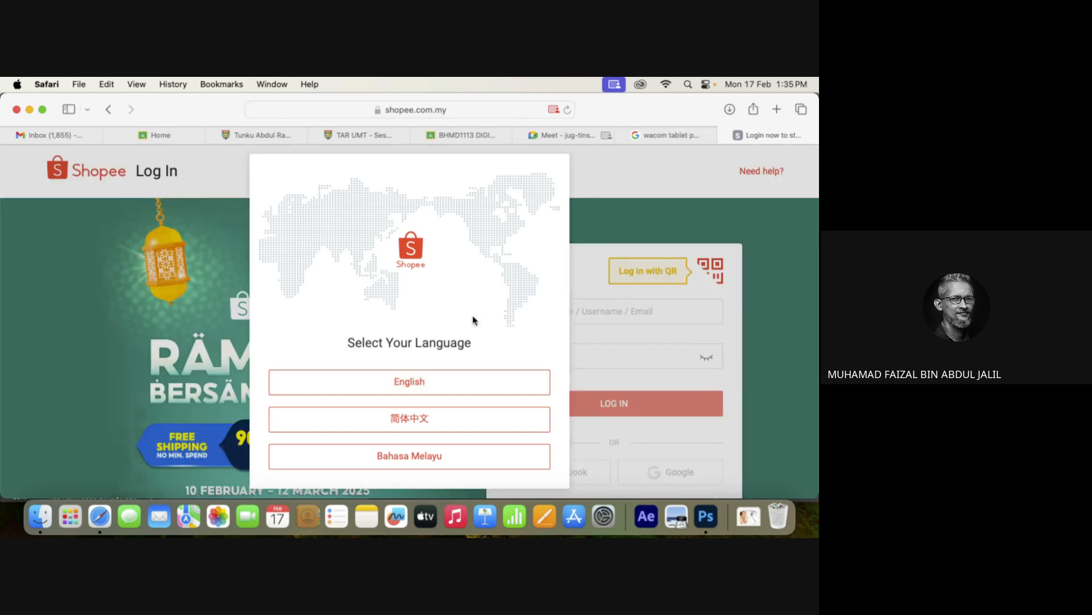
pyautogui.click(476, 384)
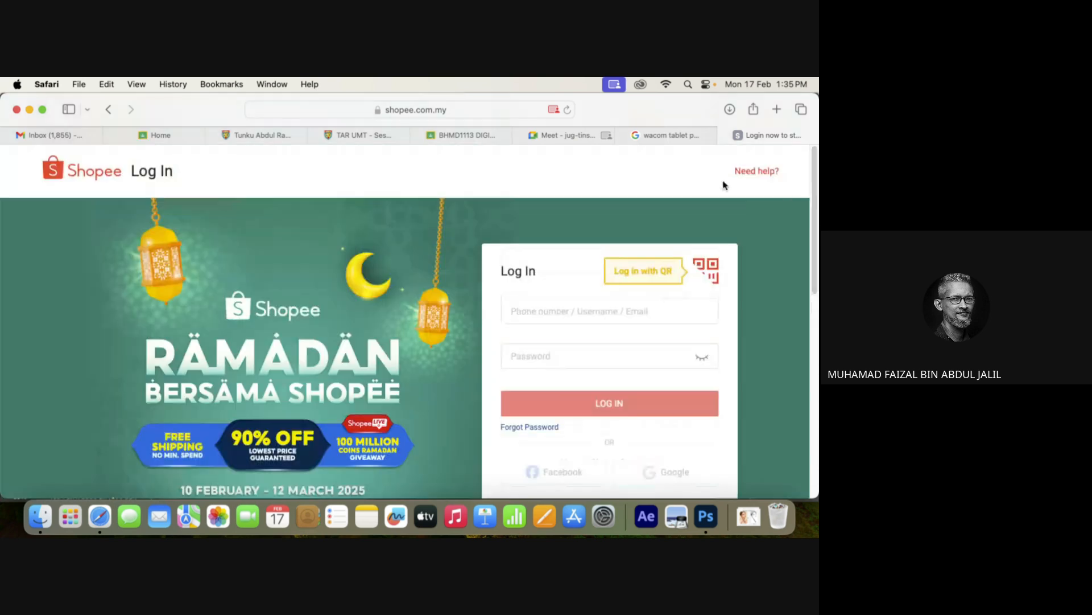
pyautogui.click(727, 137)
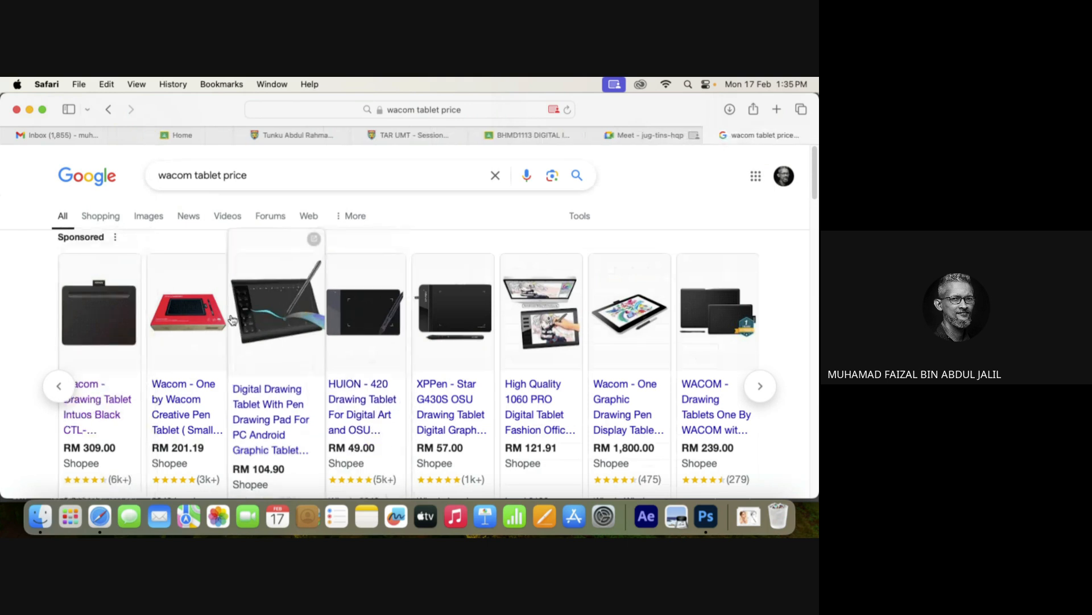
# Check the Shopee listing for the One by Wacom Creative Pen Tablet and skim the other tablet price results.
pyautogui.click(192, 319)
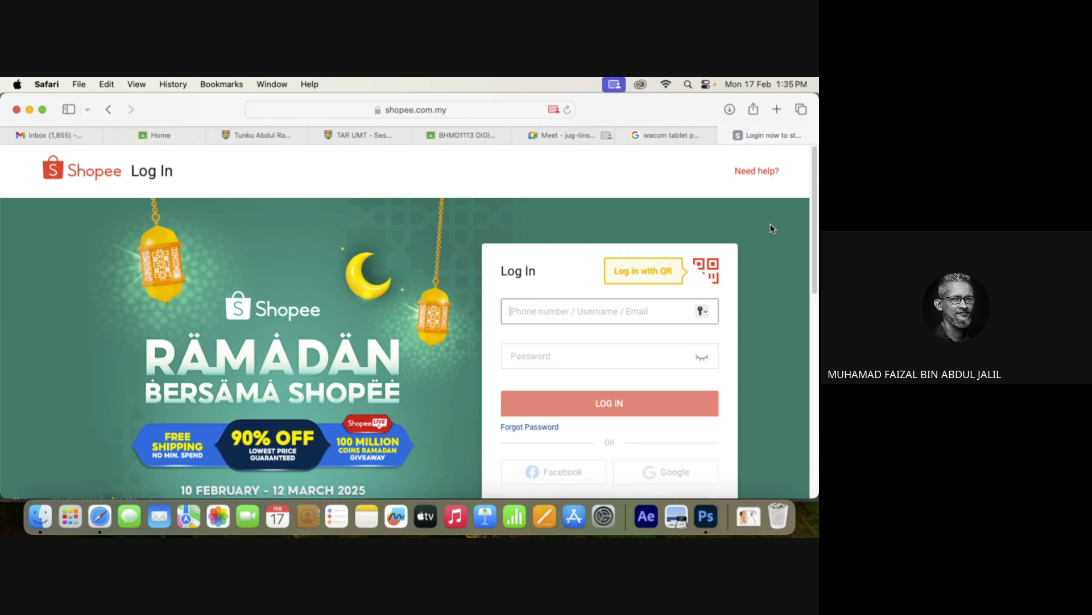
pyautogui.click(728, 134)
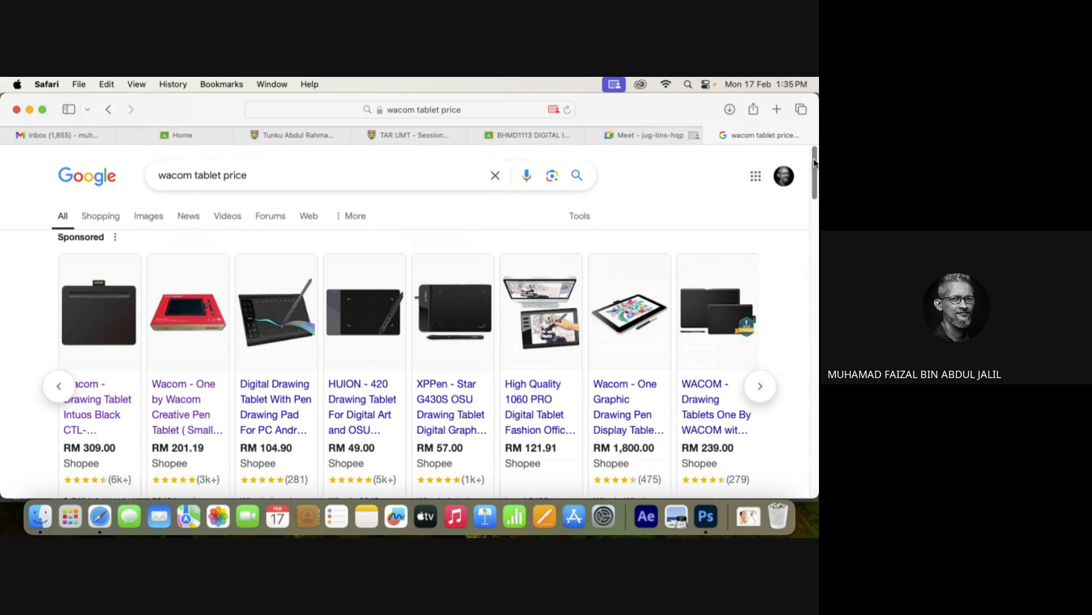
pyautogui.scroll(-10, 815, 163)
pyautogui.scroll(10, 815, 163)
# Open the AHAA3224 2D Animation class from the Google Classroom course list.
pyautogui.click(535, 135)
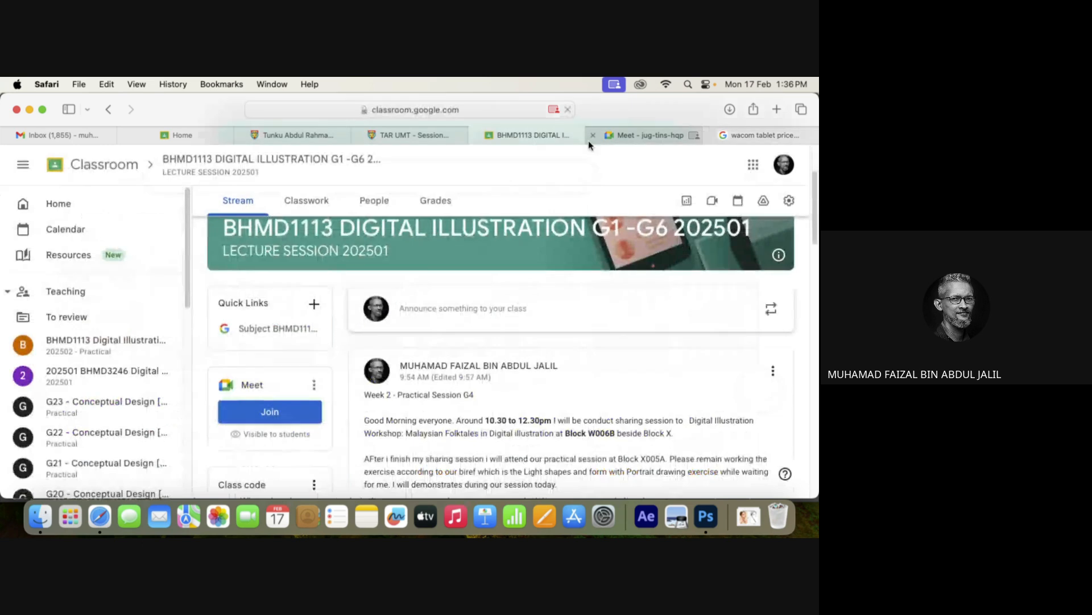
pyautogui.click(111, 166)
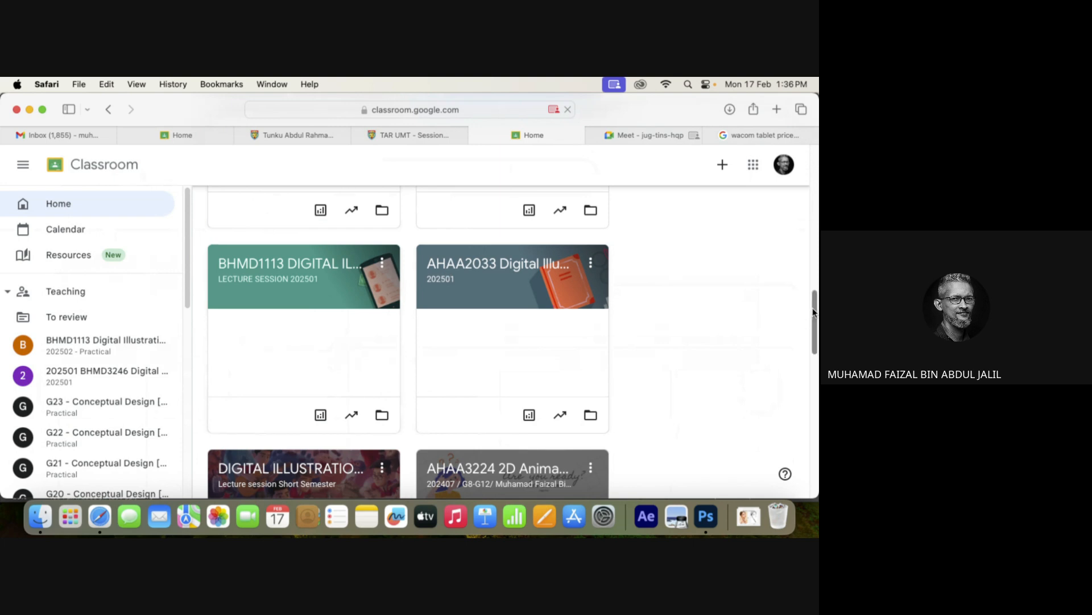
pyautogui.moveTo(188, 291); pyautogui.dragTo(195, 439)
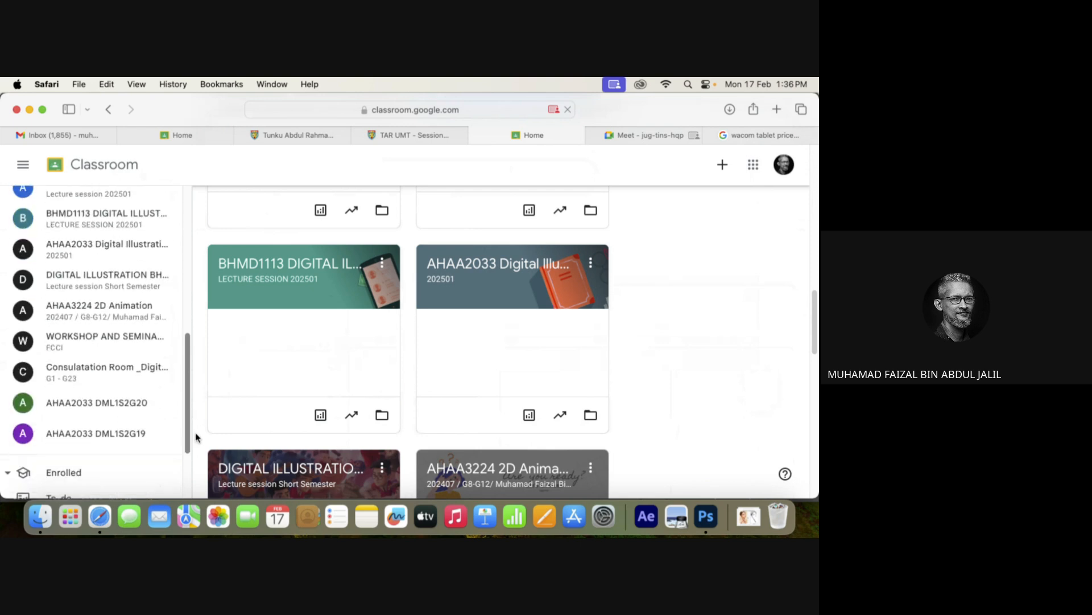
pyautogui.moveTo(195, 437); pyautogui.dragTo(195, 430)
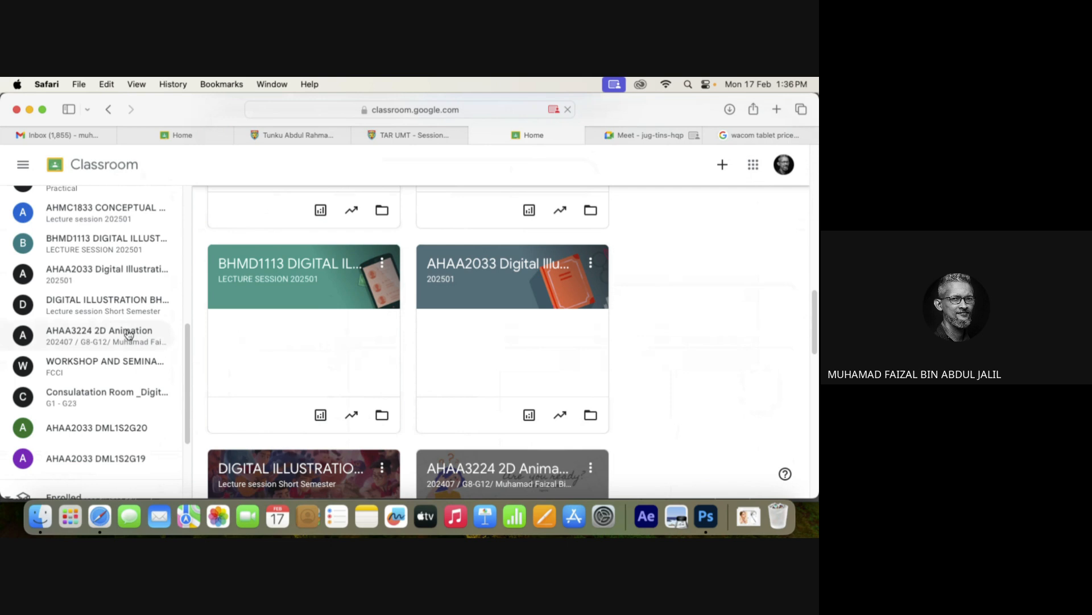
pyautogui.click(130, 335)
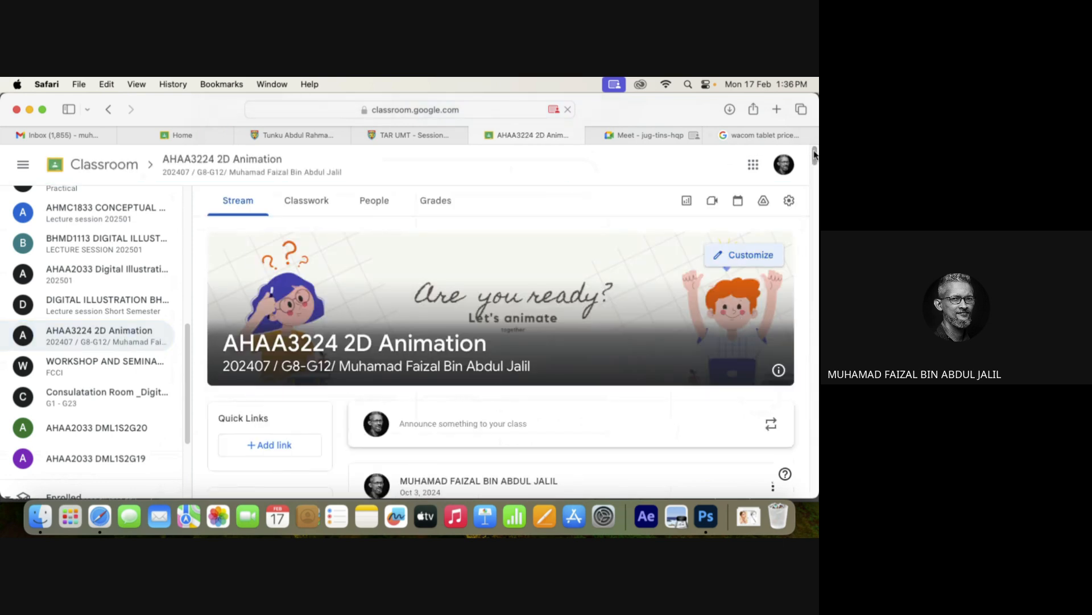
# Browse the class stream down to the jump exaggeration post and preview the w10 Run cycle breakdown 2.jpg attachment.
pyautogui.moveTo(814, 147); pyautogui.dragTo(807, 306)
pyautogui.scroll(-5, 807, 305)
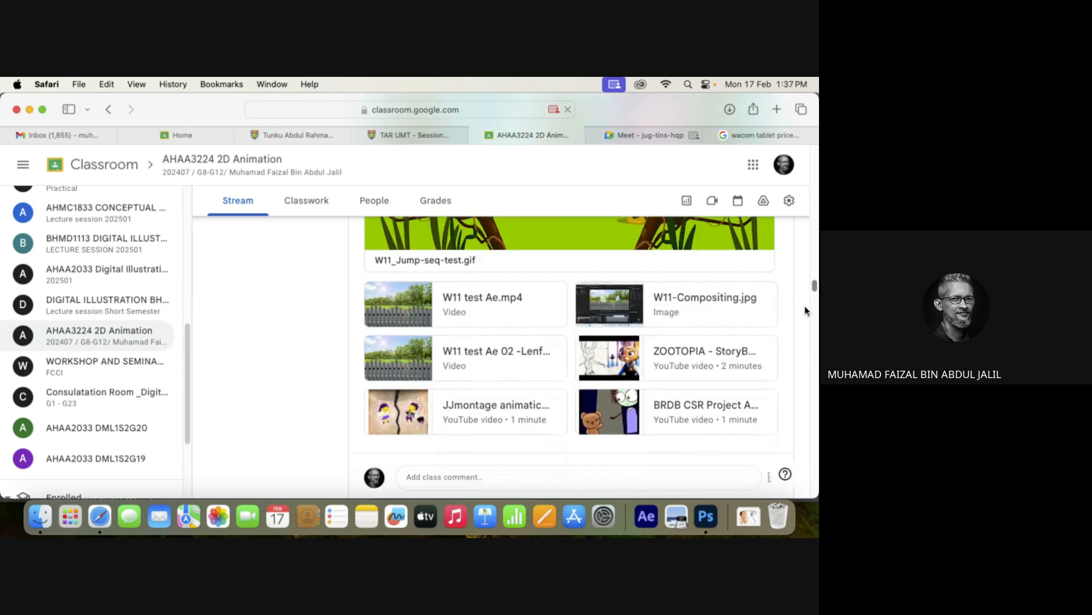
pyautogui.scroll(-4, 806, 312)
pyautogui.scroll(-8, 805, 314)
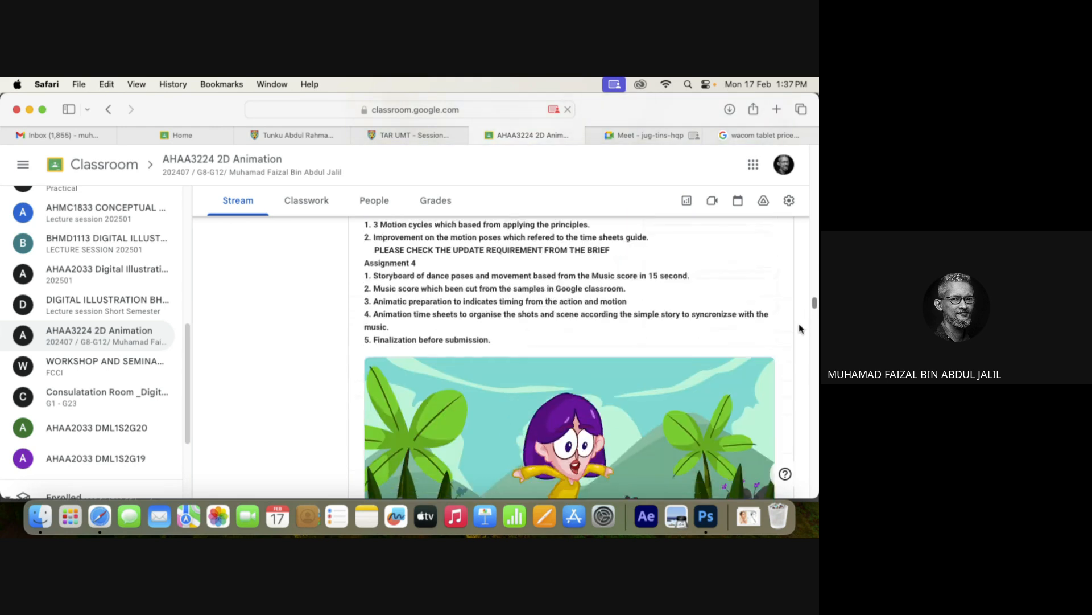
pyautogui.scroll(-1, 799, 331)
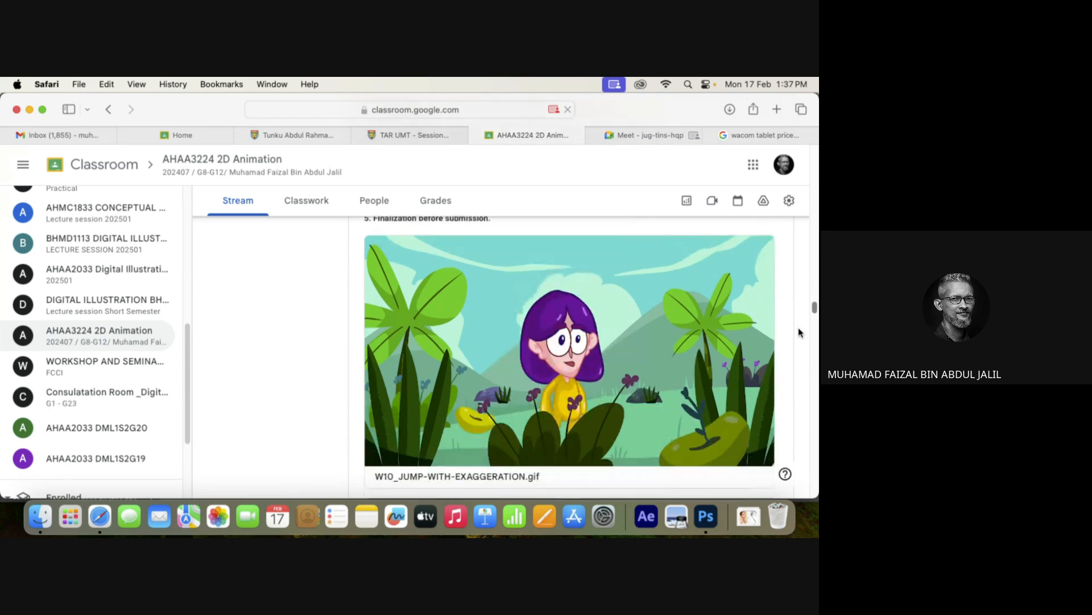
pyautogui.scroll(-3, 813, 308)
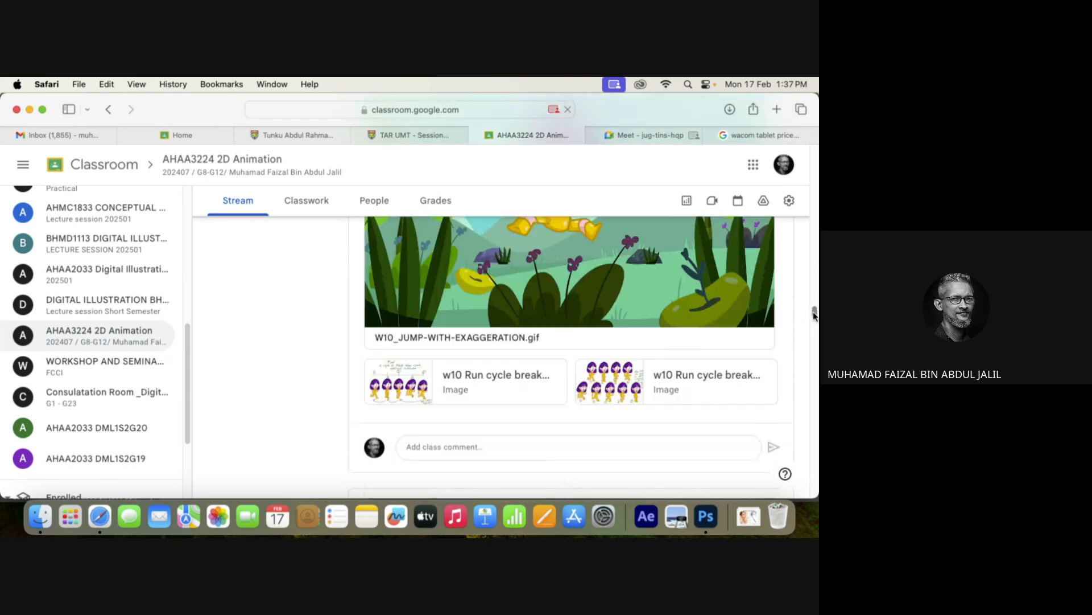
pyautogui.click(612, 361)
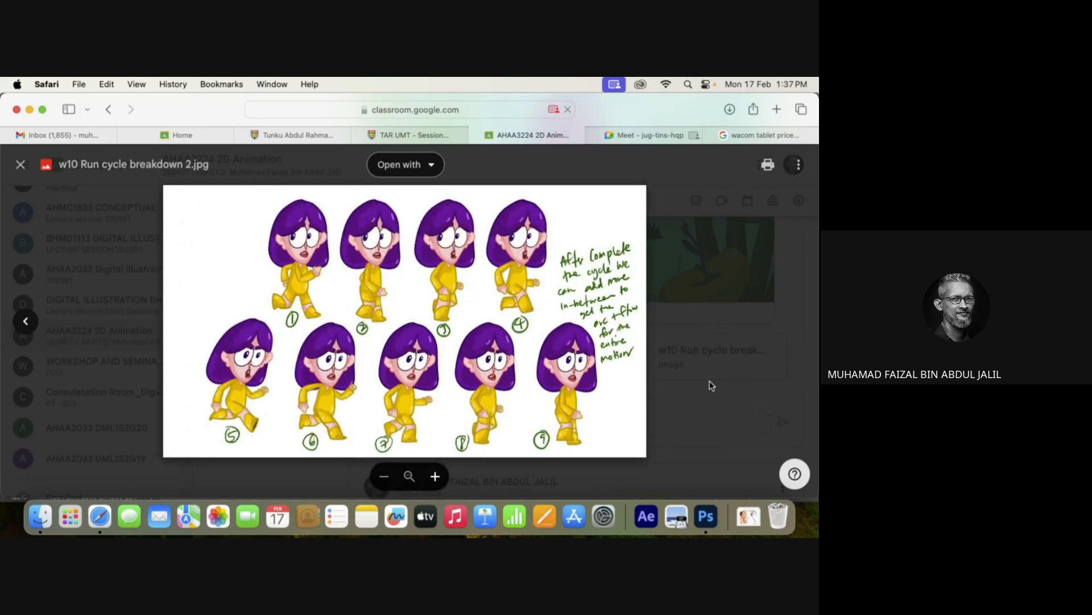
pyautogui.click(801, 265)
# Preview the character animation attachments in the older post, from x gENSHIN 2.jpg back to the REd Model turn around and key pose sheet.
pyautogui.moveTo(814, 319); pyautogui.dragTo(807, 376)
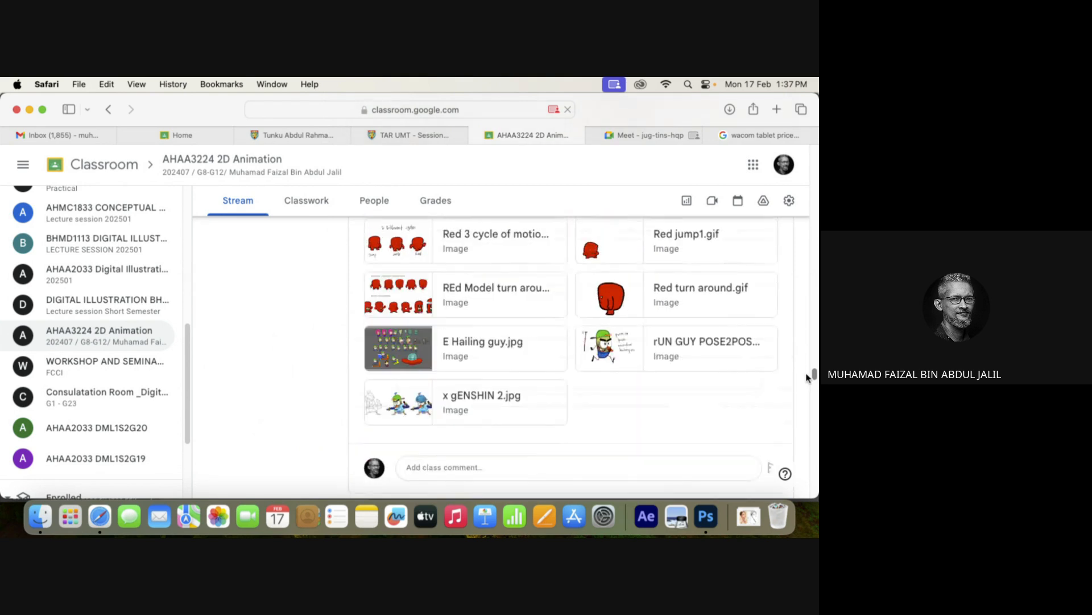
pyautogui.click(384, 397)
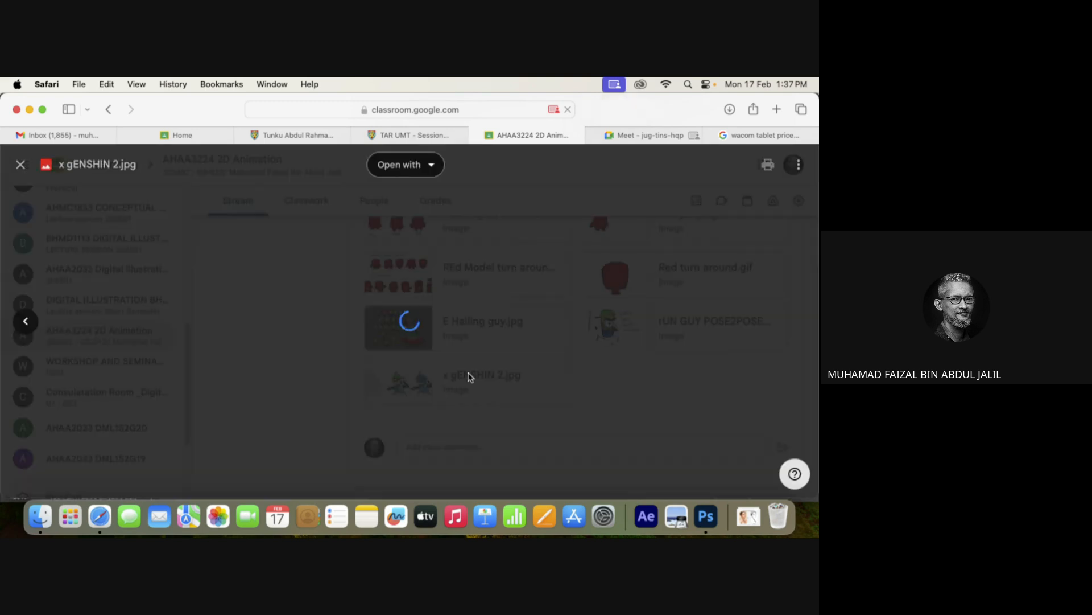
pyautogui.click(24, 326)
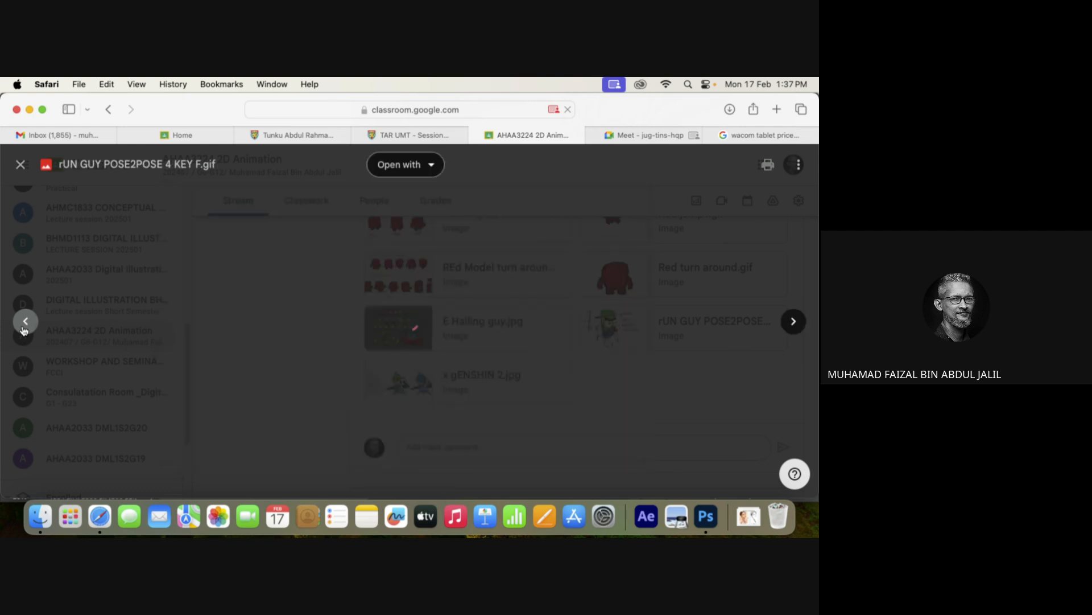
pyautogui.click(24, 326)
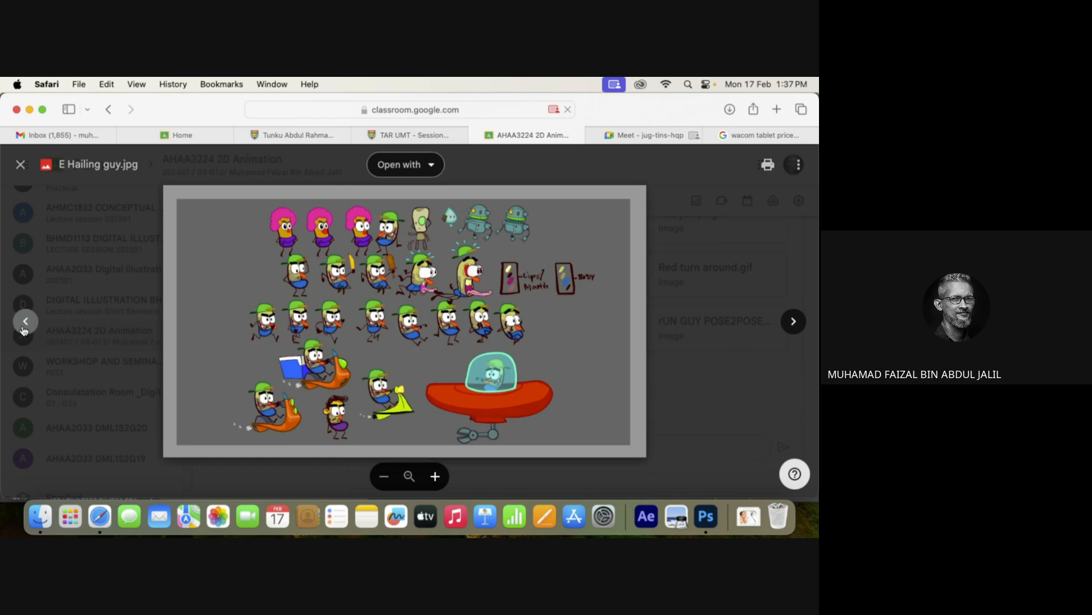
pyautogui.click(24, 325)
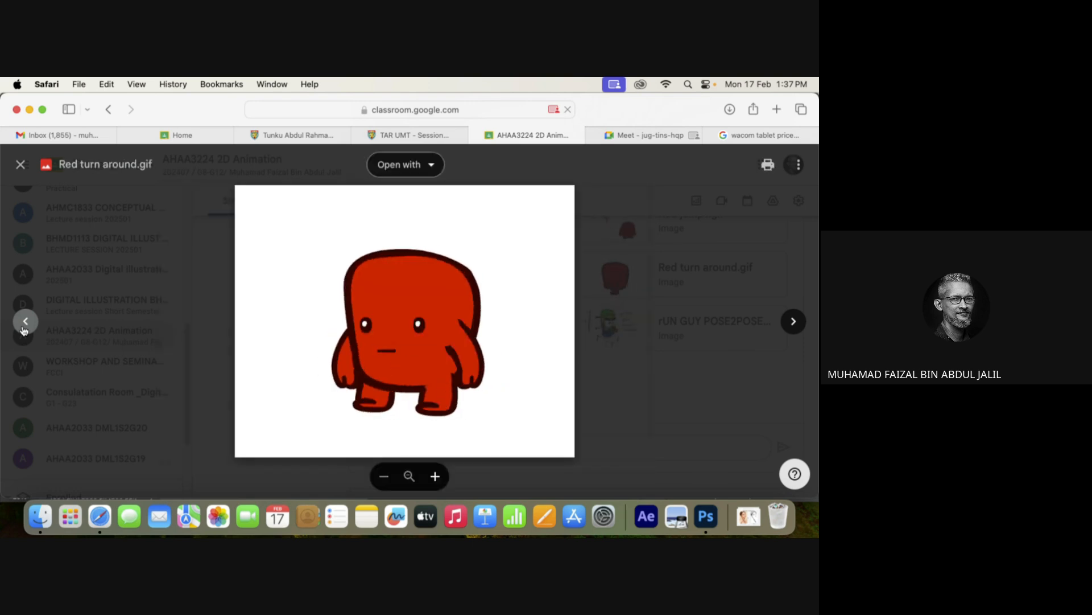
pyautogui.click(24, 325)
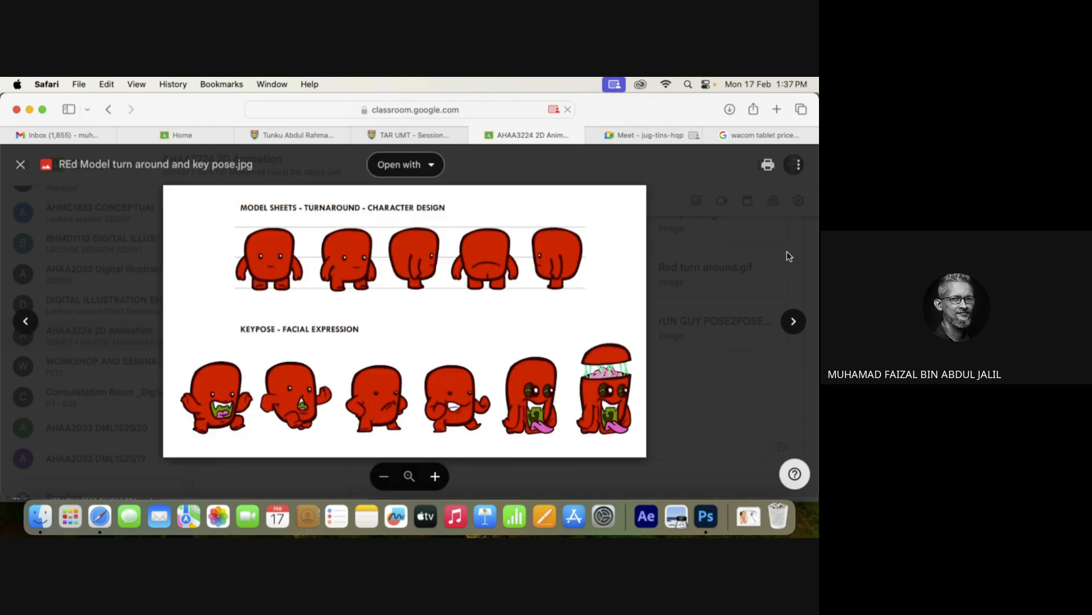
pyautogui.click(787, 251)
# Skim the class stream's Week 10 dance motion samples and return to the Wacom tablet price results.
pyautogui.scroll(-10, 814, 312)
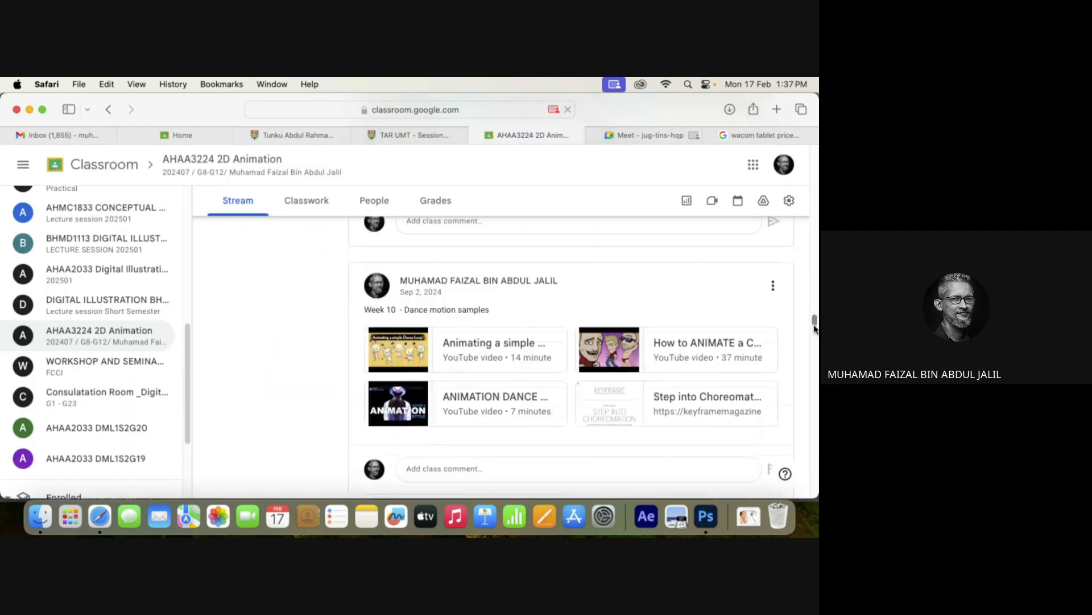
pyautogui.moveTo(814, 332); pyautogui.dragTo(815, 153)
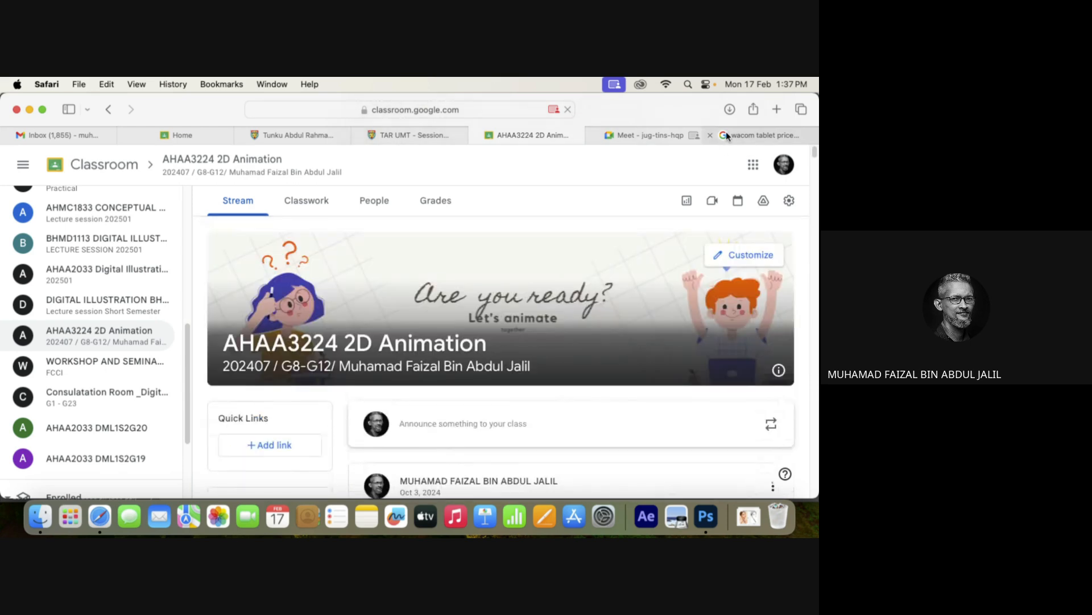
pyautogui.click(747, 135)
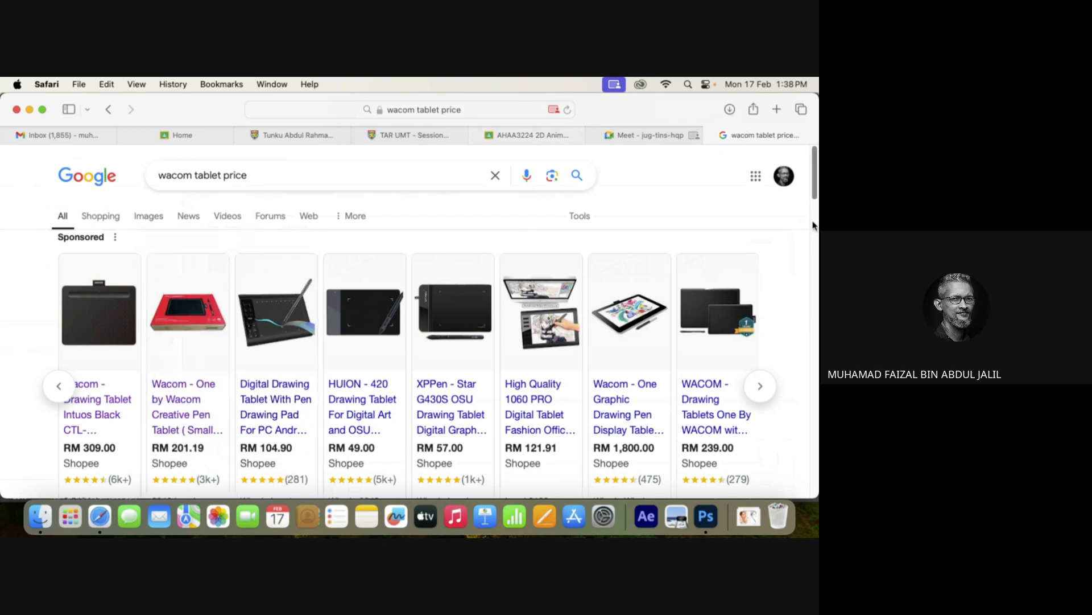
# Review the sponsored drawing tablets and their prices in the Wacom tablet price results.
pyautogui.scroll(-3, 815, 190)
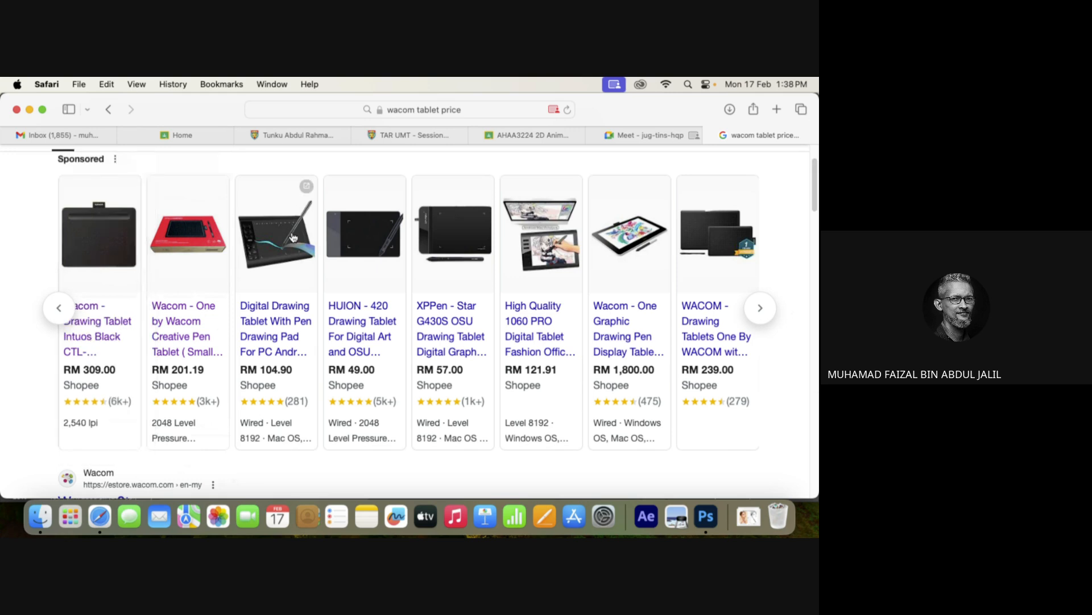
pyautogui.scroll(-1, 814, 217)
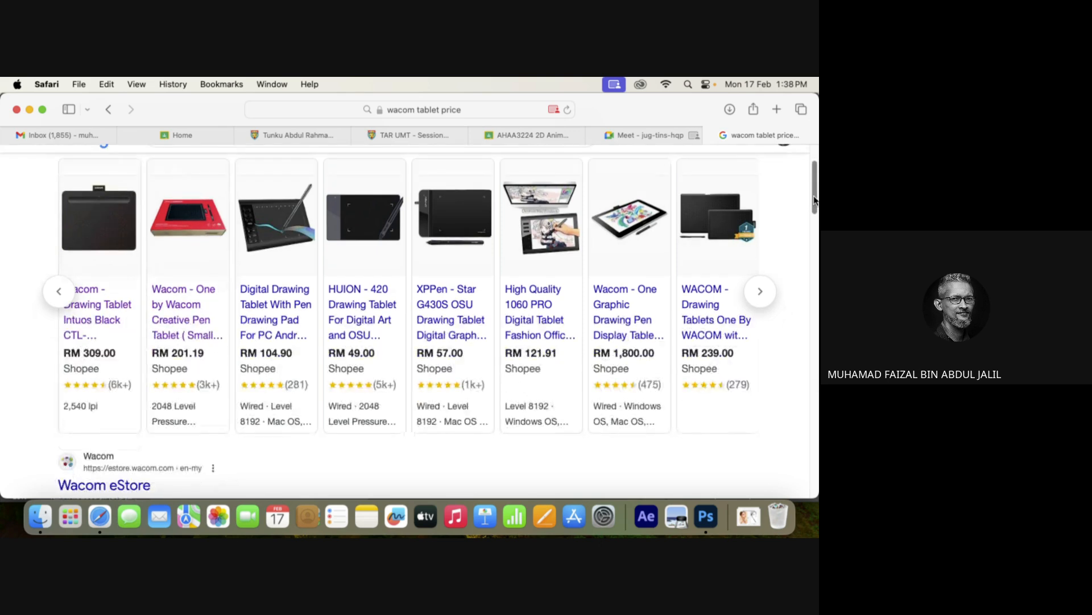
pyautogui.scroll(2, 815, 194)
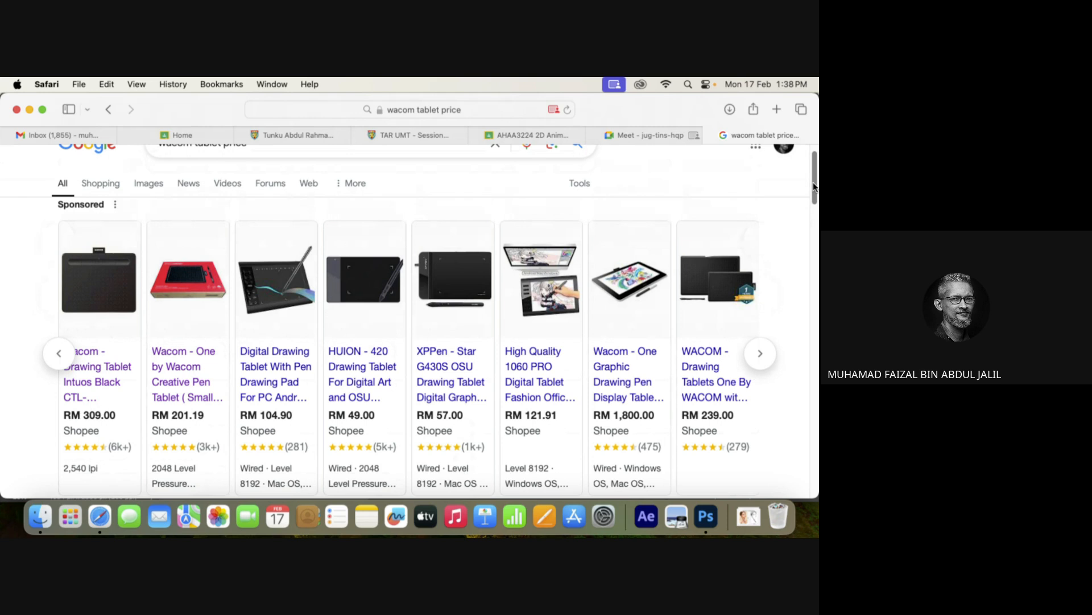
# Switch to Photoshop, hide Layer 7, Layer 6, Layer 5, Layer 3 copy and Layer 8, and add a new layer above the exercise title.
pyautogui.click(647, 137)
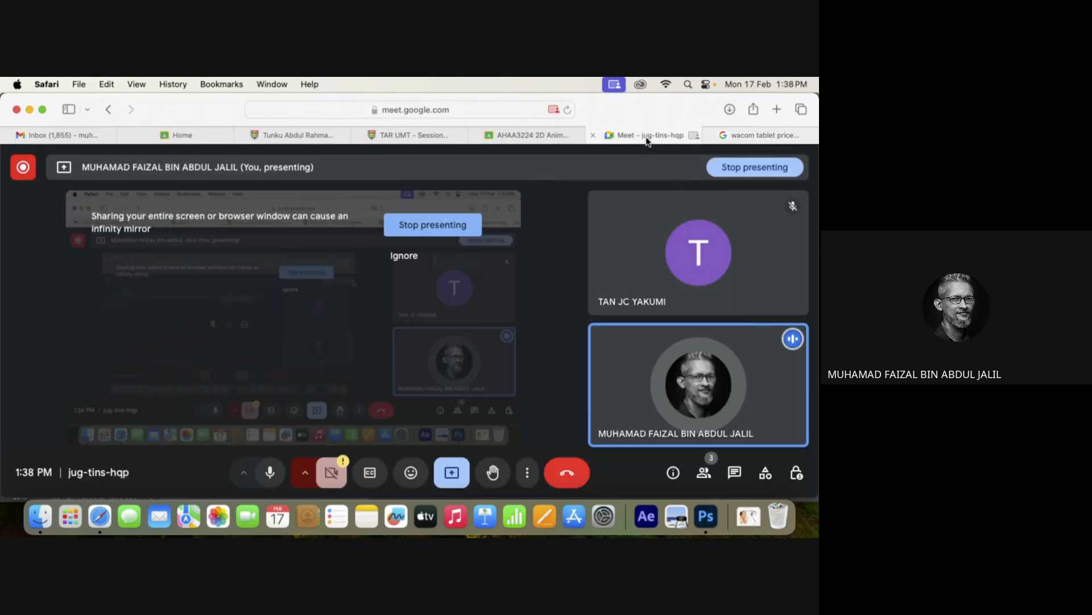
pyautogui.click(697, 528)
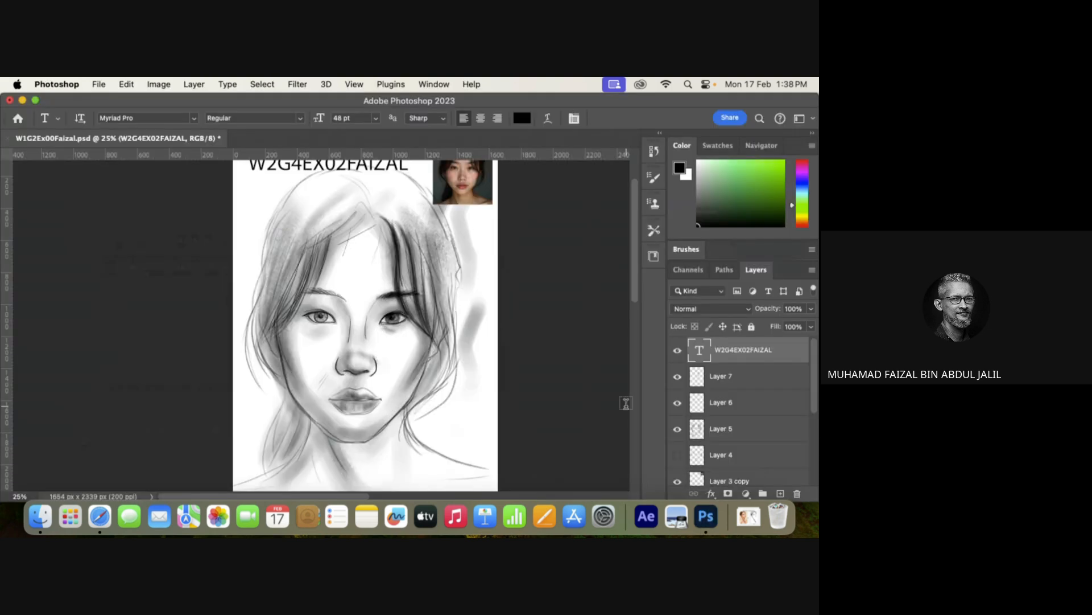
pyautogui.press('v')
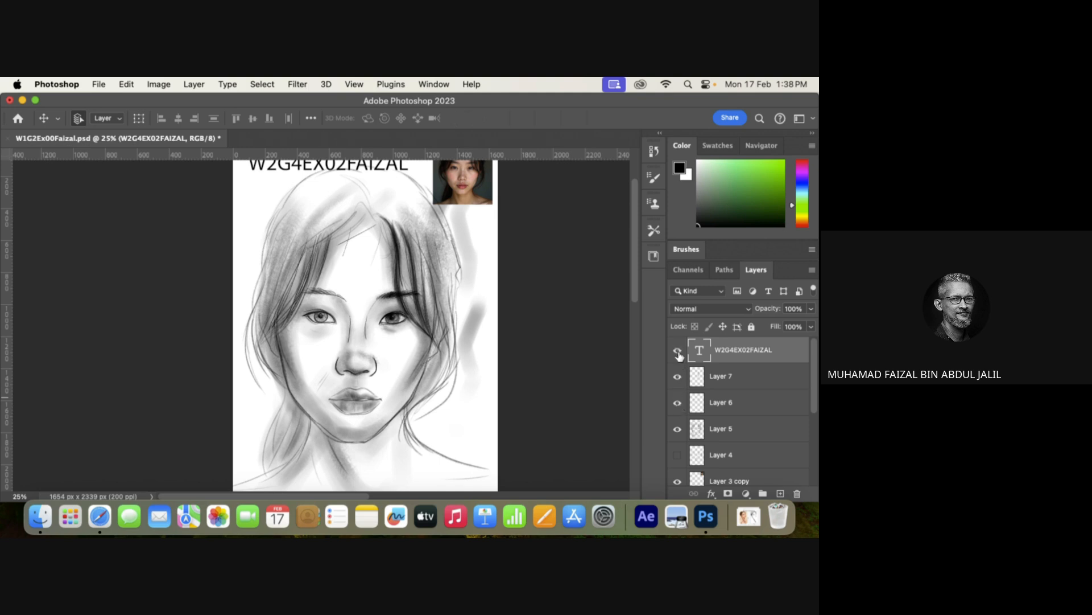
pyautogui.moveTo(677, 376); pyautogui.dragTo(666, 480)
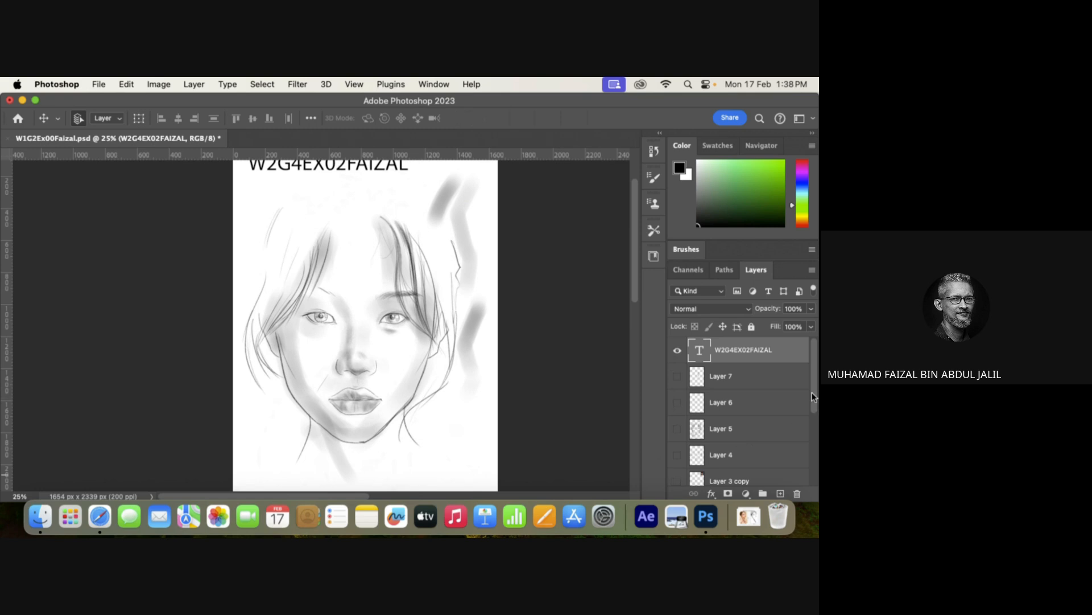
pyautogui.moveTo(811, 392); pyautogui.dragTo(803, 435)
pyautogui.click(676, 429)
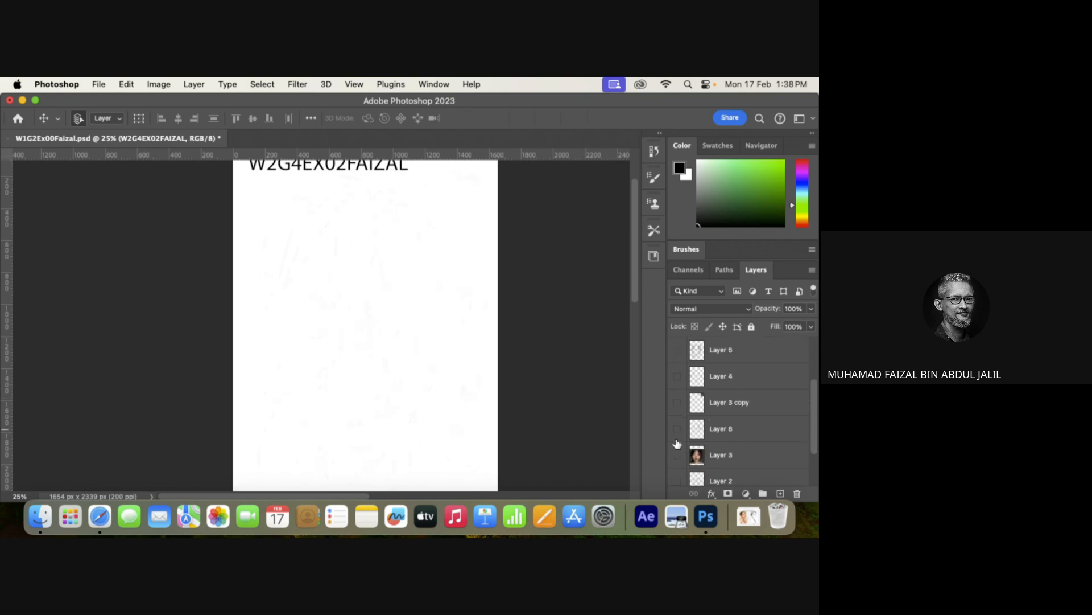
pyautogui.click(780, 493)
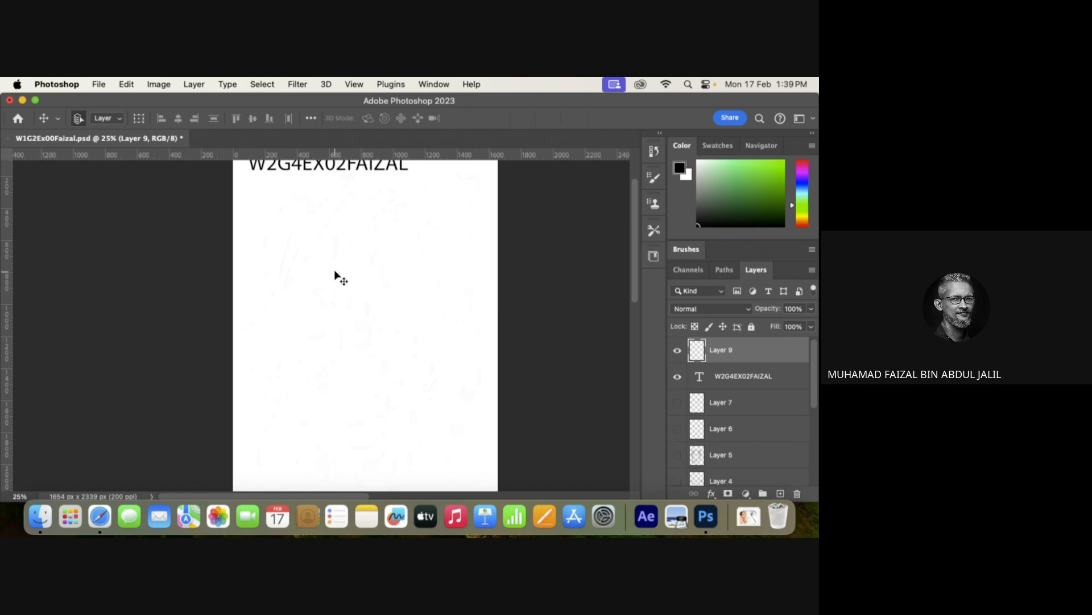
# Try to bring back the missing Tools panel by cycling the screen modes and toggling the visibility of all panels.
pyautogui.press('m')
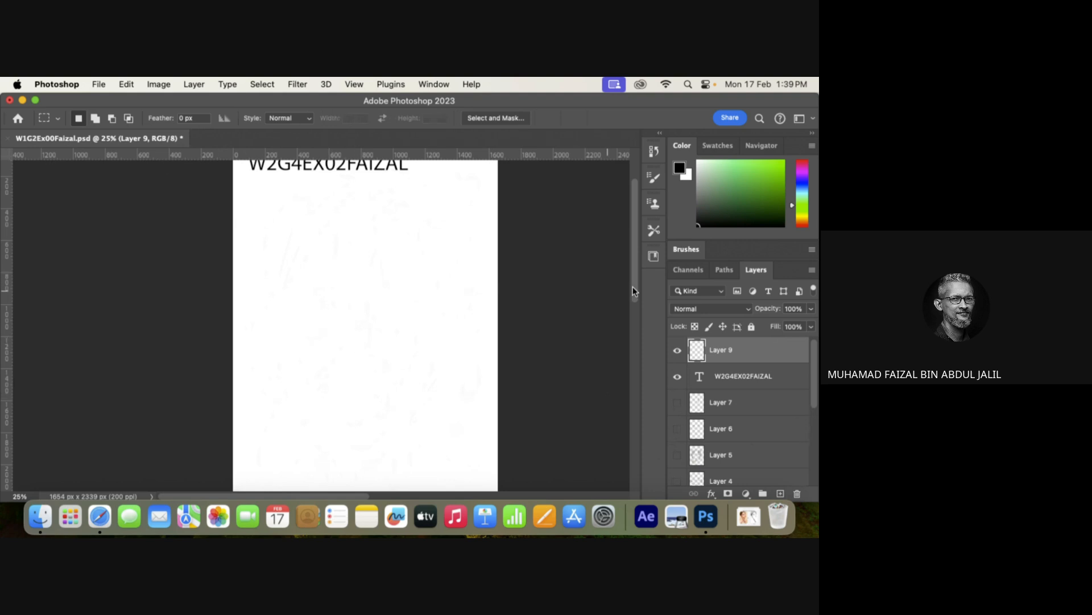
pyautogui.press('f')
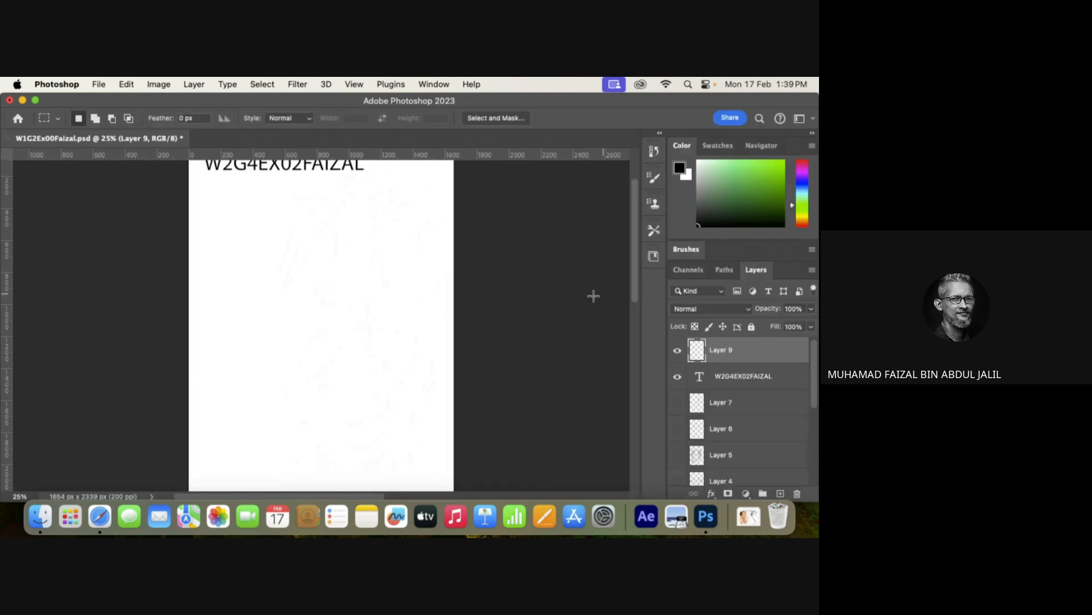
pyautogui.press('f')
pyautogui.press('f')
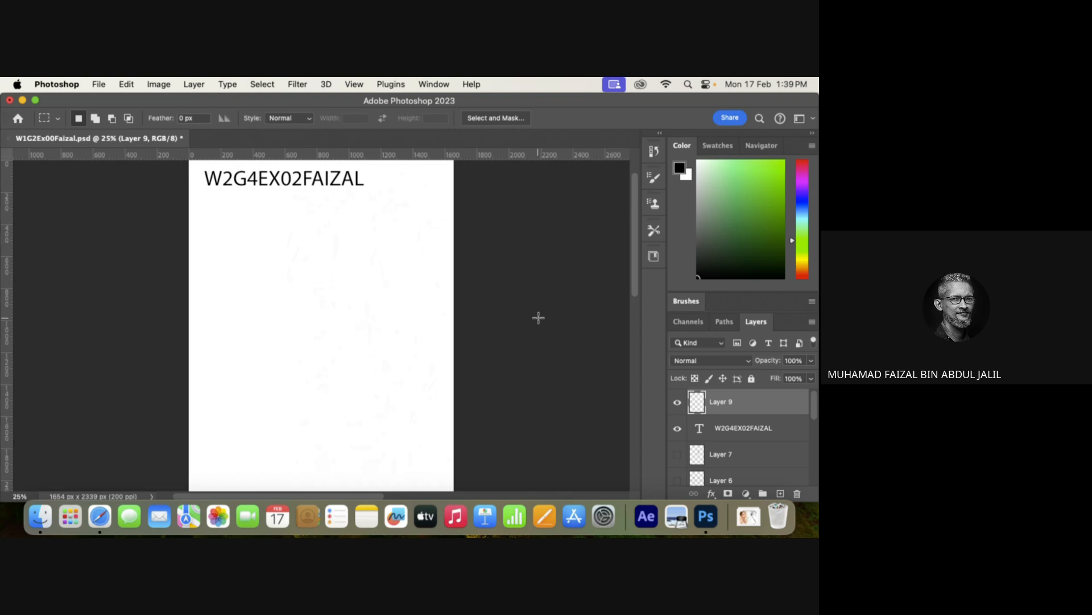
pyautogui.click(428, 83)
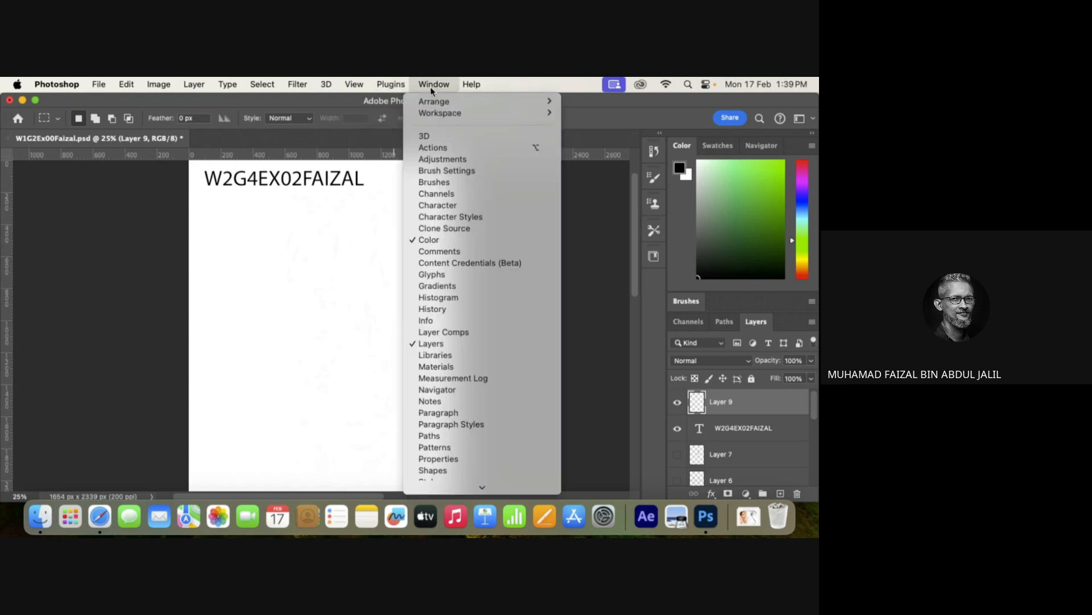
pyautogui.moveTo(482, 484)
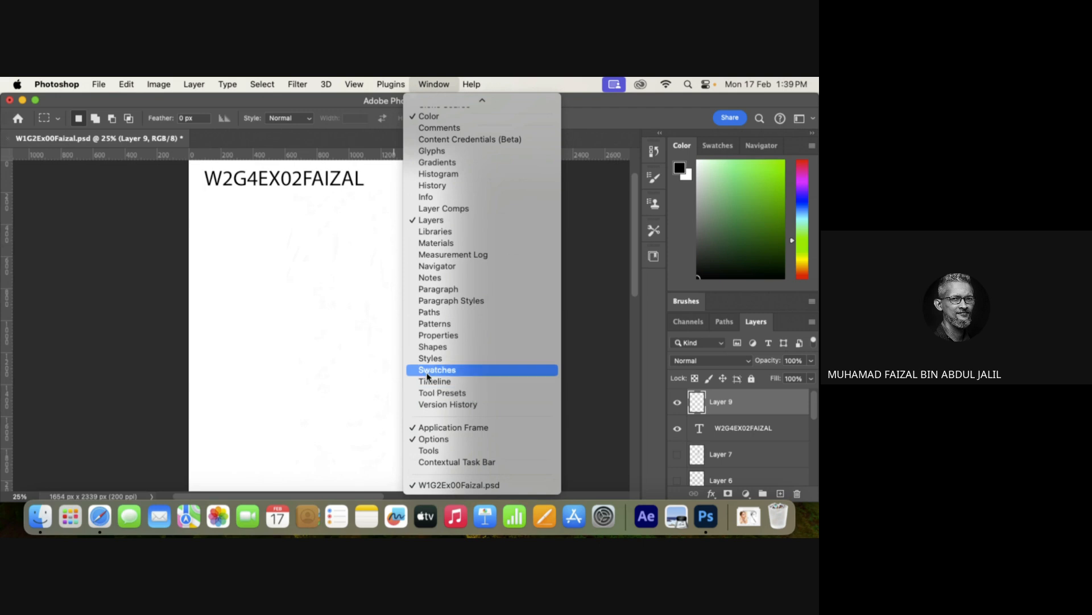
pyautogui.click(354, 341)
pyautogui.press('f')
pyautogui.press('f')
pyautogui.press('f')
pyautogui.press('f')
pyautogui.press('f')
pyautogui.press('f')
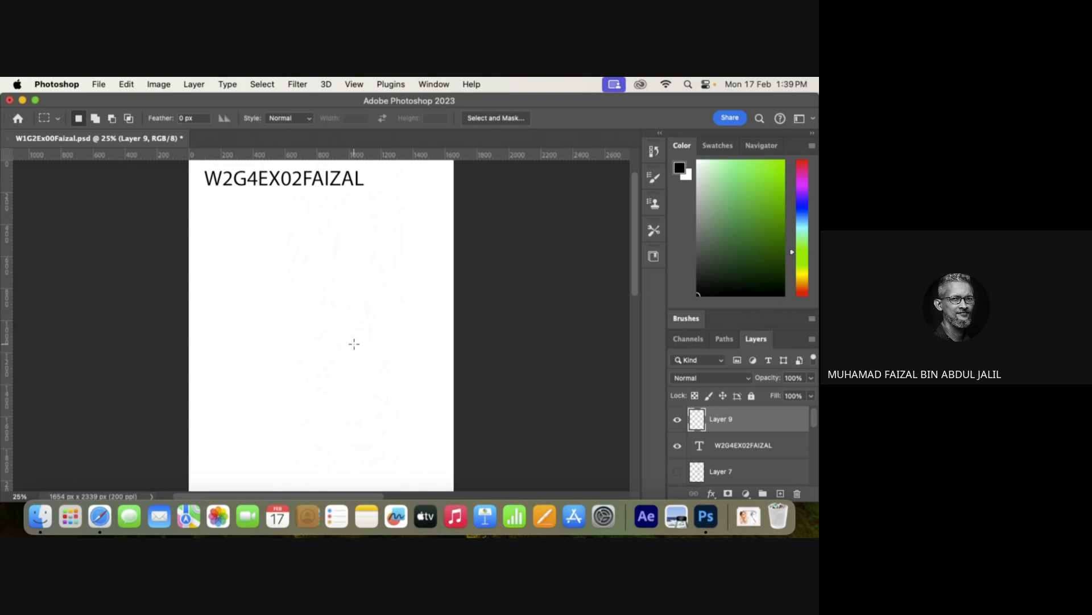
pyautogui.press('Tab')
pyautogui.press('Tab')
pyautogui.press('Tab')
pyautogui.press('Tab')
# Open and close the Tool Presets panel and the marquee tool's preset picker.
pyautogui.click(432, 84)
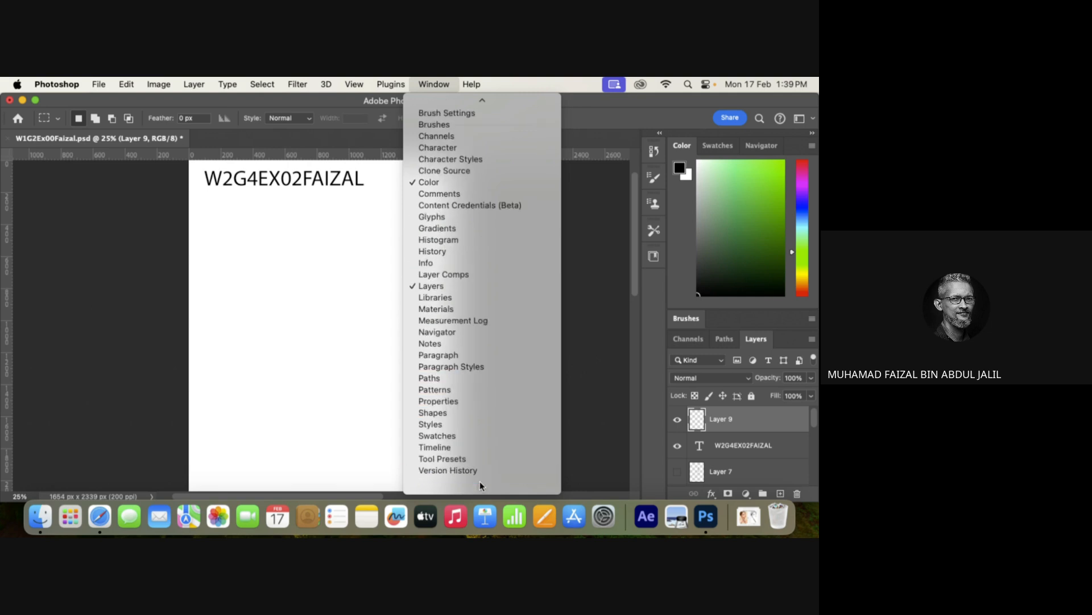
pyautogui.click(461, 446)
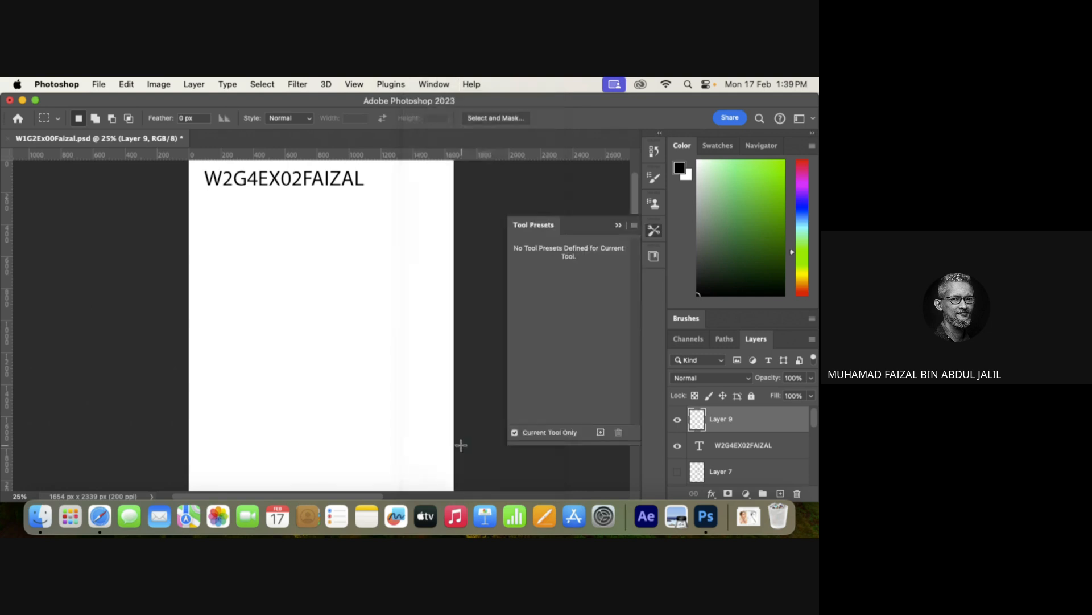
pyautogui.click(618, 227)
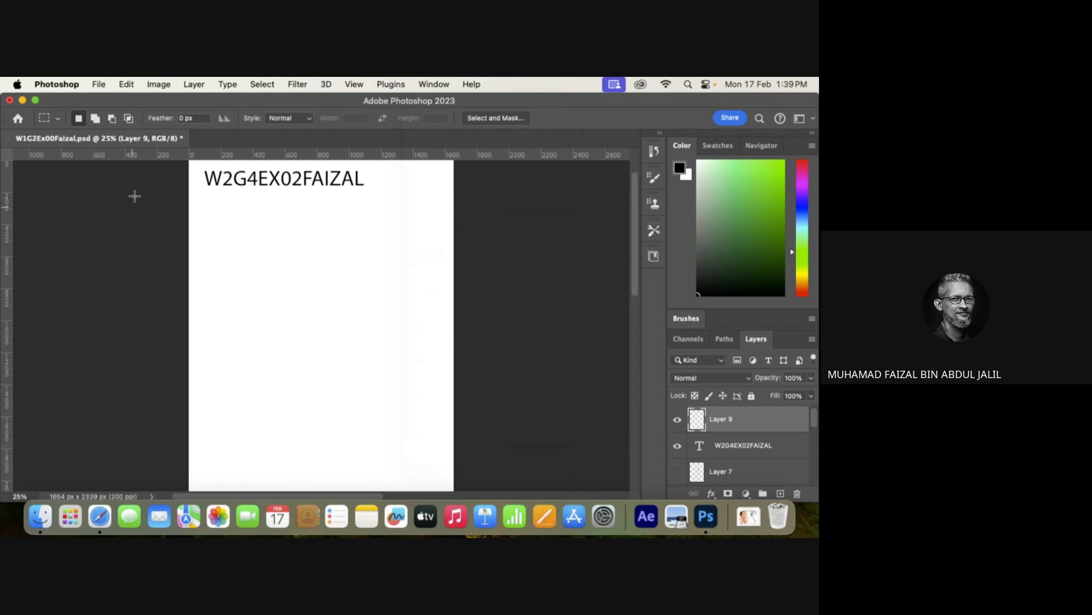
pyautogui.click(55, 120)
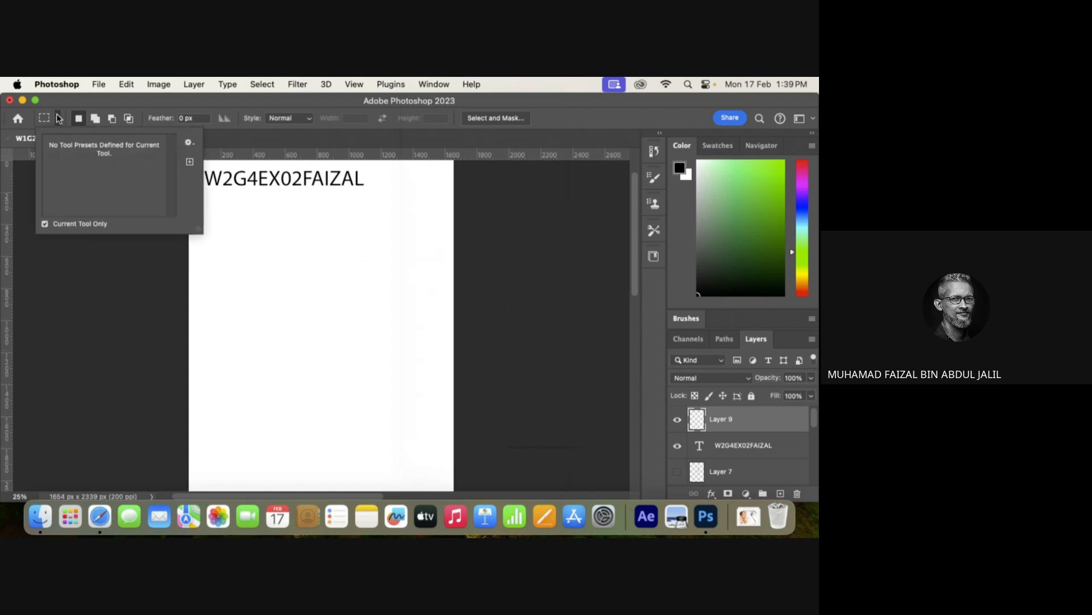
pyautogui.click(44, 119)
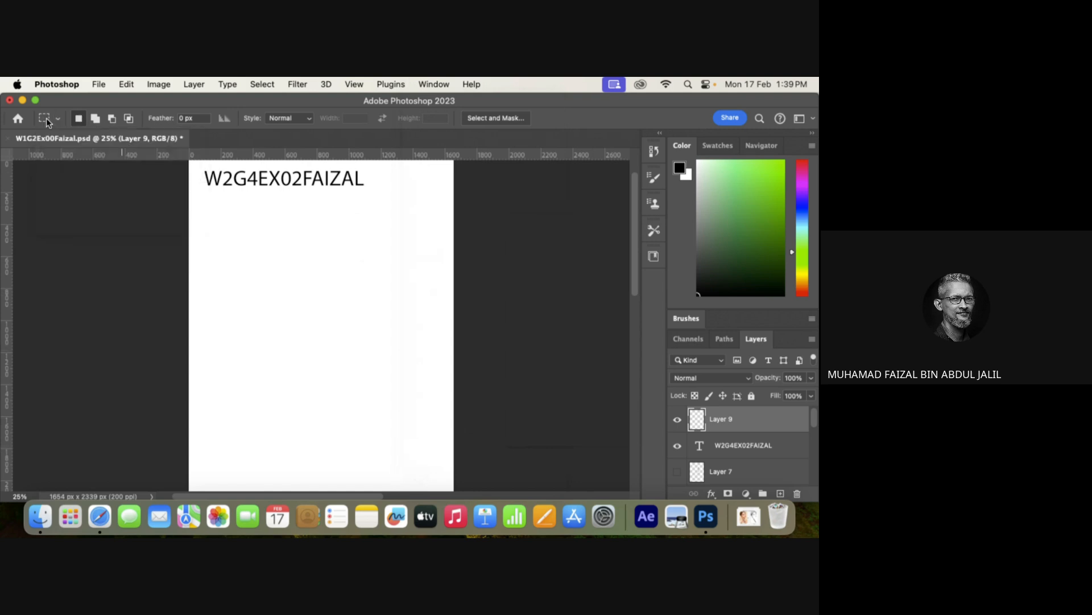
# Open the W1G2Ex001 portrait document from the recent files on the home screen.
pyautogui.click(18, 118)
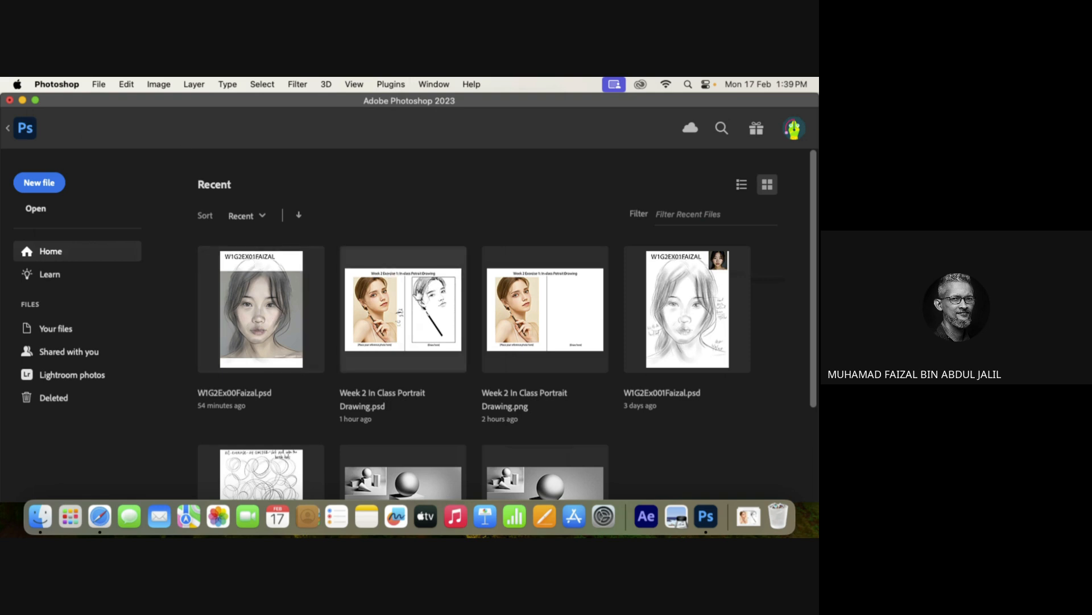
pyautogui.click(686, 299)
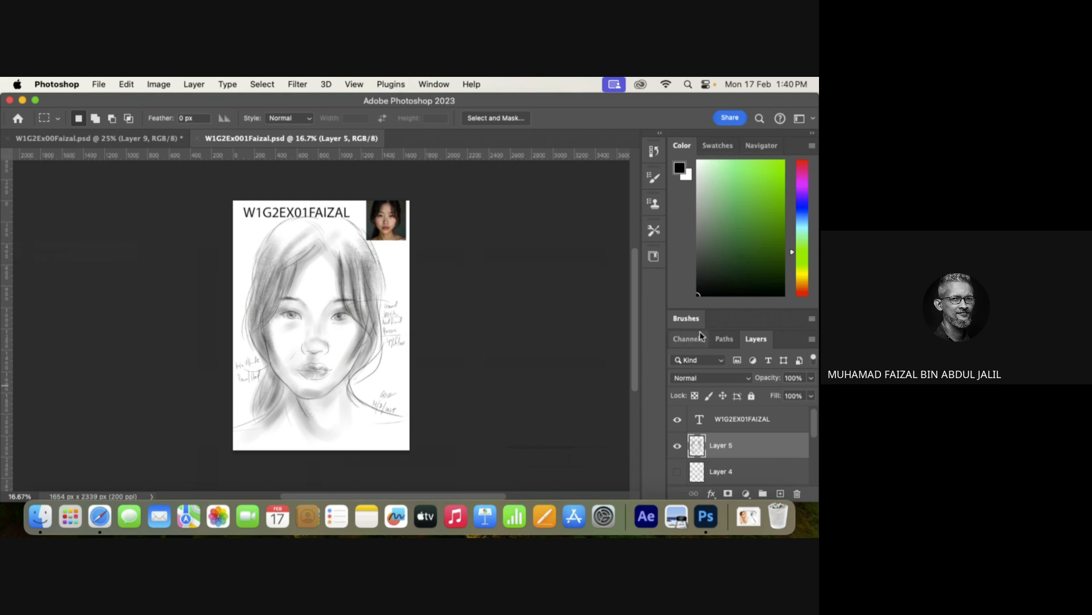
# Collapse the Color and Layers panel dock to icons, reopen the Layers panel, and briefly expand and close the History panel.
pyautogui.click(660, 134)
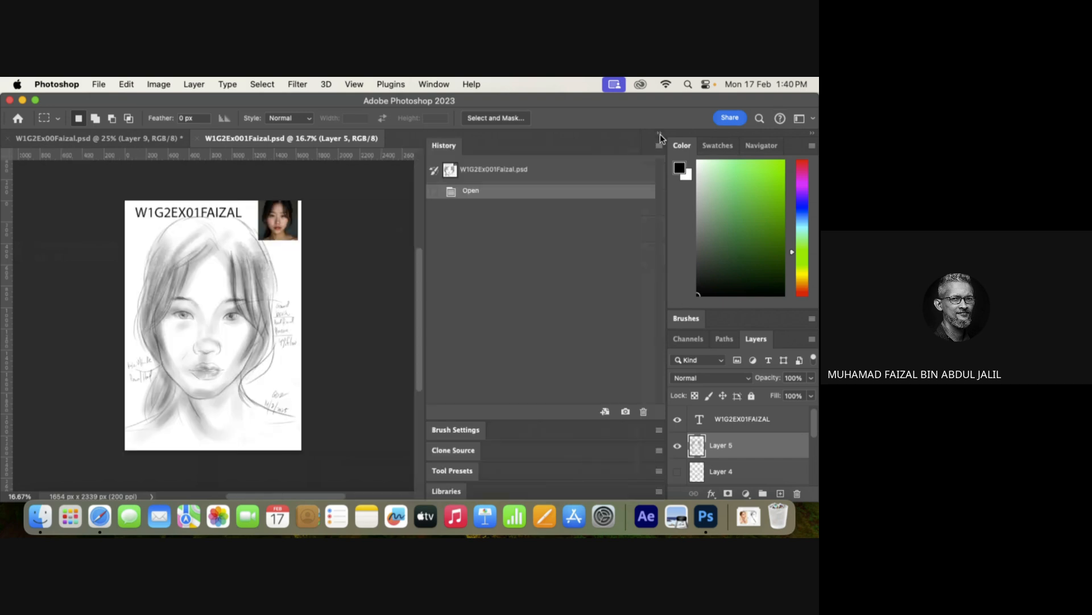
pyautogui.click(660, 134)
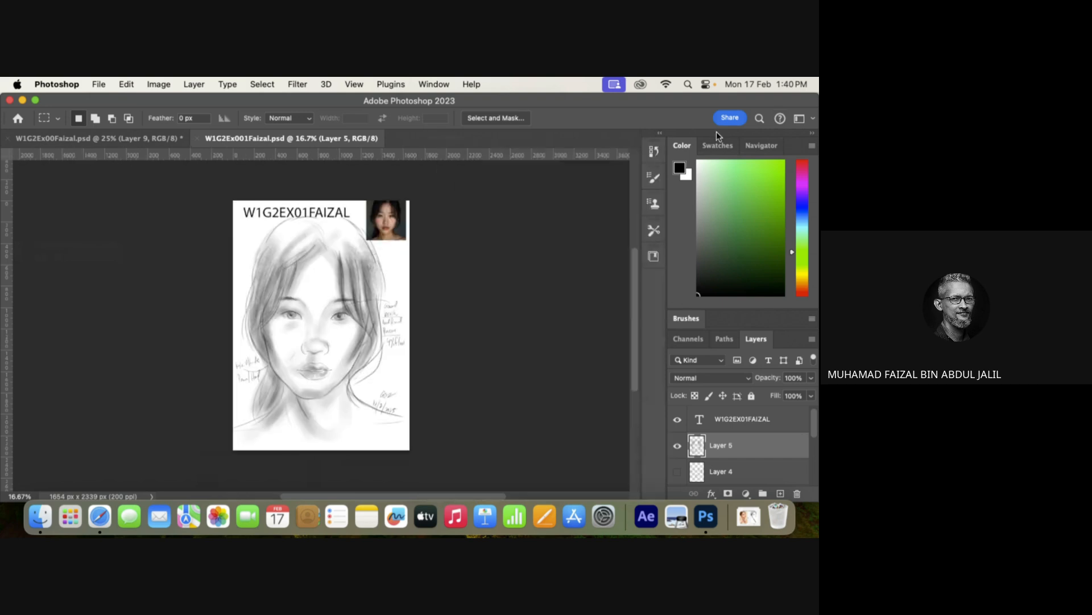
pyautogui.click(813, 135)
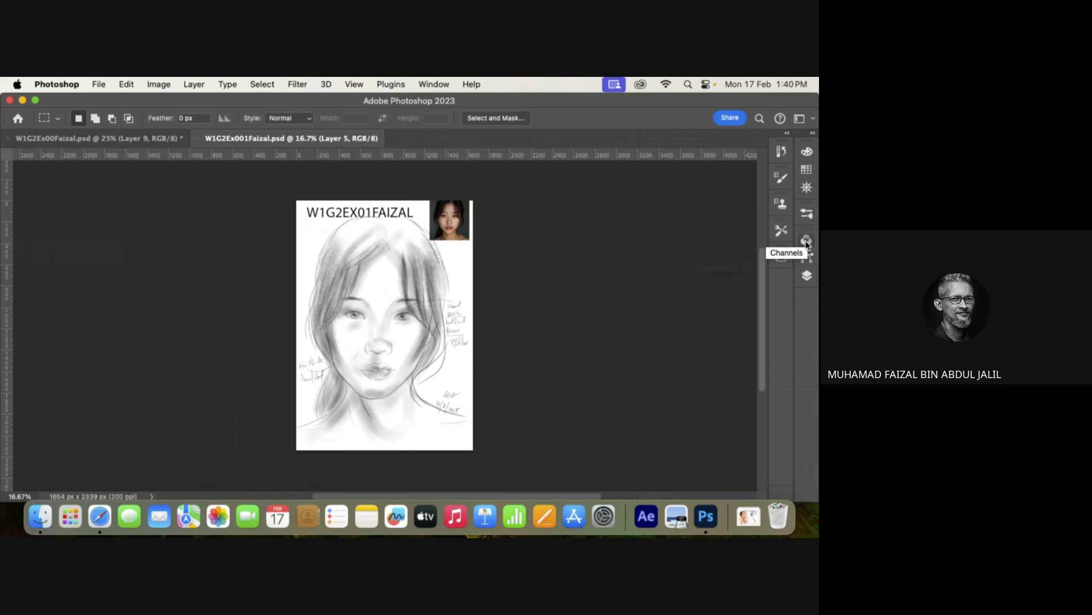
pyautogui.click(807, 278)
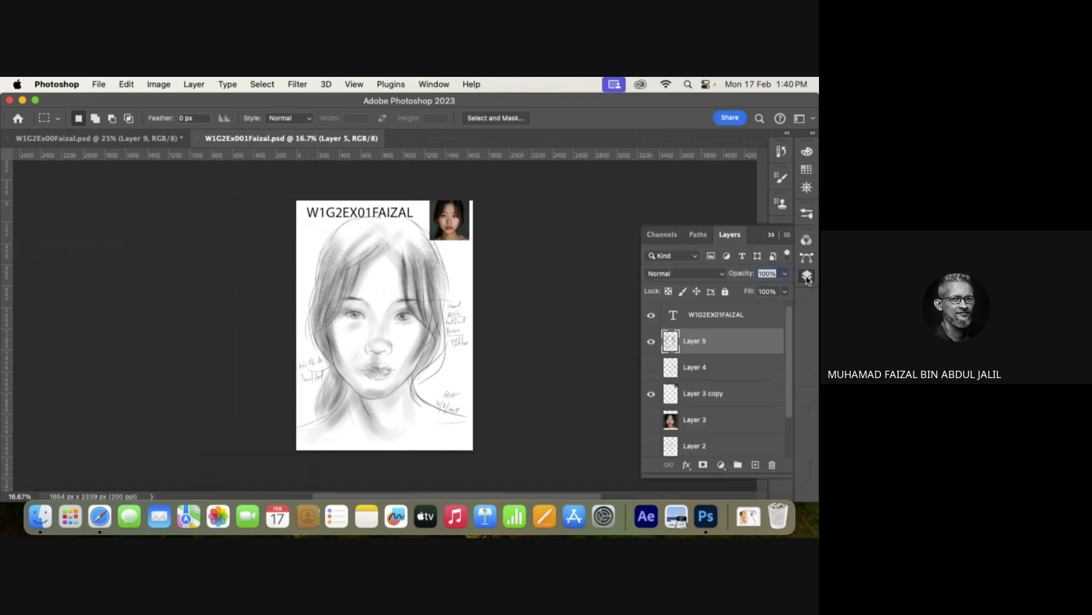
pyautogui.click(777, 155)
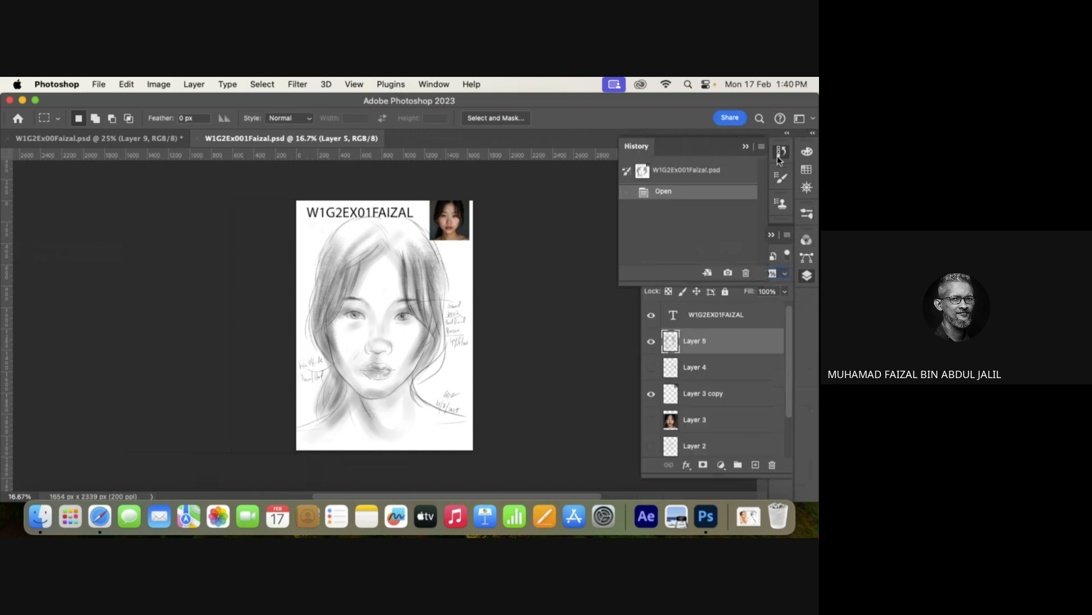
pyautogui.click(778, 156)
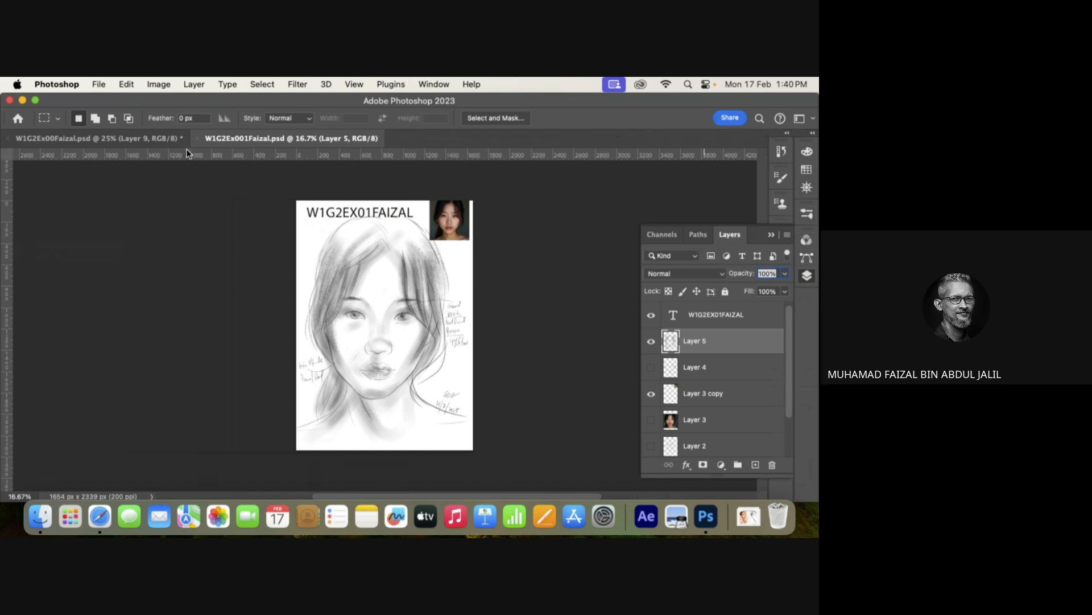
# Show the Tools panel and dock it along the left edge of the workspace.
pyautogui.click(391, 85)
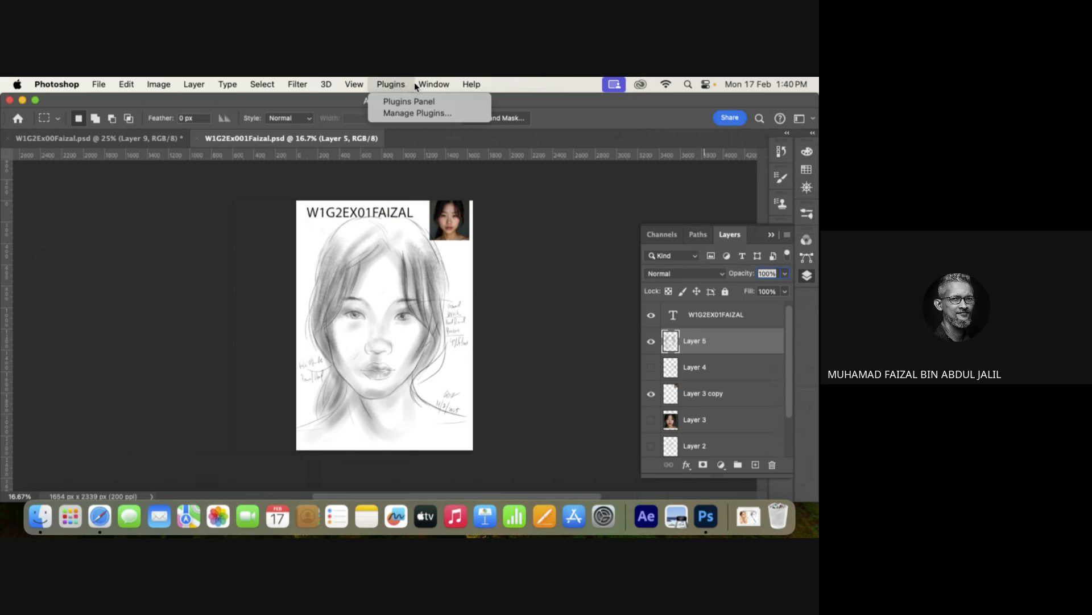
pyautogui.moveTo(419, 87)
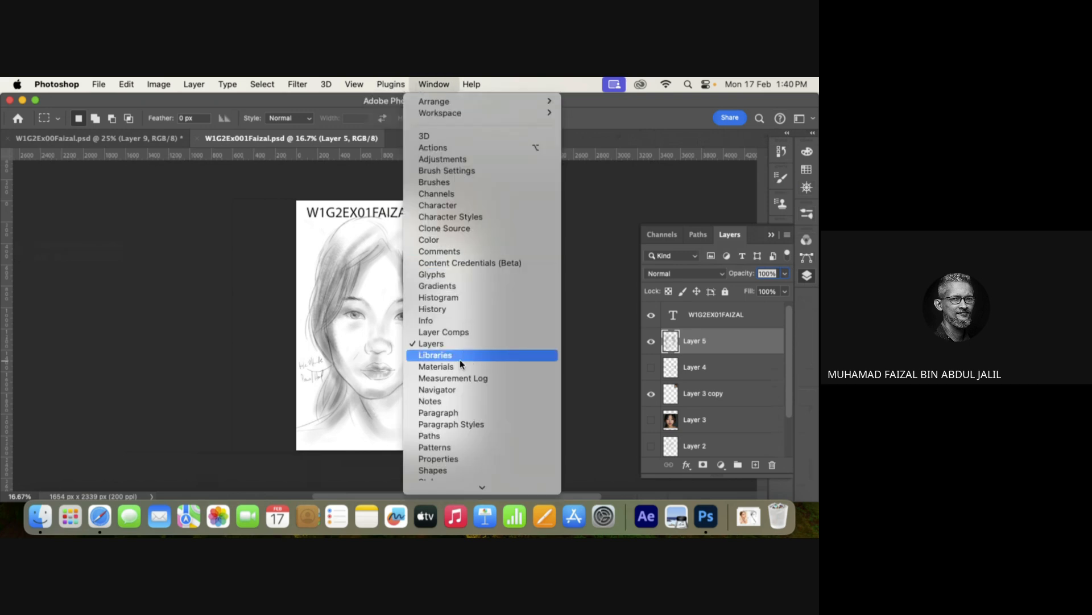
pyautogui.moveTo(476, 489)
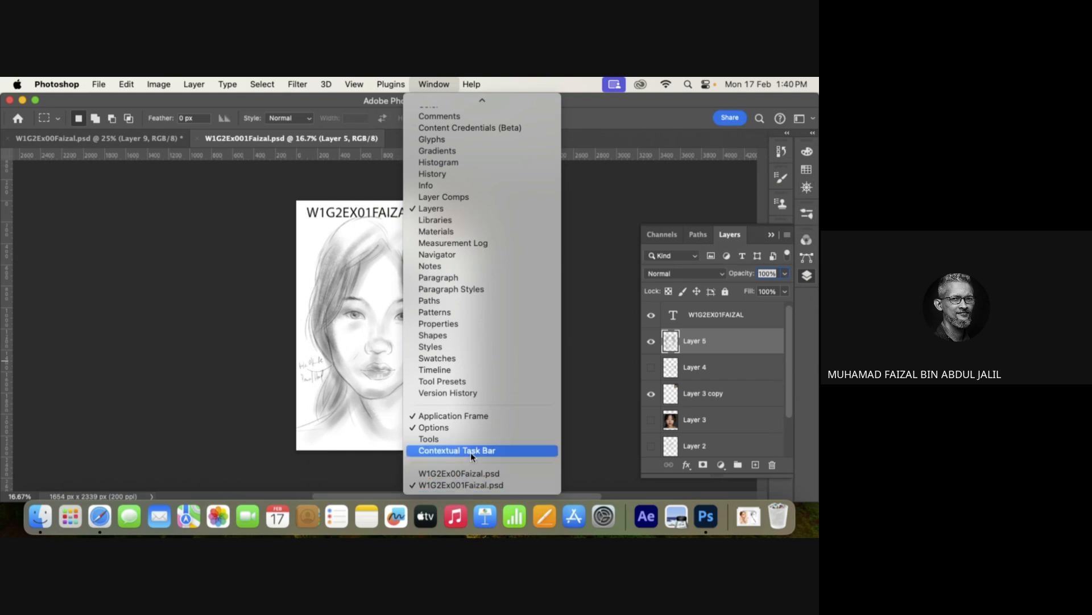
pyautogui.click(472, 435)
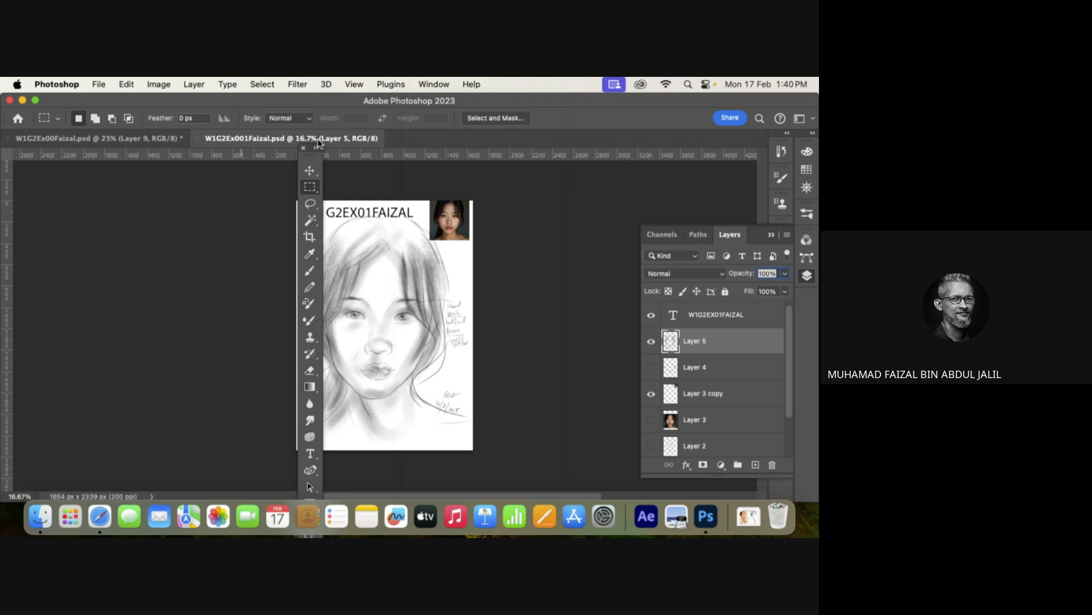
pyautogui.moveTo(313, 152); pyautogui.dragTo(11, 134)
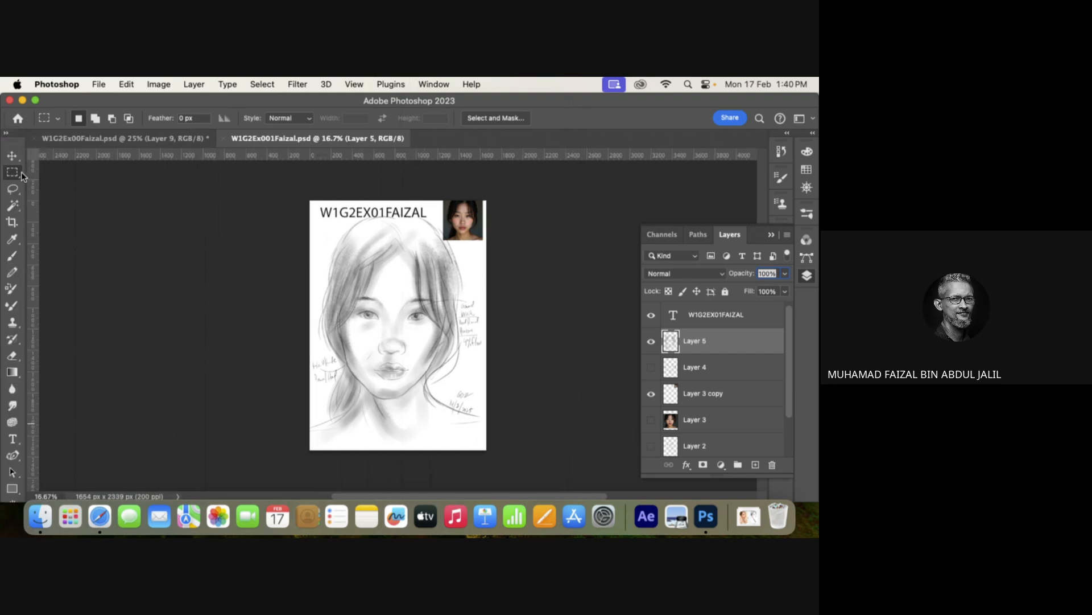
# Pick the Elliptical Marquee tool and prepare a blank new layer above Layer 5, with Layer 5 and Layer 3 copy hidden.
pyautogui.moveTo(21, 171); pyautogui.dragTo(79, 183)
pyautogui.moveTo(651, 341); pyautogui.dragTo(652, 394)
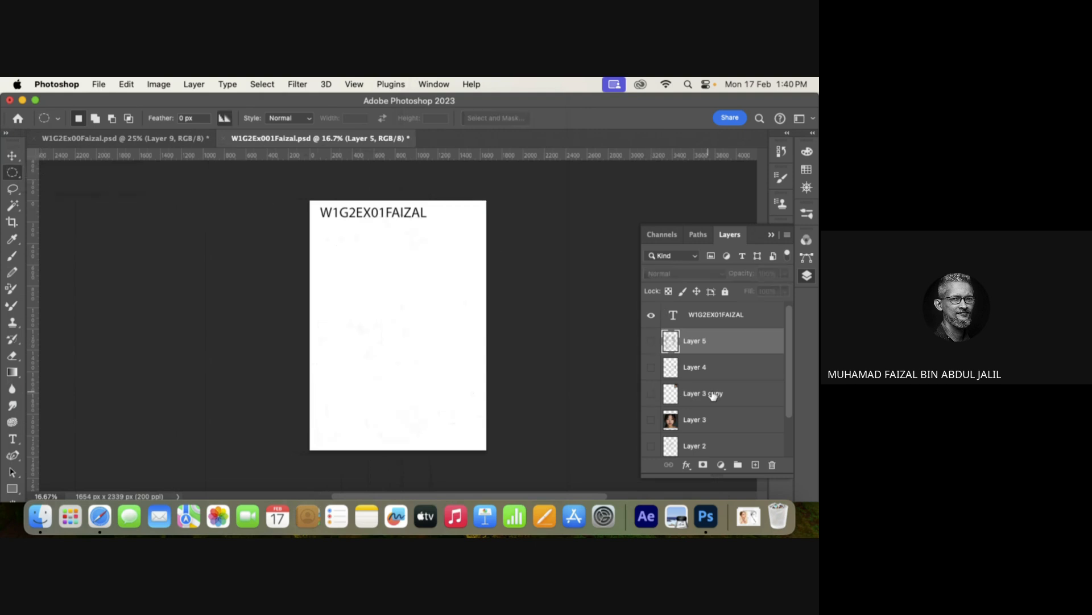
pyautogui.click(756, 464)
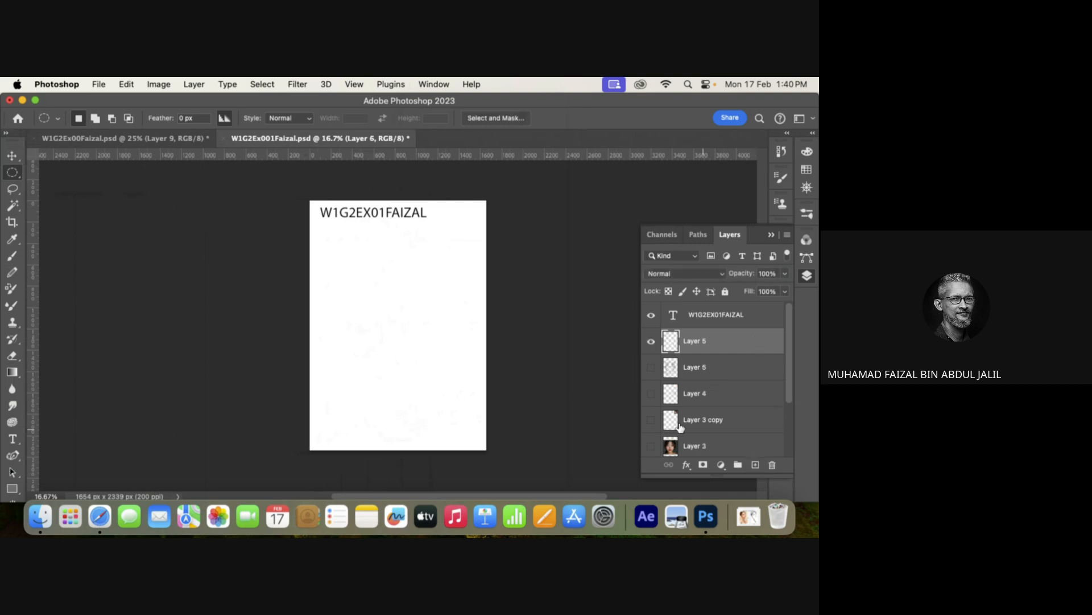
# Draw a large circular selection in the middle of the page and toggle Layer 6's visibility off and on.
pyautogui.click(373, 287)
pyautogui.moveTo(326, 254); pyautogui.dragTo(551, 445)
pyautogui.moveTo(505, 336)
pyautogui.mouseDown()
pyautogui.moveTo(505, 219)
pyautogui.moveTo(500, 348)
pyautogui.moveTo(515, 324)
pyautogui.mouseUp()
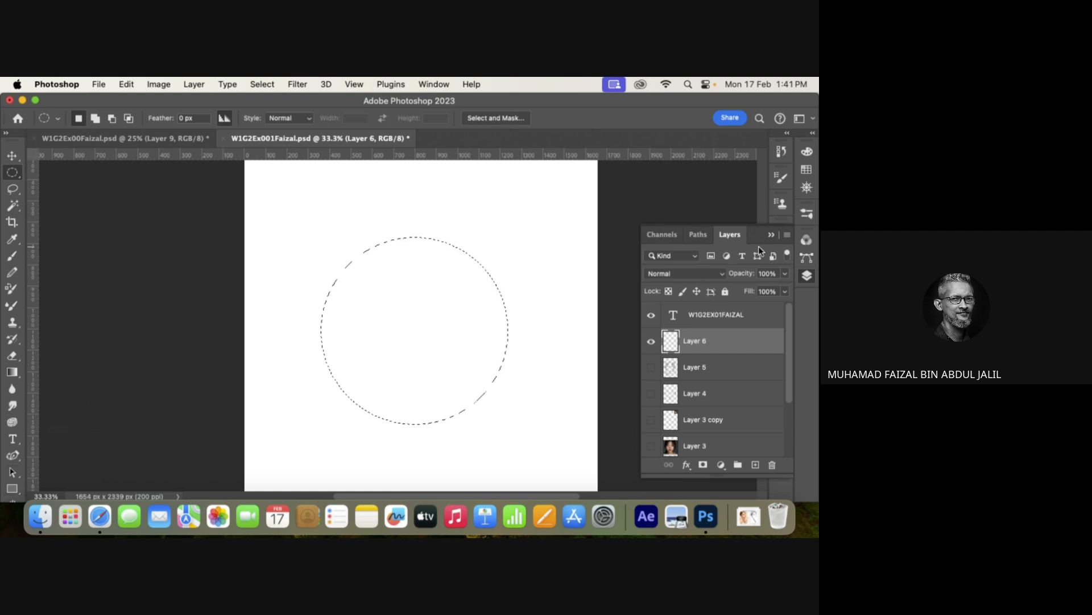
pyautogui.click(651, 341)
pyautogui.click(651, 341)
pyautogui.click(651, 342)
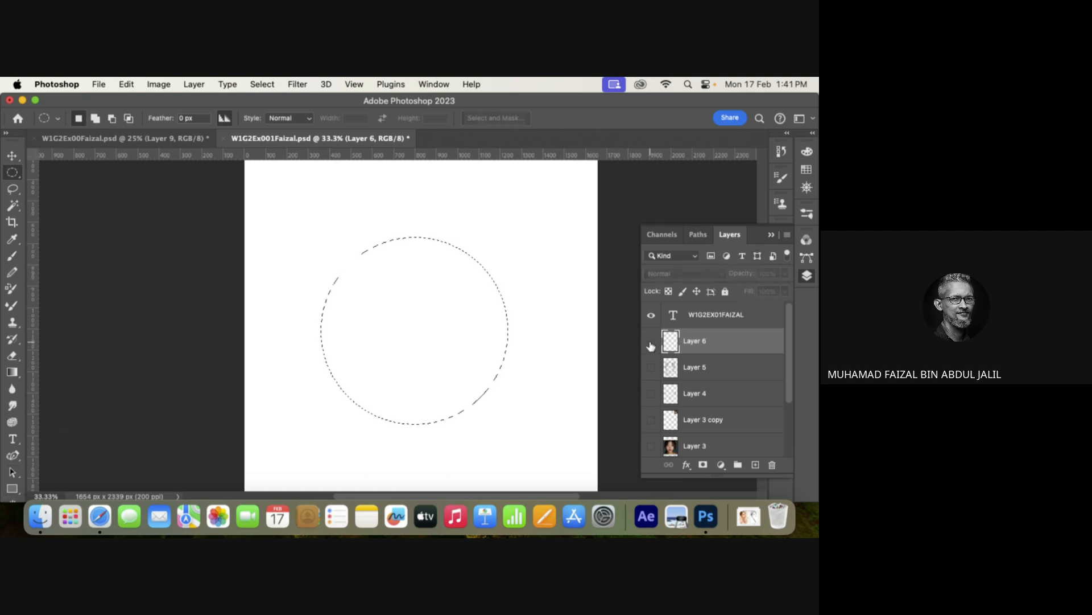
pyautogui.click(651, 343)
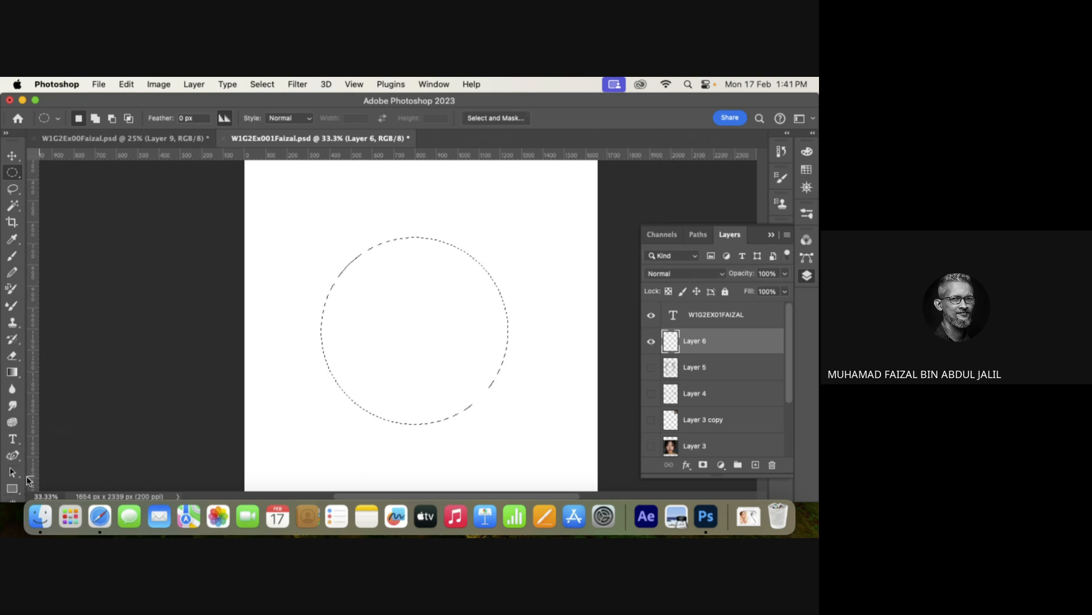
# Undock the Tools panel, change the screen mode to full screen with menu bar, and place the floating panel along the left edge.
pyautogui.moveTo(17, 136); pyautogui.dragTo(71, 99)
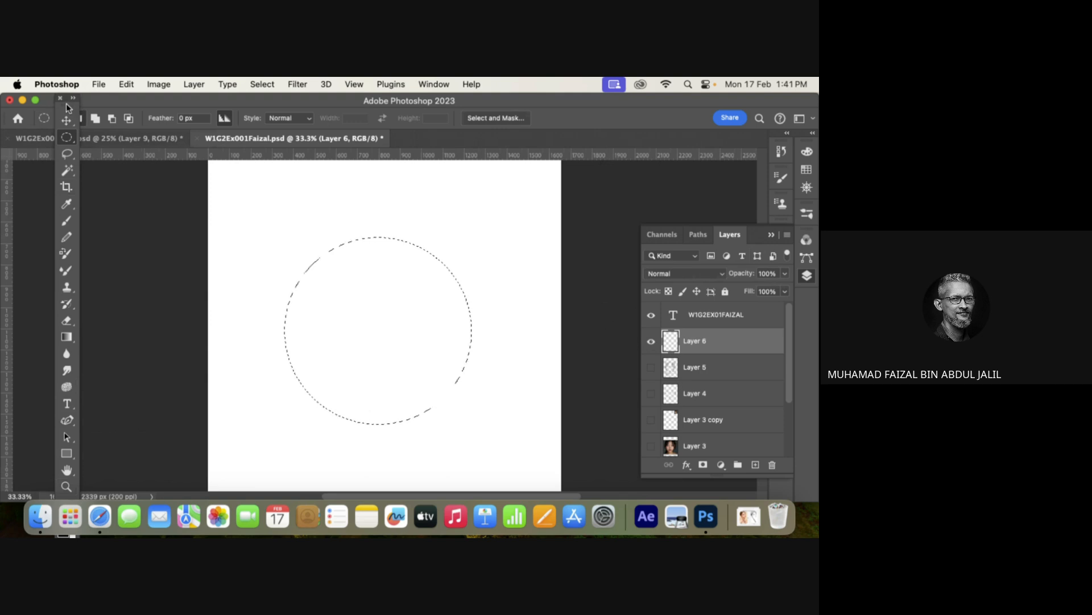
pyautogui.moveTo(67, 103); pyautogui.dragTo(88, 117)
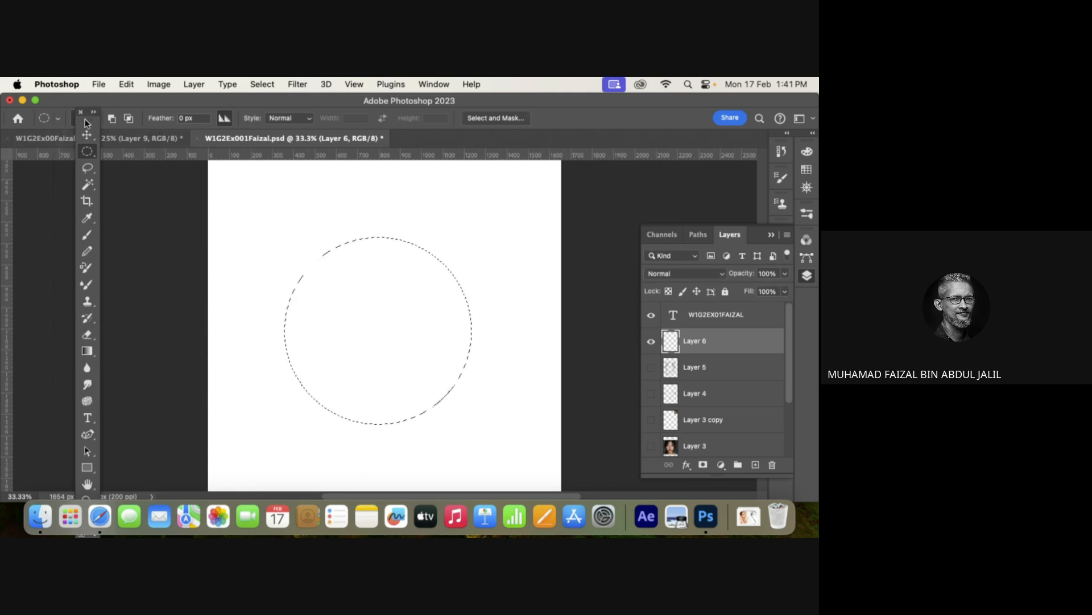
pyautogui.moveTo(87, 111); pyautogui.dragTo(140, 112)
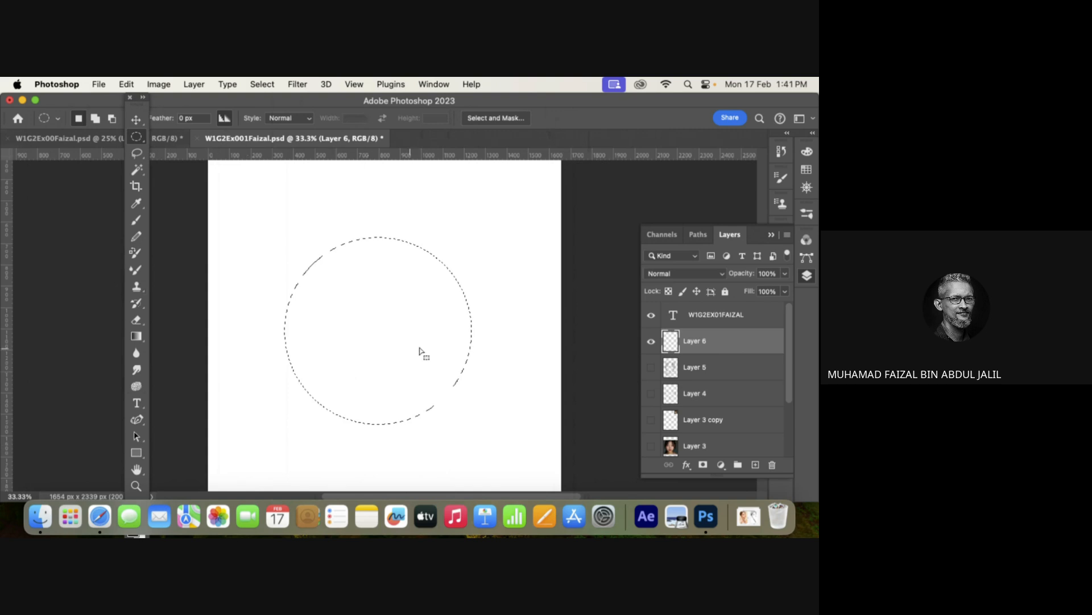
pyautogui.press('f')
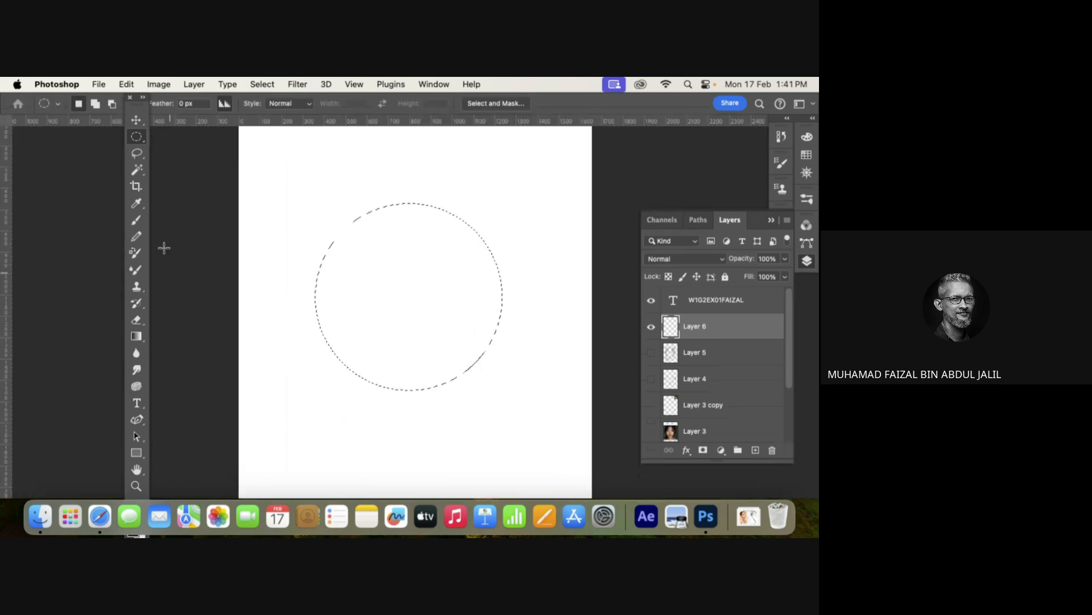
pyautogui.moveTo(141, 108); pyautogui.dragTo(7, 102)
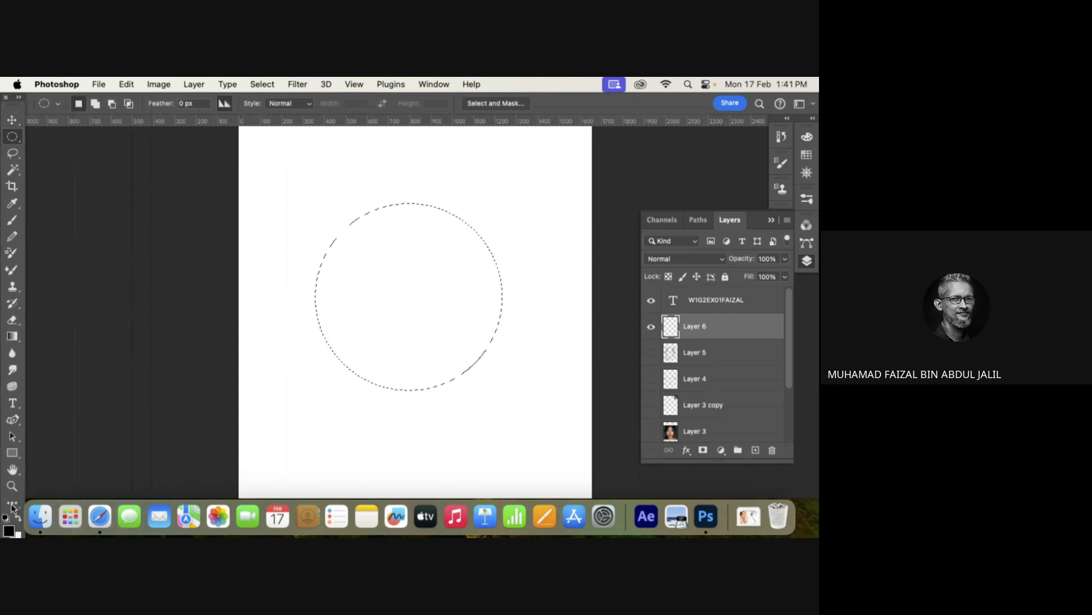
# Pick the Soft Round brush and set it to 600 px with 9% flow for painting in black.
pyautogui.hotkey('alt', 'BackSpace')
pyautogui.press('b')
pyautogui.click(92, 103)
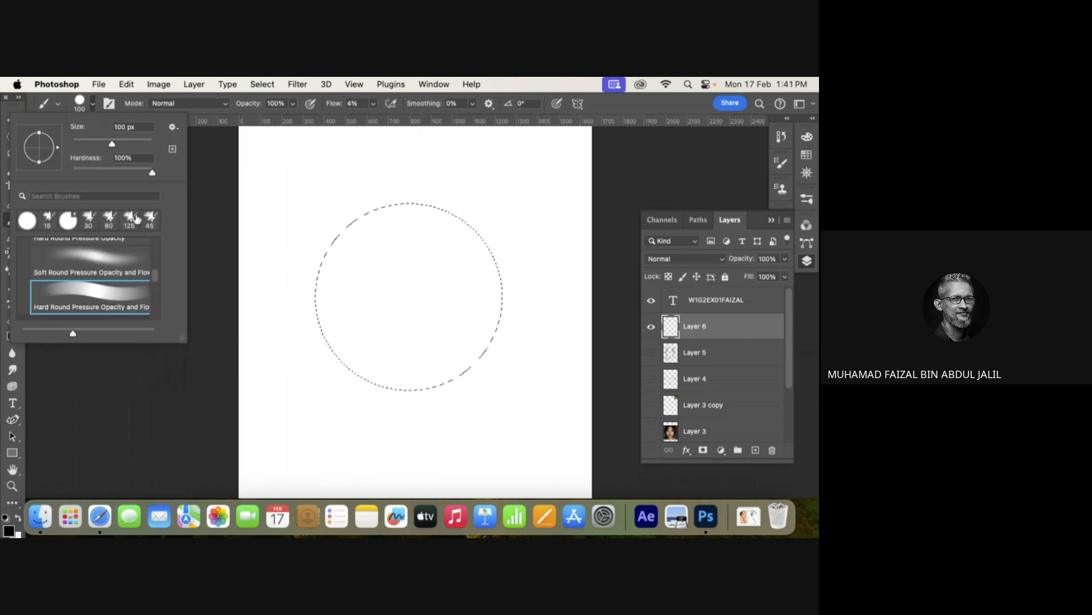
pyautogui.moveTo(154, 277); pyautogui.dragTo(155, 243)
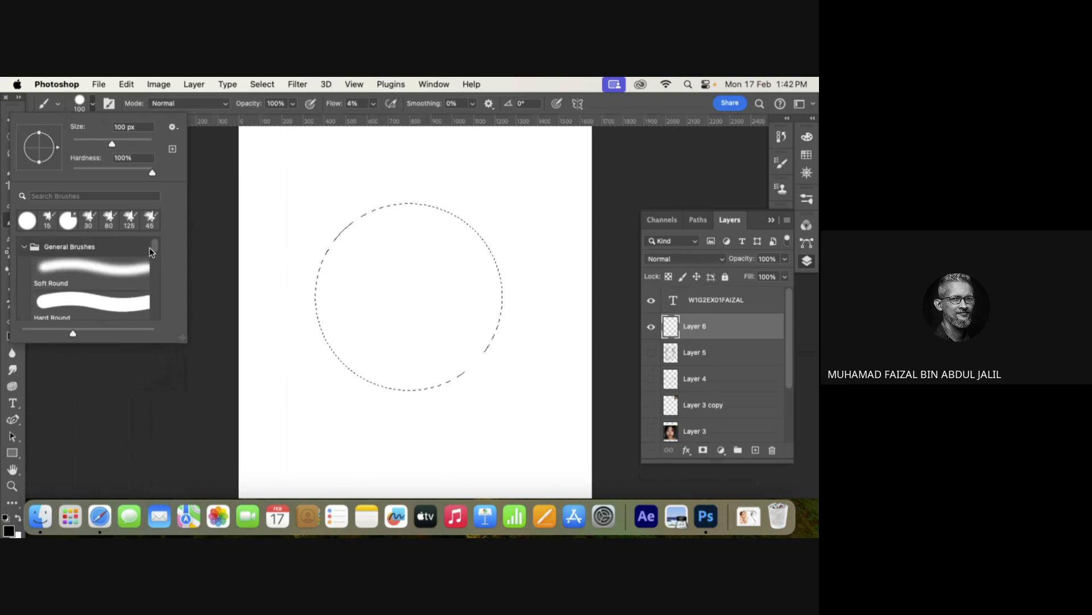
pyautogui.doubleClick(142, 265)
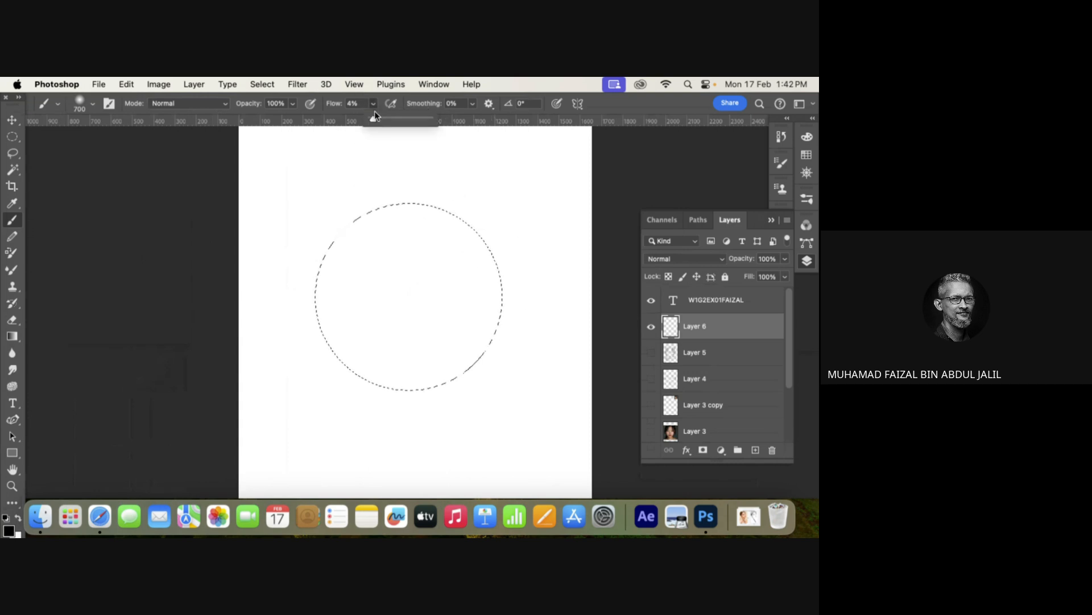
pyautogui.click(358, 269)
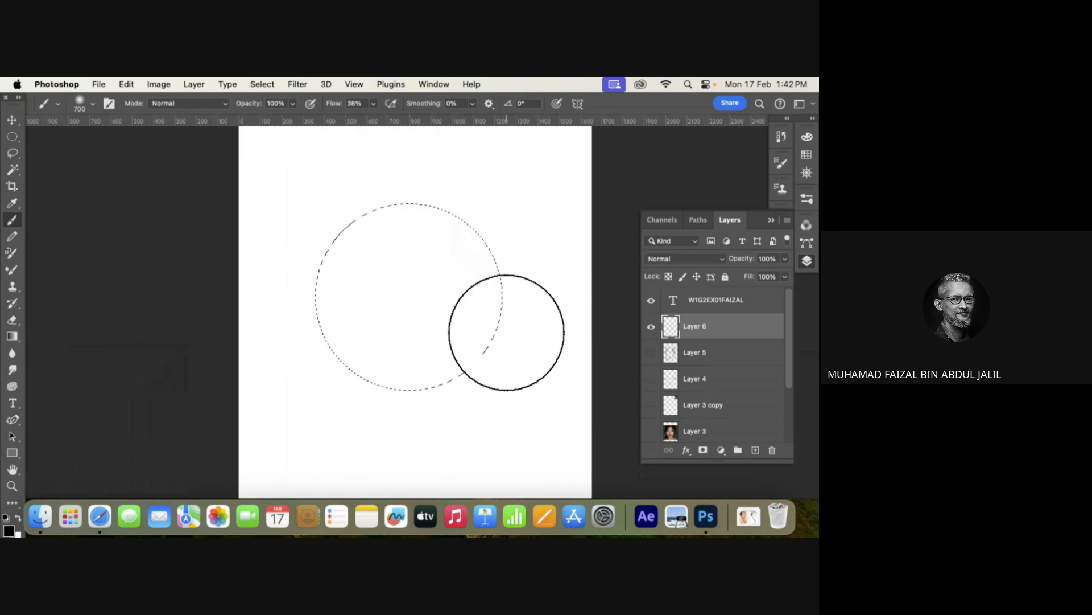
pyautogui.press('[')
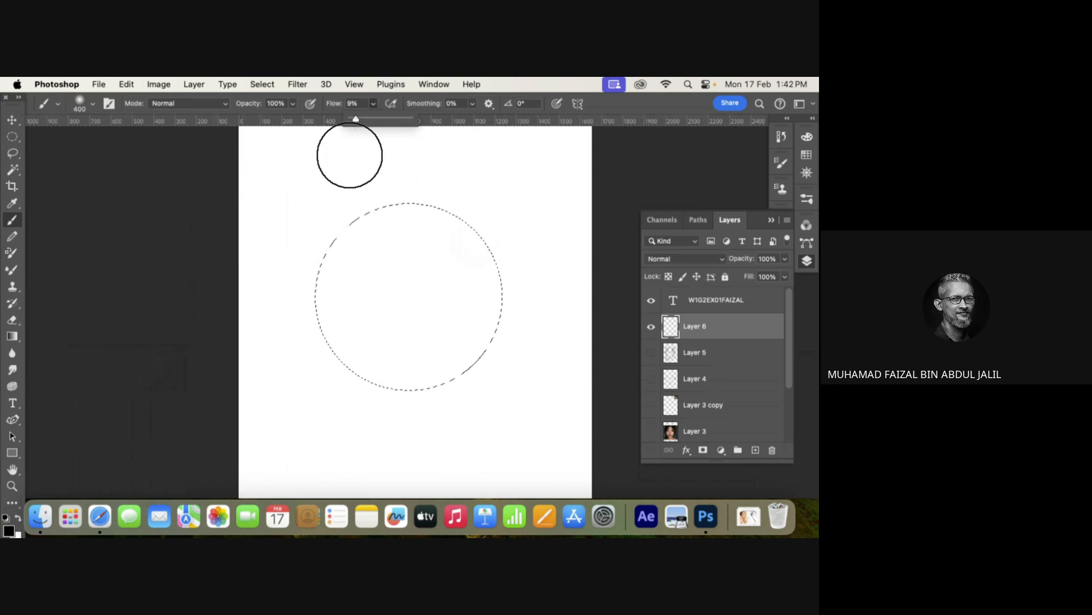
pyautogui.press(']')
pyautogui.press(']')
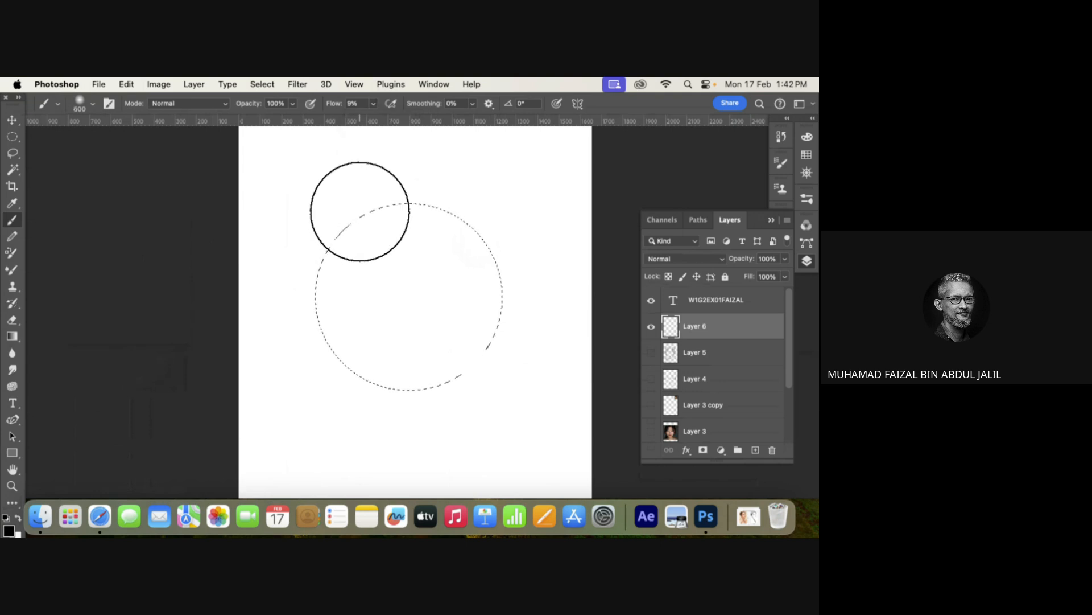
# Shade the left and lower parts of the circle in black, reducing the brush to 200 px and redoing the last stroke.
pyautogui.moveTo(360, 211)
pyautogui.mouseDown()
pyautogui.moveTo(360, 295)
pyautogui.moveTo(403, 332)
pyautogui.moveTo(464, 325)
pyautogui.moveTo(509, 289)
pyautogui.moveTo(494, 307)
pyautogui.moveTo(352, 287)
pyautogui.mouseUp()
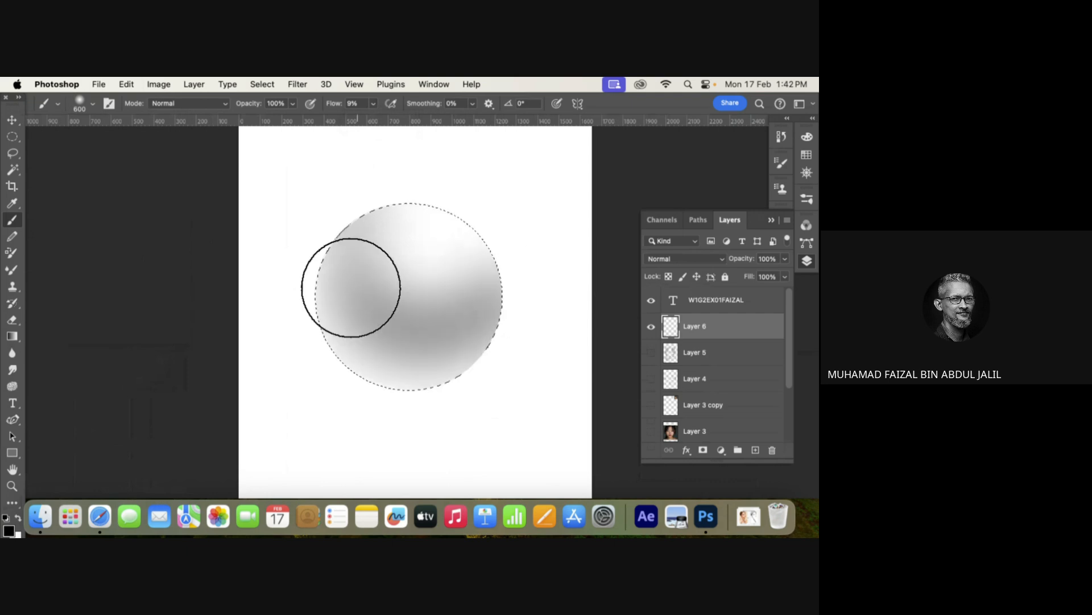
pyautogui.moveTo(456, 331)
pyautogui.mouseDown()
pyautogui.moveTo(530, 281)
pyautogui.moveTo(513, 305)
pyautogui.moveTo(344, 255)
pyautogui.moveTo(372, 196)
pyautogui.moveTo(350, 219)
pyautogui.moveTo(351, 305)
pyautogui.moveTo(567, 271)
pyautogui.mouseUp()
pyautogui.press('[')
pyautogui.press('[')
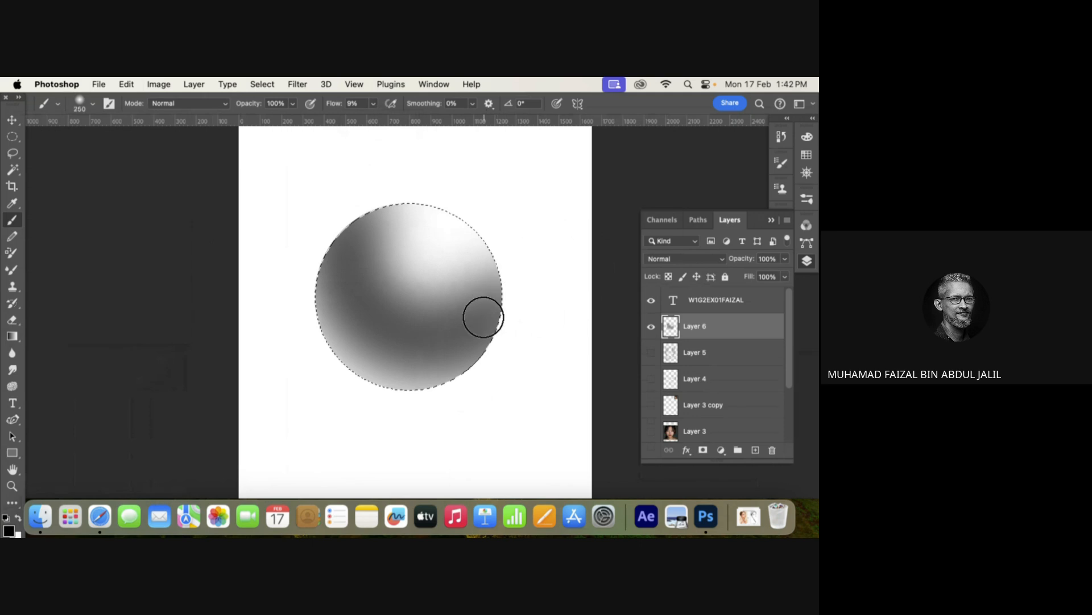
pyautogui.press('[')
pyautogui.moveTo(484, 317)
pyautogui.mouseDown()
pyautogui.moveTo(390, 314)
pyautogui.moveTo(374, 194)
pyautogui.mouseUp()
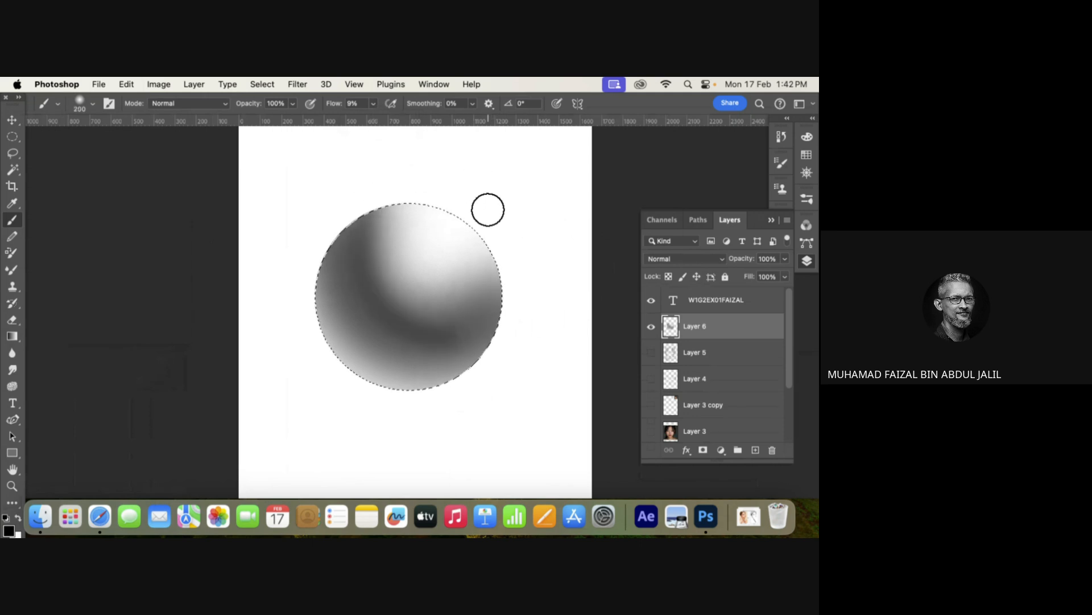
pyautogui.press('super+z')
pyautogui.moveTo(345, 321); pyautogui.dragTo(471, 339)
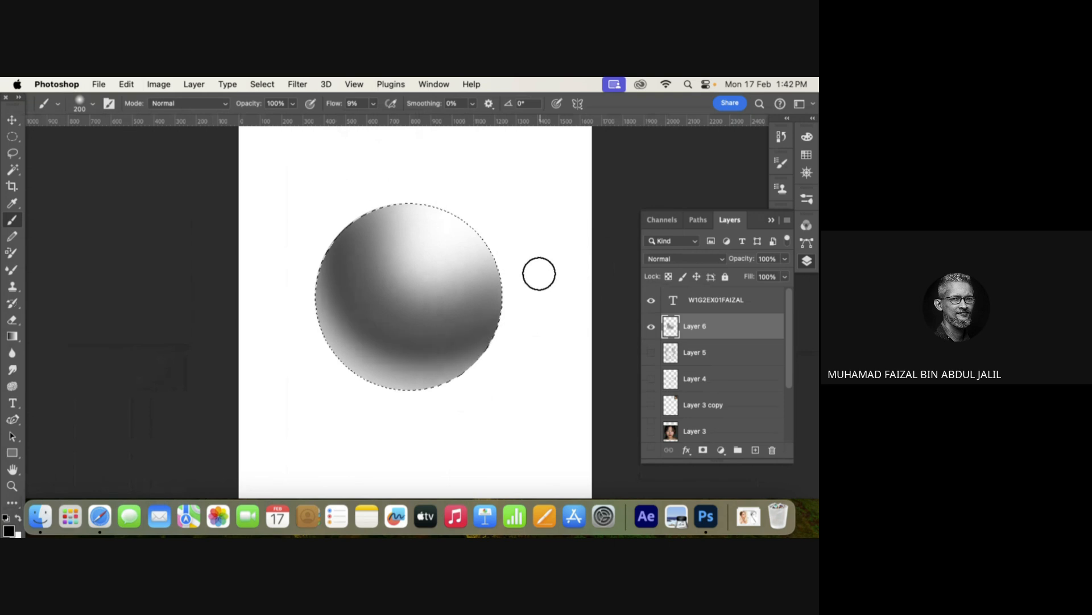
# Enlarge the brush to 600 px and darken the sphere's light area and lower edge with broad soft strokes.
pyautogui.press(']')
pyautogui.press(']')
pyautogui.press(']')
pyautogui.press(']')
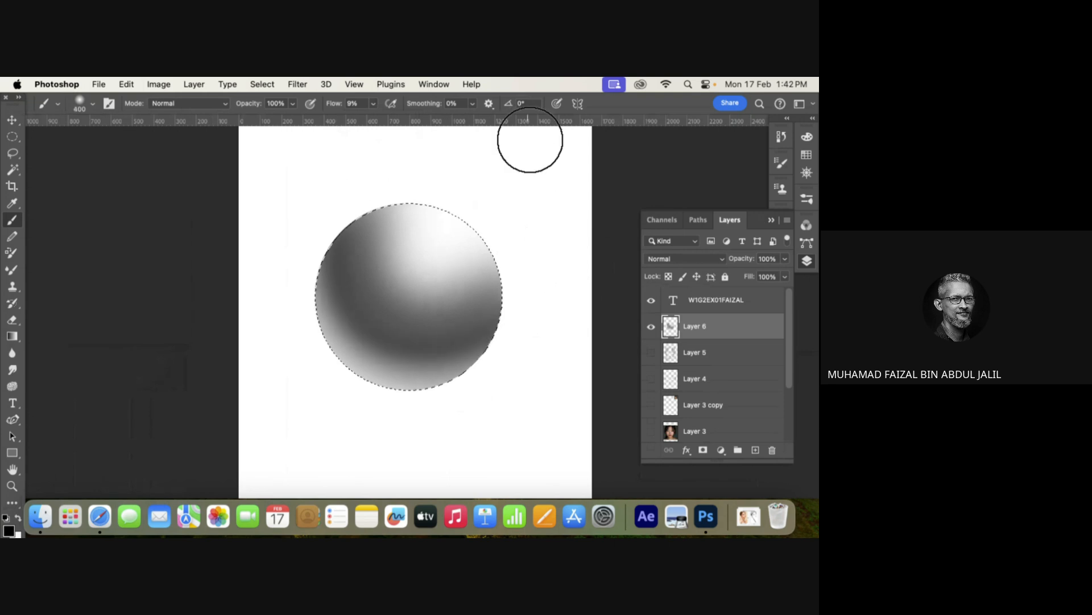
pyautogui.press(']')
pyautogui.moveTo(430, 212)
pyautogui.mouseDown()
pyautogui.moveTo(454, 224)
pyautogui.moveTo(474, 324)
pyautogui.mouseUp()
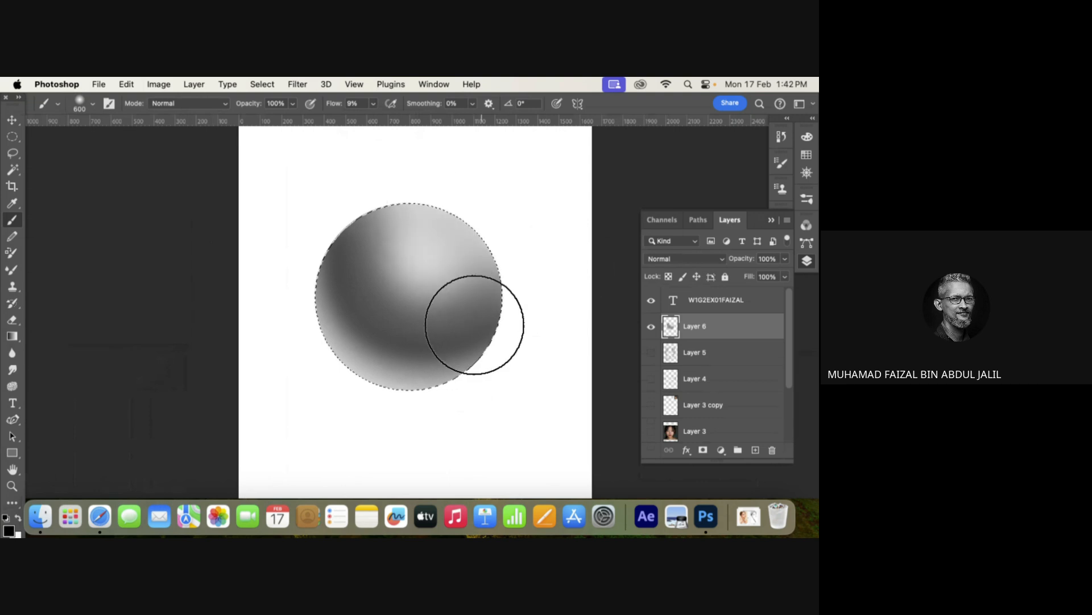
pyautogui.moveTo(327, 339)
pyautogui.mouseDown()
pyautogui.moveTo(379, 395)
pyautogui.moveTo(512, 361)
pyautogui.mouseUp()
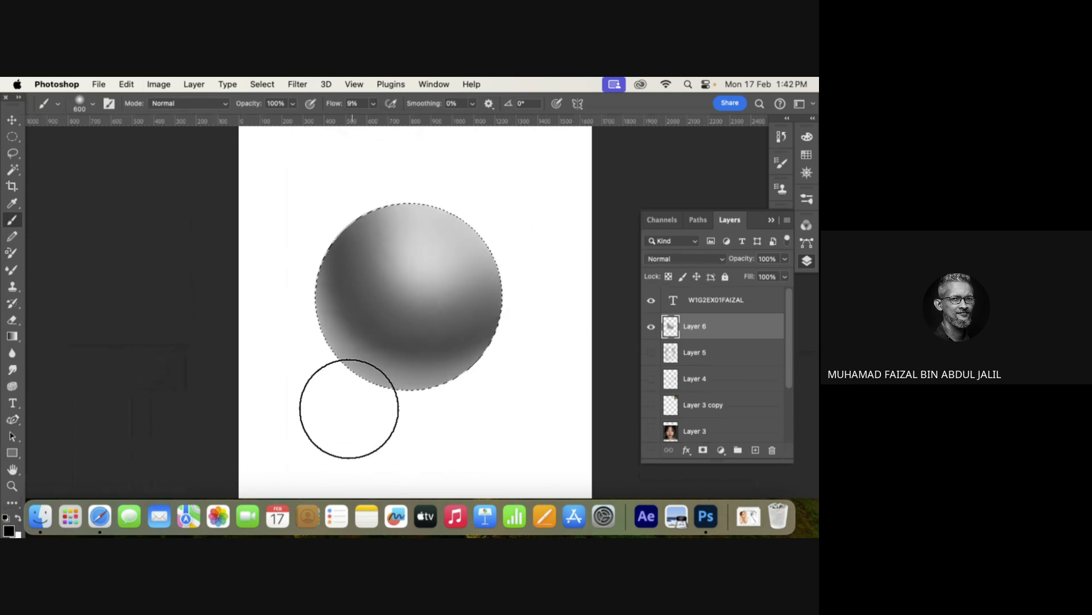
pyautogui.moveTo(349, 407)
pyautogui.mouseDown()
pyautogui.moveTo(336, 252)
pyautogui.moveTo(372, 333)
pyautogui.moveTo(490, 313)
pyautogui.moveTo(475, 293)
pyautogui.mouseUp()
# Reduce the brush to 300 px and deepen the shadow along the sphere's right side and center.
pyautogui.press('[')
pyautogui.press('[')
pyautogui.press('[')
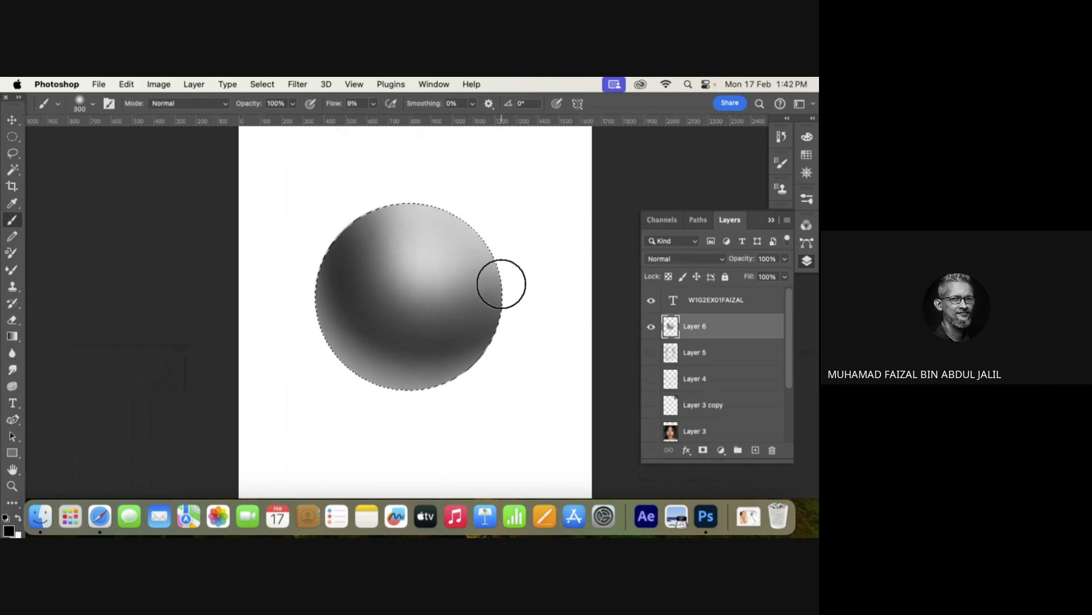
pyautogui.moveTo(501, 284)
pyautogui.mouseDown()
pyautogui.moveTo(489, 230)
pyautogui.moveTo(476, 331)
pyautogui.mouseUp()
pyautogui.moveTo(438, 290)
pyautogui.mouseDown()
pyautogui.moveTo(359, 218)
pyautogui.moveTo(394, 331)
pyautogui.mouseUp()
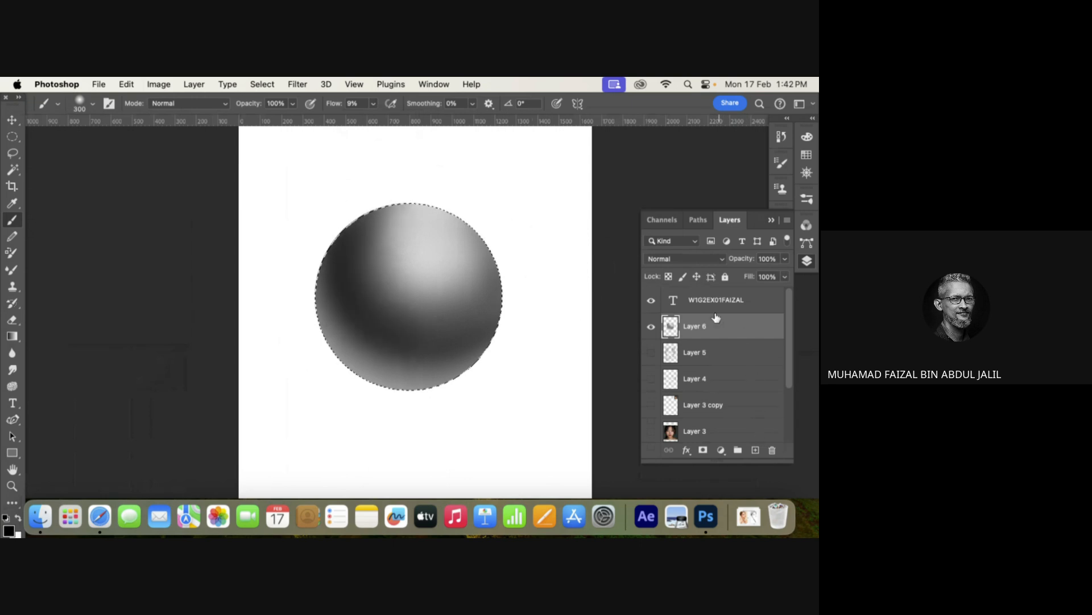
# Swap the foreground color to white and paint a highlight on the sphere's upper right and light on its lower left.
pyautogui.press('x')
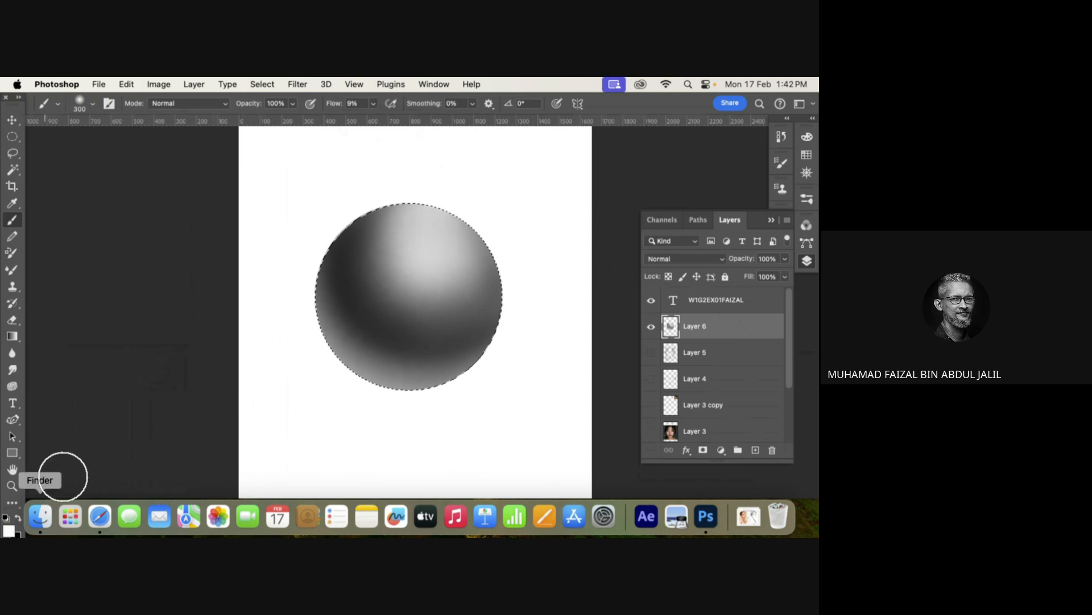
pyautogui.moveTo(430, 245)
pyautogui.mouseDown()
pyautogui.moveTo(547, 252)
pyautogui.moveTo(441, 216)
pyautogui.moveTo(497, 269)
pyautogui.moveTo(479, 243)
pyautogui.moveTo(490, 275)
pyautogui.moveTo(355, 220)
pyautogui.moveTo(377, 265)
pyautogui.moveTo(443, 248)
pyautogui.moveTo(433, 224)
pyautogui.mouseUp()
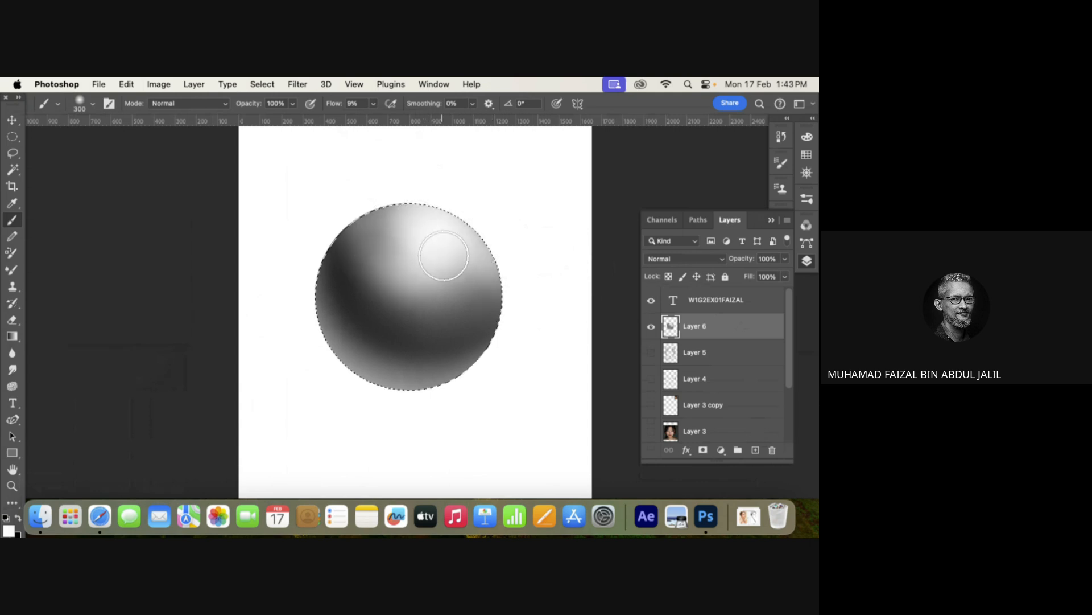
pyautogui.moveTo(391, 349)
pyautogui.mouseDown()
pyautogui.moveTo(343, 234)
pyautogui.moveTo(366, 338)
pyautogui.mouseUp()
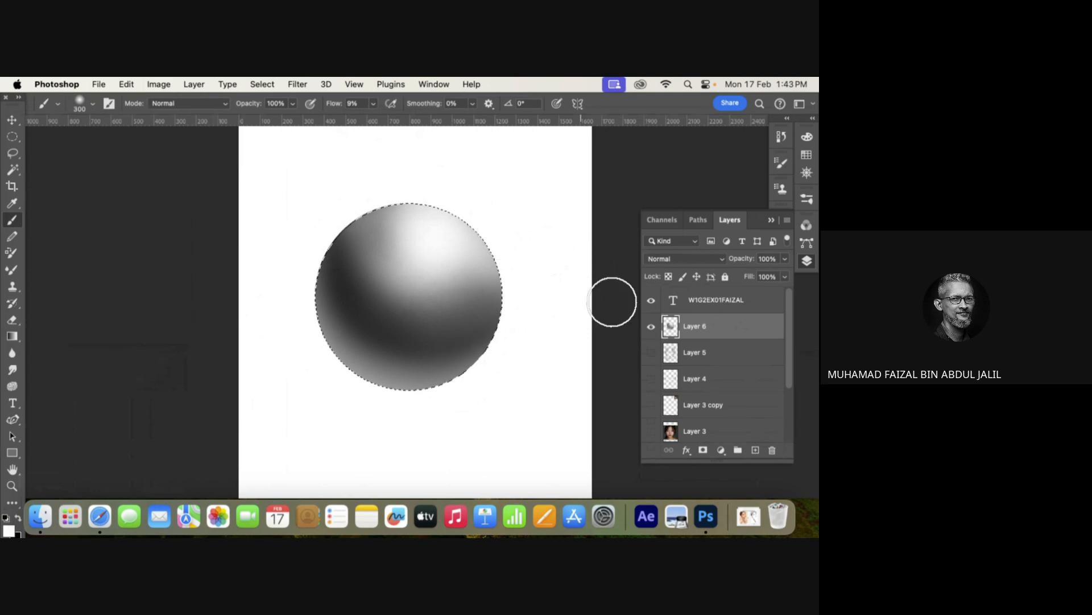
# Add a new layer beneath Layer 6, deselect the circle, and paint a soft black cast shadow under the sphere.
pyautogui.click(735, 354)
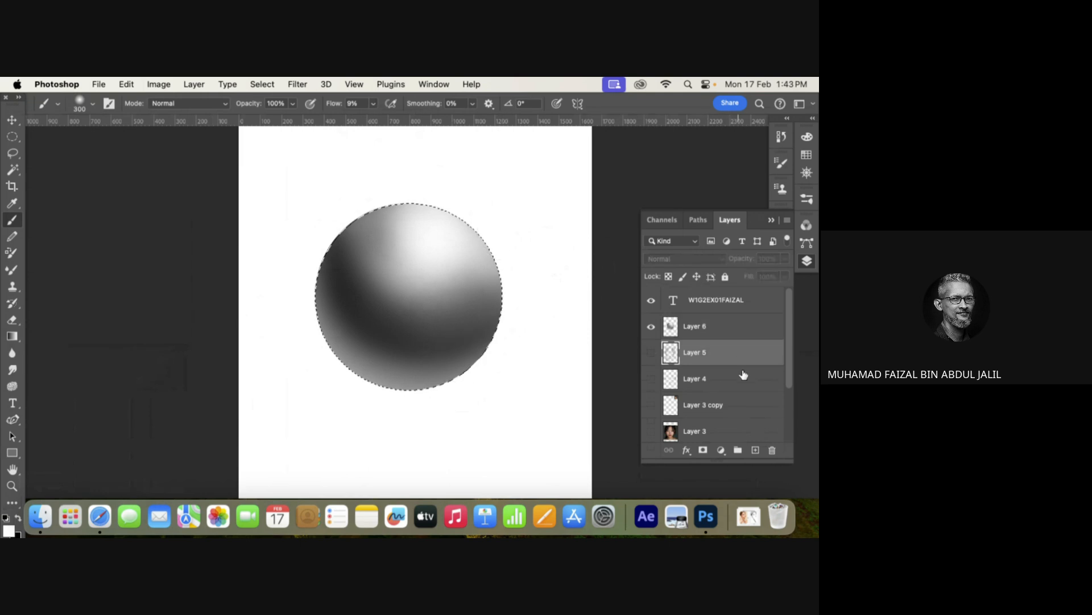
pyautogui.click(752, 451)
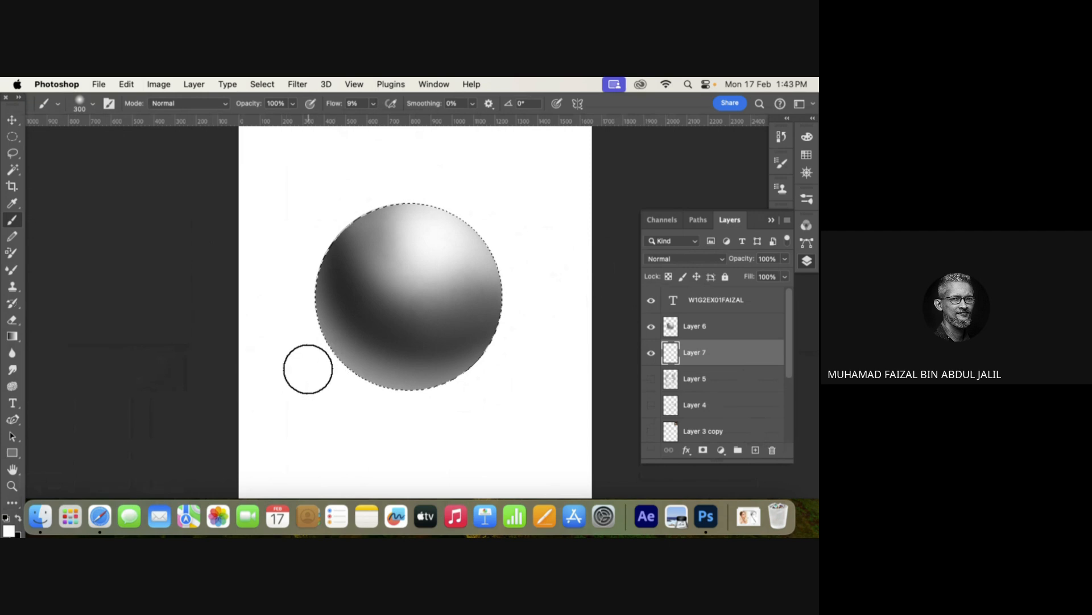
pyautogui.click(18, 517)
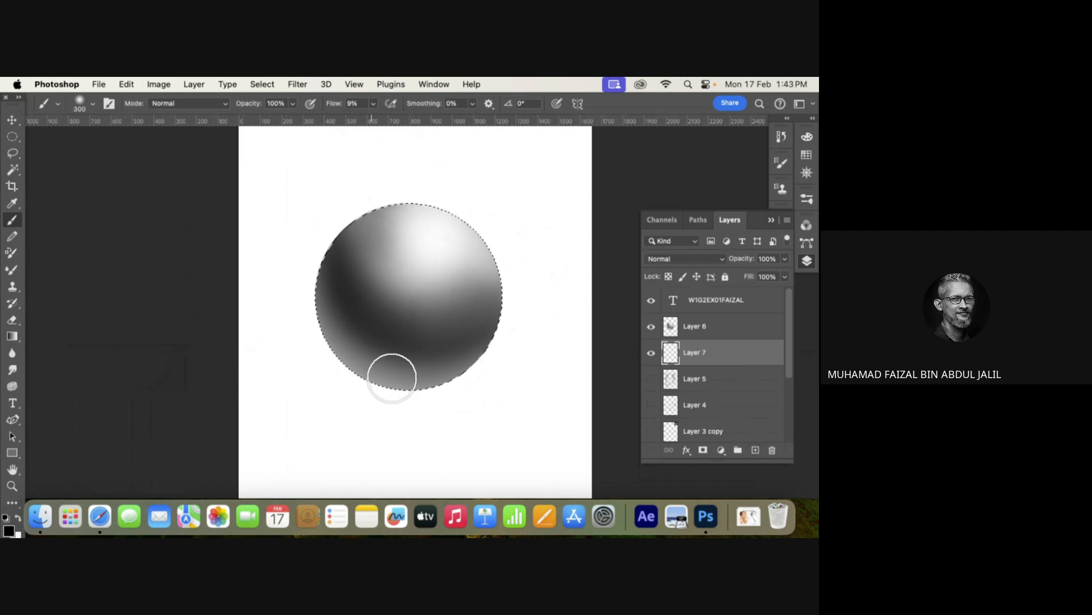
pyautogui.press('super+d')
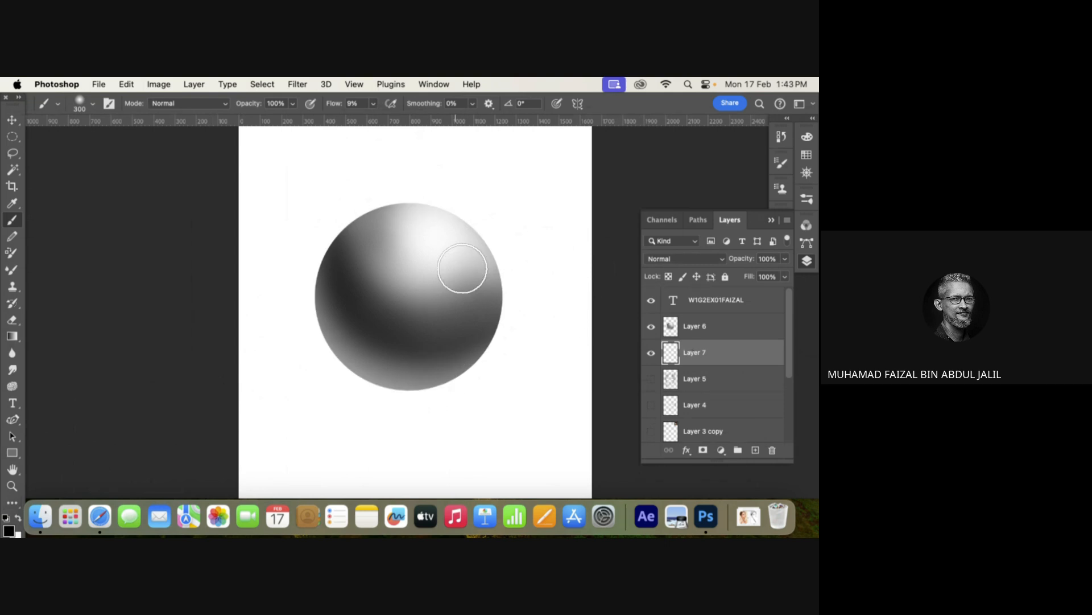
pyautogui.moveTo(424, 385)
pyautogui.mouseDown()
pyautogui.moveTo(293, 370)
pyautogui.moveTo(433, 386)
pyautogui.moveTo(288, 385)
pyautogui.moveTo(219, 402)
pyautogui.moveTo(492, 407)
pyautogui.moveTo(348, 380)
pyautogui.moveTo(440, 383)
pyautogui.moveTo(375, 375)
pyautogui.moveTo(341, 376)
pyautogui.moveTo(506, 386)
pyautogui.moveTo(377, 389)
pyautogui.moveTo(507, 393)
pyautogui.moveTo(241, 388)
pyautogui.moveTo(400, 373)
pyautogui.moveTo(496, 386)
pyautogui.moveTo(281, 387)
pyautogui.moveTo(180, 406)
pyautogui.mouseUp()
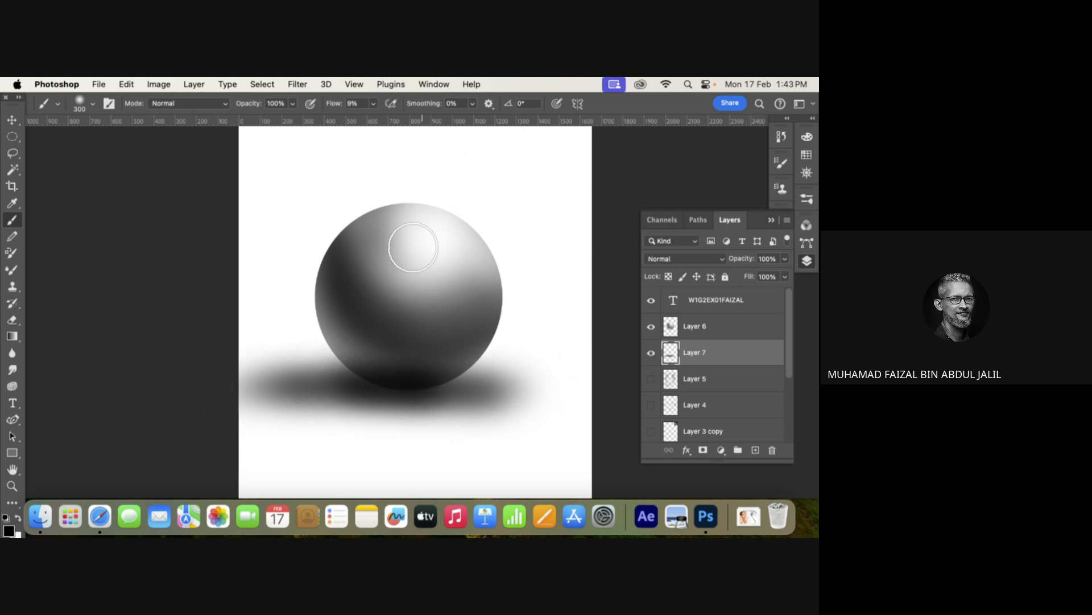
# Load the sphere on Layer 6 as a selection, deselect it, and view the lower layers in the list.
pyautogui.click(671, 333)
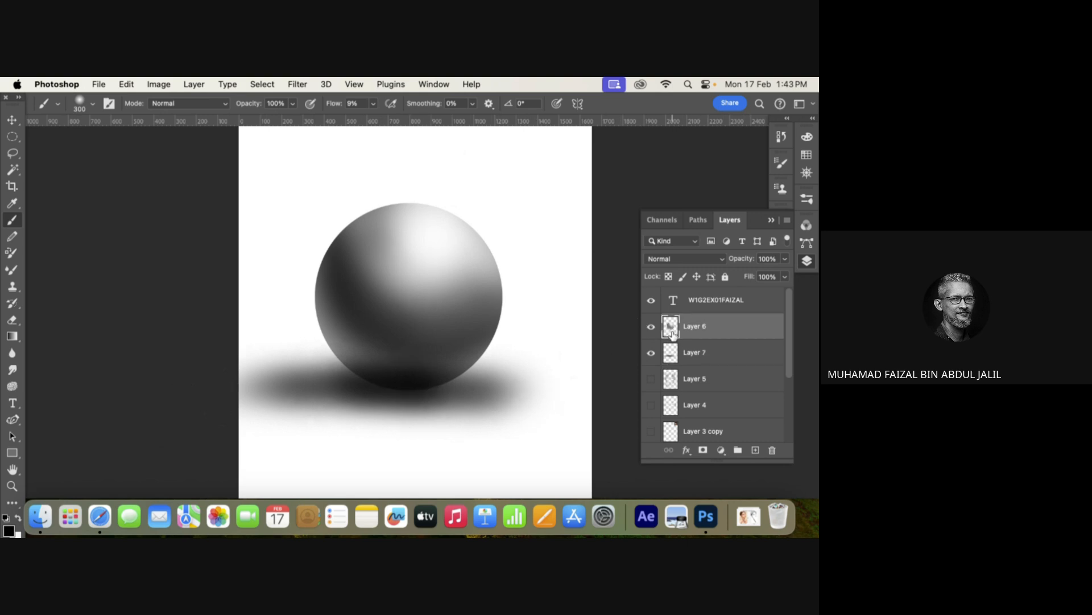
pyautogui.keyDown('super'); pyautogui.click(673, 334); pyautogui.keyUp('super')
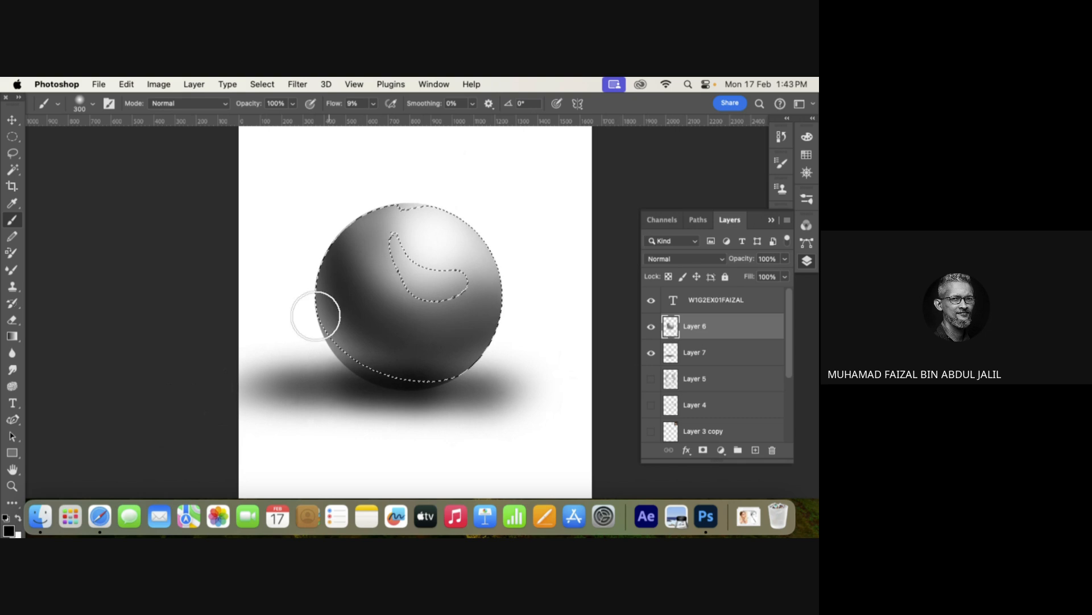
pyautogui.press('super+d')
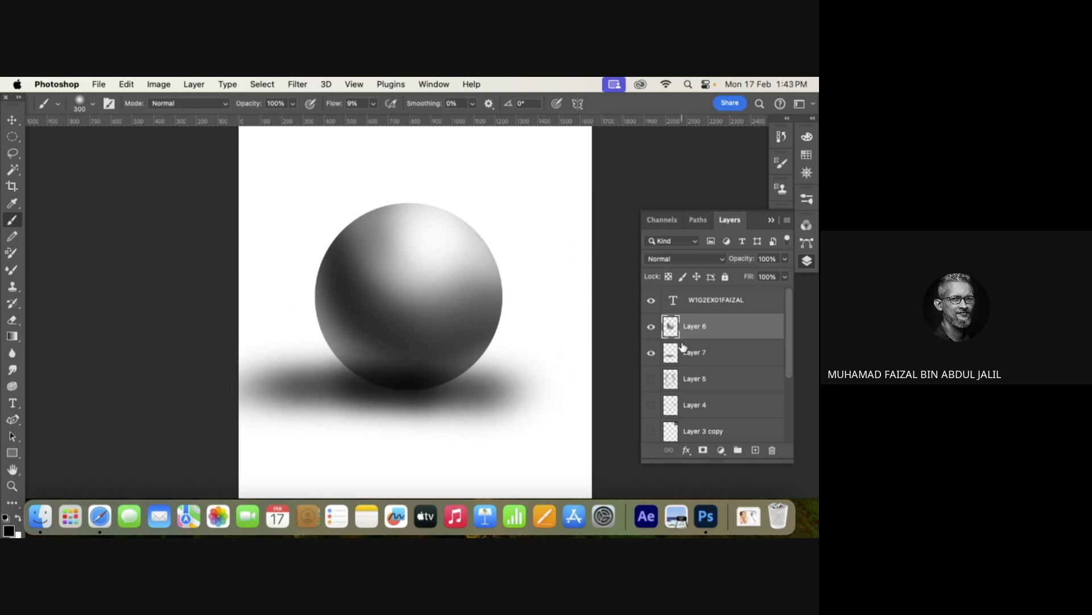
pyautogui.moveTo(788, 366); pyautogui.dragTo(787, 390)
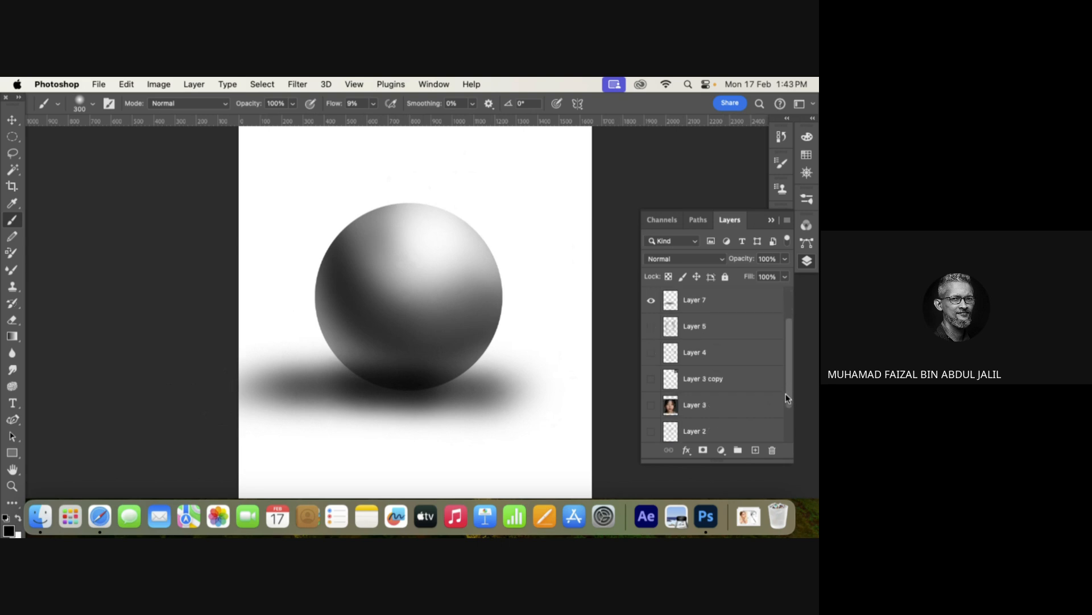
# Add a new layer directly above Layer 5 and paint soft black background shading behind the sphere's upper left with a 700 px brush.
pyautogui.click(741, 326)
pyautogui.click(757, 450)
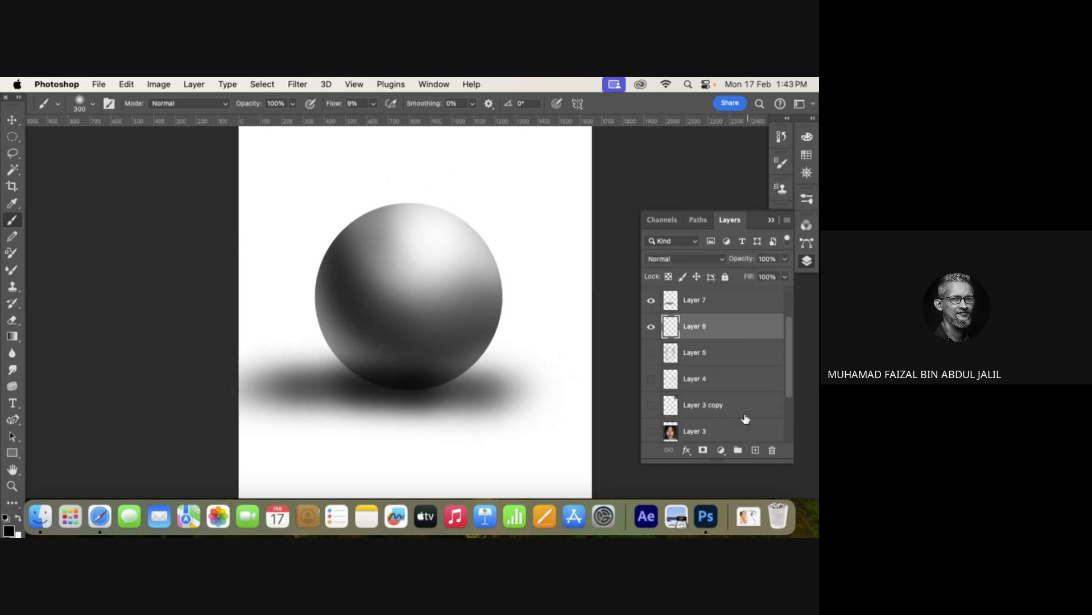
pyautogui.press(']')
pyautogui.press(']')
pyautogui.press(']')
pyautogui.press(']')
pyautogui.press(']')
pyautogui.press(']')
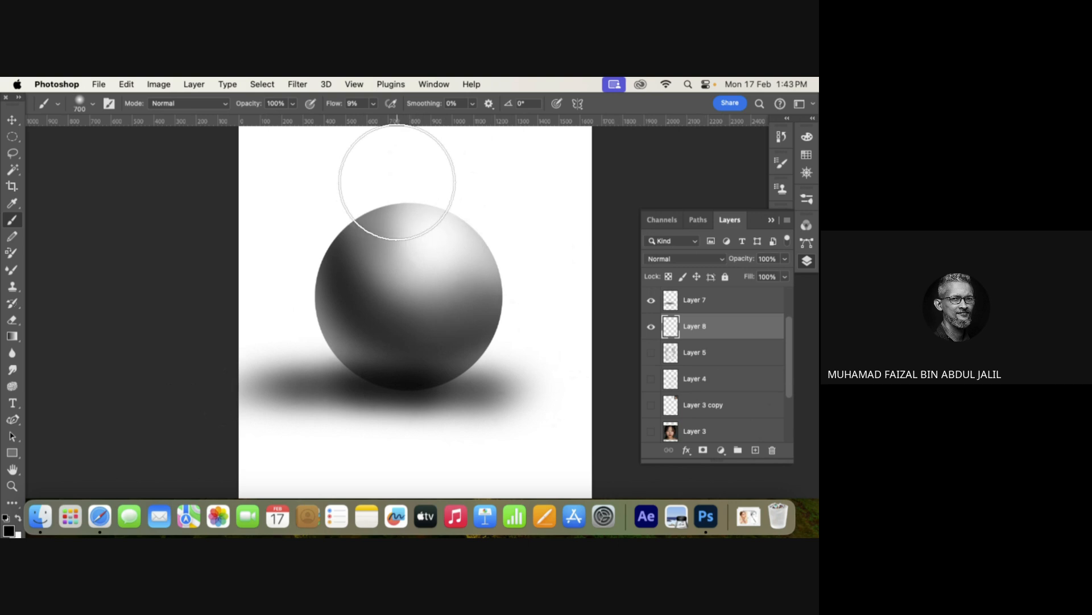
pyautogui.moveTo(395, 183)
pyautogui.mouseDown()
pyautogui.moveTo(365, 280)
pyautogui.moveTo(293, 190)
pyautogui.moveTo(248, 182)
pyautogui.moveTo(311, 149)
pyautogui.mouseUp()
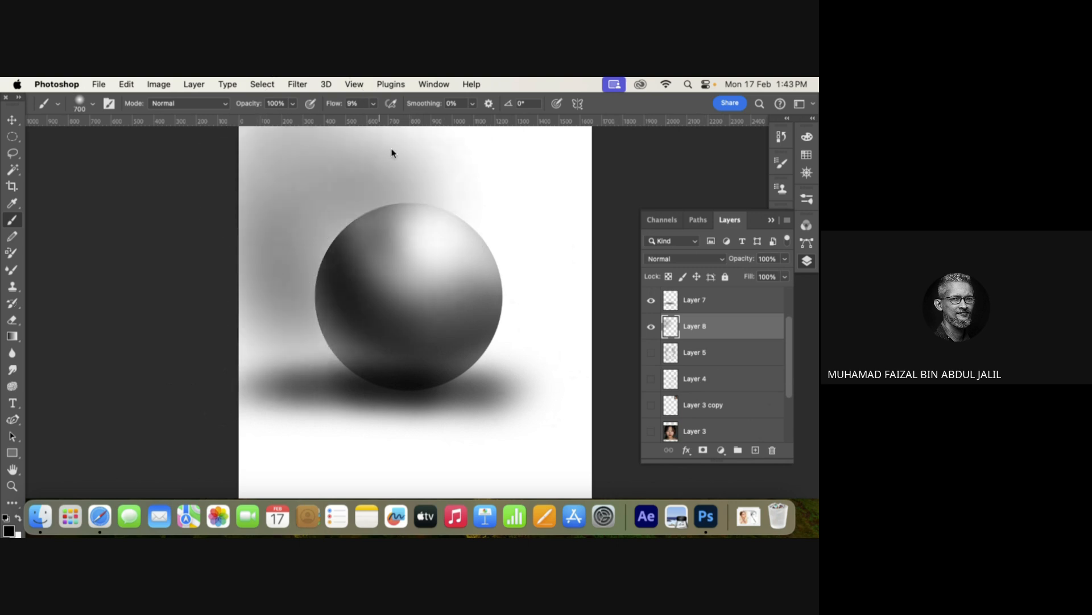
# Enlarge the brush to 800 px and extend the background shading across the area above, to the right of and behind the sphere.
pyautogui.press('[')
pyautogui.press('[')
pyautogui.press(']')
pyautogui.press(']')
pyautogui.press(']')
pyautogui.moveTo(403, 163)
pyautogui.mouseDown()
pyautogui.moveTo(451, 175)
pyautogui.moveTo(515, 259)
pyautogui.moveTo(573, 241)
pyautogui.moveTo(538, 155)
pyautogui.moveTo(509, 316)
pyautogui.moveTo(415, 340)
pyautogui.moveTo(229, 328)
pyautogui.moveTo(565, 331)
pyautogui.moveTo(592, 376)
pyautogui.moveTo(527, 414)
pyautogui.moveTo(579, 355)
pyautogui.moveTo(565, 337)
pyautogui.moveTo(450, 327)
pyautogui.moveTo(278, 343)
pyautogui.moveTo(381, 311)
pyautogui.moveTo(348, 282)
pyautogui.moveTo(335, 210)
pyautogui.moveTo(459, 176)
pyautogui.mouseUp()
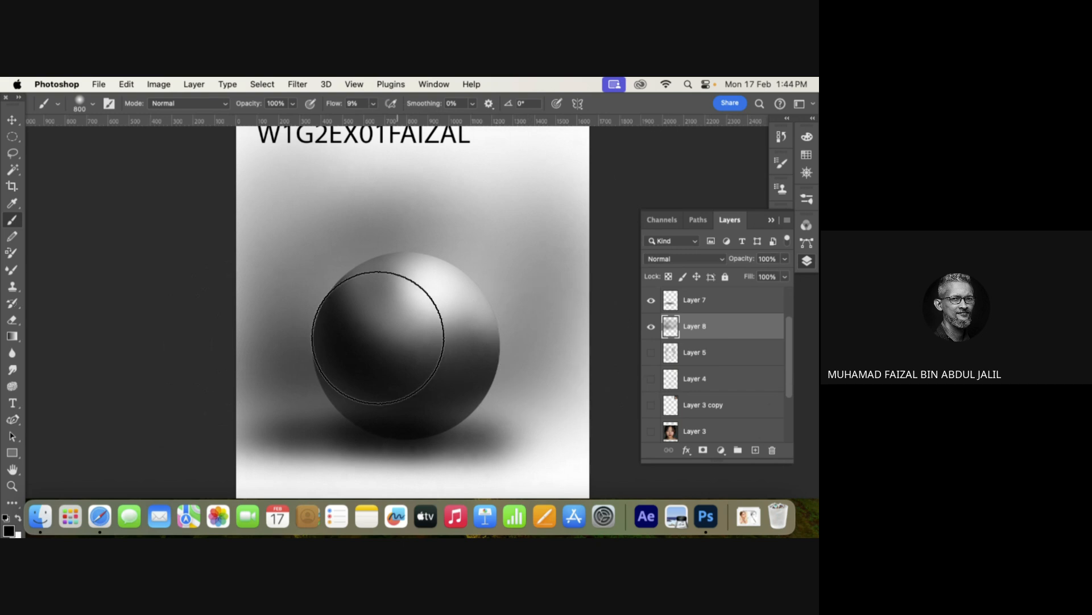
pyautogui.moveTo(378, 338)
pyautogui.mouseDown()
pyautogui.moveTo(312, 274)
pyautogui.moveTo(334, 309)
pyautogui.moveTo(405, 267)
pyautogui.mouseUp()
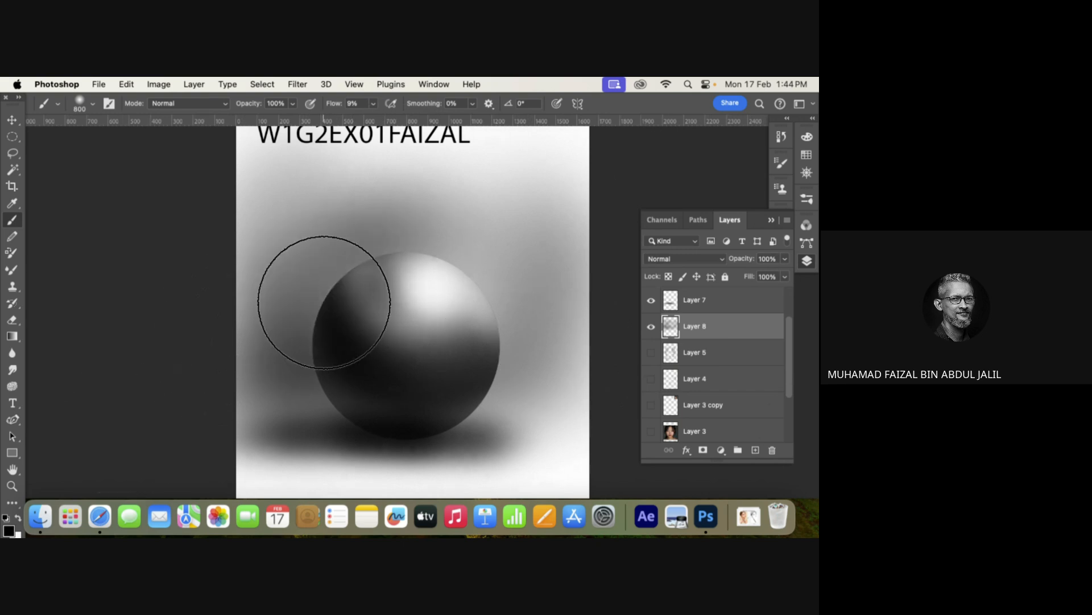
# Swap the foreground color to white and lighten the background diagonally from the upper right through behind the sphere with a 500 px brush.
pyautogui.press('[')
pyautogui.press('[')
pyautogui.press('[')
pyautogui.press('[')
pyautogui.press('[')
pyautogui.press('[')
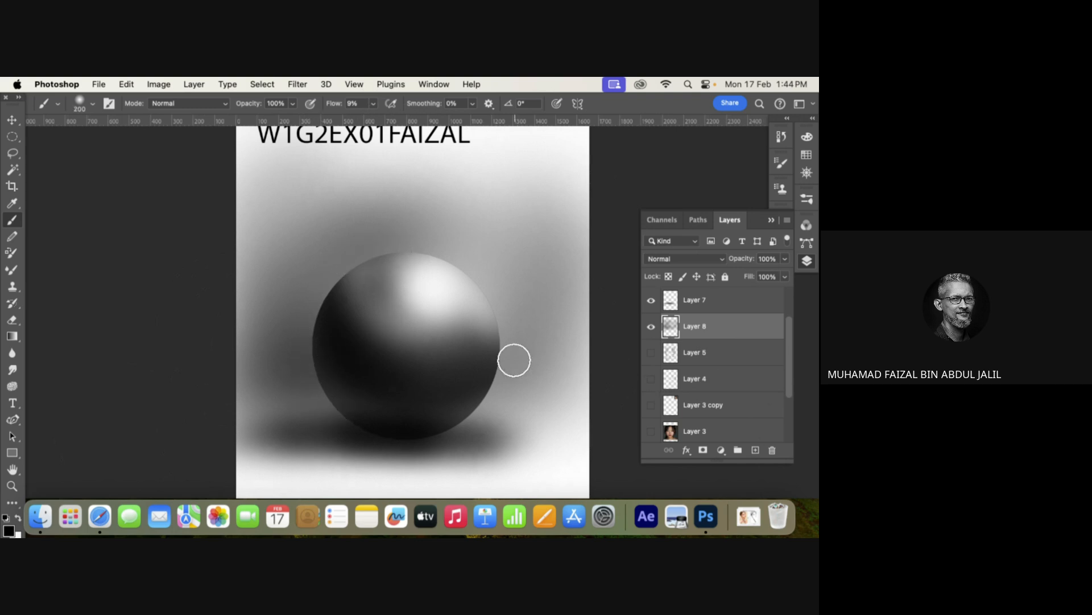
pyautogui.click(17, 519)
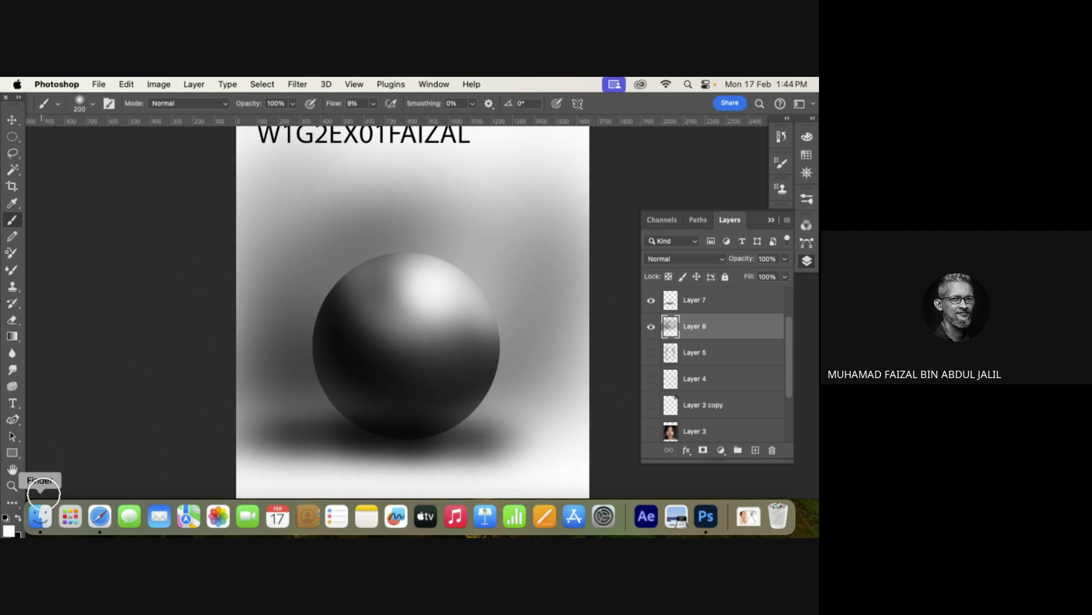
pyautogui.press(']')
pyautogui.press(']')
pyautogui.press(']')
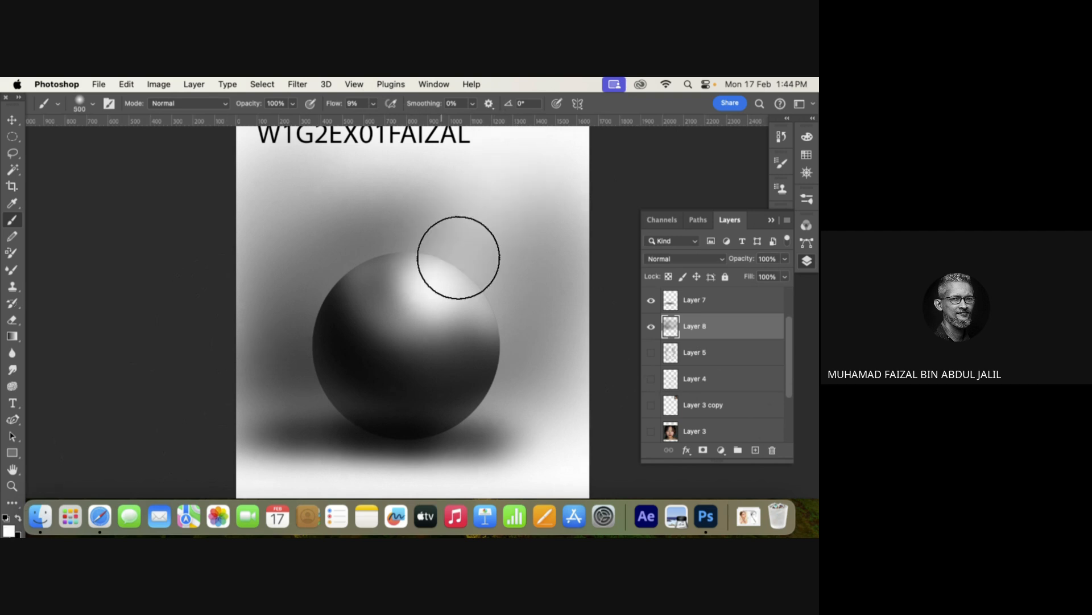
pyautogui.moveTo(468, 214); pyautogui.dragTo(340, 347)
pyautogui.moveTo(476, 174)
pyautogui.mouseDown()
pyautogui.moveTo(340, 320)
pyautogui.moveTo(326, 381)
pyautogui.mouseUp()
# Reduce the brush to 250 px and paint white behind the sphere along its lower-left edge.
pyautogui.press('[')
pyautogui.press('[')
pyautogui.press('[')
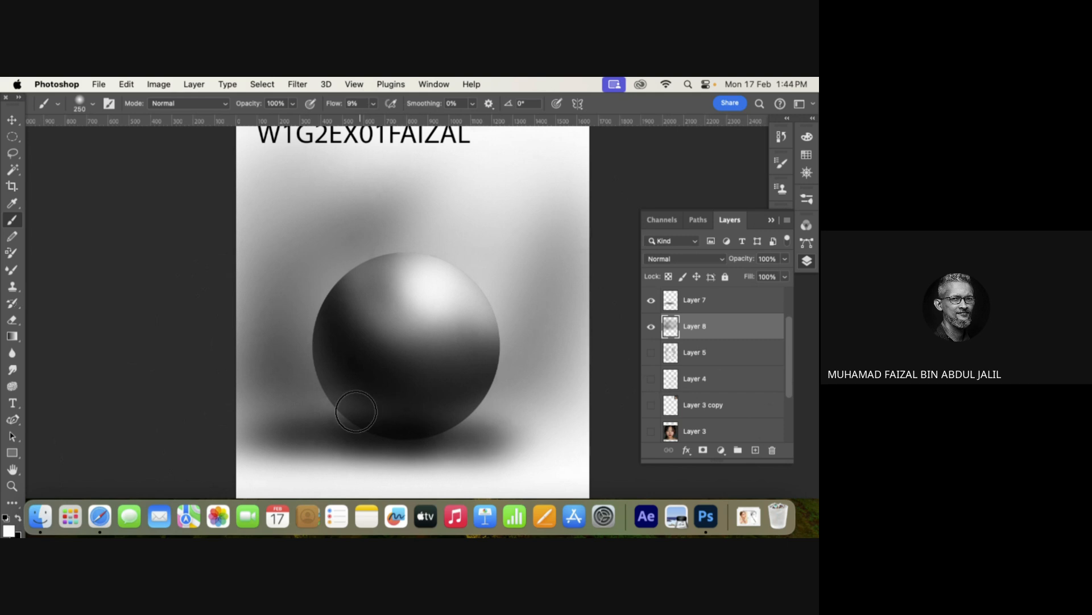
pyautogui.moveTo(341, 392); pyautogui.dragTo(310, 336)
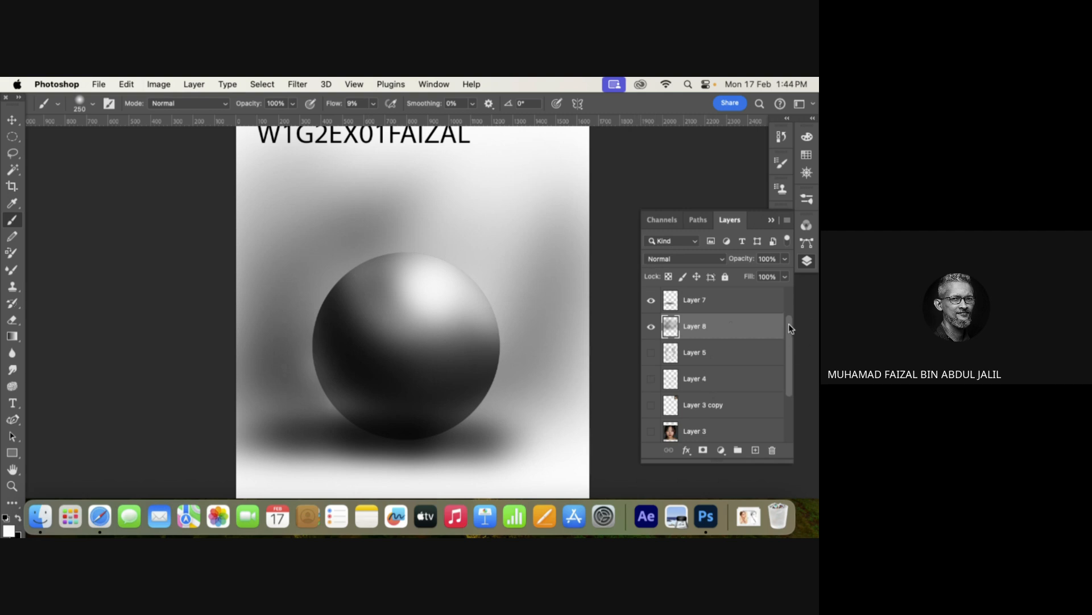
# Load Layer 6's sphere as a selection, make that layer active, and paint white reflected light over its lower left with a 600 px brush.
pyautogui.scroll(1, 788, 323)
pyautogui.keyDown('super'); pyautogui.click(671, 300); pyautogui.keyUp('super')
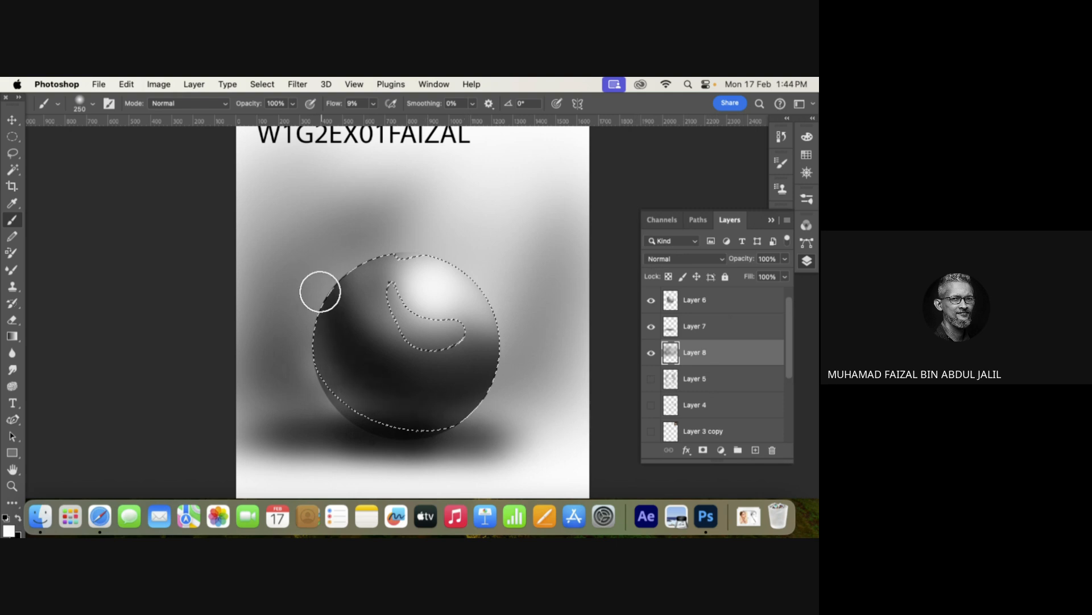
pyautogui.click(715, 303)
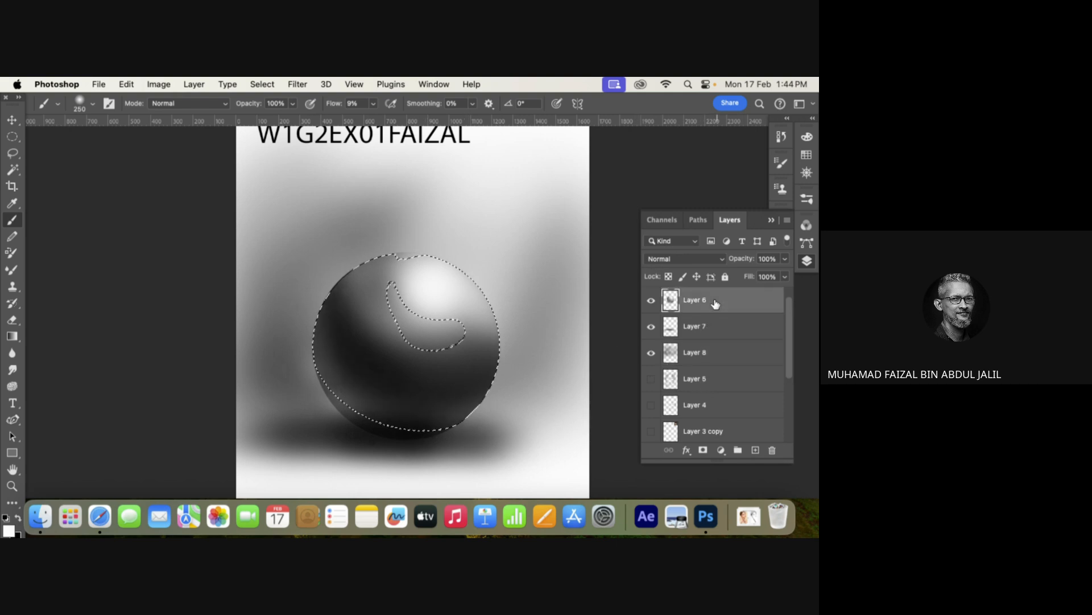
pyautogui.moveTo(321, 278)
pyautogui.mouseDown()
pyautogui.moveTo(355, 387)
pyautogui.moveTo(460, 431)
pyautogui.mouseUp()
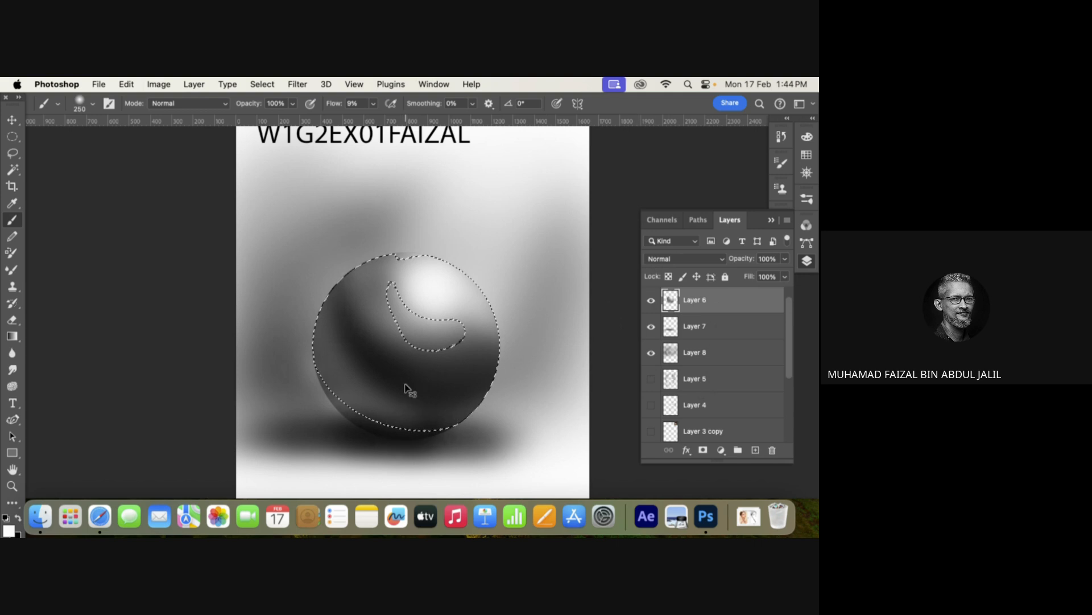
pyautogui.press('super+z')
pyautogui.press(']')
pyautogui.press(']')
pyautogui.press(']')
pyautogui.press(']')
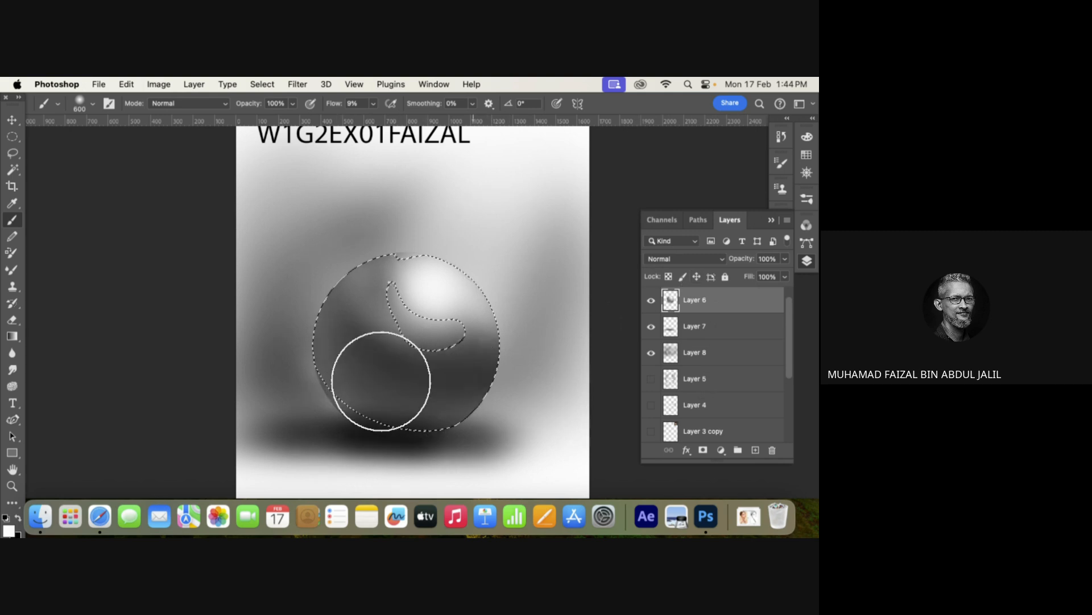
# Swap the foreground color to black, rebuild the sphere's dark core shading with the brush reduced to 250 px, and deselect the sphere.
pyautogui.click(18, 516)
pyautogui.press('[')
pyautogui.press('[')
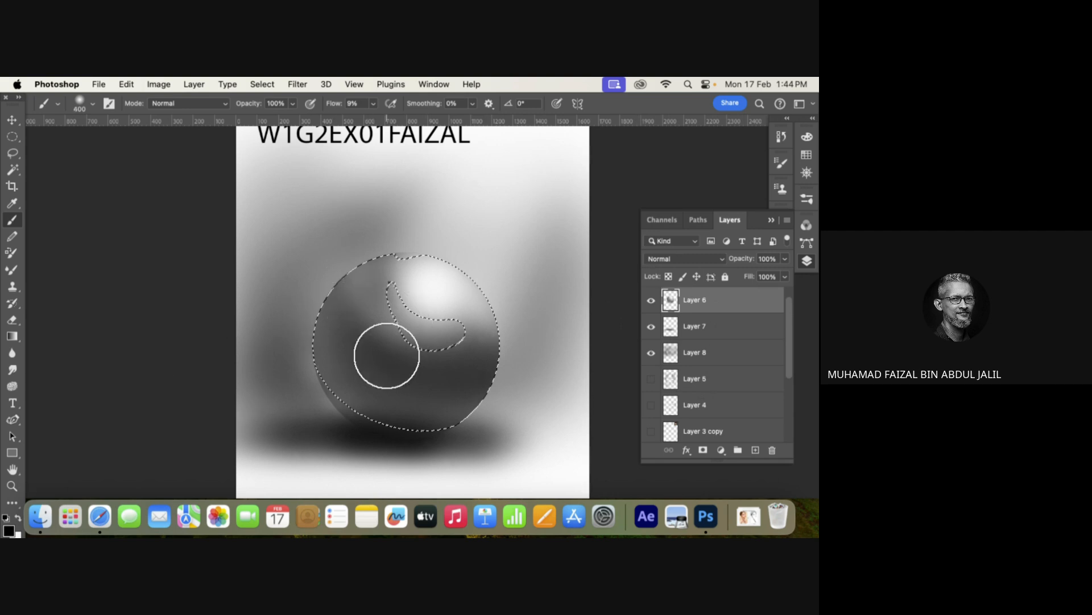
pyautogui.press('[')
pyautogui.press('[')
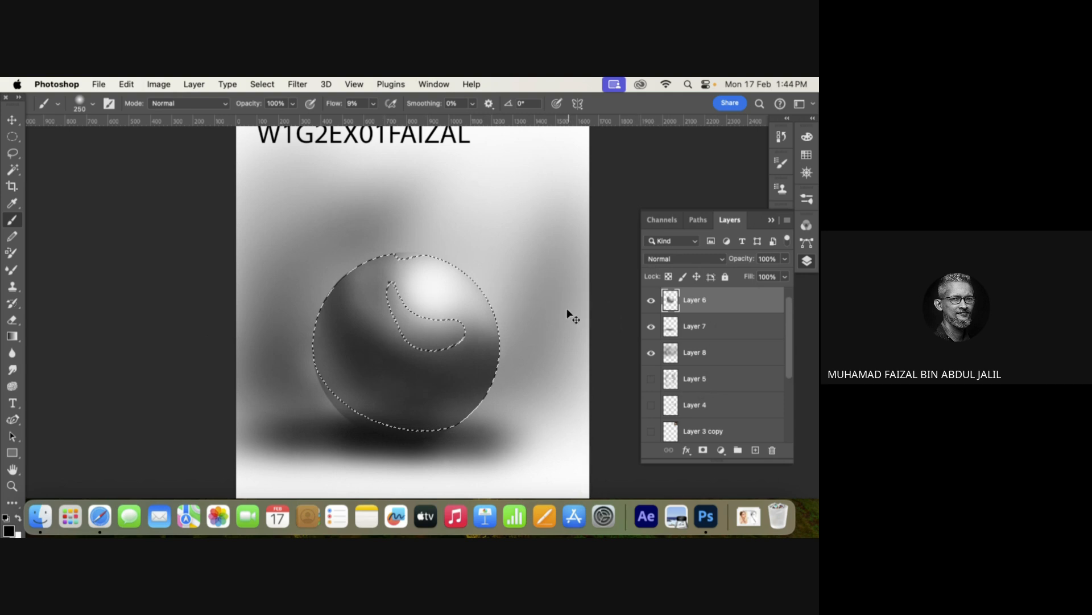
pyautogui.press('super+d')
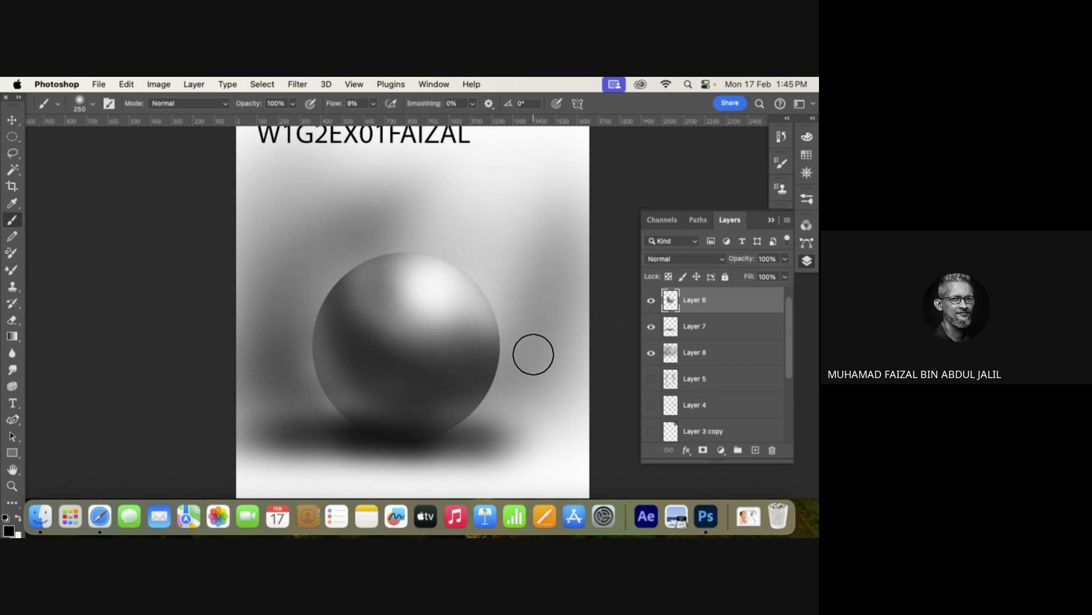
# Save a JPEG copy at quality 12 in the same folder, changing the file name's exercise code to W1G4Ex003.
pyautogui.press('super+minus')
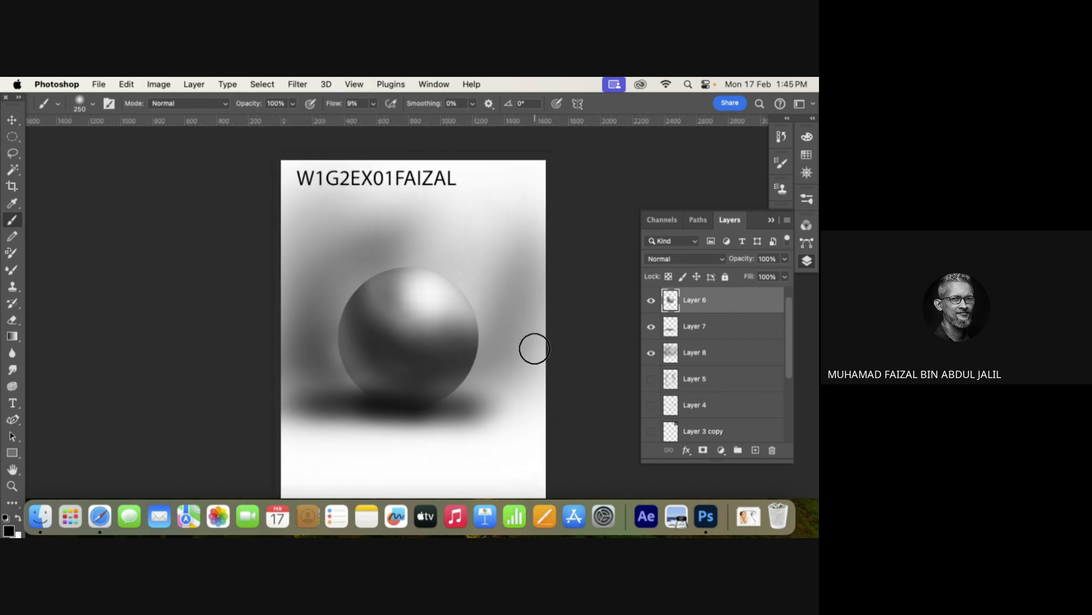
pyautogui.moveTo(534, 348); pyautogui.dragTo(530, 289)
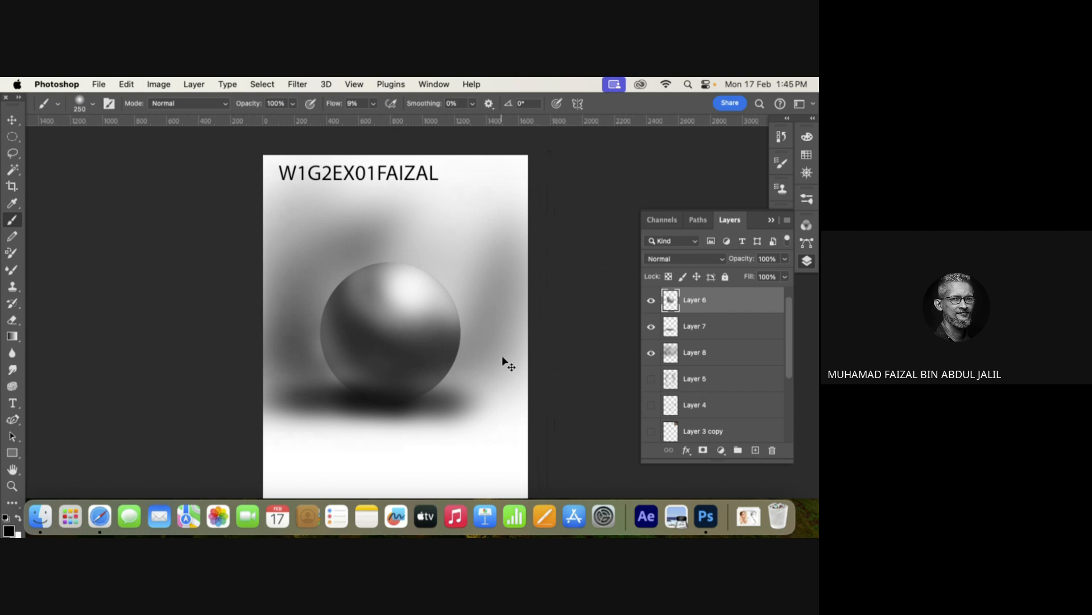
pyautogui.press('shift+super+s')
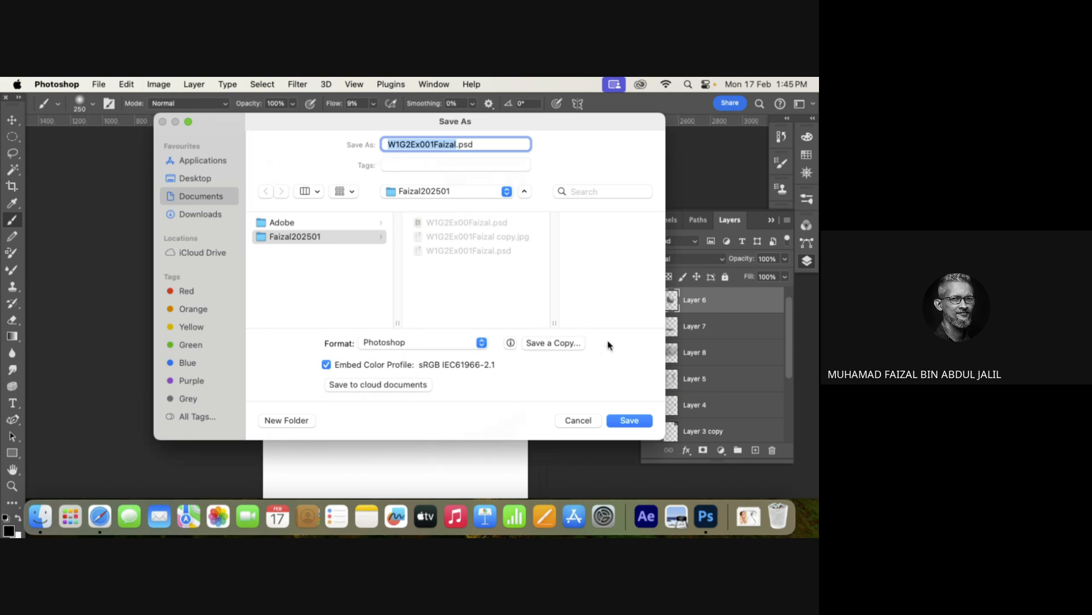
pyautogui.click(574, 343)
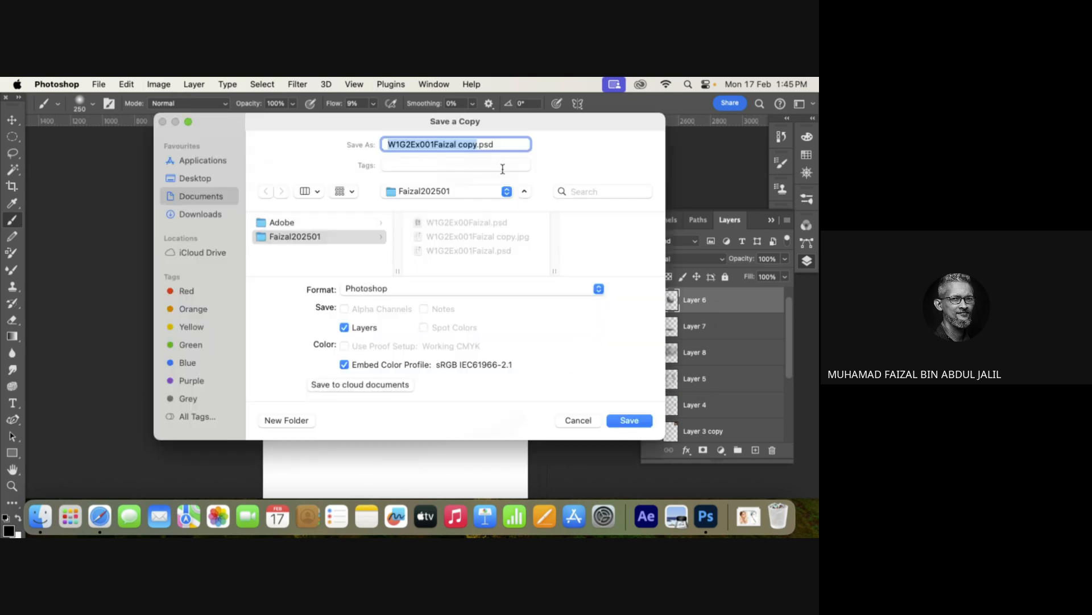
pyautogui.click(419, 142)
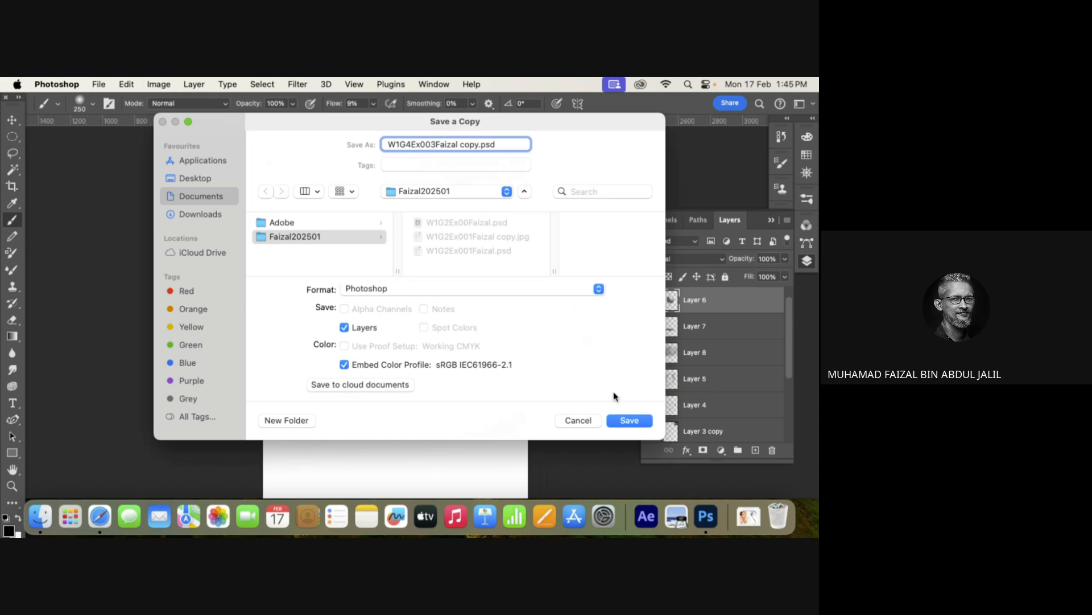
pyautogui.click(528, 294)
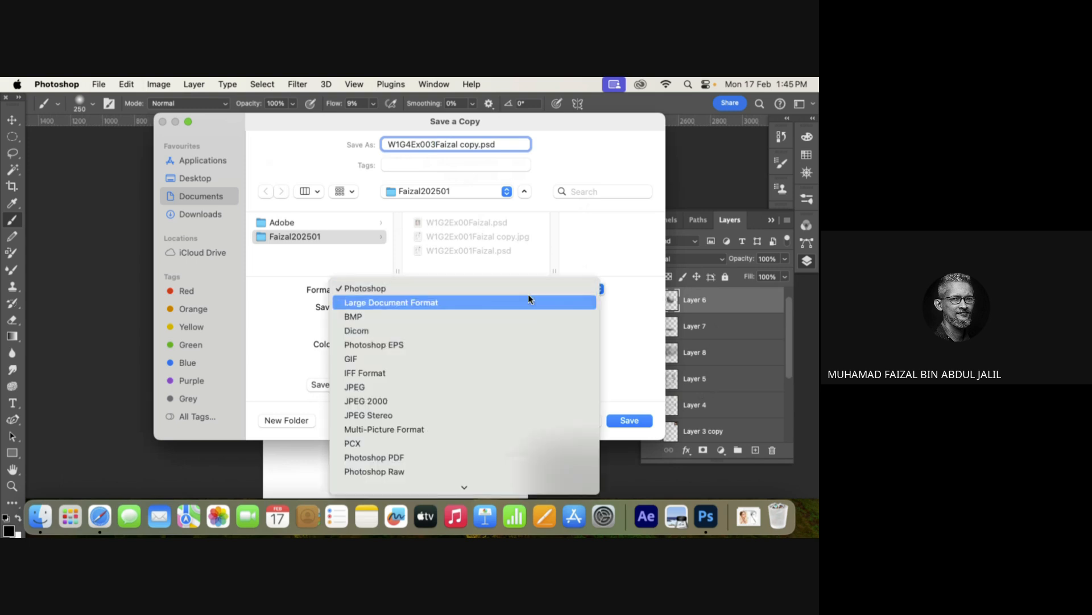
pyautogui.click(384, 387)
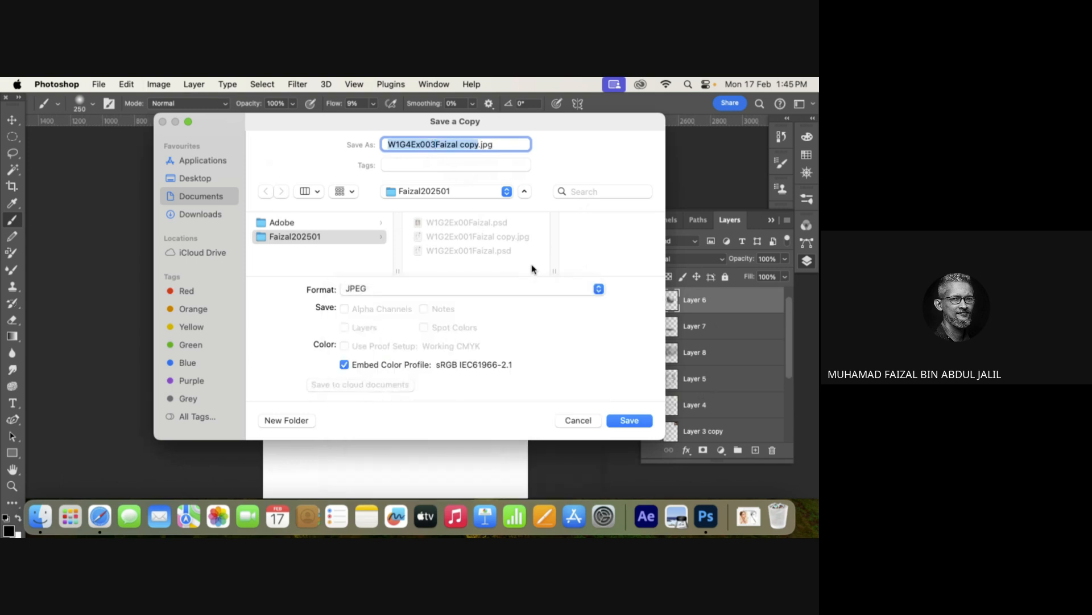
pyautogui.click(630, 419)
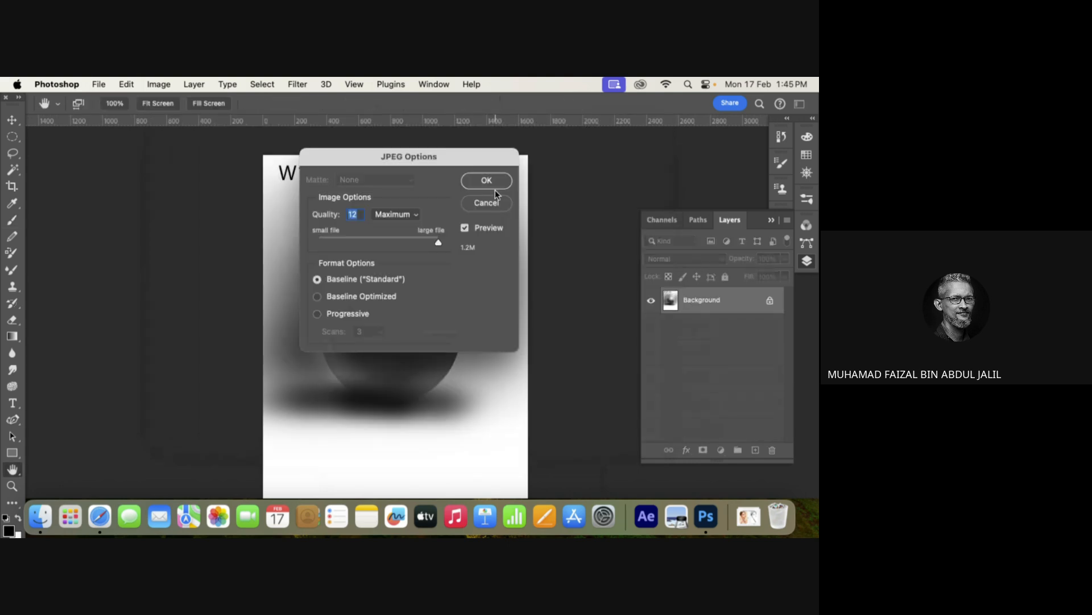
pyautogui.click(490, 181)
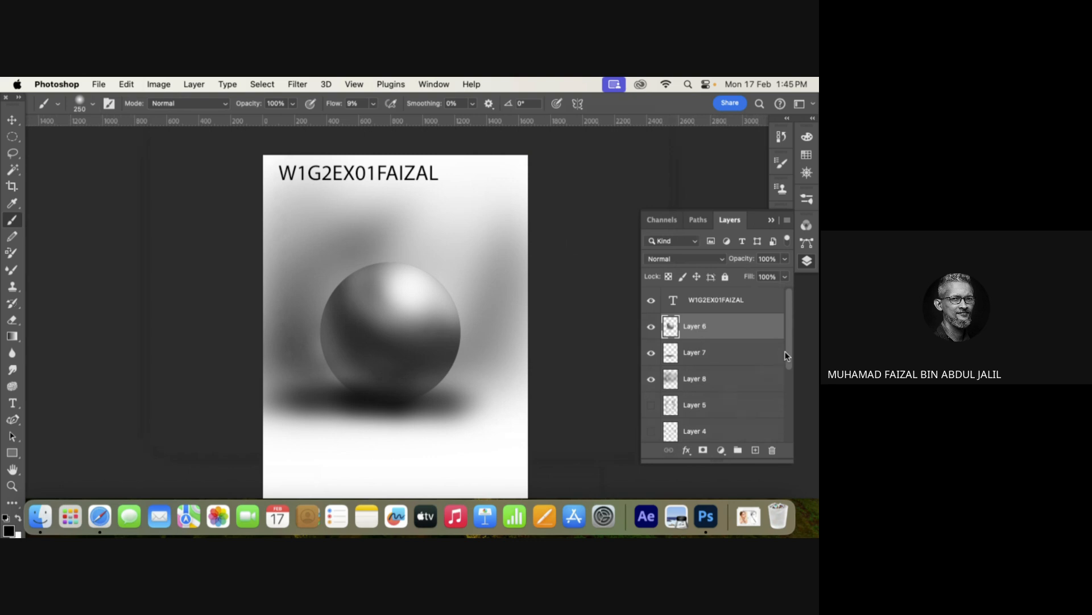
# Hide the sphere artwork on Layers 6, 7 and 8, and show the portrait sketch on Layers 5 and 4.
pyautogui.click(651, 329)
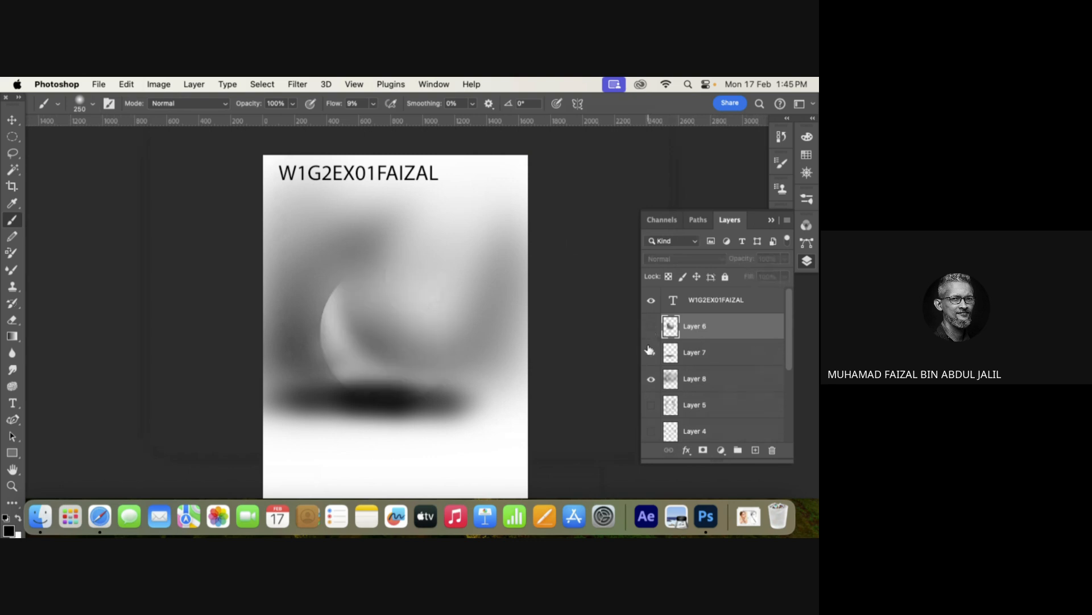
pyautogui.click(651, 352)
pyautogui.click(651, 379)
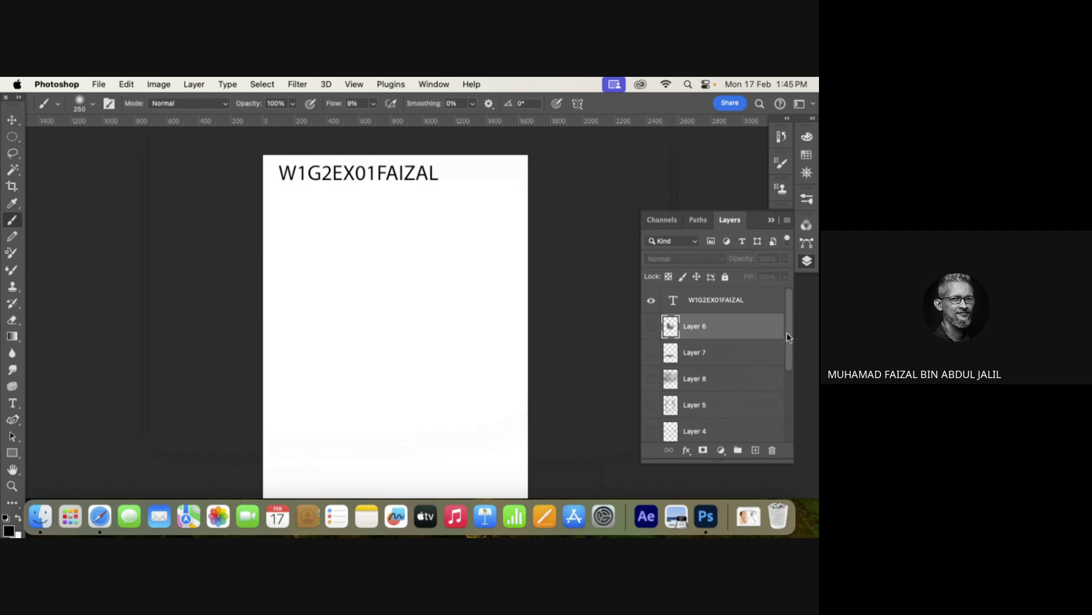
pyautogui.moveTo(787, 333)
pyautogui.mouseDown()
pyautogui.moveTo(783, 401)
pyautogui.moveTo(784, 385)
pyautogui.mouseUp()
pyautogui.click(651, 326)
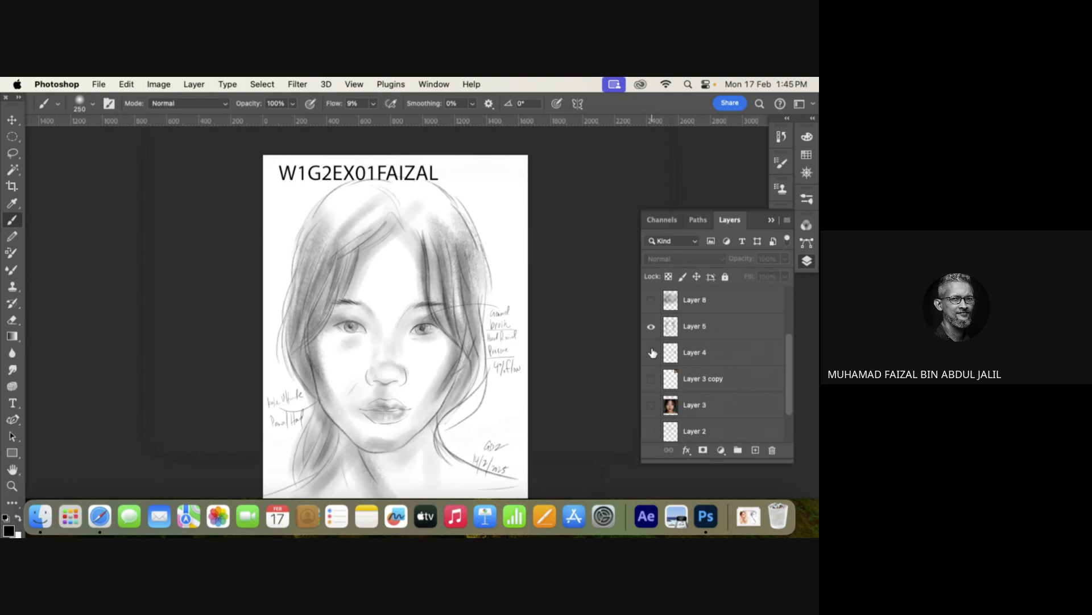
pyautogui.click(651, 353)
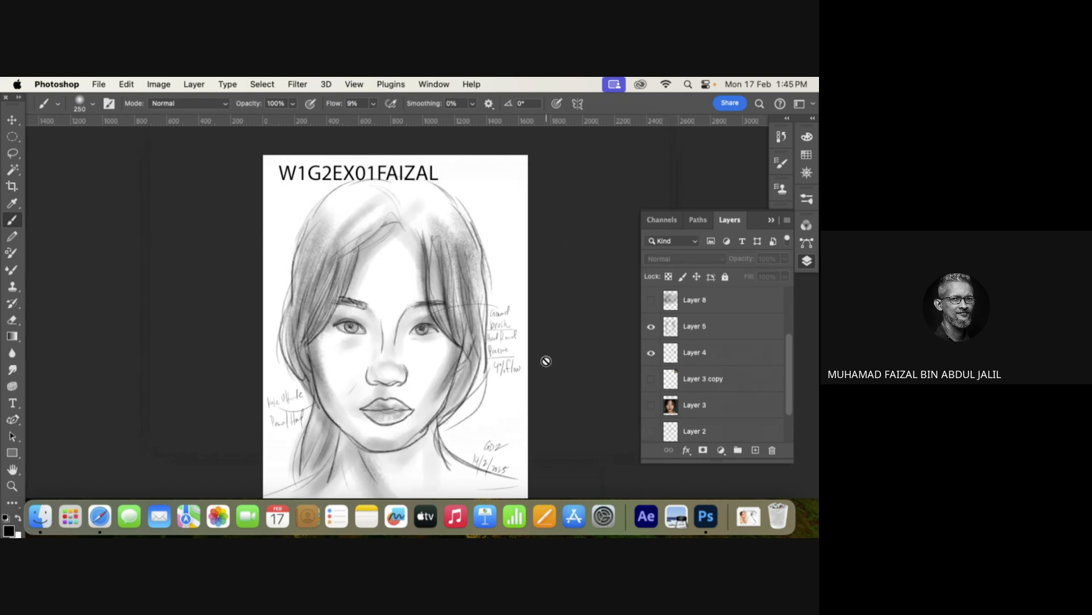
# Toggle the visibility of Layer 8 and Layer 2 on and off to check their contents.
pyautogui.click(651, 300)
pyautogui.click(651, 301)
pyautogui.moveTo(786, 369)
pyautogui.mouseDown()
pyautogui.moveTo(783, 305)
pyautogui.moveTo(787, 401)
pyautogui.mouseUp()
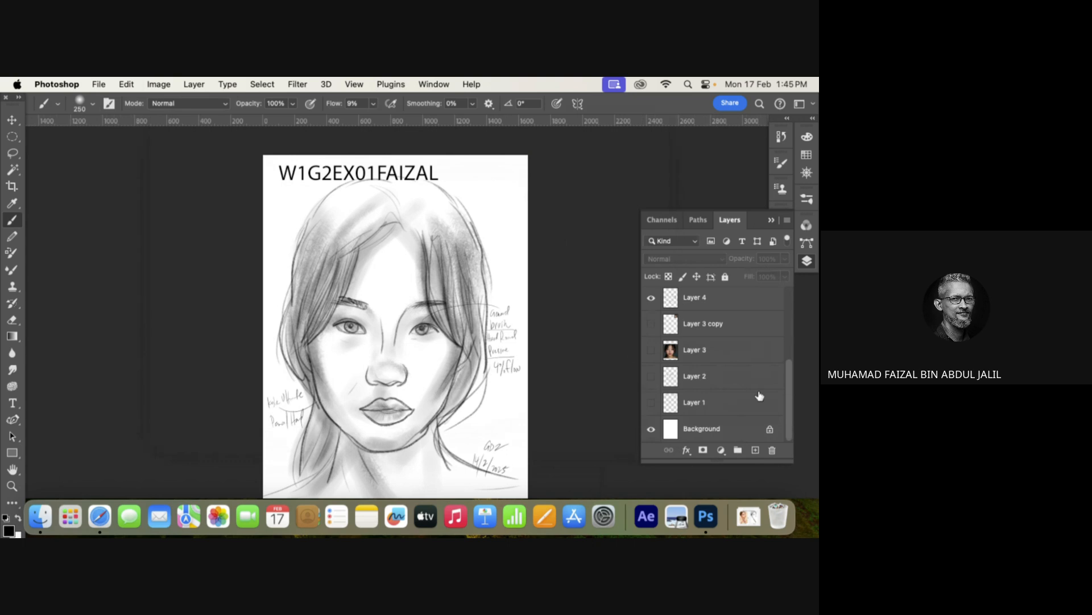
pyautogui.click(651, 378)
pyautogui.click(652, 378)
# Open the W1G2Ex00 exercise PSD, hide Layer 9, and show the portrait line work on Layers 7, 6 and 4.
pyautogui.press('super+o')
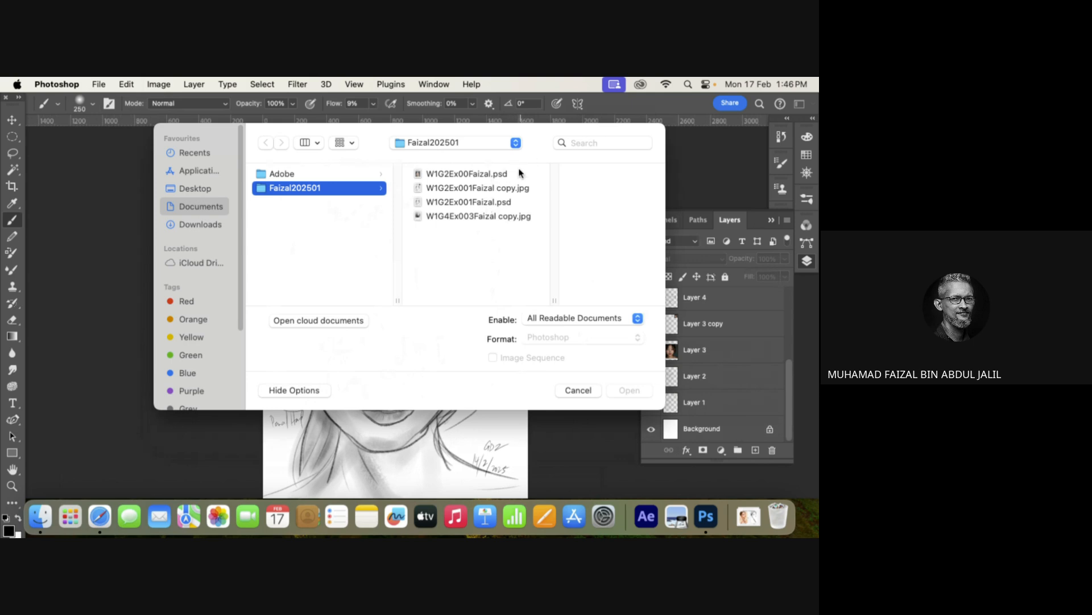
pyautogui.doubleClick(478, 174)
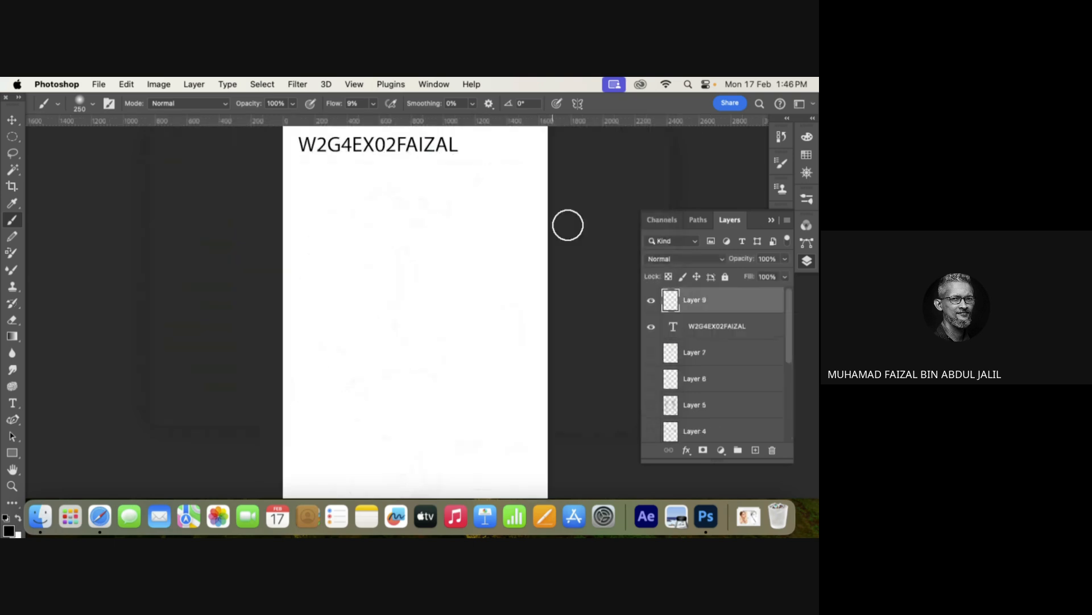
pyautogui.click(651, 300)
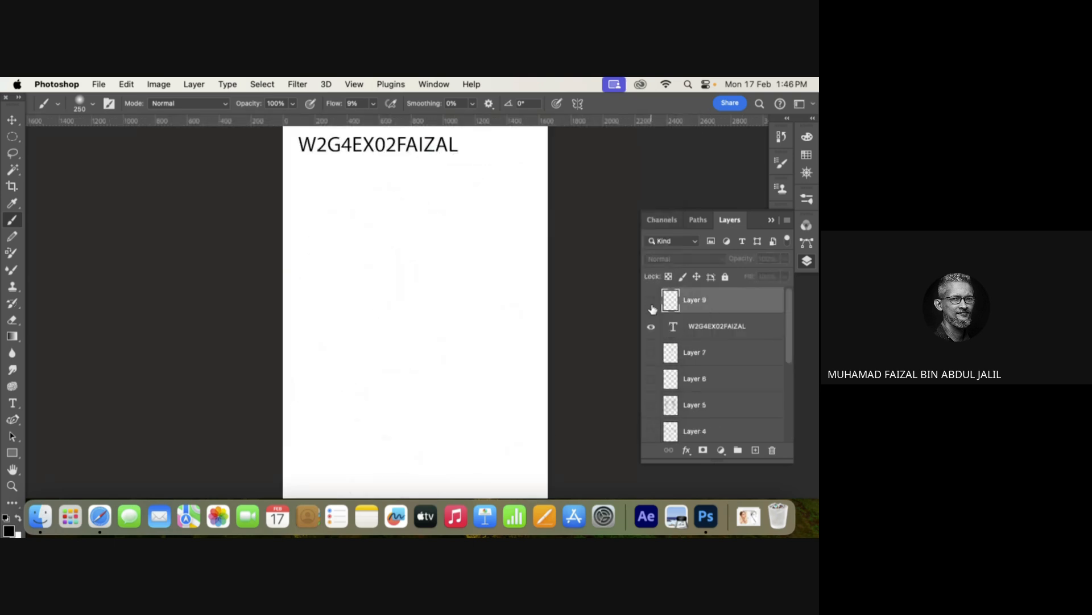
pyautogui.click(651, 352)
pyautogui.click(651, 379)
pyautogui.click(651, 405)
pyautogui.click(651, 406)
pyautogui.click(651, 431)
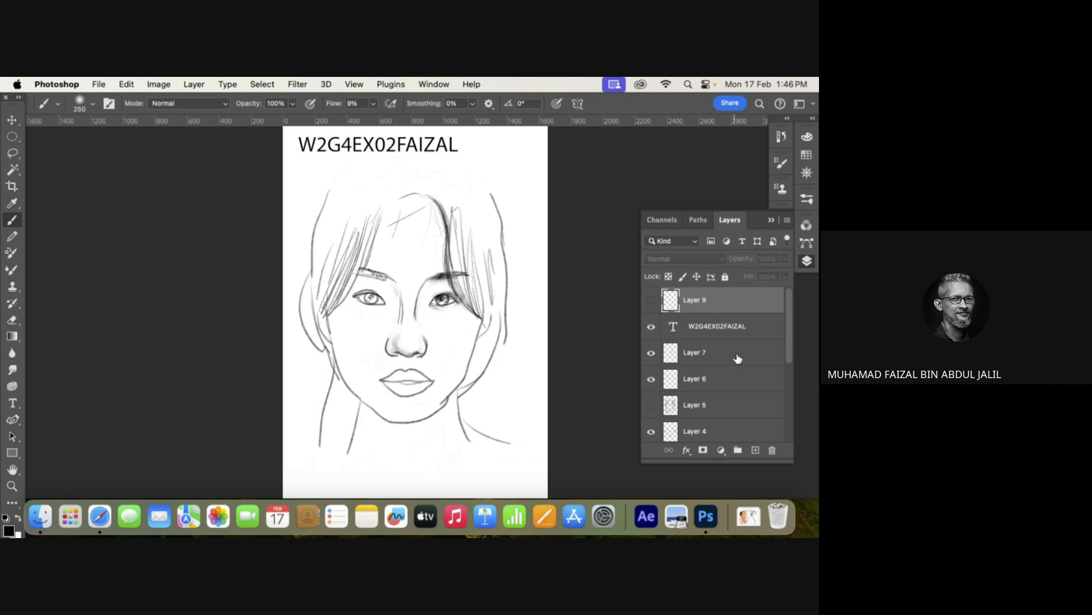
# Hide the portrait line work on Layers 6, 7 and 4.
pyautogui.click(651, 380)
pyautogui.click(651, 353)
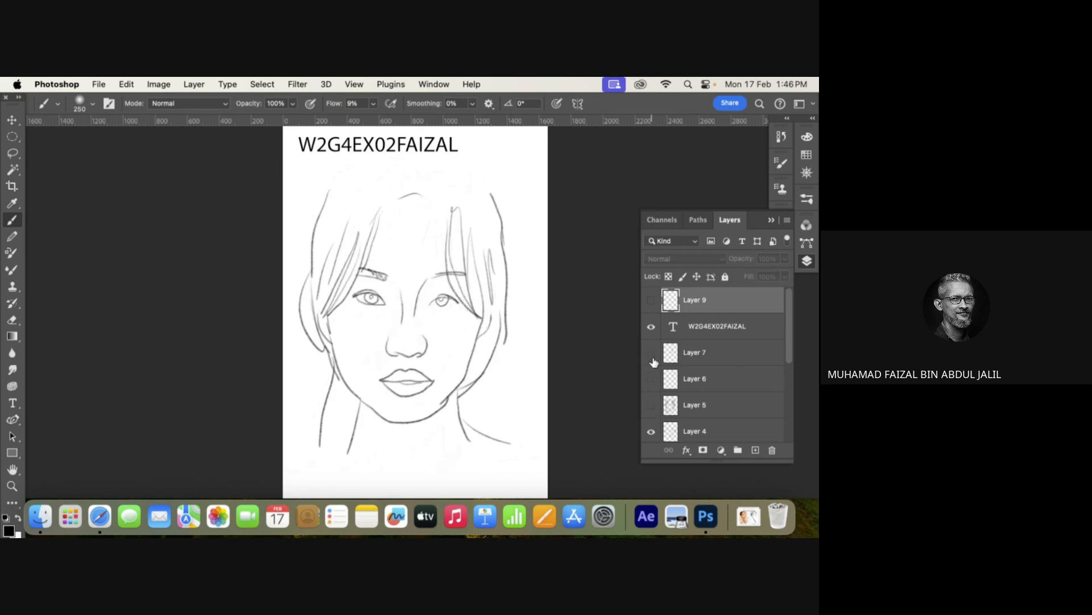
pyautogui.click(653, 423)
pyautogui.scroll(-5, 782, 353)
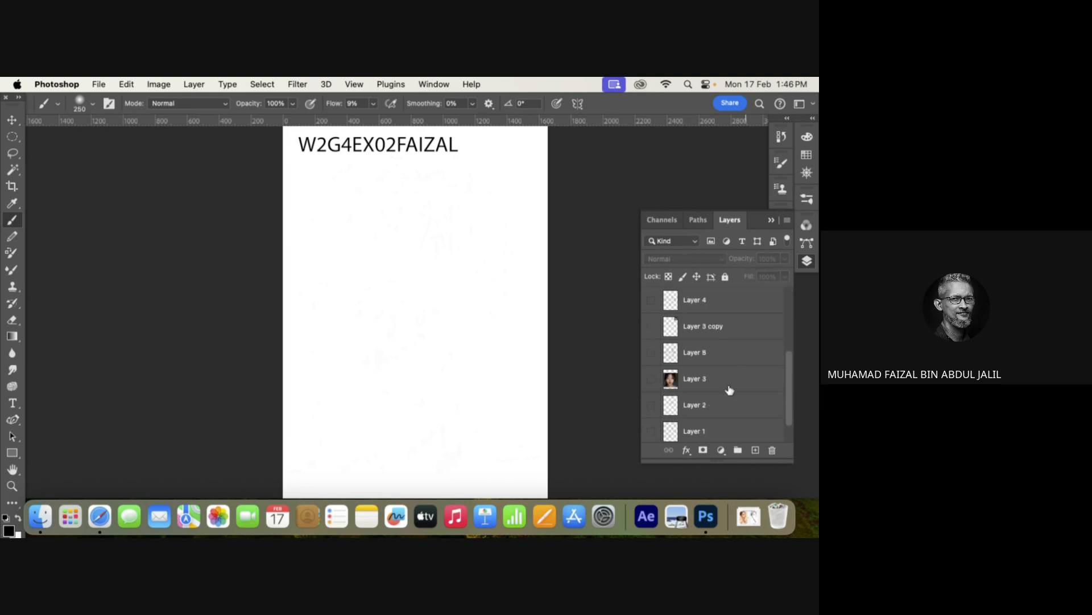
# Show Layer 8, Layer 4 and Layer 3 copy, and toggle Layer 2 on and off to check its contents.
pyautogui.click(651, 352)
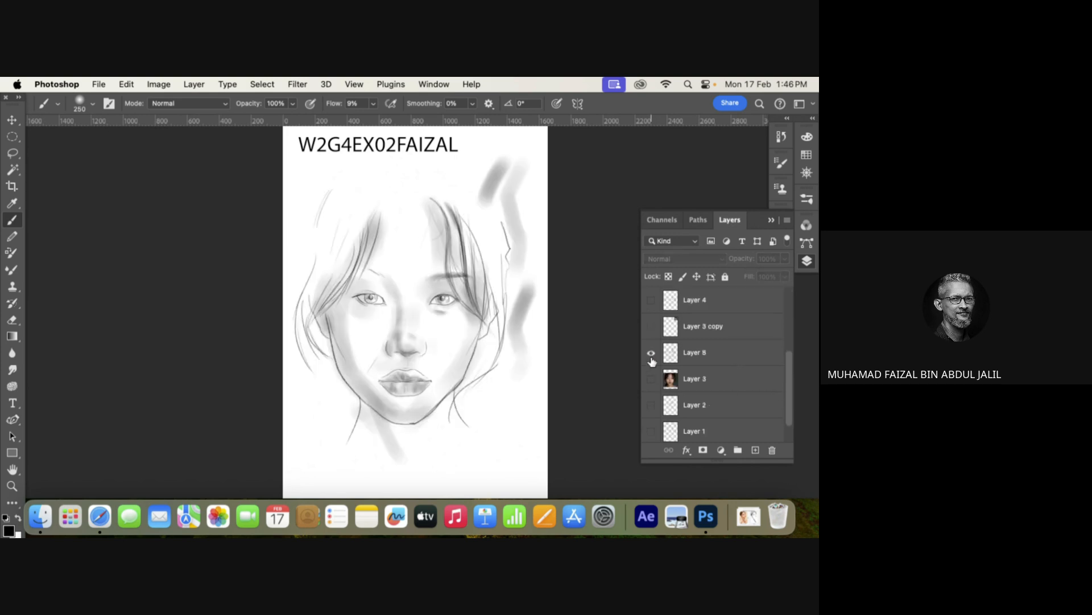
pyautogui.click(652, 300)
pyautogui.click(651, 326)
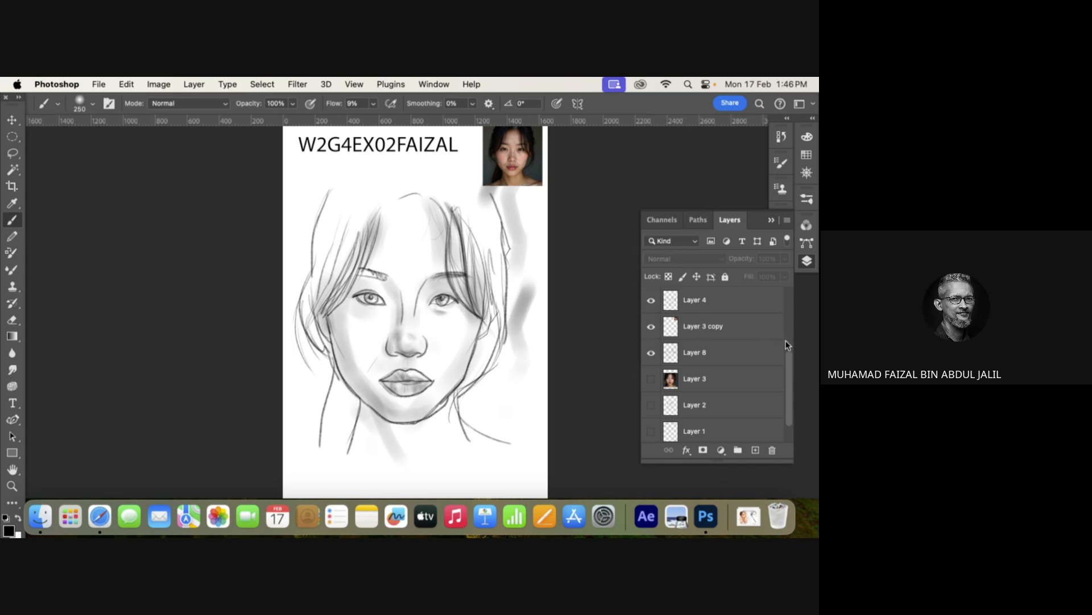
pyautogui.scroll(-1, 787, 376)
pyautogui.click(651, 379)
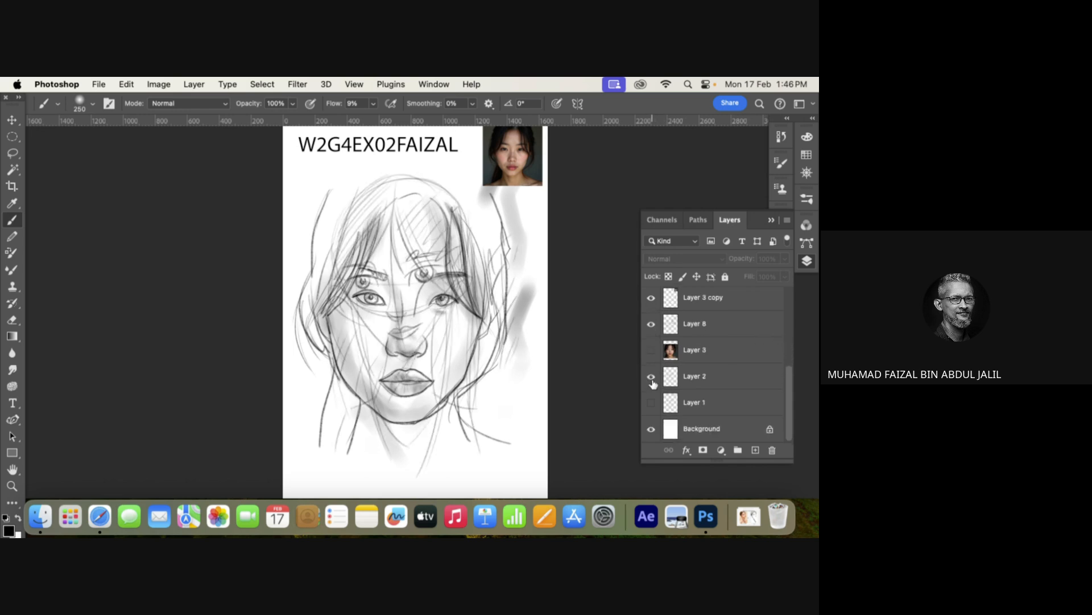
pyautogui.click(651, 377)
# Show the portrait shading and line work on Layers 5, 6 and 7, and make Layer 7 the active layer.
pyautogui.moveTo(788, 378); pyautogui.dragTo(788, 334)
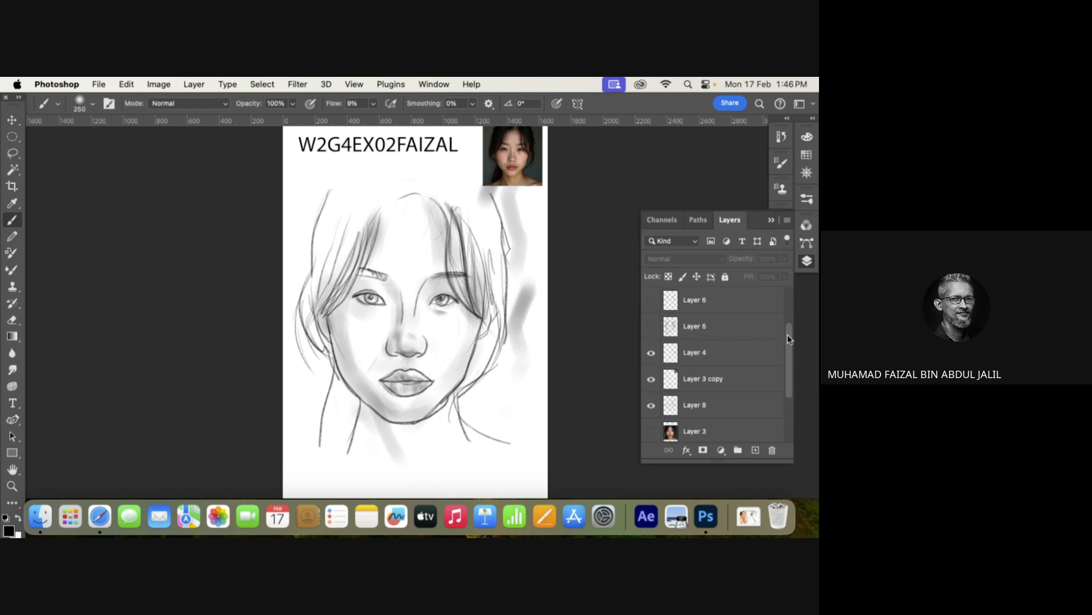
pyautogui.click(651, 326)
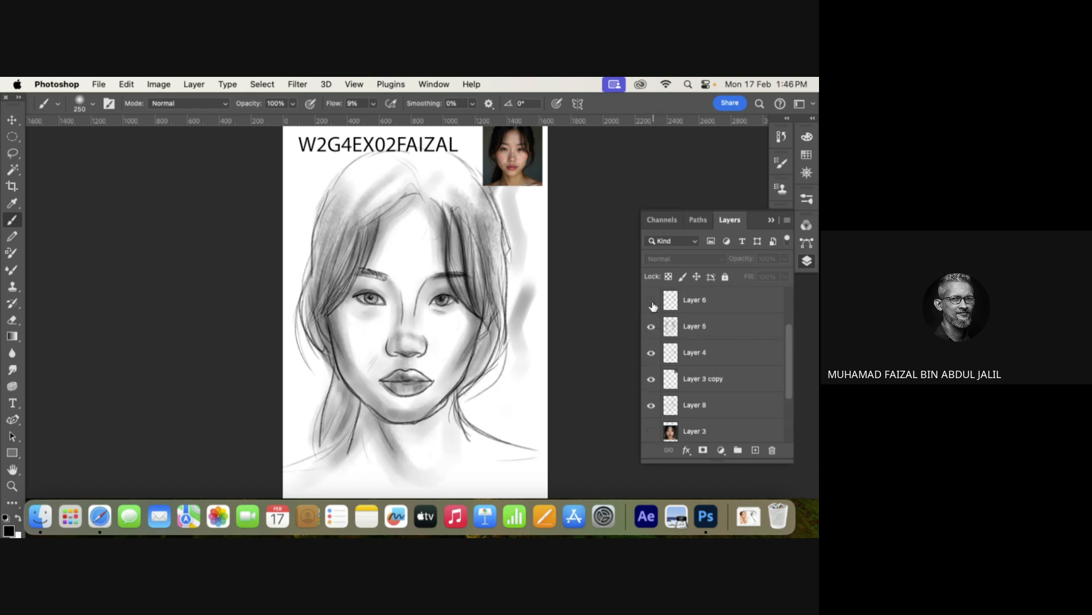
pyautogui.click(651, 301)
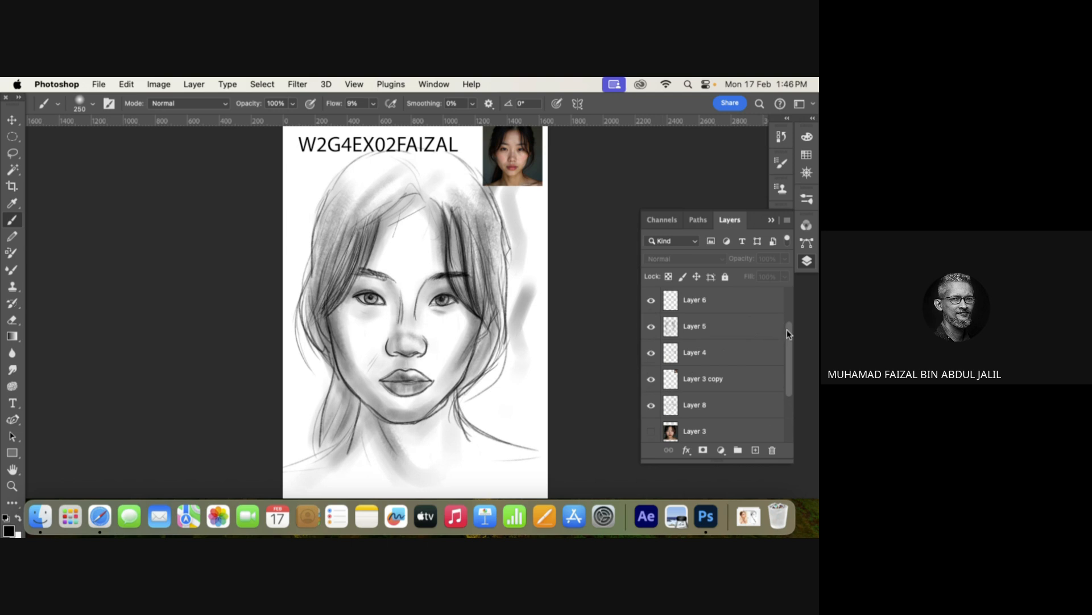
pyautogui.moveTo(788, 333); pyautogui.dragTo(788, 315)
pyautogui.click(651, 327)
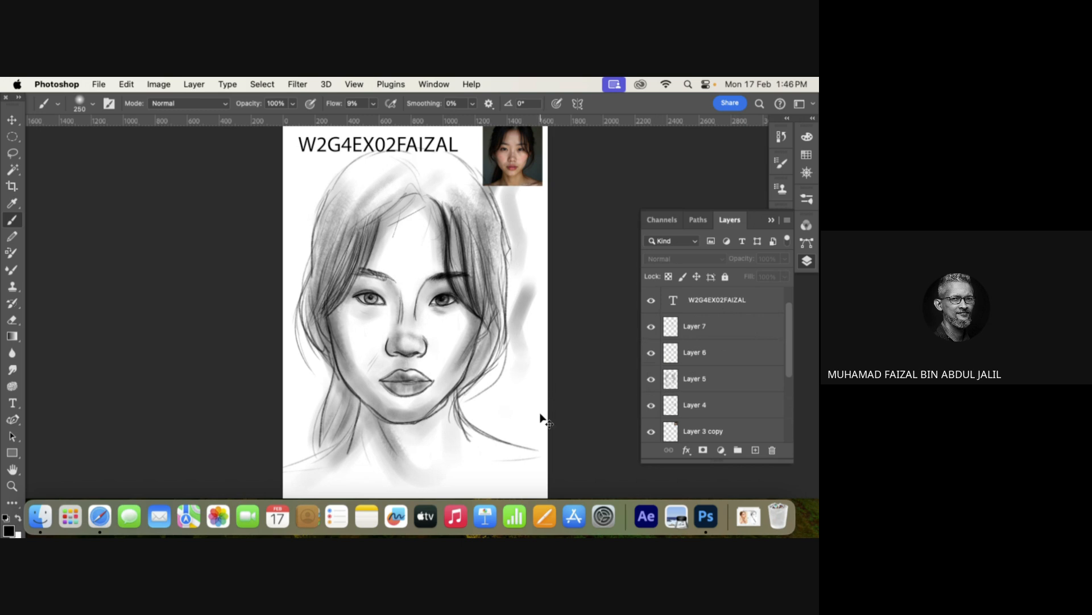
pyautogui.click(723, 329)
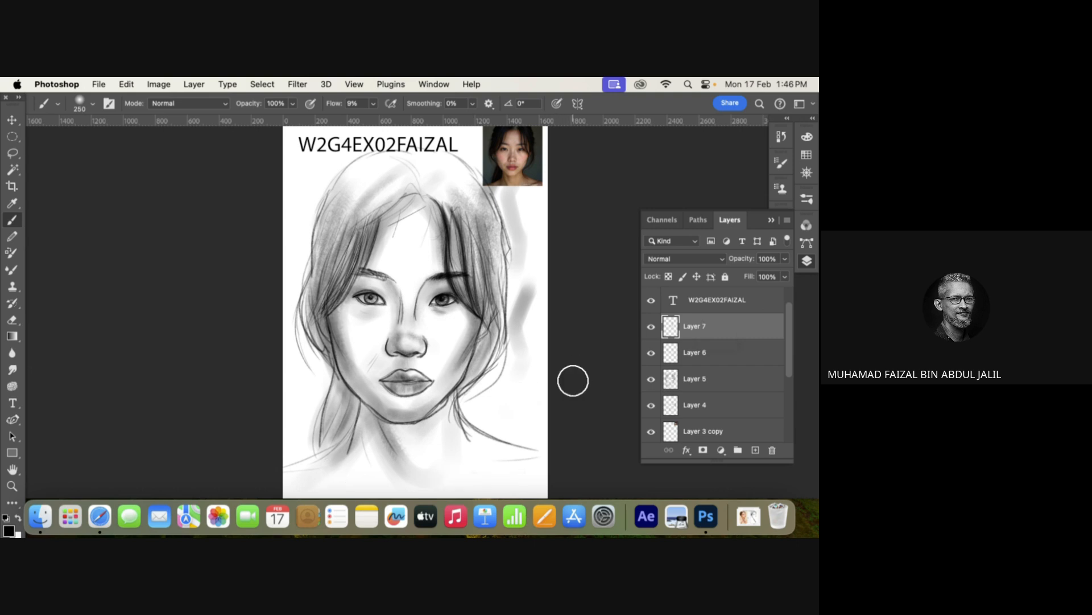
# Save a JPEG copy of the portrait in the same folder, changing the file name's exercise code to W1G4Ex02.
pyautogui.press('super+shift+s')
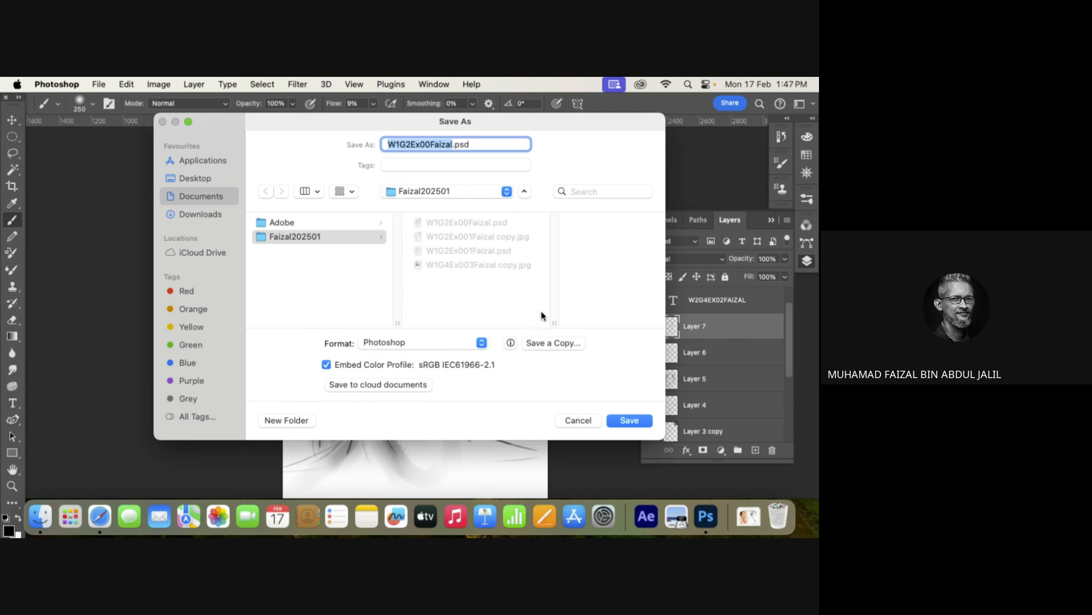
pyautogui.click(542, 342)
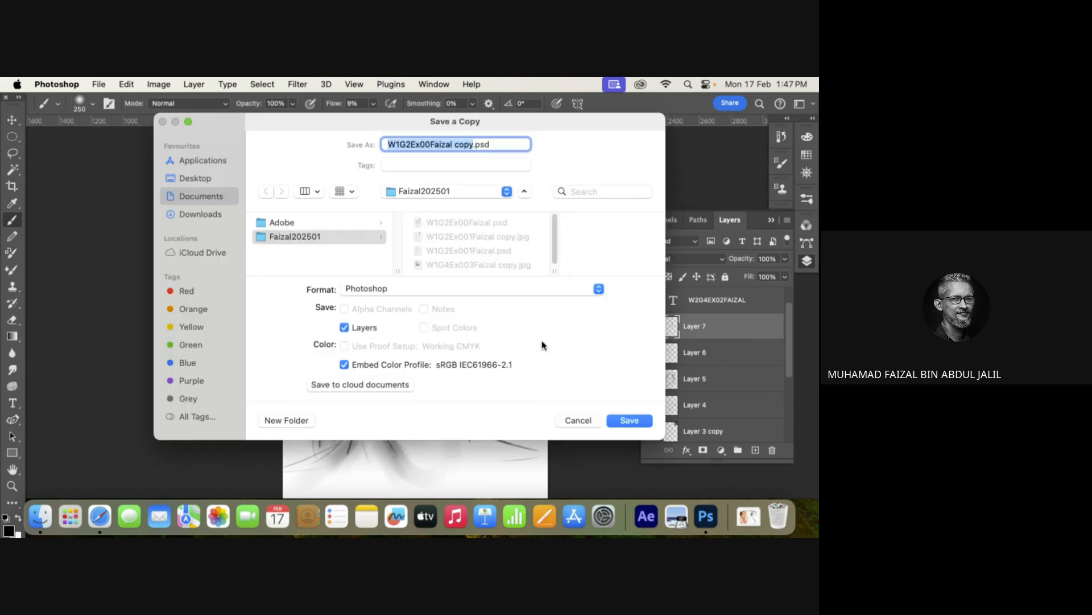
pyautogui.click(415, 285)
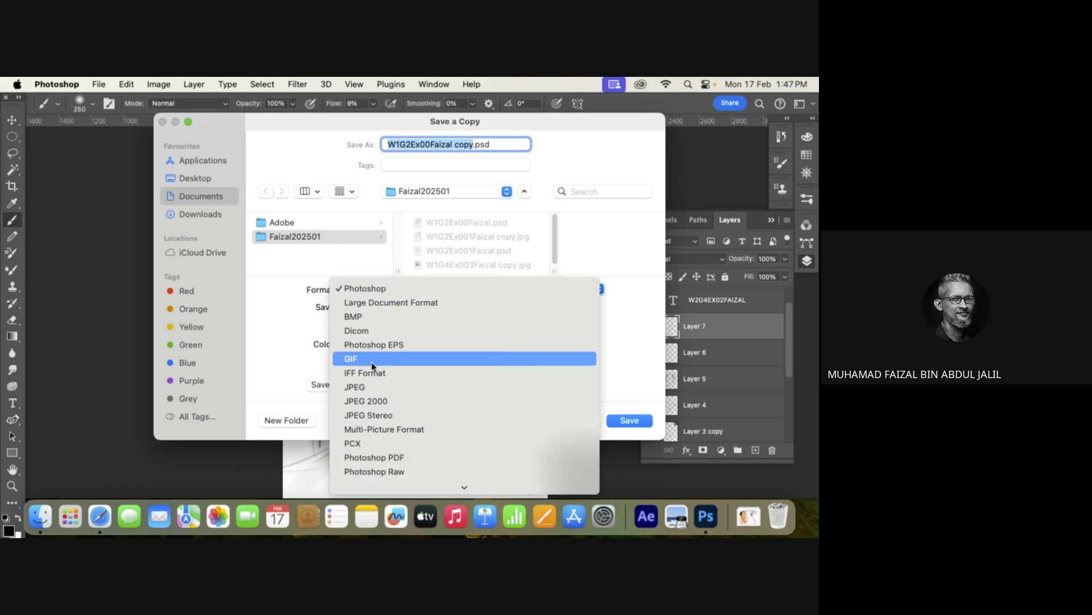
pyautogui.click(373, 384)
pyautogui.click(453, 146)
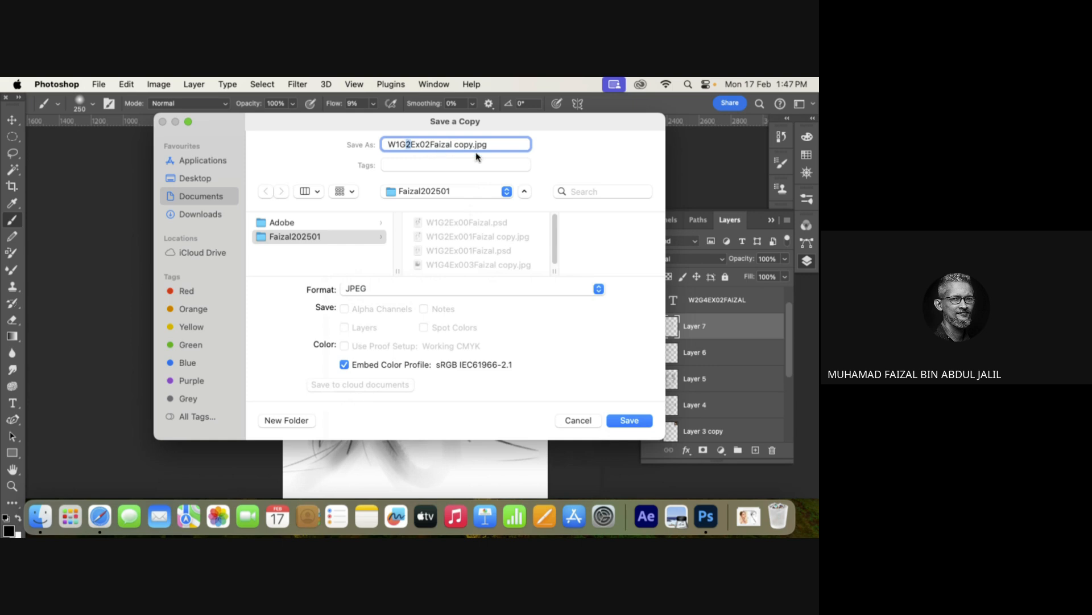
pyautogui.write('4')
pyautogui.click(628, 420)
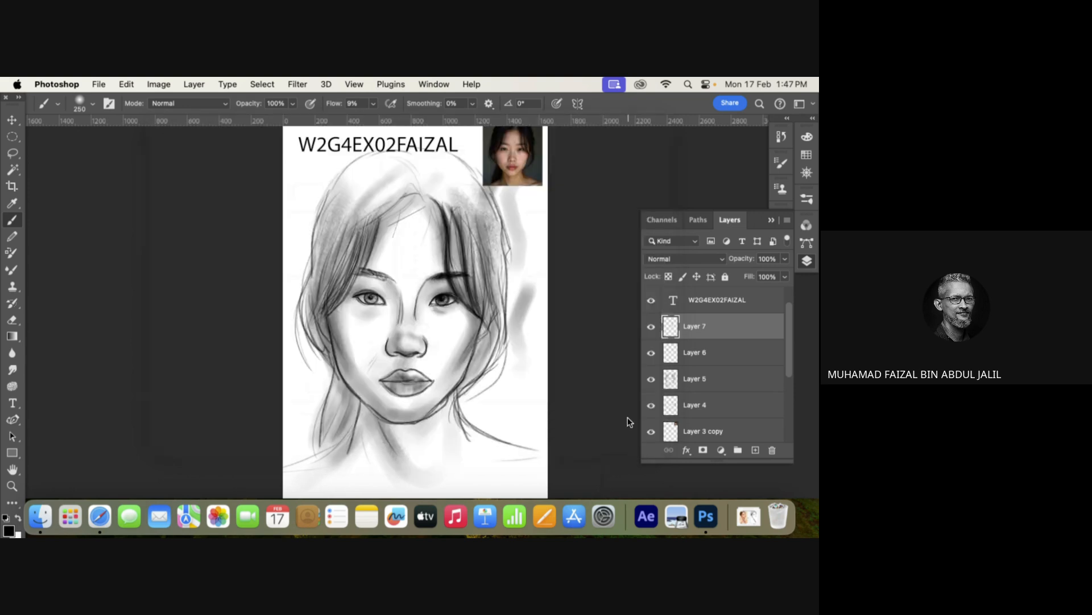
pyautogui.click(487, 179)
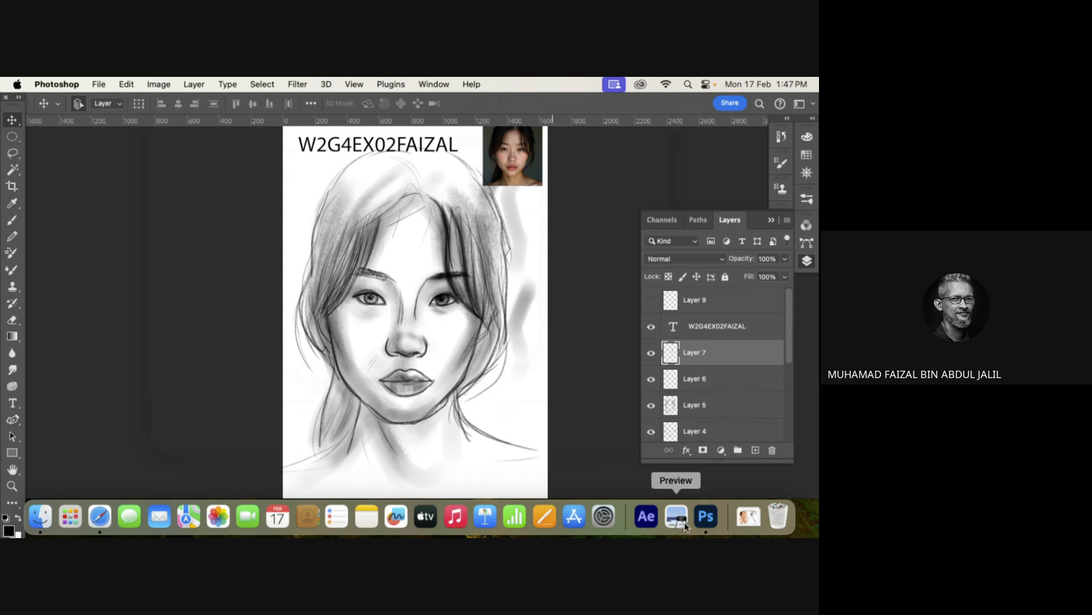
# Switch to Google Classroom in Safari and open the BHMD1113 DIGITAL ILLUSTRATION lecture session 202501 class.
pyautogui.click(99, 518)
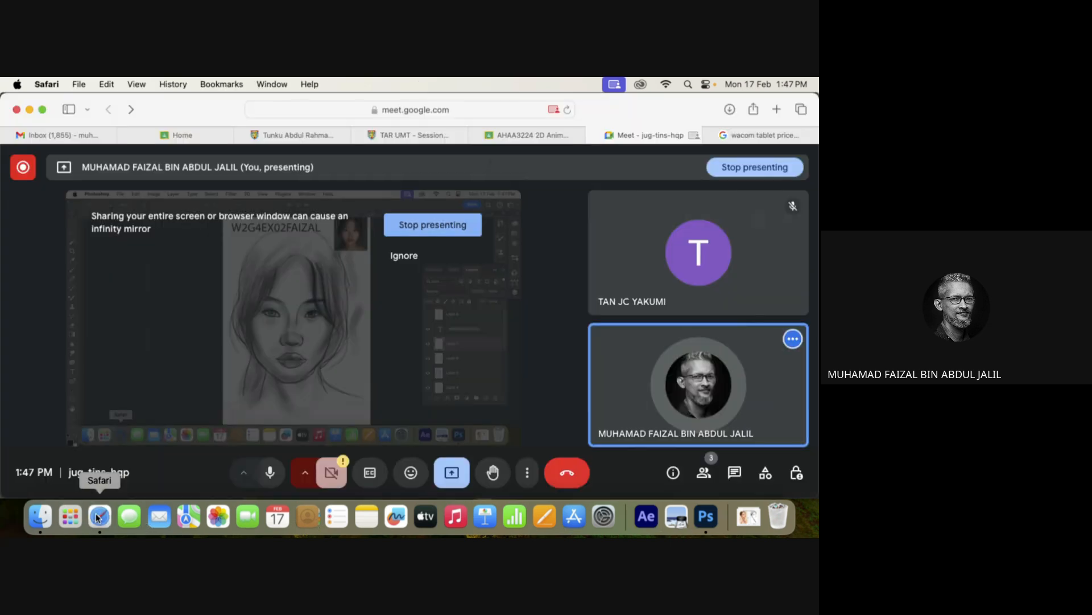
pyautogui.click(542, 132)
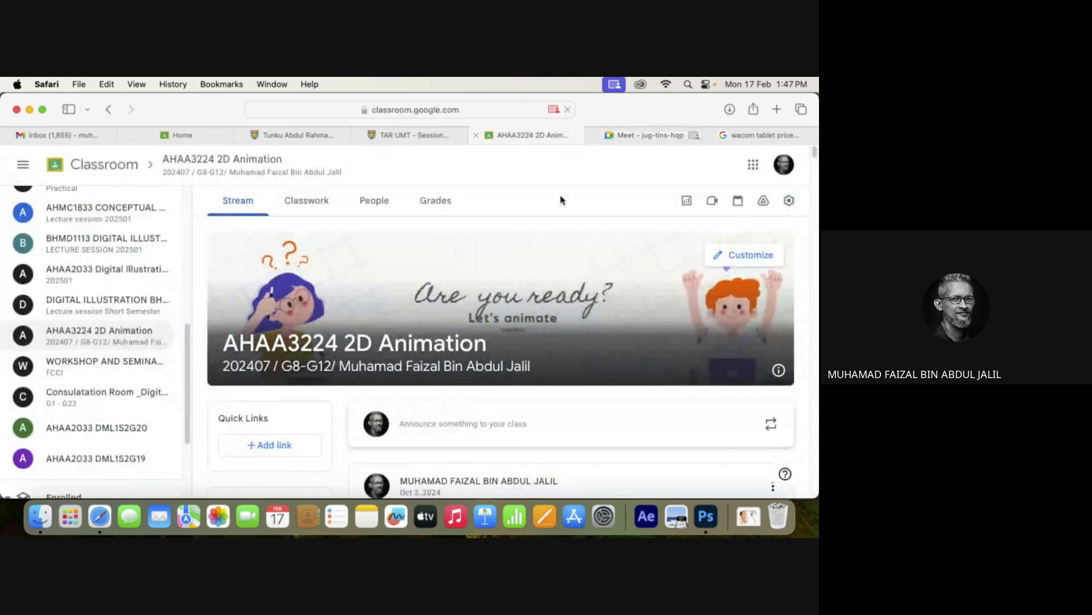
pyautogui.click(111, 163)
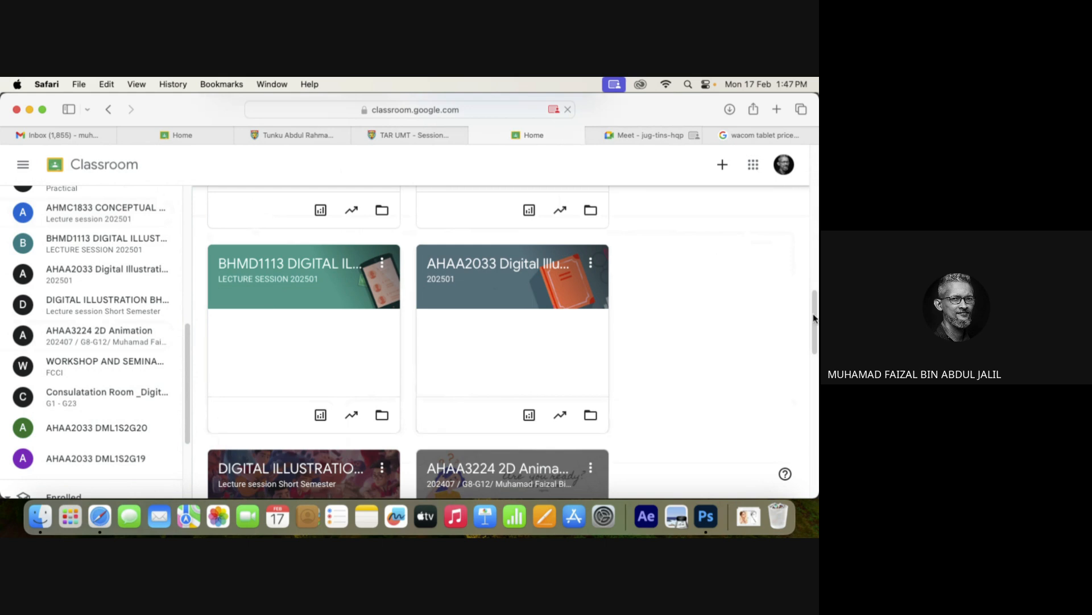
pyautogui.moveTo(816, 320)
pyautogui.mouseDown()
pyautogui.moveTo(818, 274)
pyautogui.moveTo(818, 312)
pyautogui.mouseUp()
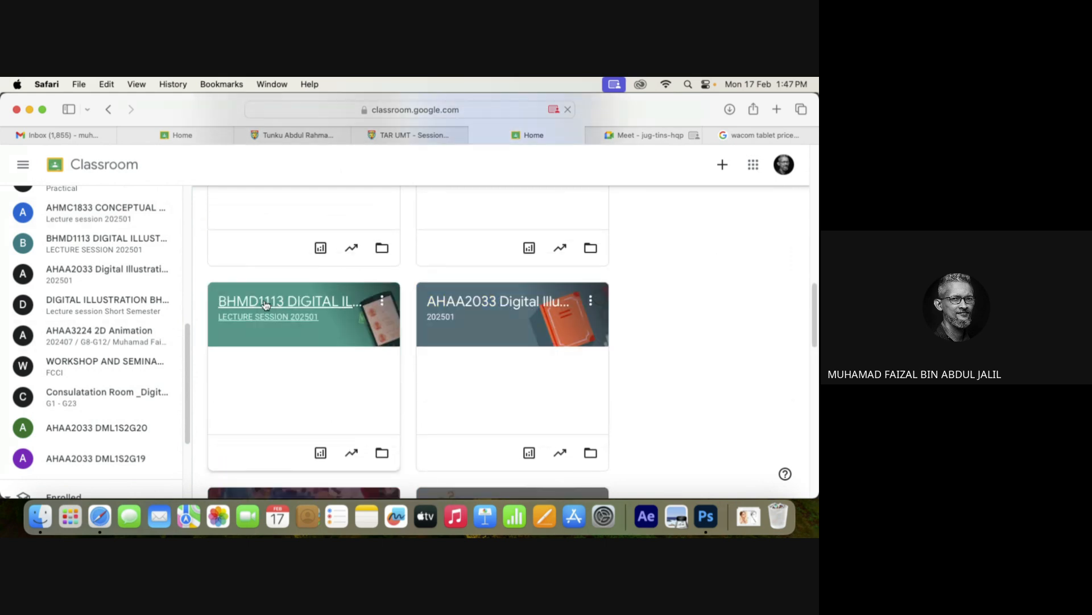
pyautogui.click(265, 304)
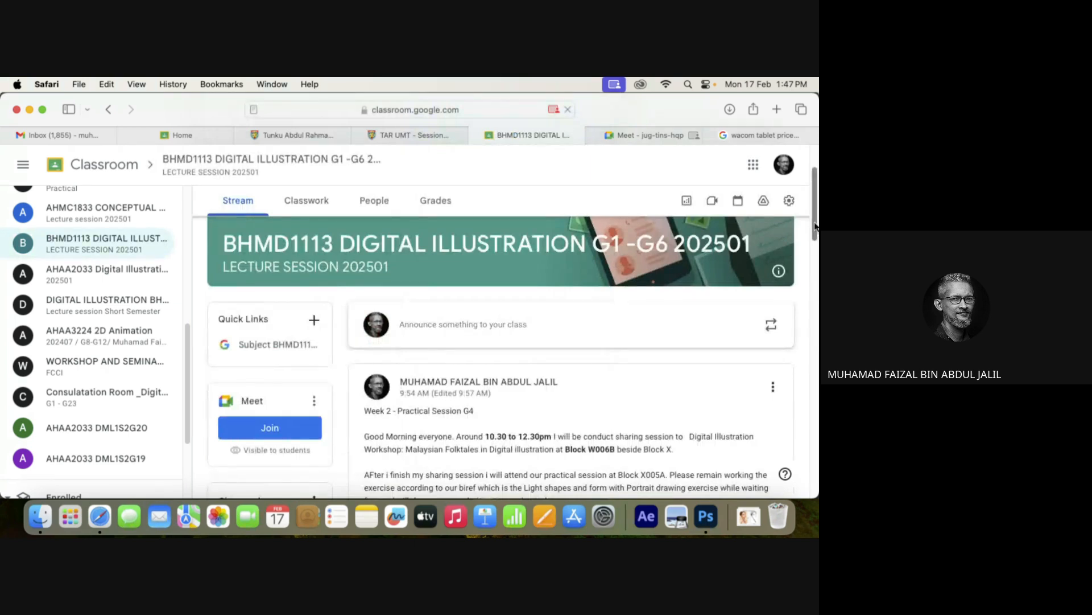
# Look through the class stream and open the Week 2 - Practical Session G4 announcement for editing.
pyautogui.moveTo(816, 227); pyautogui.dragTo(814, 436)
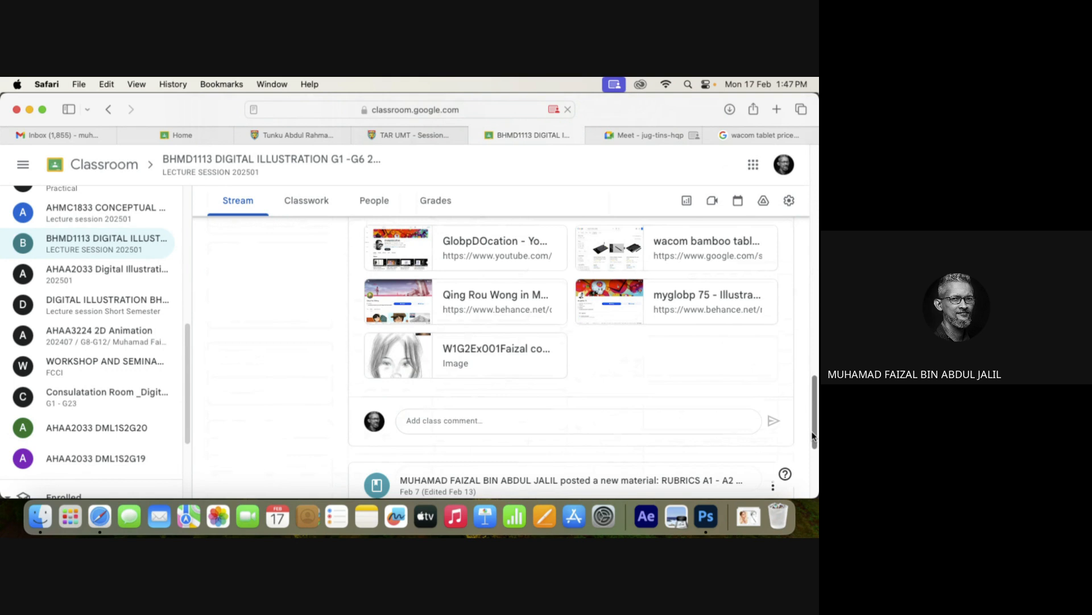
pyautogui.moveTo(814, 437); pyautogui.dragTo(818, 260)
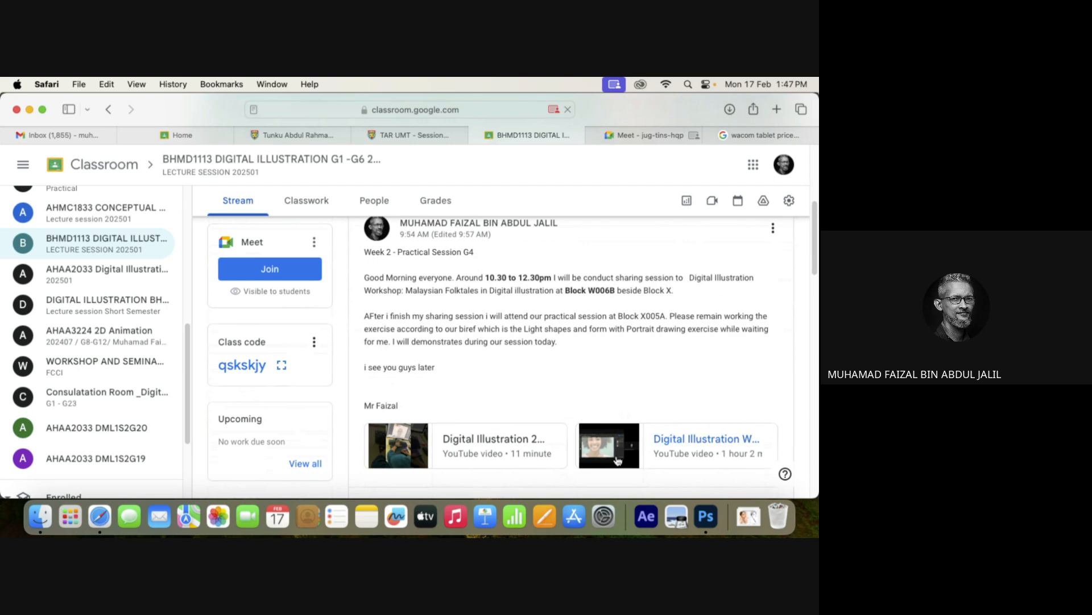
pyautogui.click(763, 230)
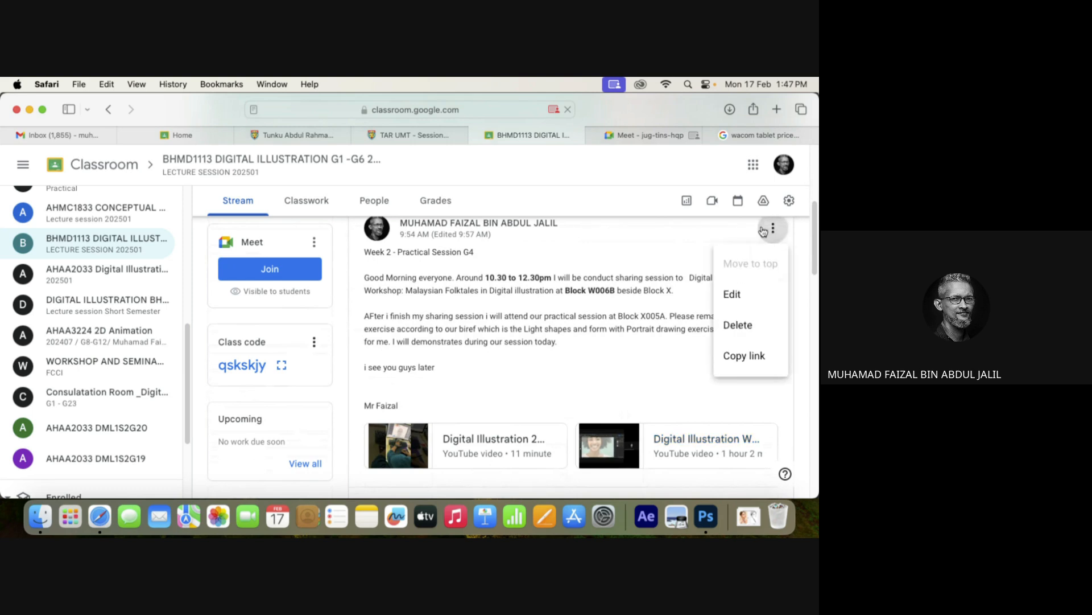
pyautogui.click(734, 295)
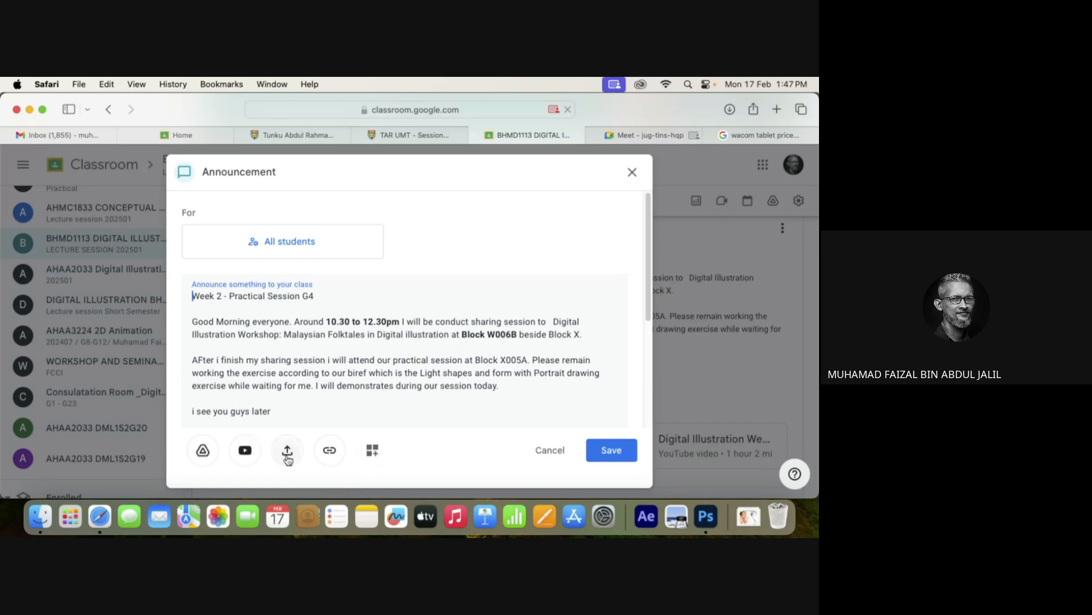
# Upload the W1G4Ex02 portrait and W1G4Ex003 sphere JPEG copies from the 202501 documents folder as attachments to the announcement.
pyautogui.click(286, 454)
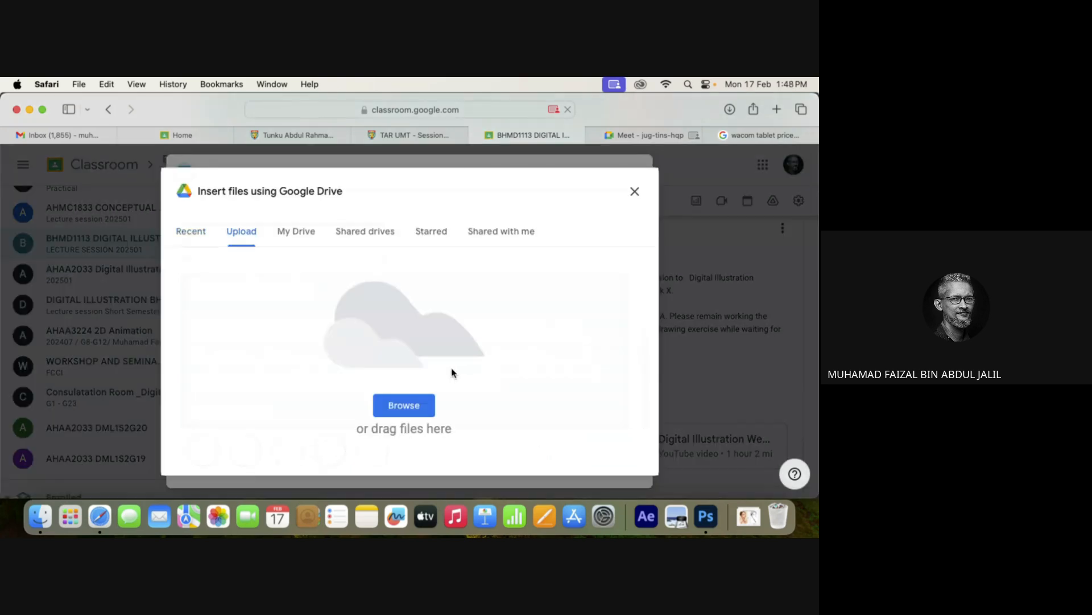
pyautogui.click(415, 406)
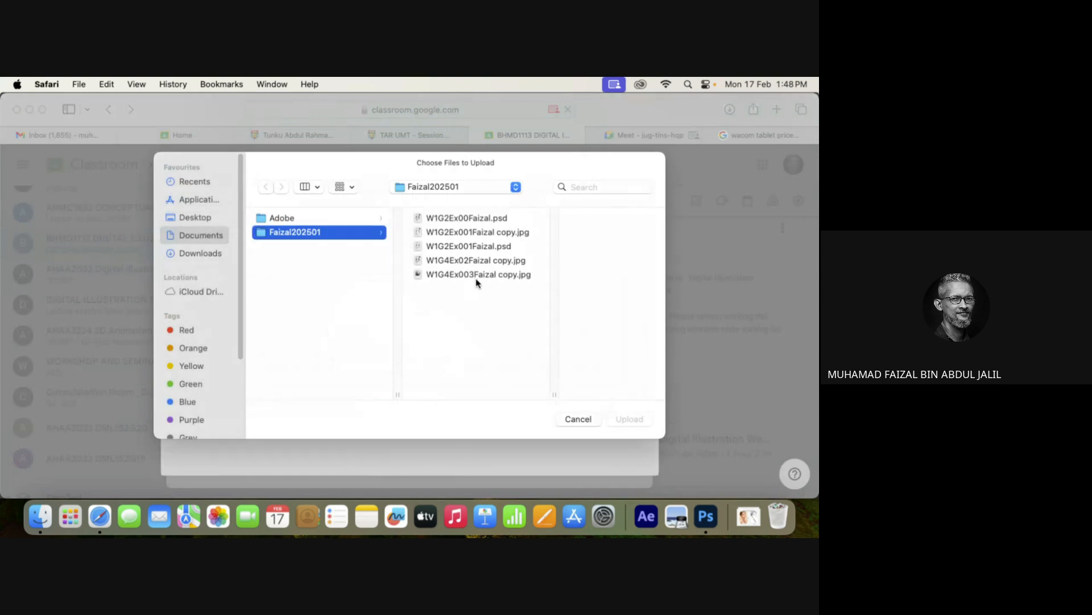
pyautogui.click(480, 262)
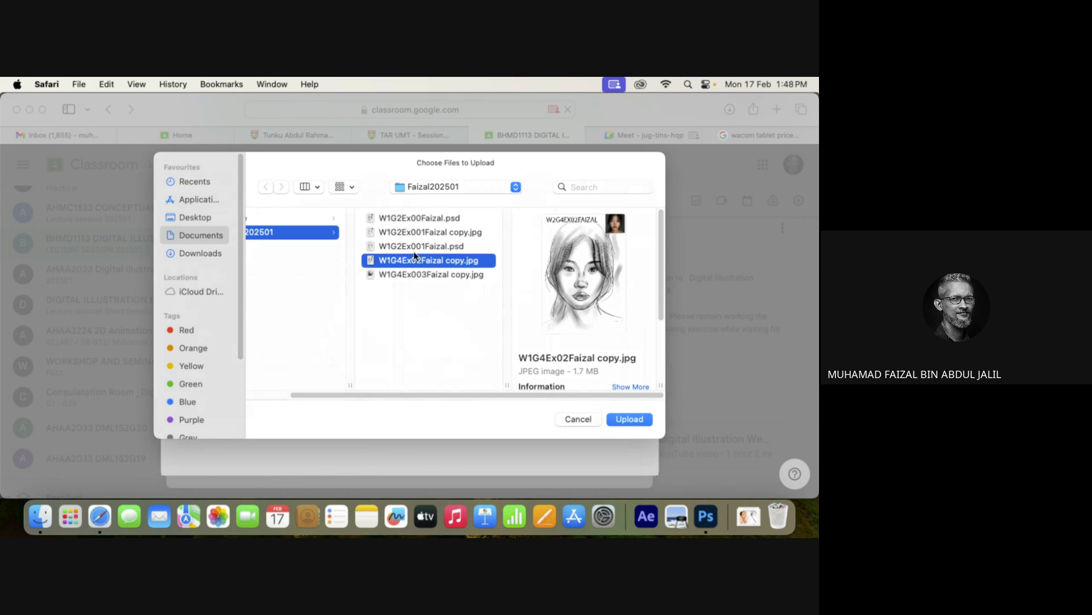
pyautogui.click(420, 233)
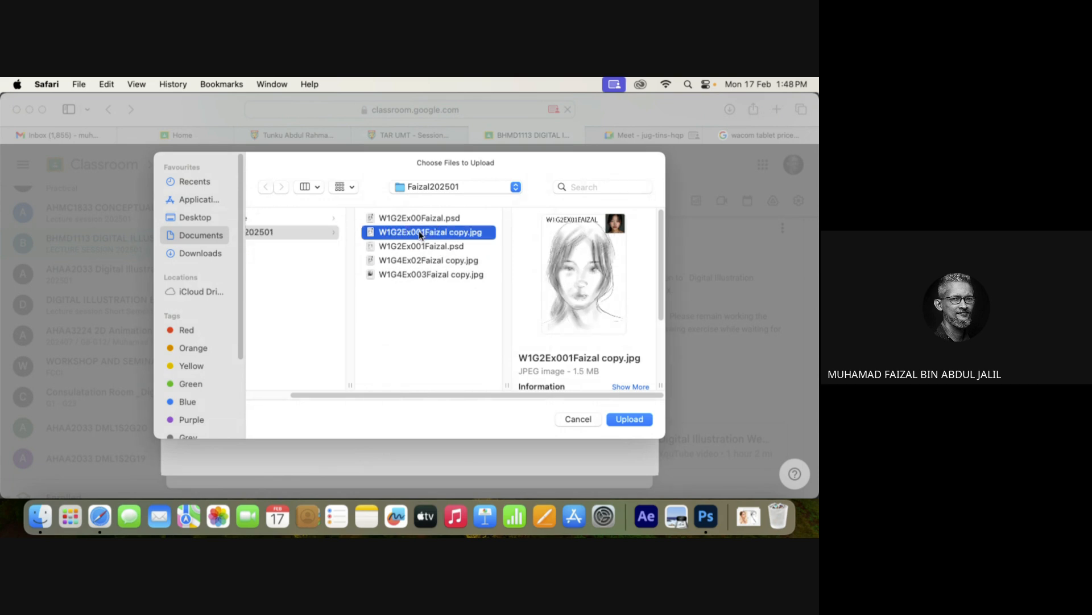
pyautogui.click(425, 275)
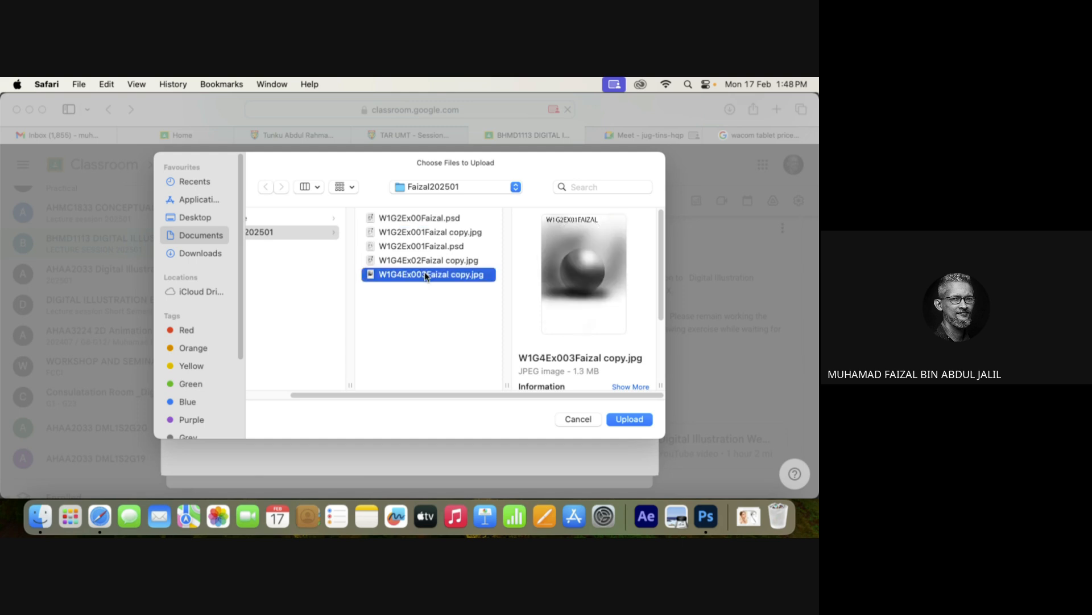
pyautogui.keyDown('shift'); pyautogui.click(425, 262); pyautogui.keyUp('shift')
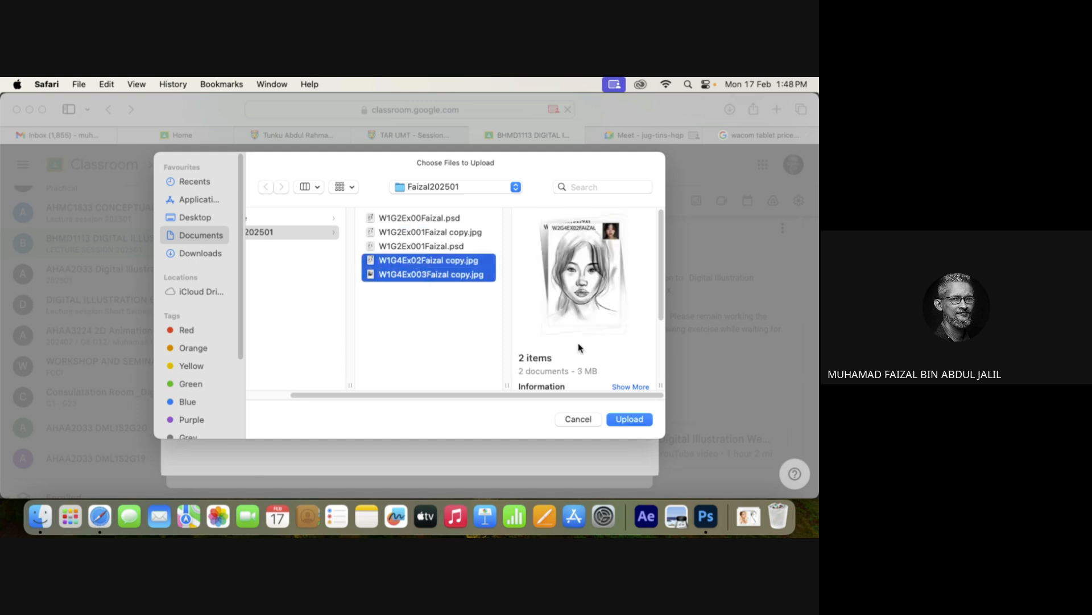
pyautogui.click(630, 420)
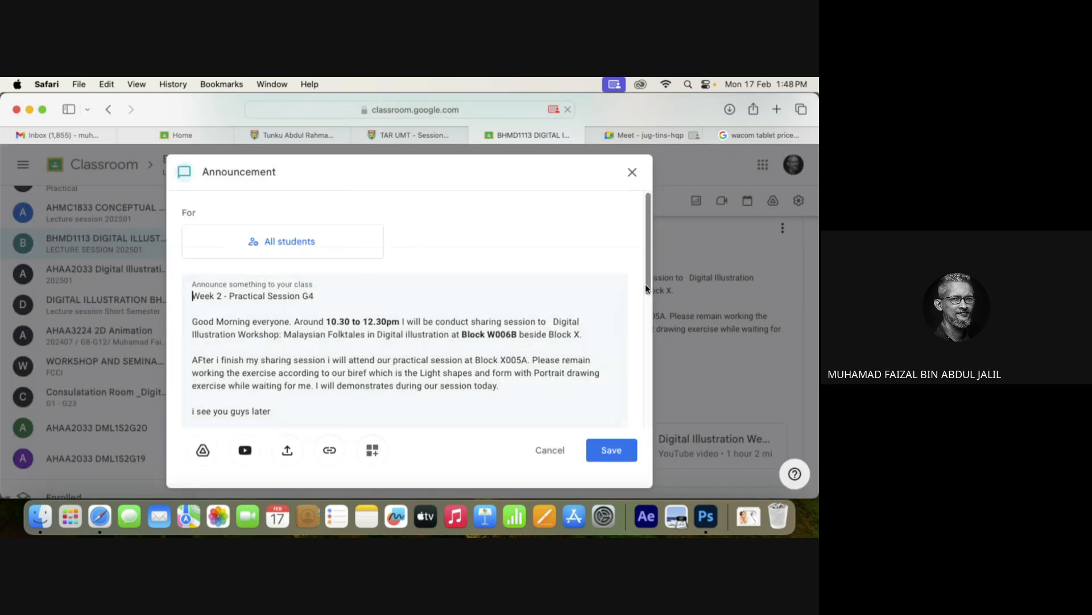
# Check the announcement's attachments, save the edited announcement and view the post in the class stream.
pyautogui.moveTo(647, 289); pyautogui.dragTo(633, 439)
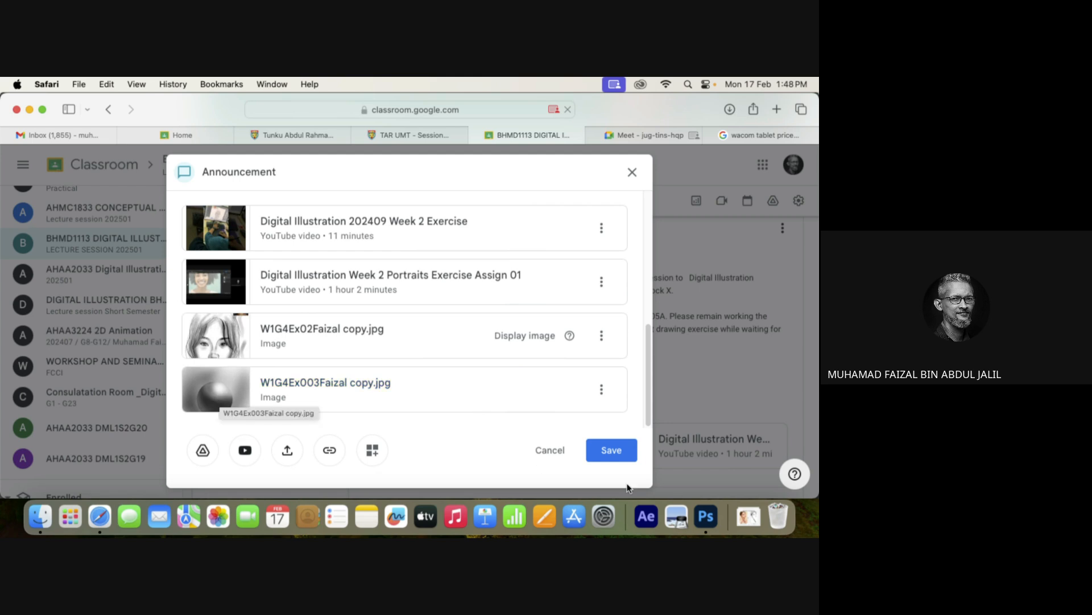
pyautogui.click(612, 450)
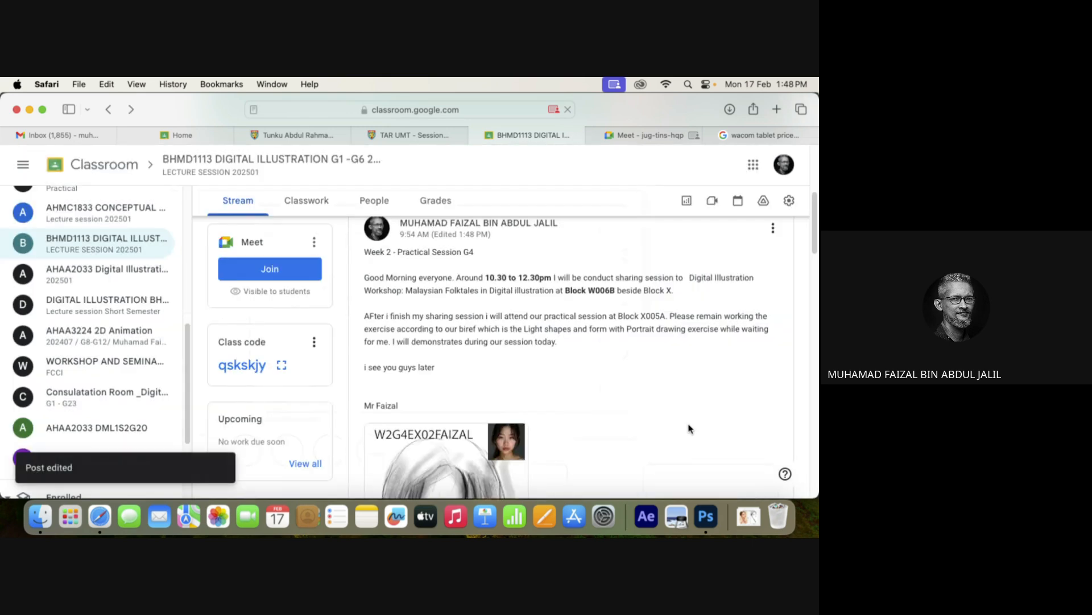
pyautogui.moveTo(815, 237)
pyautogui.mouseDown()
pyautogui.moveTo(808, 282)
pyautogui.moveTo(810, 242)
pyautogui.mouseUp()
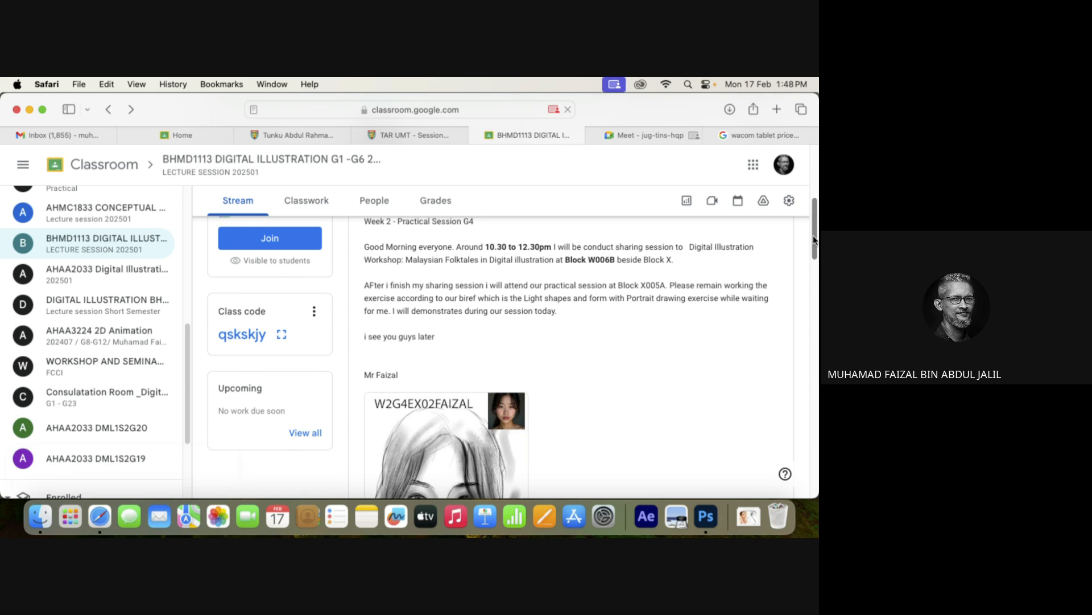
# Reopen the Week 2 - Practical Session G4 announcement for editing and correct the misspelled word "biref" to "brief".
pyautogui.scroll(2, 797, 244)
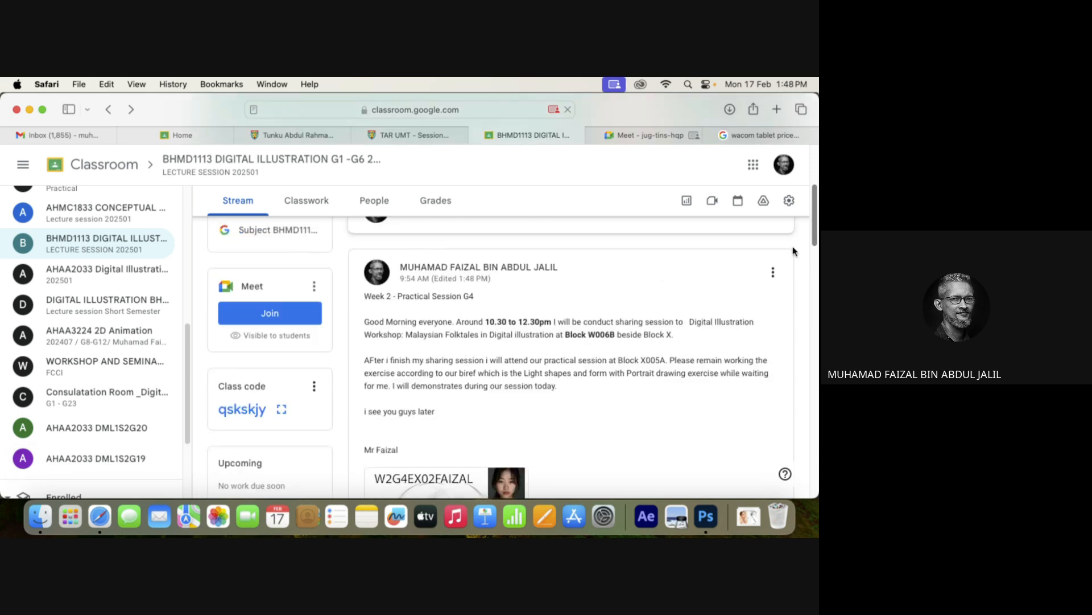
pyautogui.click(773, 272)
pyautogui.click(734, 340)
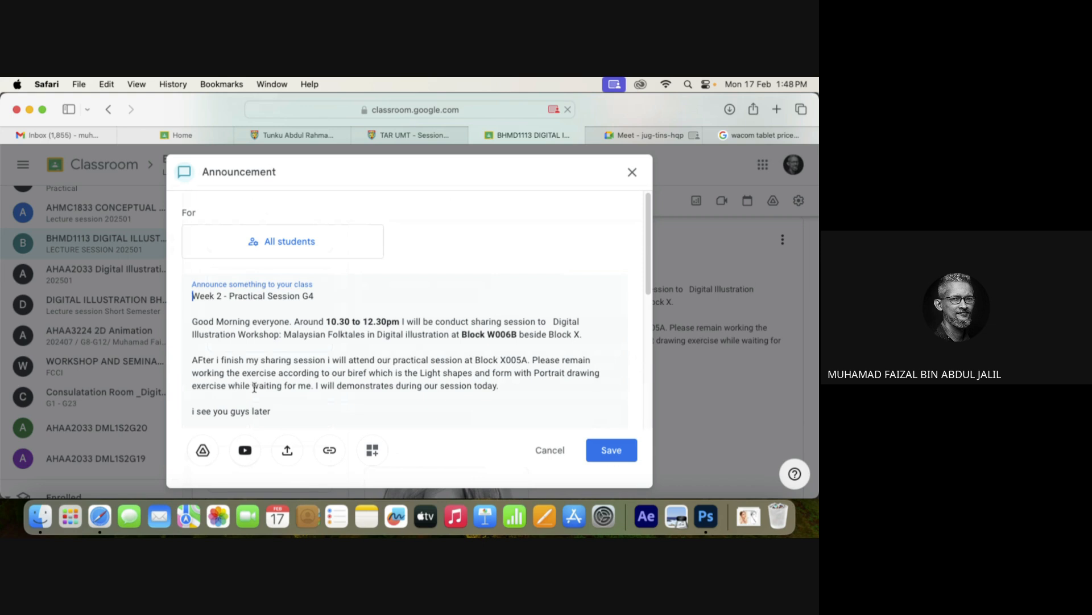
pyautogui.moveTo(367, 372); pyautogui.dragTo(352, 375)
pyautogui.write('rie')
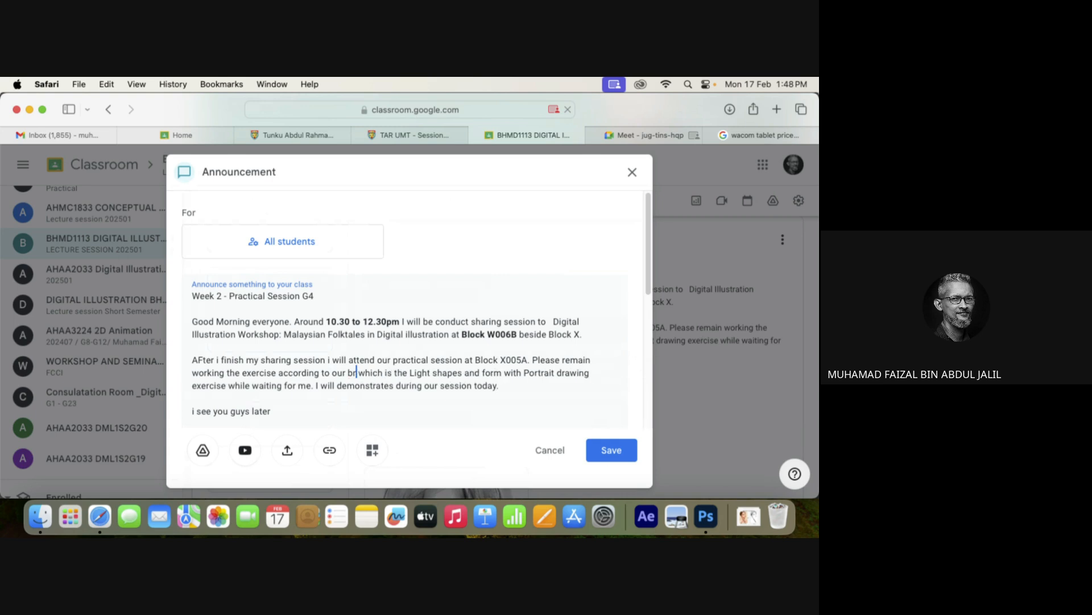
pyautogui.write('f')
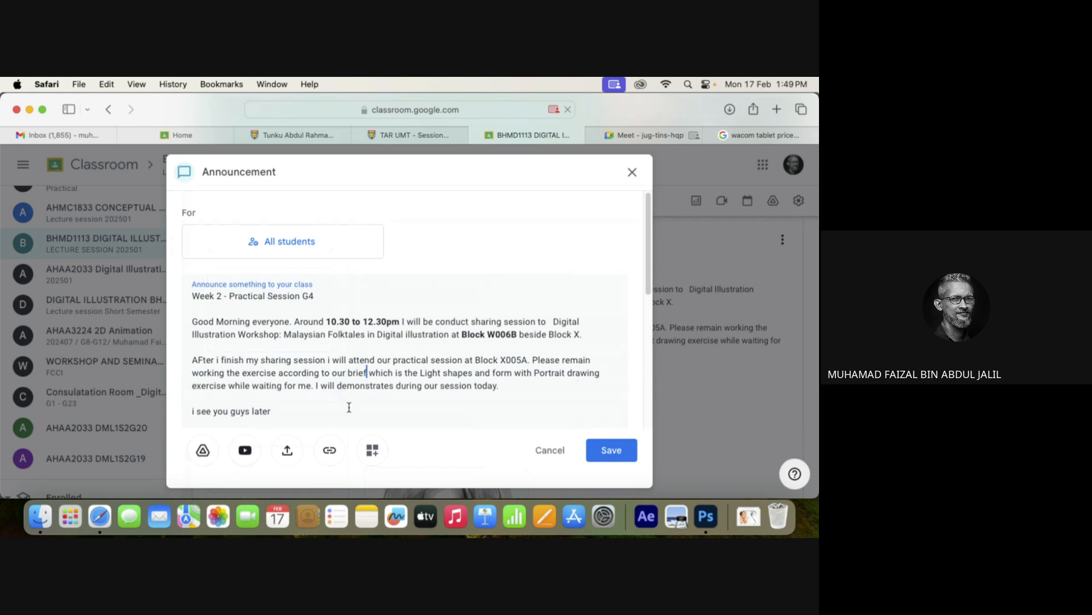
# Below "i see you guys later", add a note with the lines "Note:", "Week 2" and "-3 Portraits drawing exercise".
pyautogui.moveTo(651, 271); pyautogui.dragTo(648, 334)
pyautogui.click(285, 272)
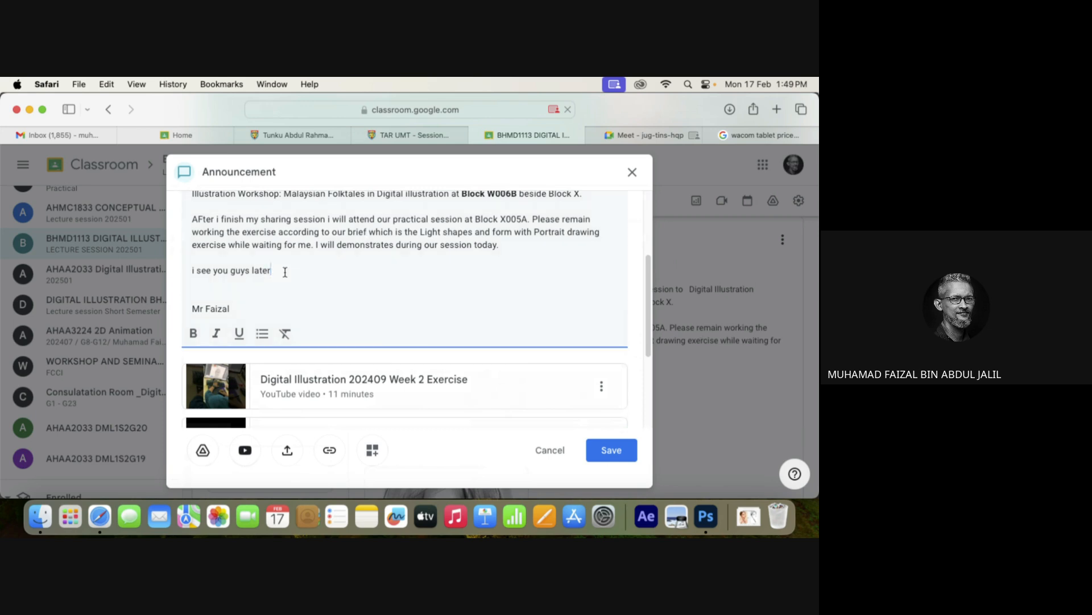
pyautogui.press('Return')
pyautogui.press('Return')
pyautogui.write('Note')
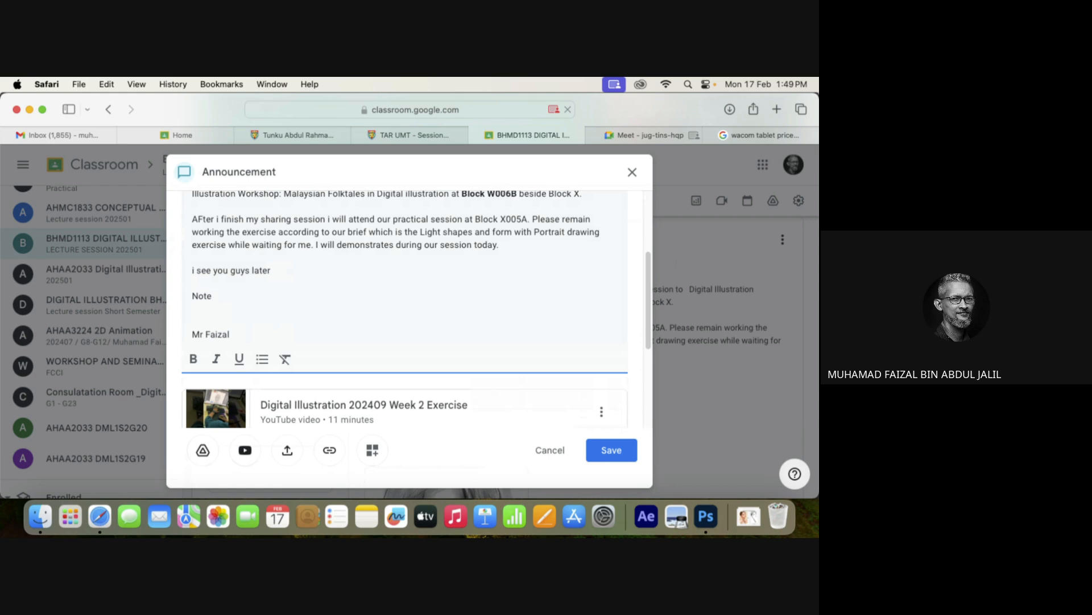
pyautogui.write(':')
pyautogui.press('Return')
pyautogui.write('Week 2')
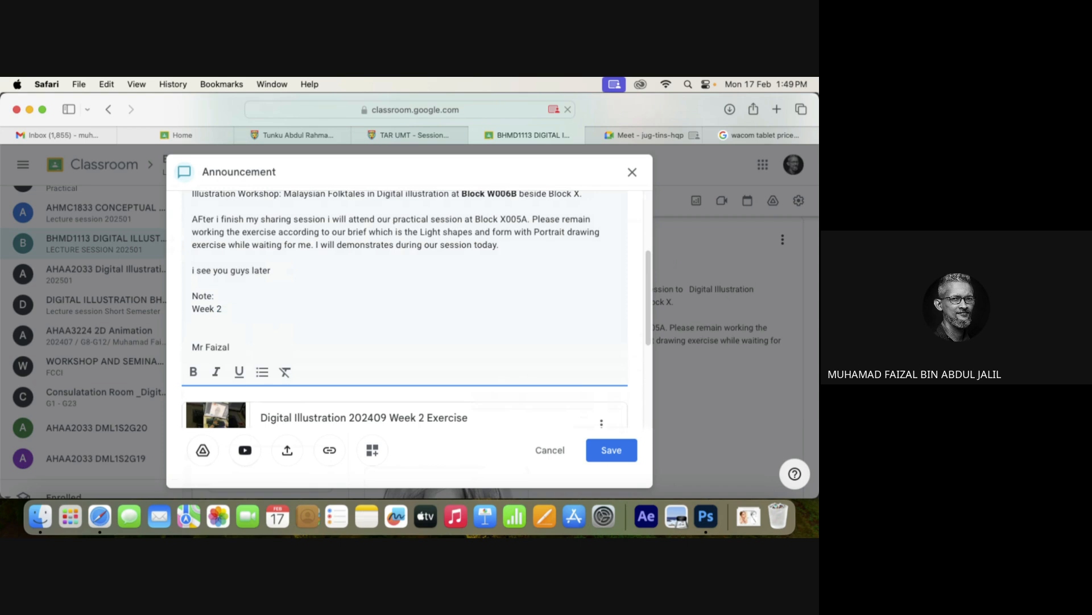
pyautogui.press('Return')
pyautogui.press('Return')
pyautogui.press('BackSpace')
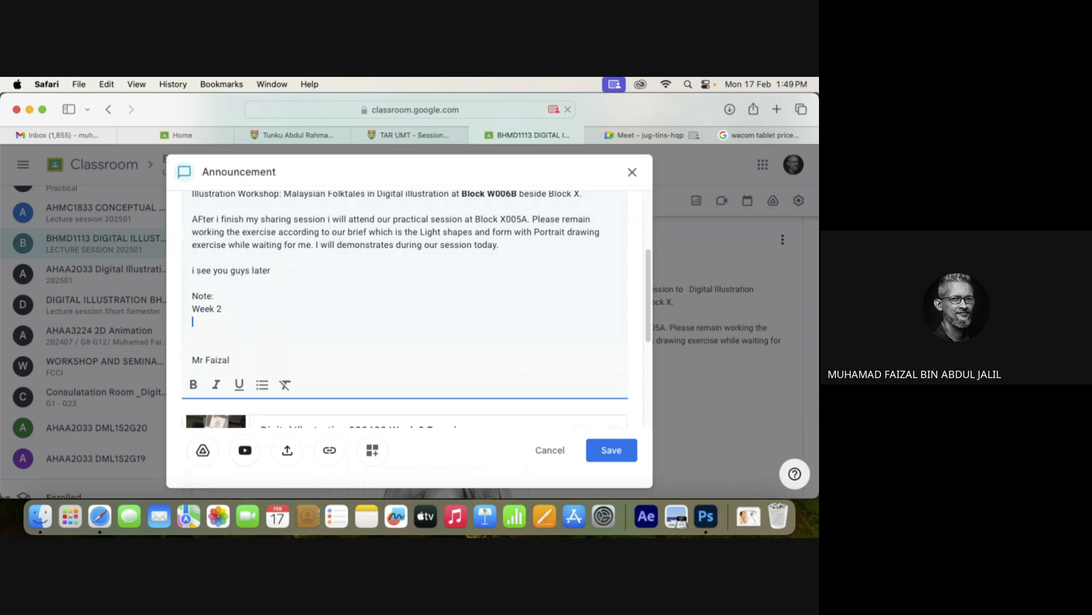
pyautogui.write('-3 Portraits drawing exercise')
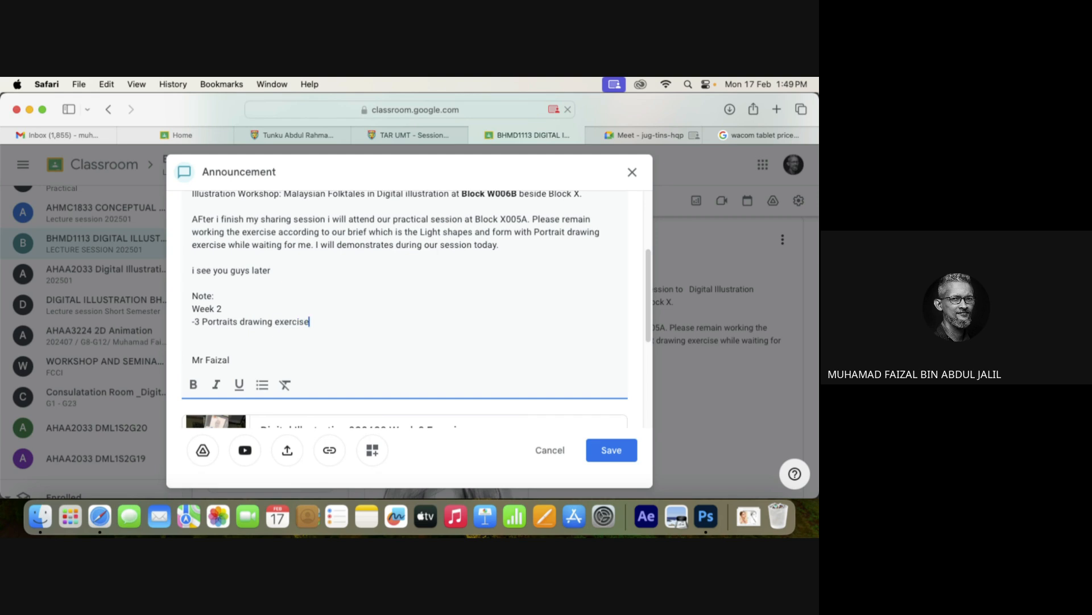
# Add the line "- 1 Shape to form with lights and shadow exercise" under the portraits item of the note.
pyautogui.press('Return')
pyautogui.write('- 1')
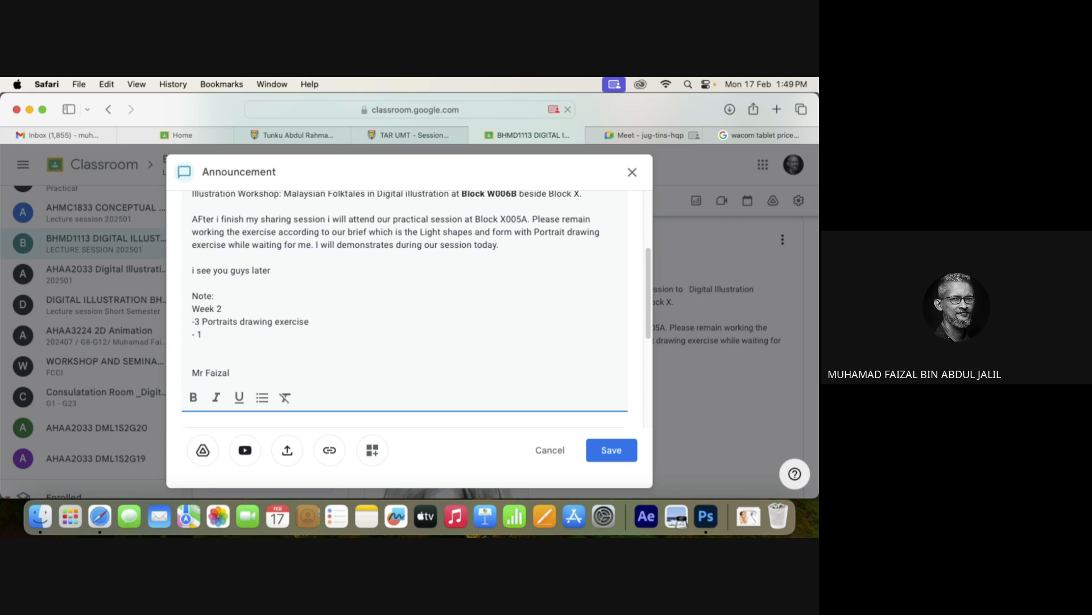
pyautogui.write(' S')
pyautogui.write('hape')
pyautogui.write(' to form')
pyautogui.write(' with lig')
pyautogui.write('h')
pyautogui.write('ts')
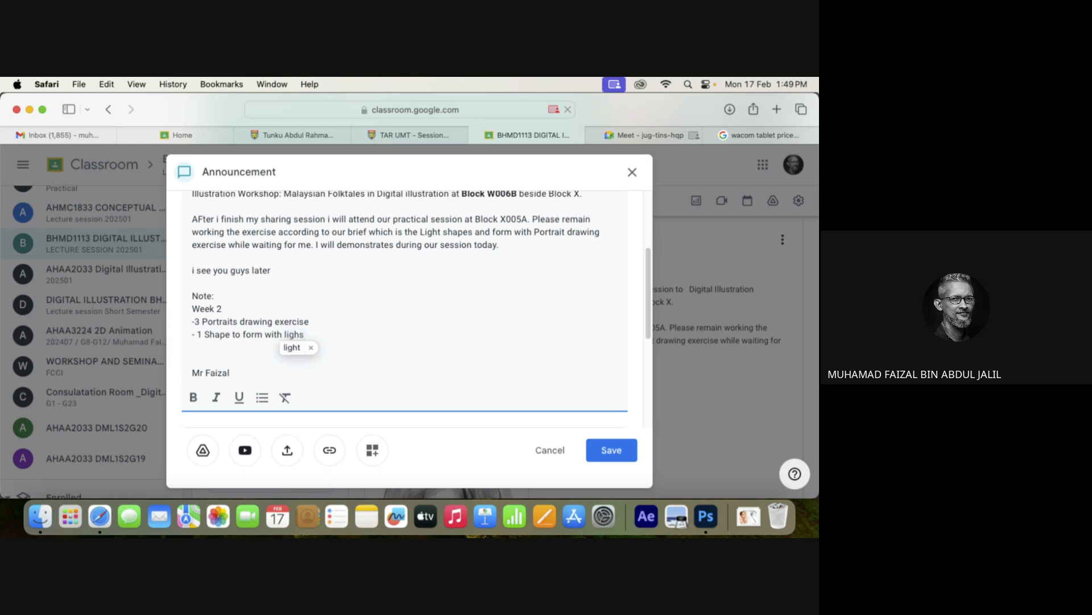
pyautogui.write(' an')
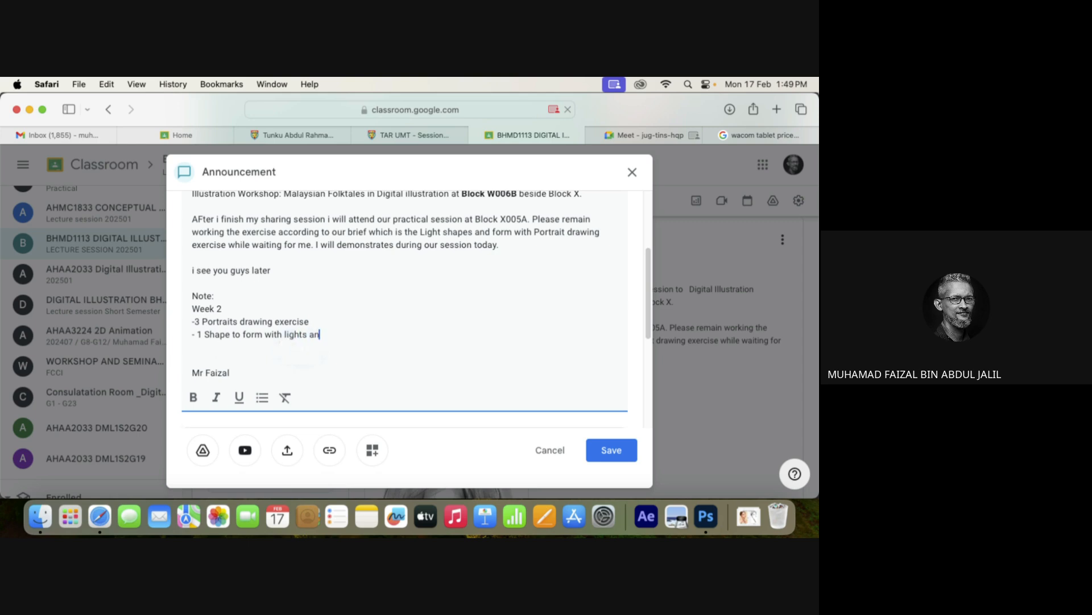
pyautogui.write('d shadow exercise')
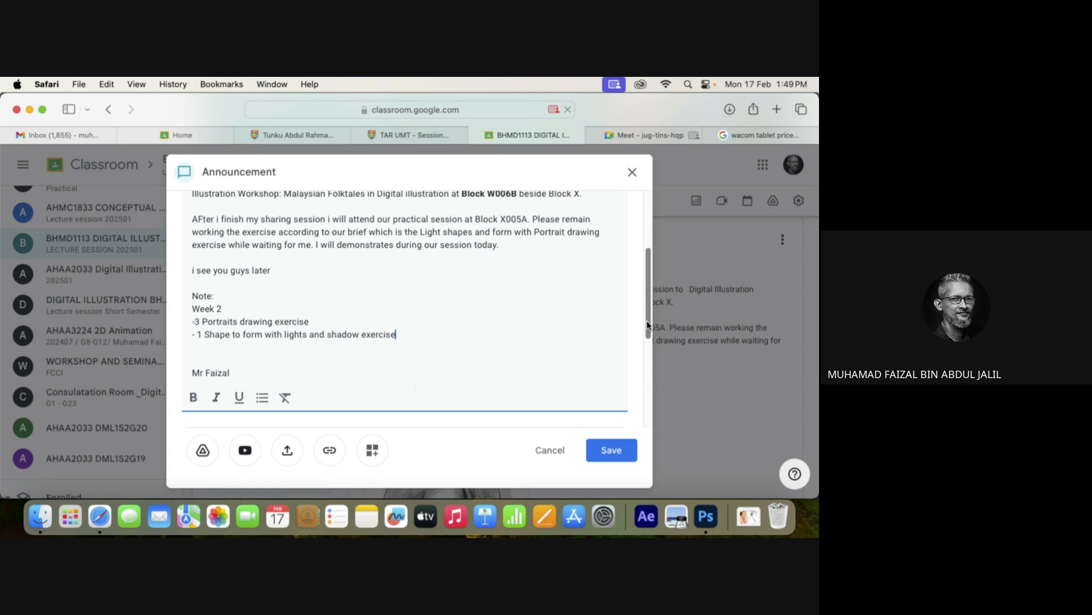
# Extend the note's Week 2 line with the groups "- G1,G2,G4".
pyautogui.scroll(-1, 647, 329)
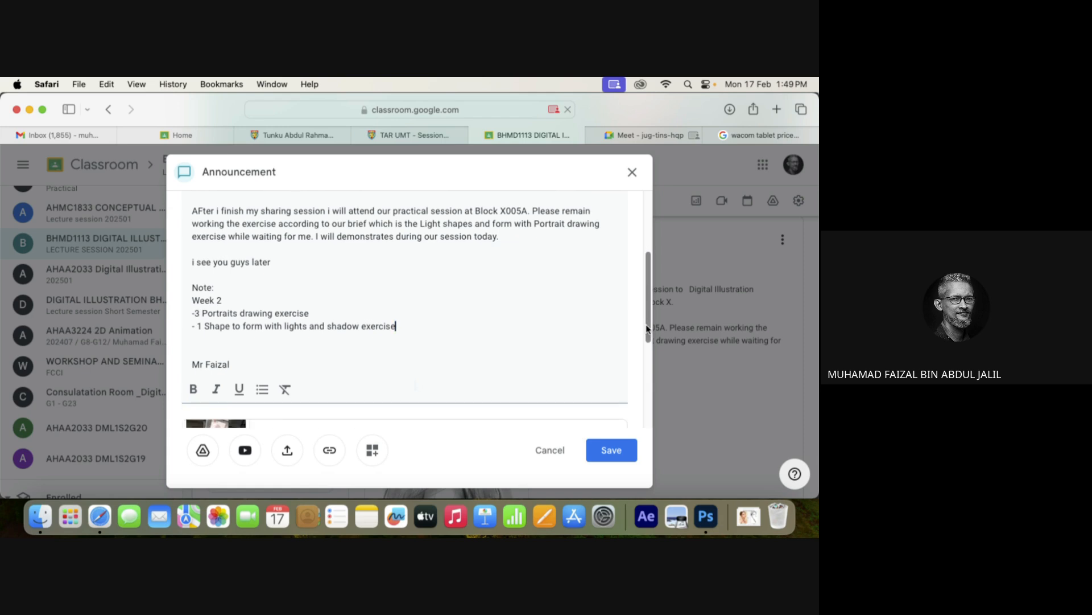
pyautogui.click(241, 304)
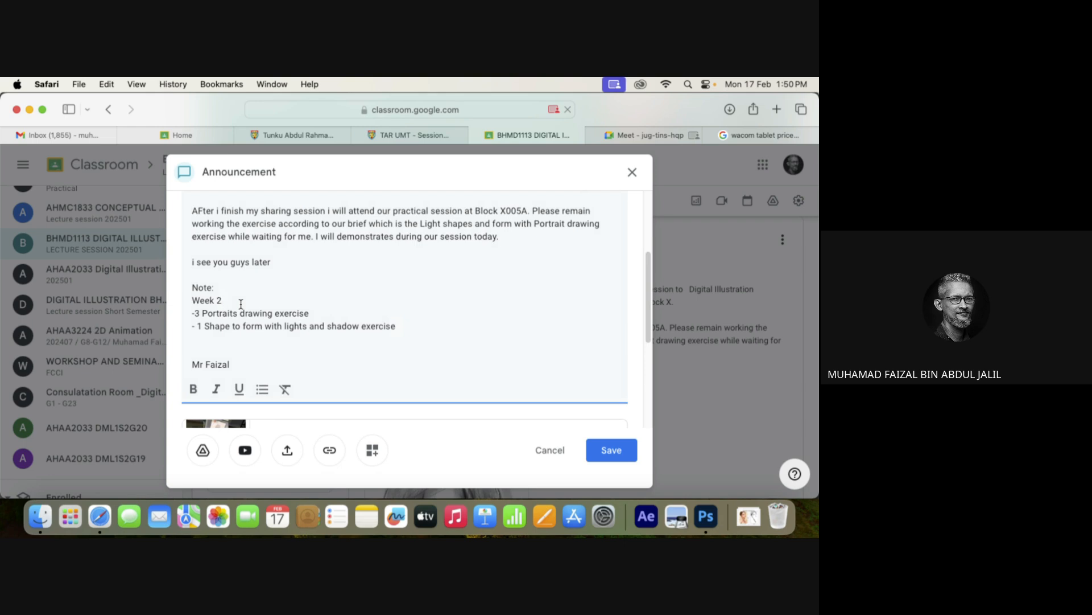
pyautogui.write('-  G1,G2,G4')
# Add the line "Submission : Sunday 23 February 2025" after the shape exercise item.
pyautogui.click(424, 332)
pyautogui.press('Return')
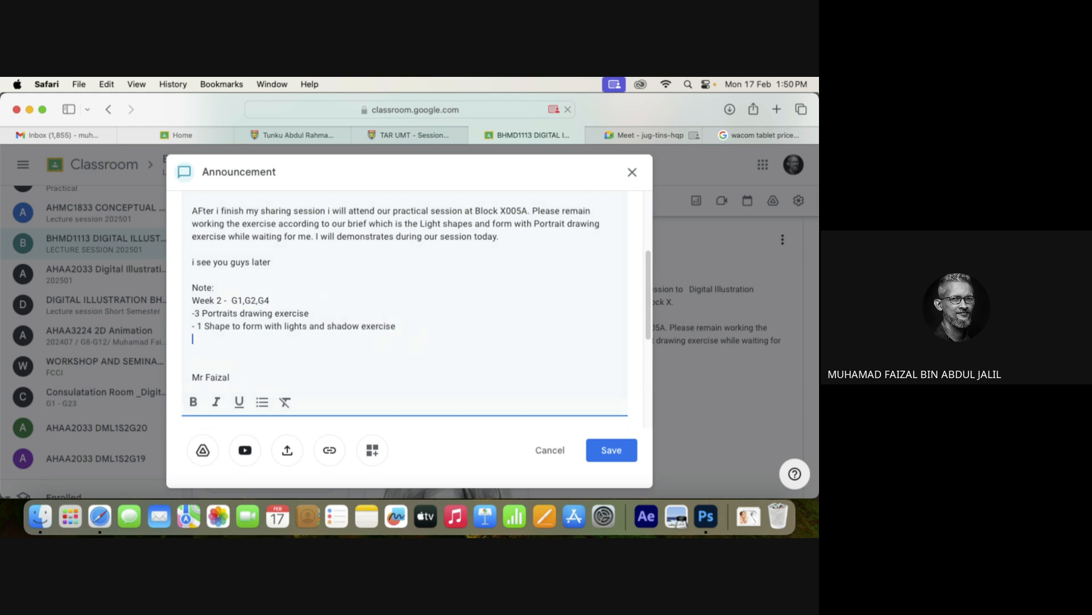
pyautogui.write('Submission : Sunday')
pyautogui.write('23')
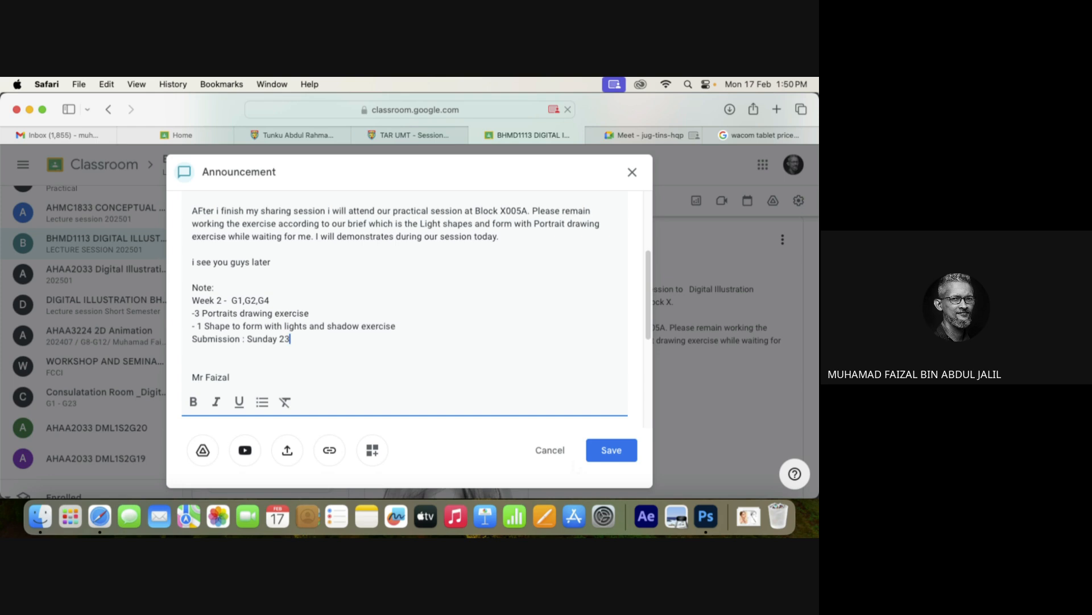
pyautogui.write(' February 2025')
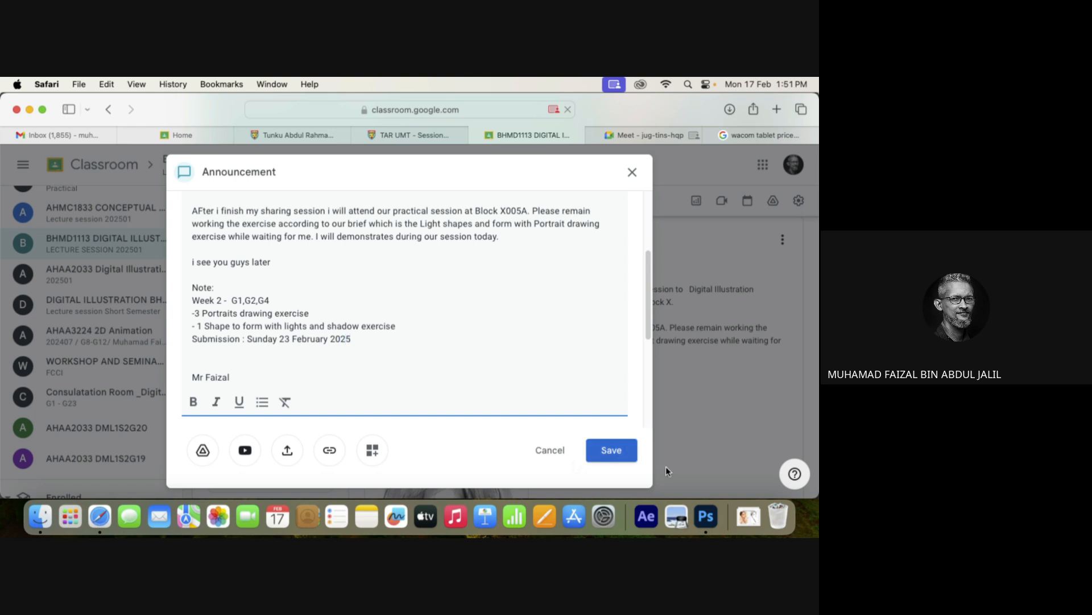
# Add the line "Google Classroom : Share behance link folder to Assignment 1 folder" below the submission date.
pyautogui.press('Return')
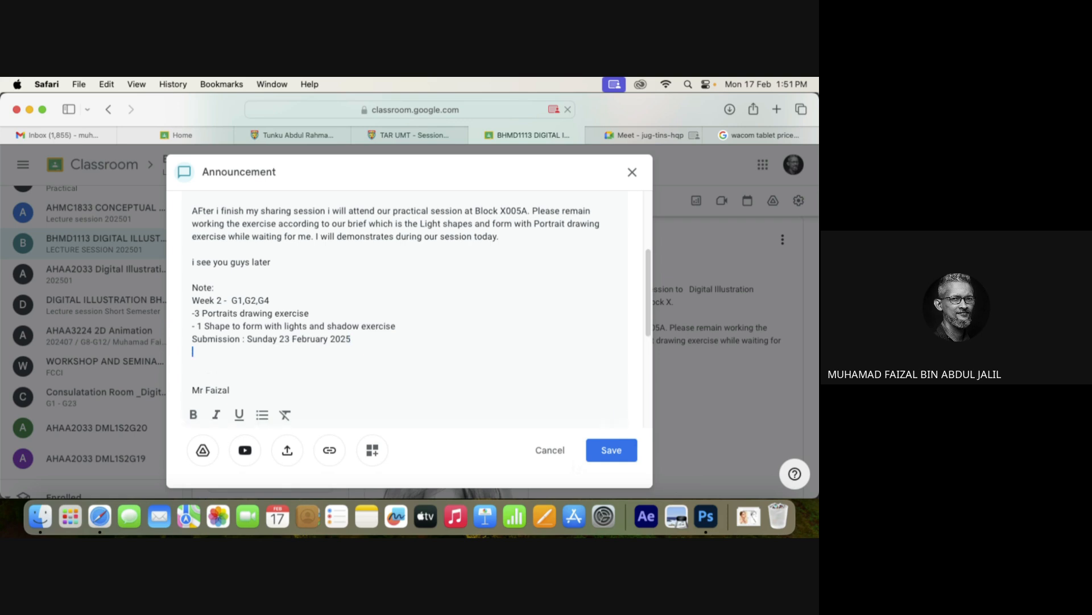
pyautogui.write('Google')
pyautogui.write(' Classroom ')
pyautogui.write(': Share')
pyautogui.write(' bechance ')
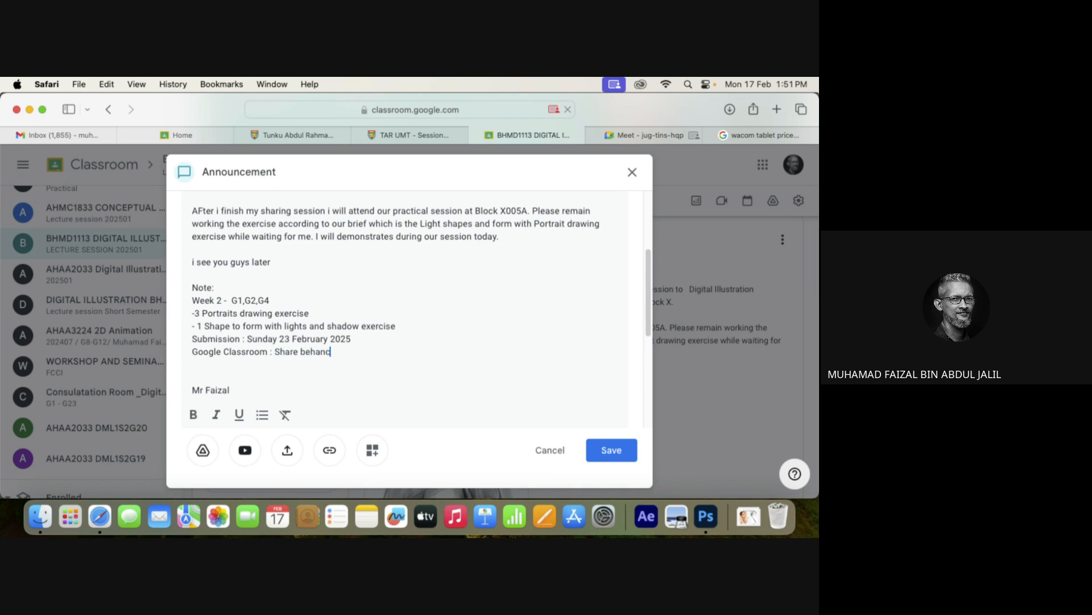
pyautogui.write('Link')
pyautogui.press('BackSpace')
pyautogui.press('BackSpace')
pyautogui.press('BackSpace')
pyautogui.press('BackSpace')
pyautogui.press('BackSpace')
pyautogui.press('BackSpace')
pyautogui.press('BackSpace')
pyautogui.press('BackSpace')
pyautogui.press('BackSpace')
pyautogui.press('BackSpace')
pyautogui.press('BackSpace')
pyautogui.write('hance link folder to Assignment ')
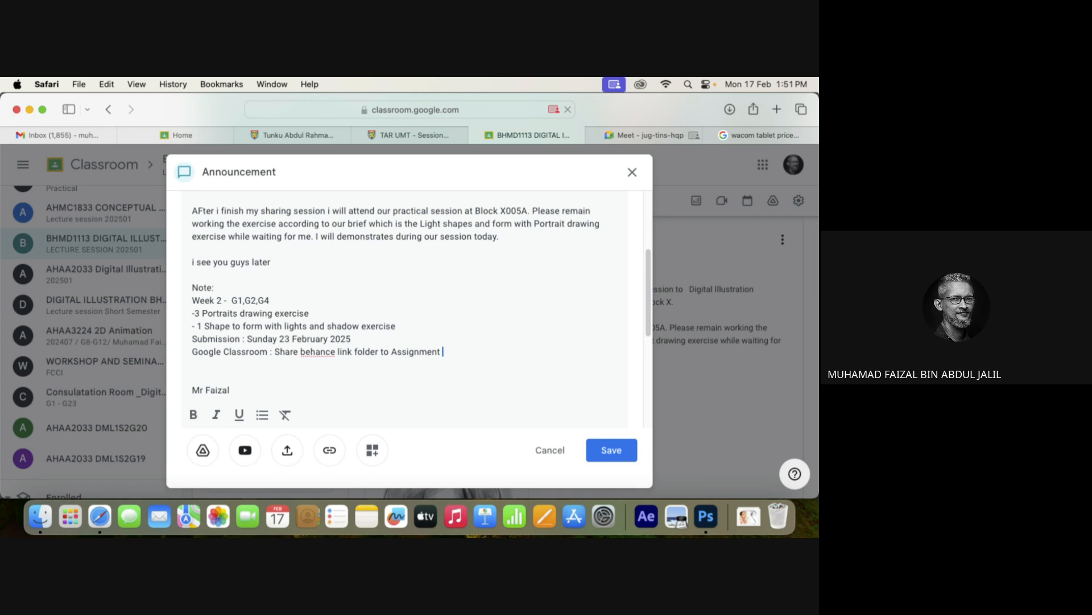
pyautogui.write('1 folder')
# Save the edited announcement and look over the updated post in the class stream.
pyautogui.click(617, 450)
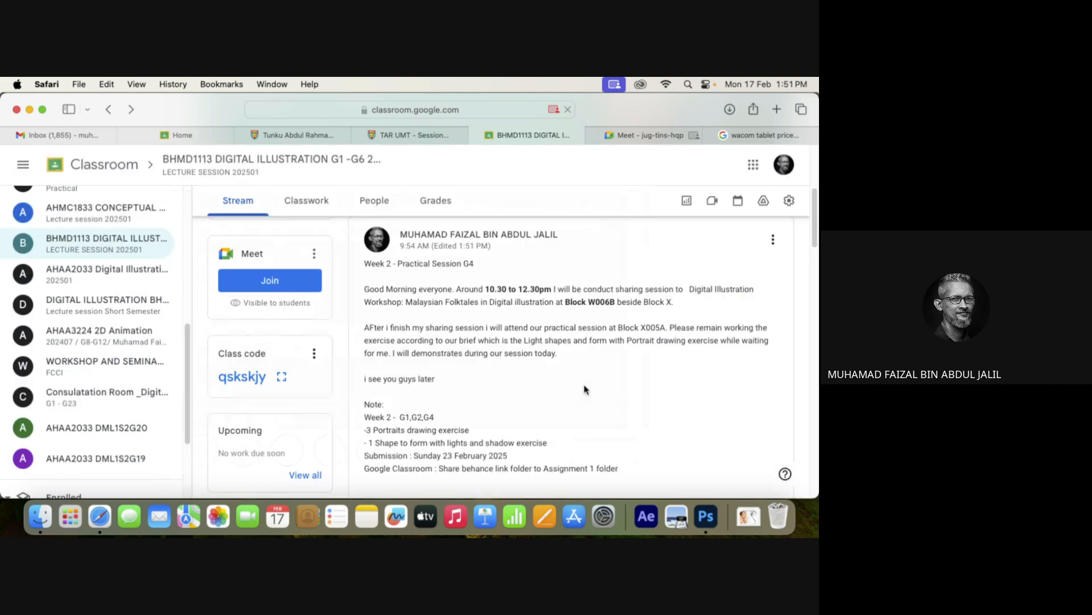
pyautogui.moveTo(816, 234)
pyautogui.mouseDown()
pyautogui.moveTo(815, 310)
pyautogui.moveTo(813, 276)
pyautogui.mouseUp()
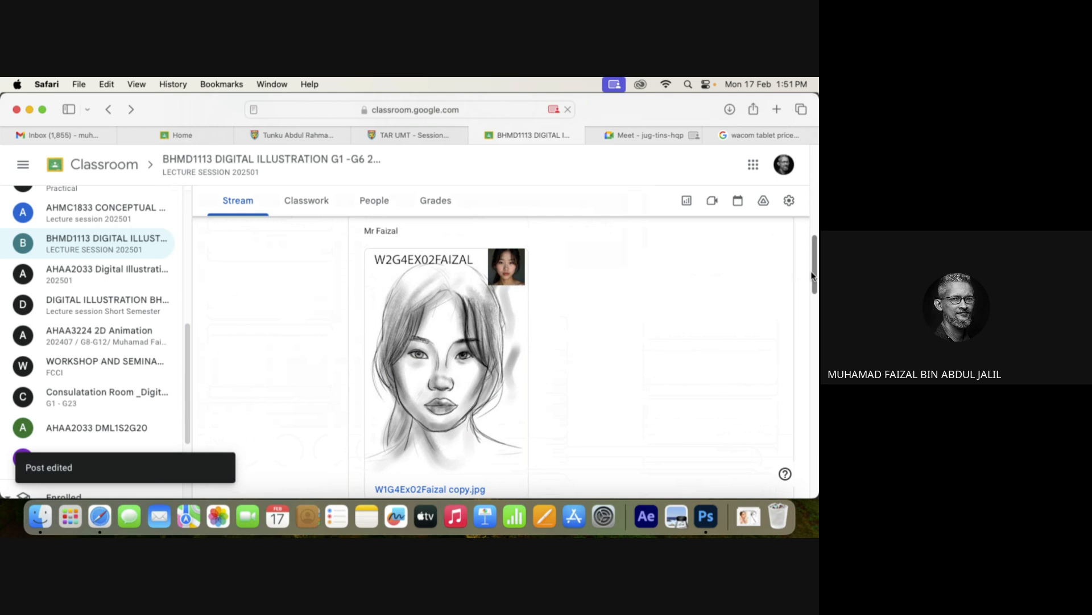
pyautogui.moveTo(812, 276); pyautogui.dragTo(808, 200)
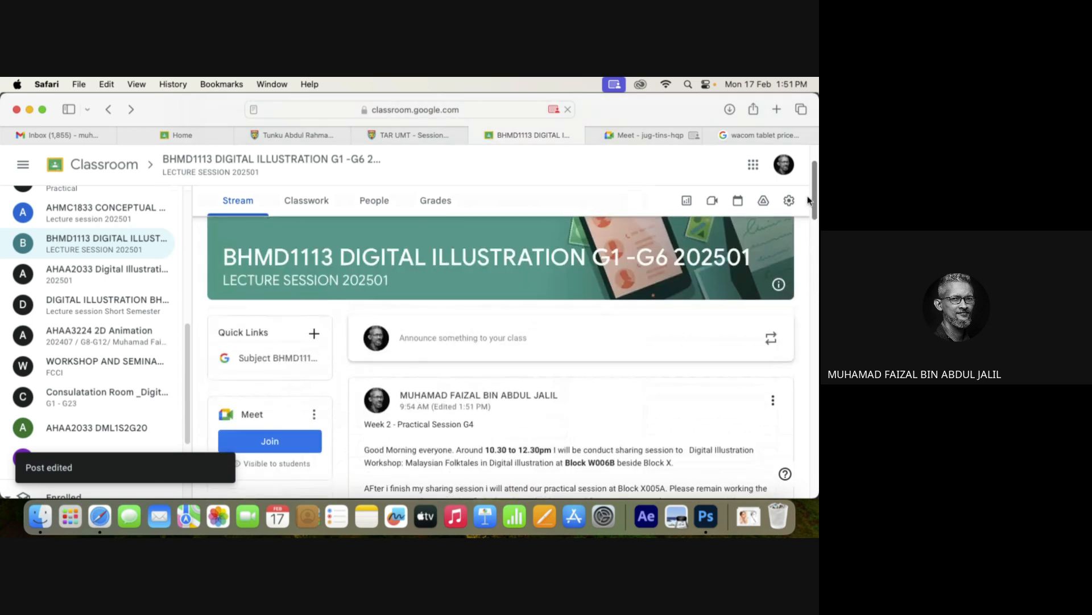
# Switch to the Google Meet call and stop presenting the screen.
pyautogui.click(630, 137)
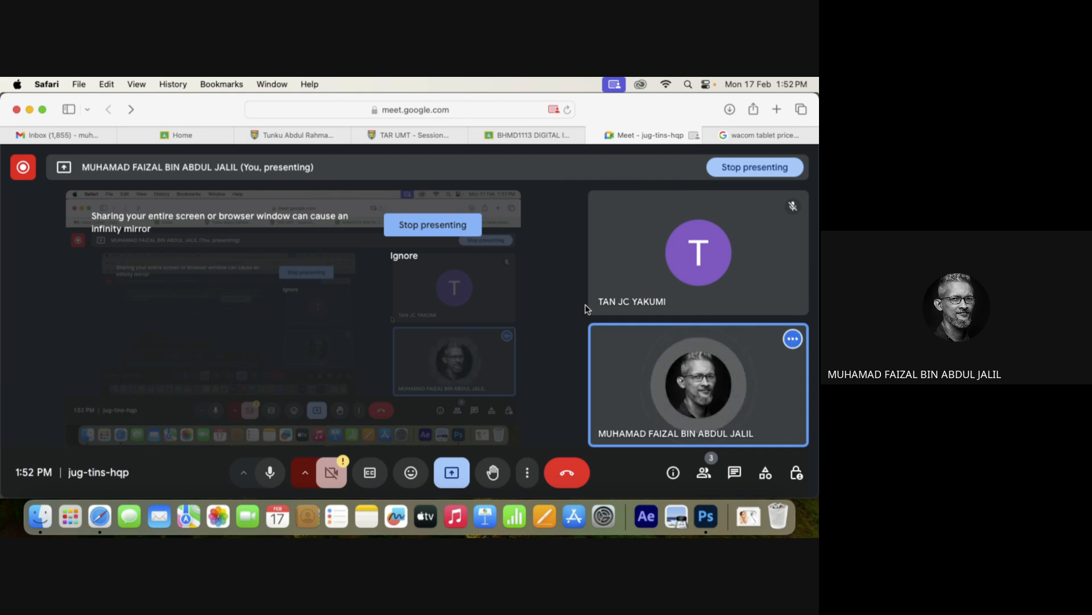
pyautogui.moveTo(690, 300)
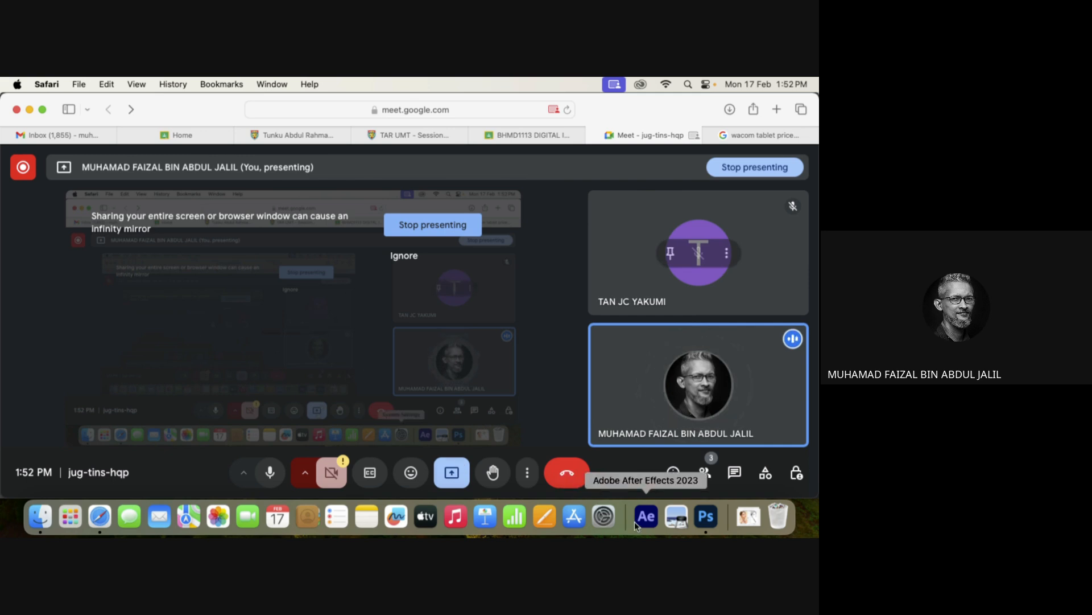
pyautogui.click(705, 519)
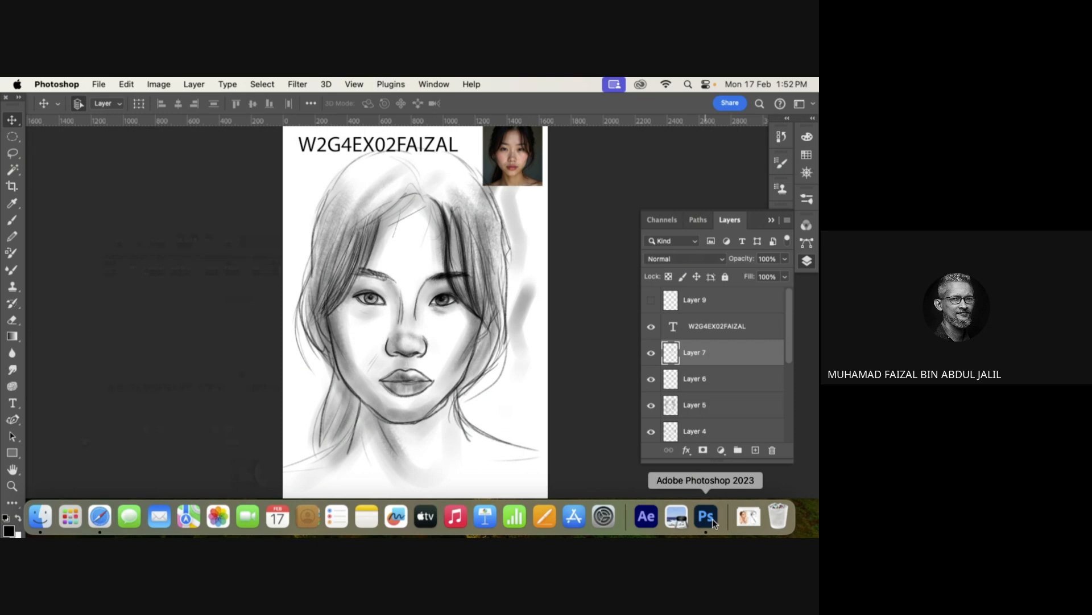
pyautogui.click(99, 517)
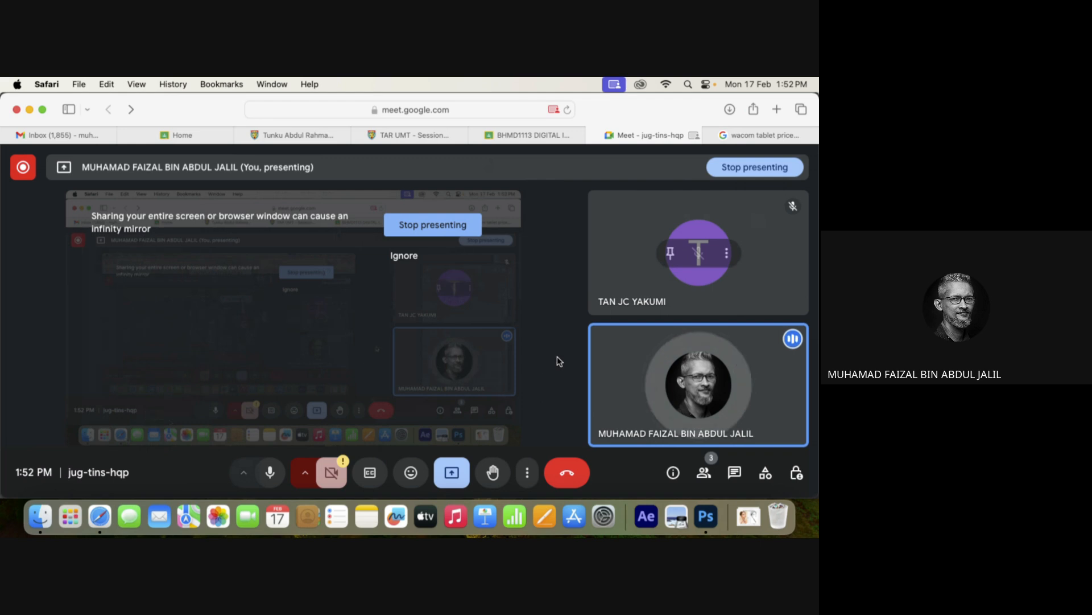
pyautogui.click(451, 472)
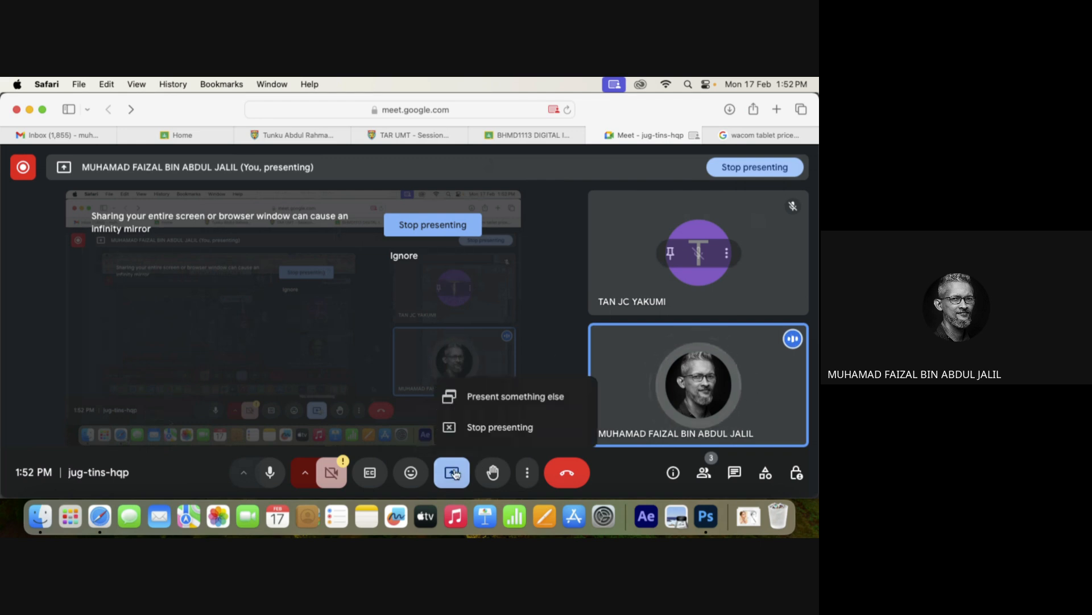
pyautogui.click(504, 427)
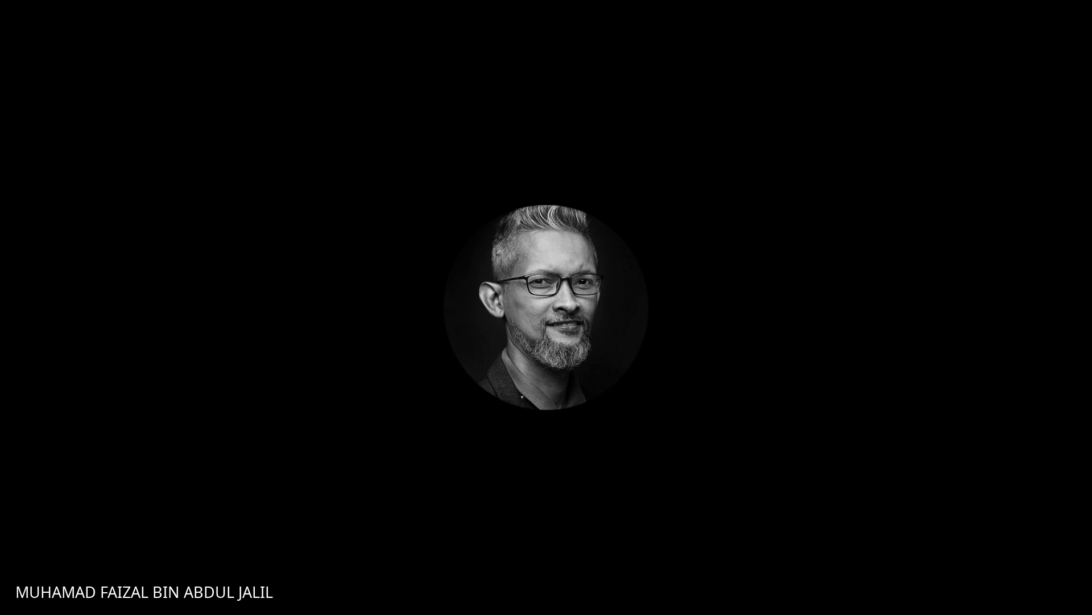